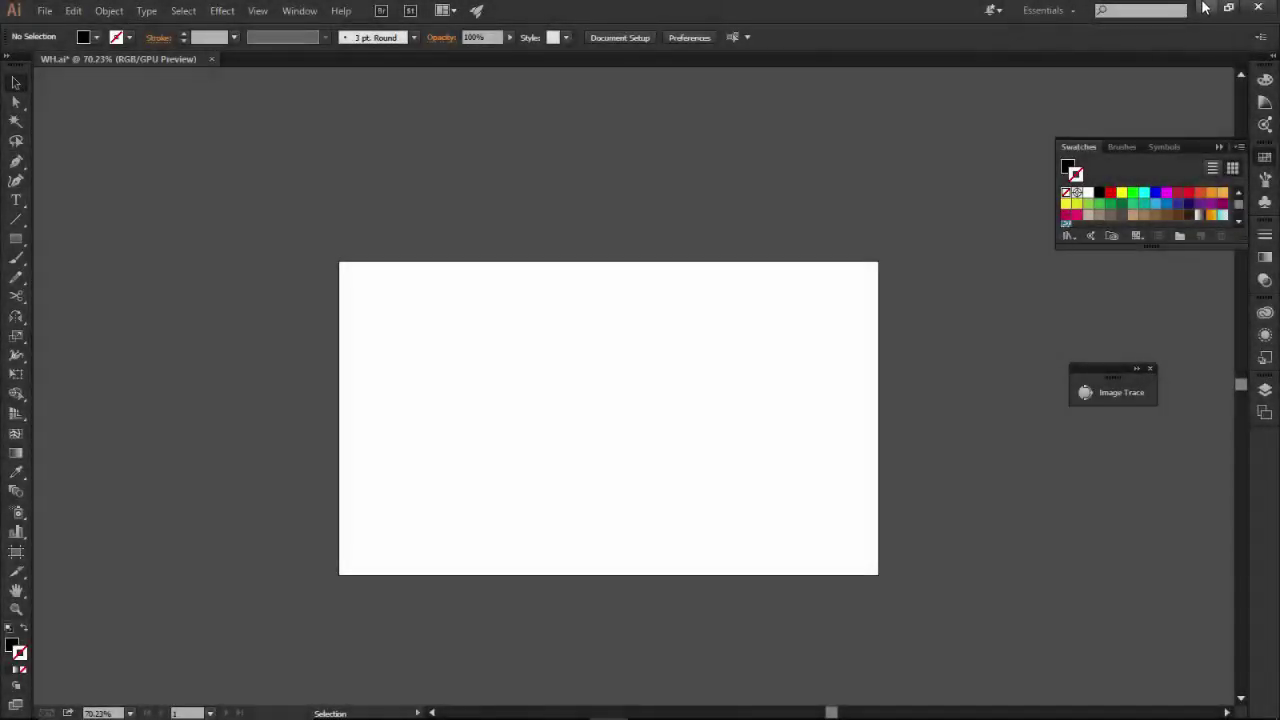
Minimize the Illustrator and Cinema 4D windows to show the Windows desktop.
{"action": "left_click", "coordinate": [1207, 7]}
{"action": "left_click", "coordinate": [1187, 8]}
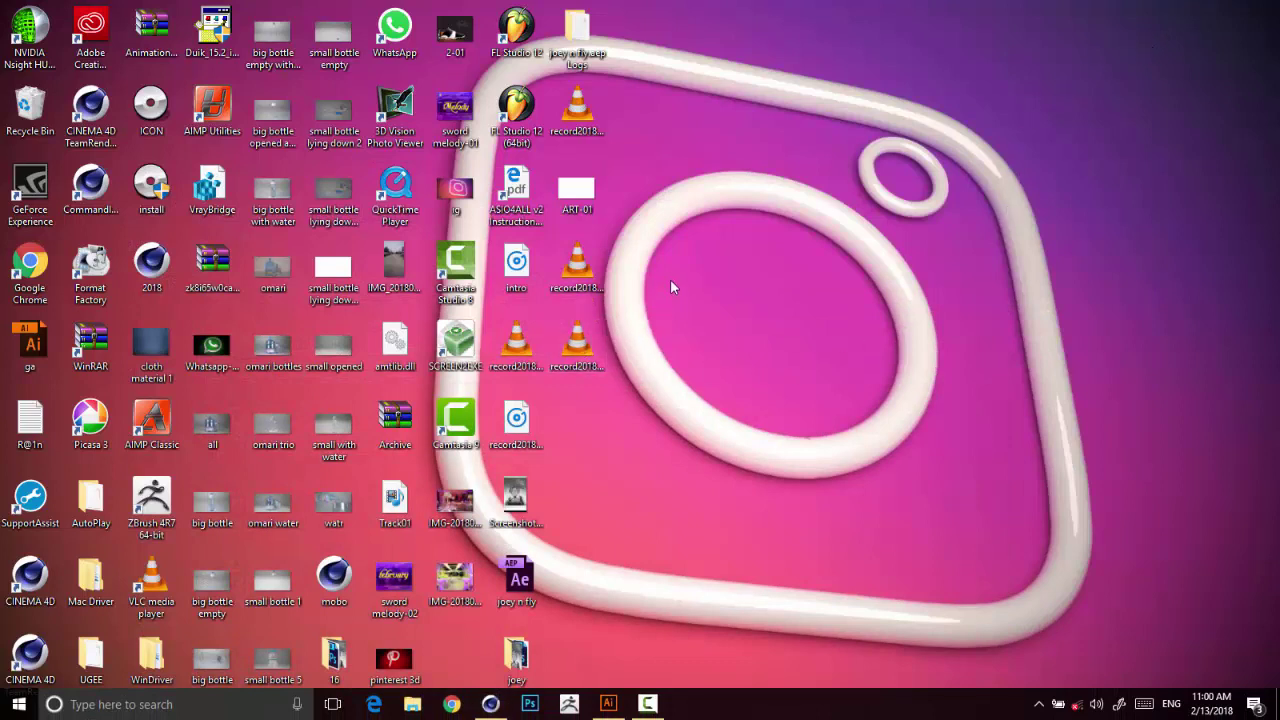
View and close the WhatsApp, Pinterest 3D and Instagram reference renders in Photos.
{"action": "double_click", "coordinate": [227, 362]}
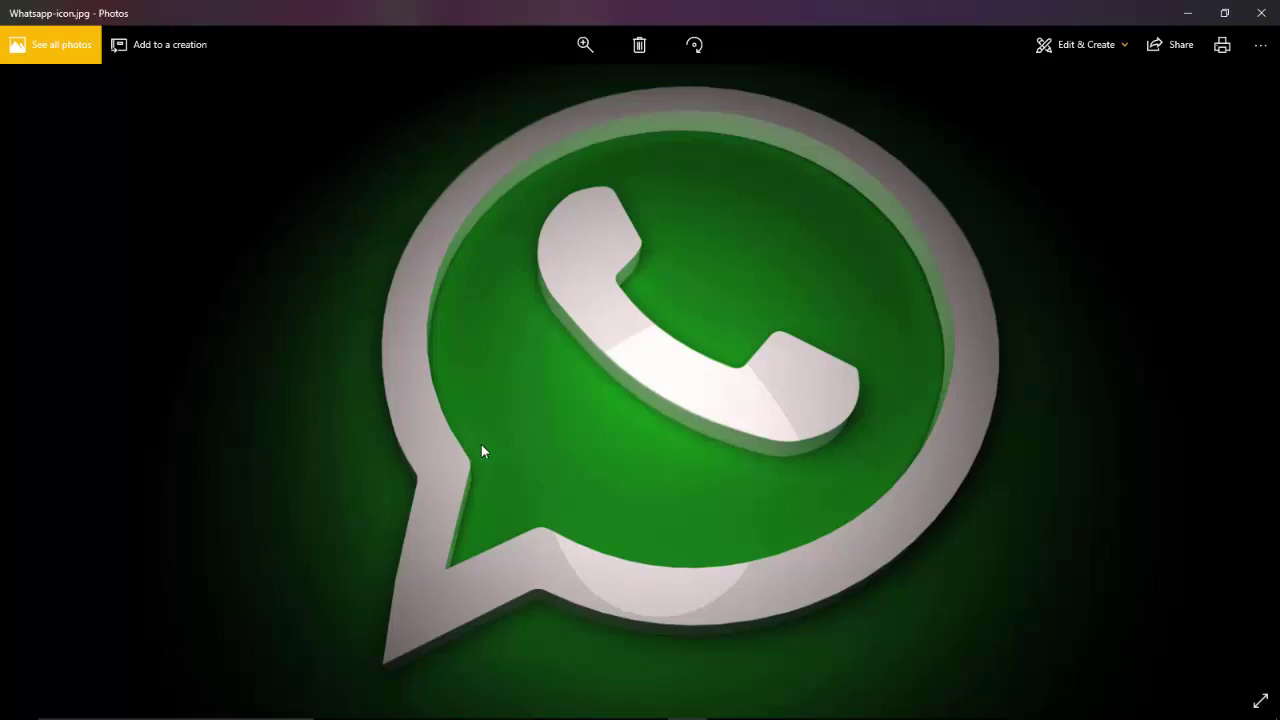
{"action": "left_click", "coordinate": [1262, 13]}
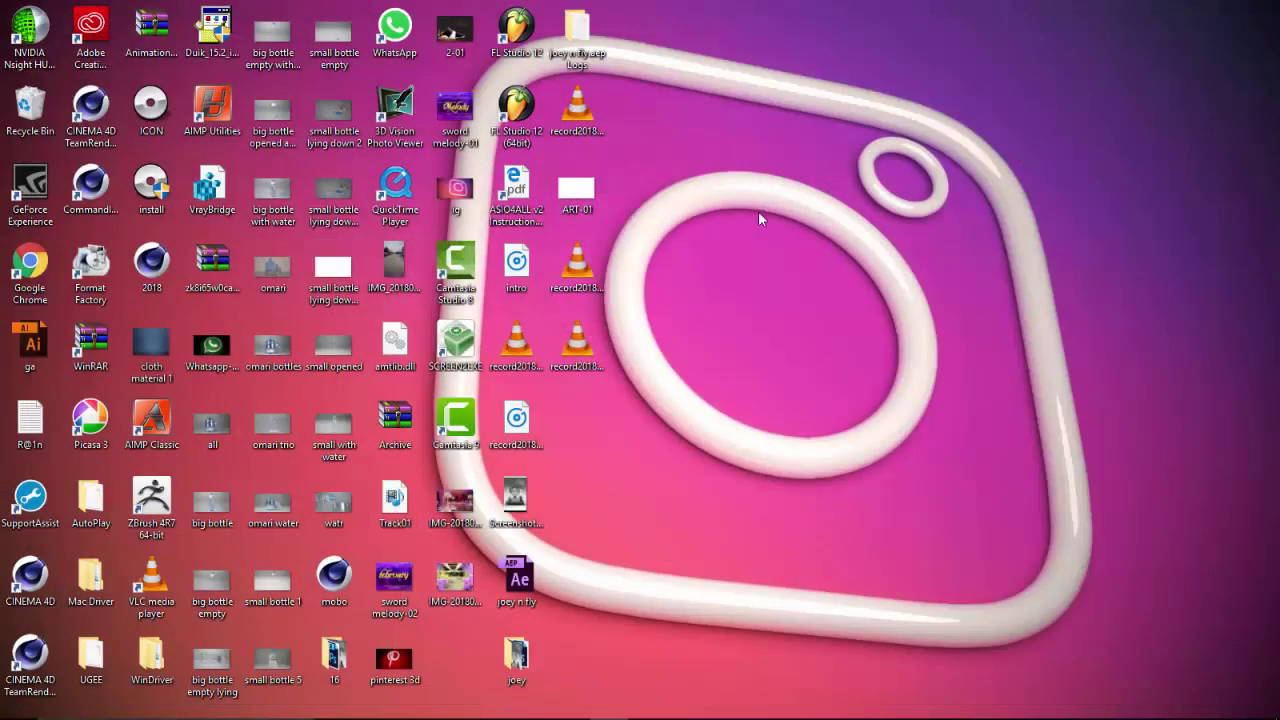
{"action": "double_click", "coordinate": [408, 650]}
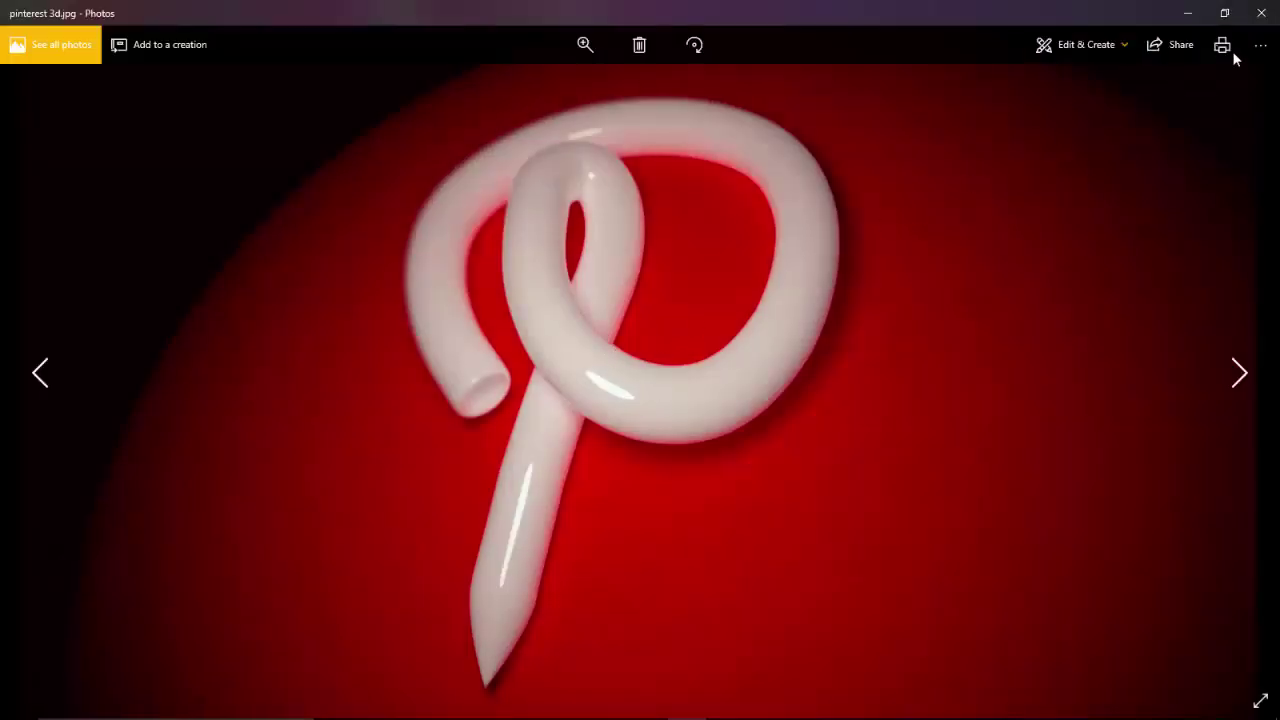
{"action": "left_click", "coordinate": [1260, 12]}
{"action": "double_click", "coordinate": [452, 190]}
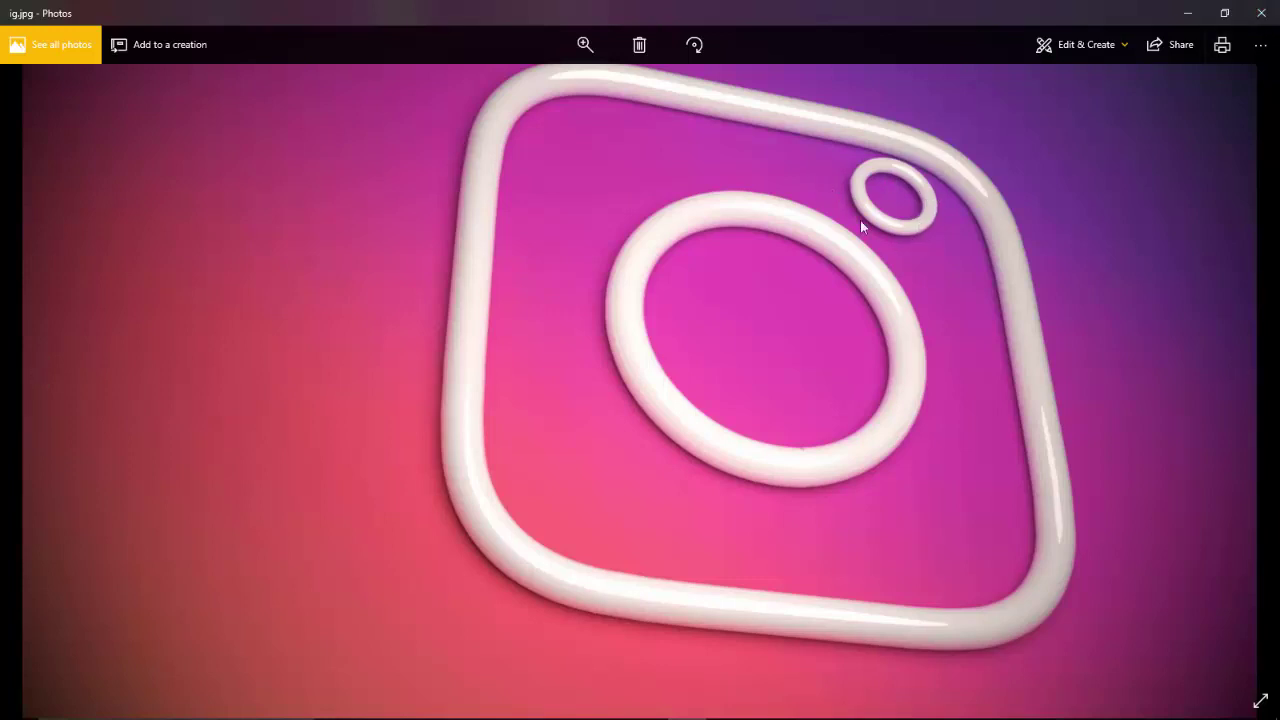
{"action": "left_click", "coordinate": [1261, 13]}
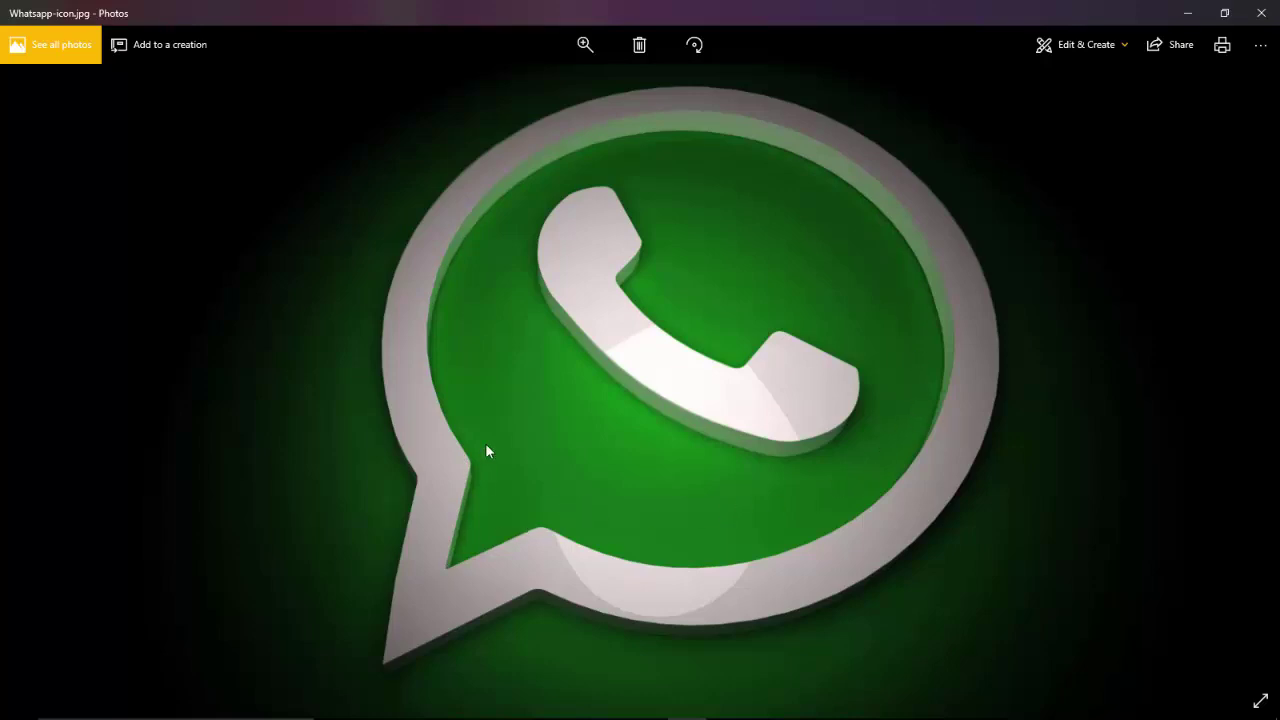
Close the remaining WhatsApp and Pinterest previews and return to the Illustrator document.
{"action": "left_click", "coordinate": [1261, 13]}
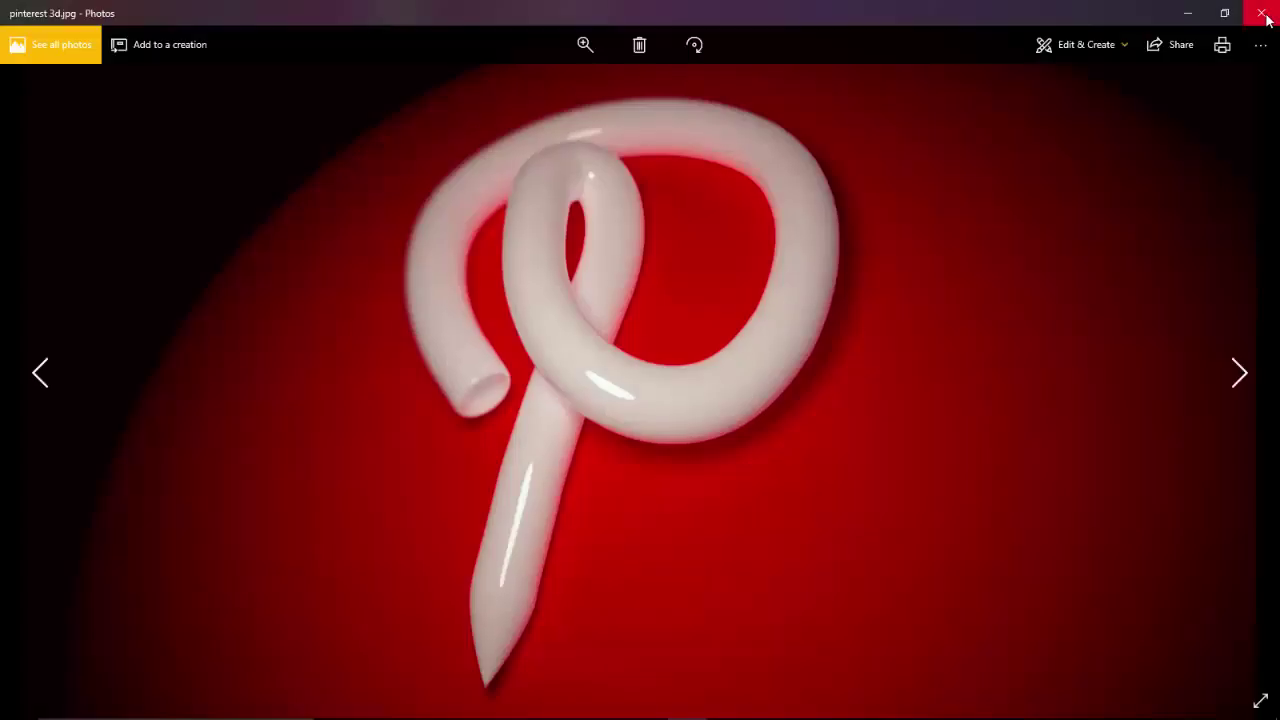
{"action": "left_click", "coordinate": [1263, 16]}
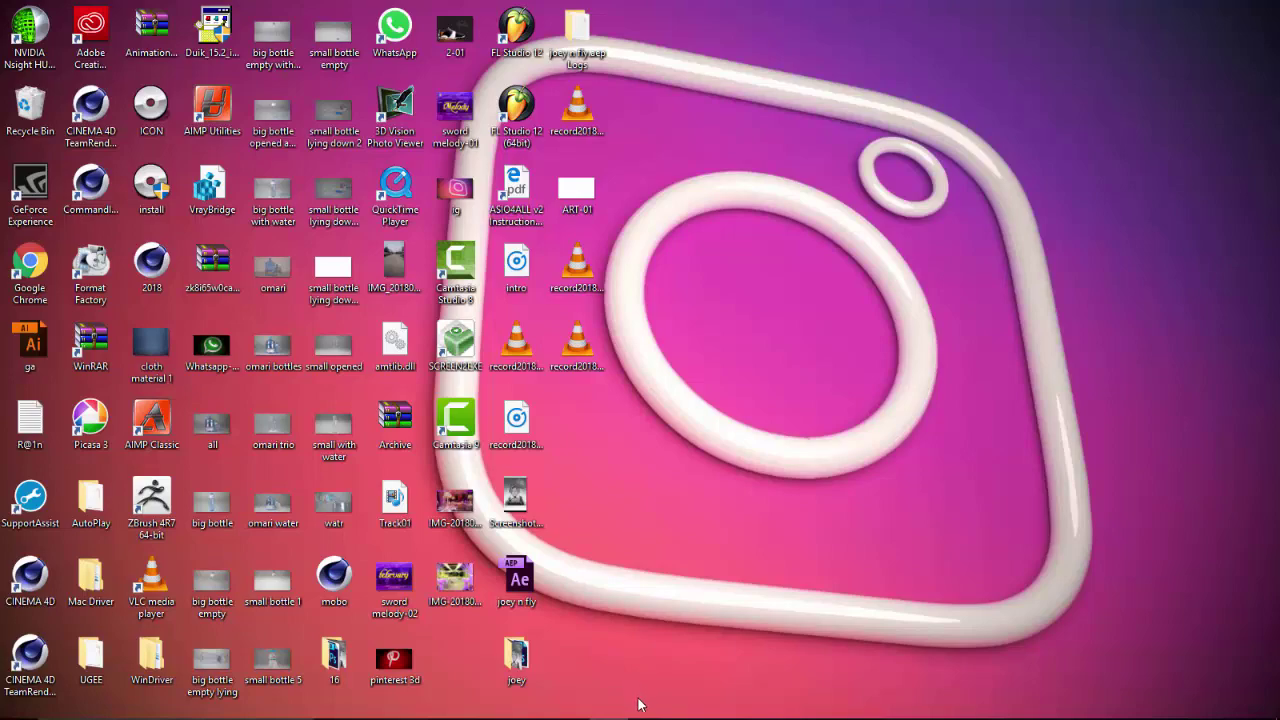
{"action": "mouse_move", "coordinate": [640, 710]}
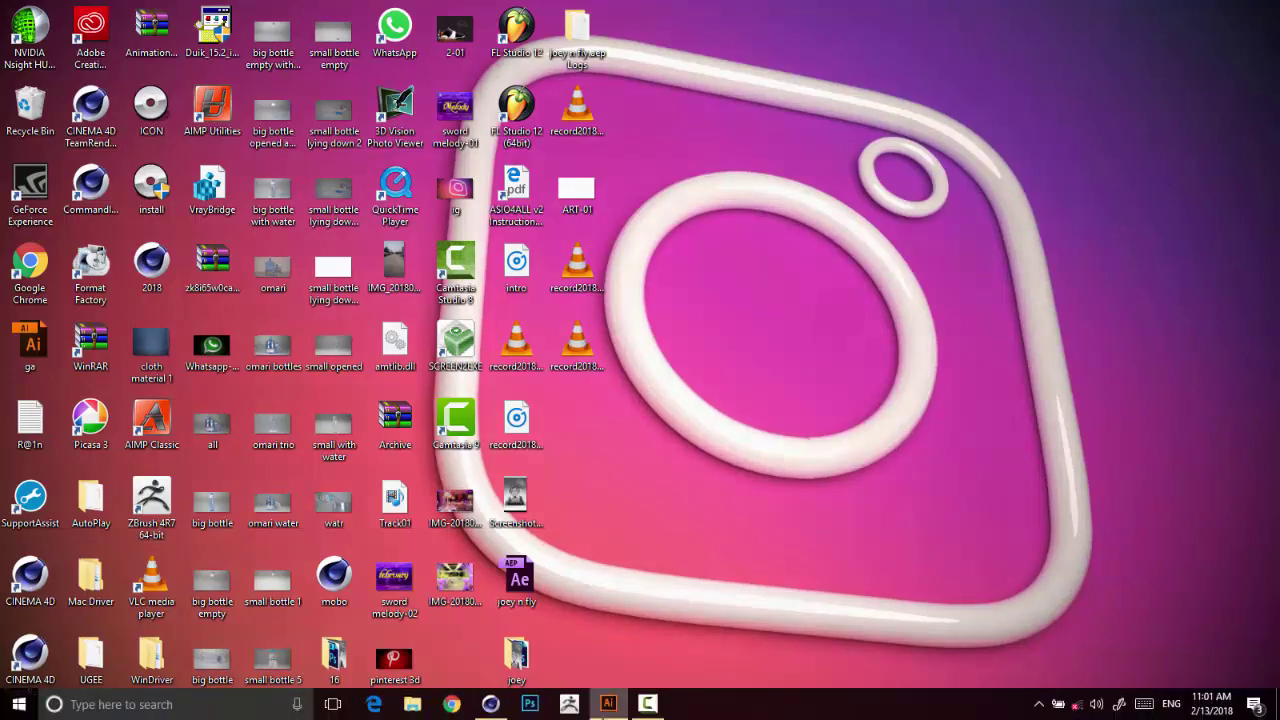
{"action": "left_click", "coordinate": [608, 704]}
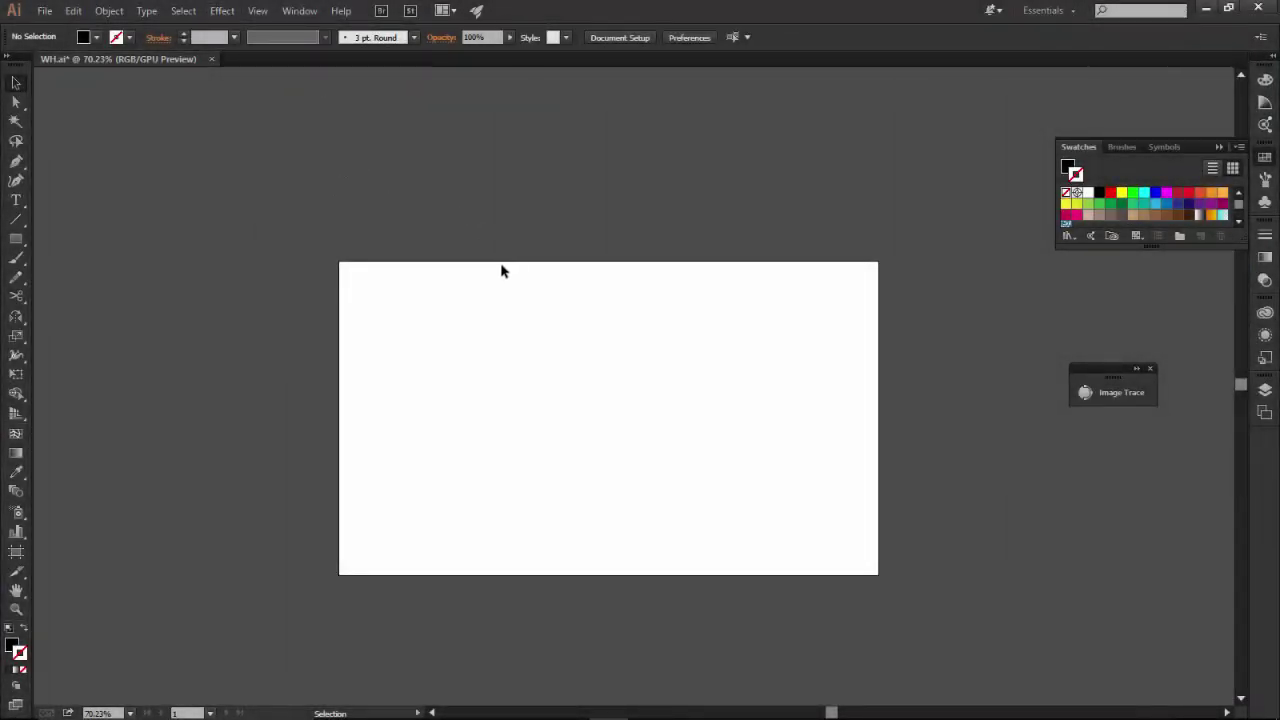
Place Whatsapp icon (1).png into W1.ai and cut away the stray striped sphere artwork.
{"action": "left_click", "coordinate": [44, 10]}
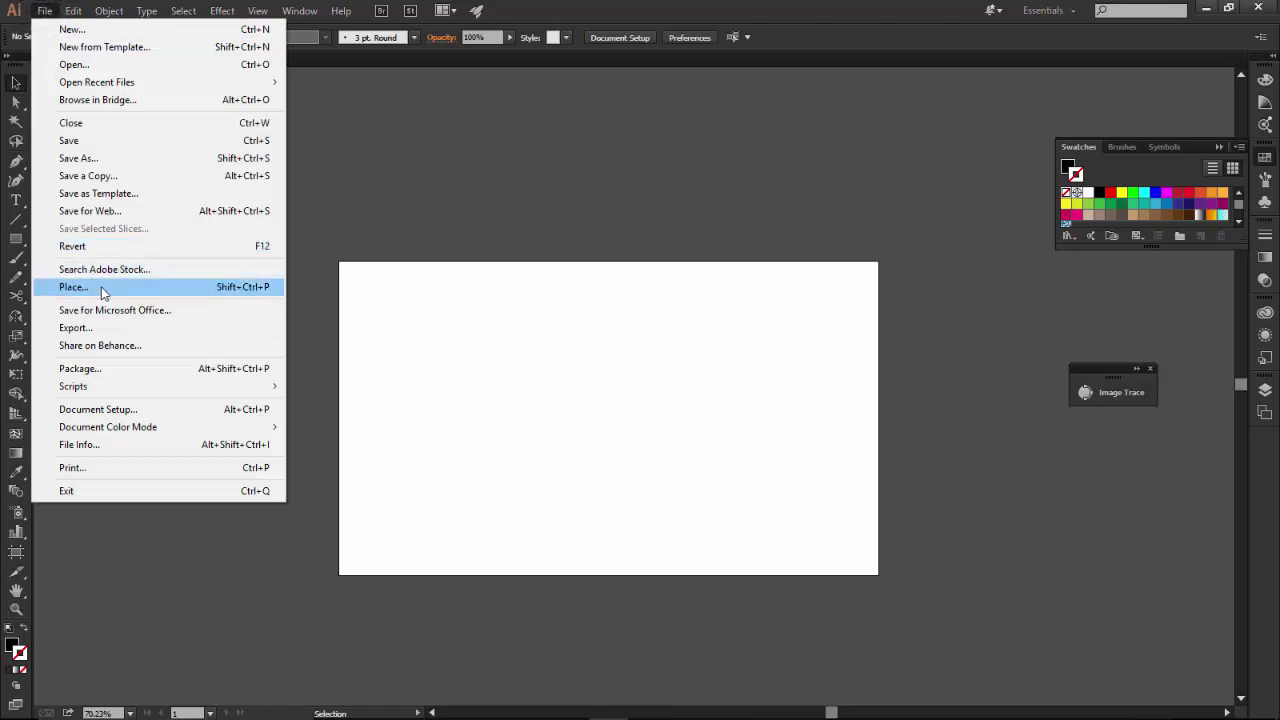
{"action": "left_click", "coordinate": [102, 290]}
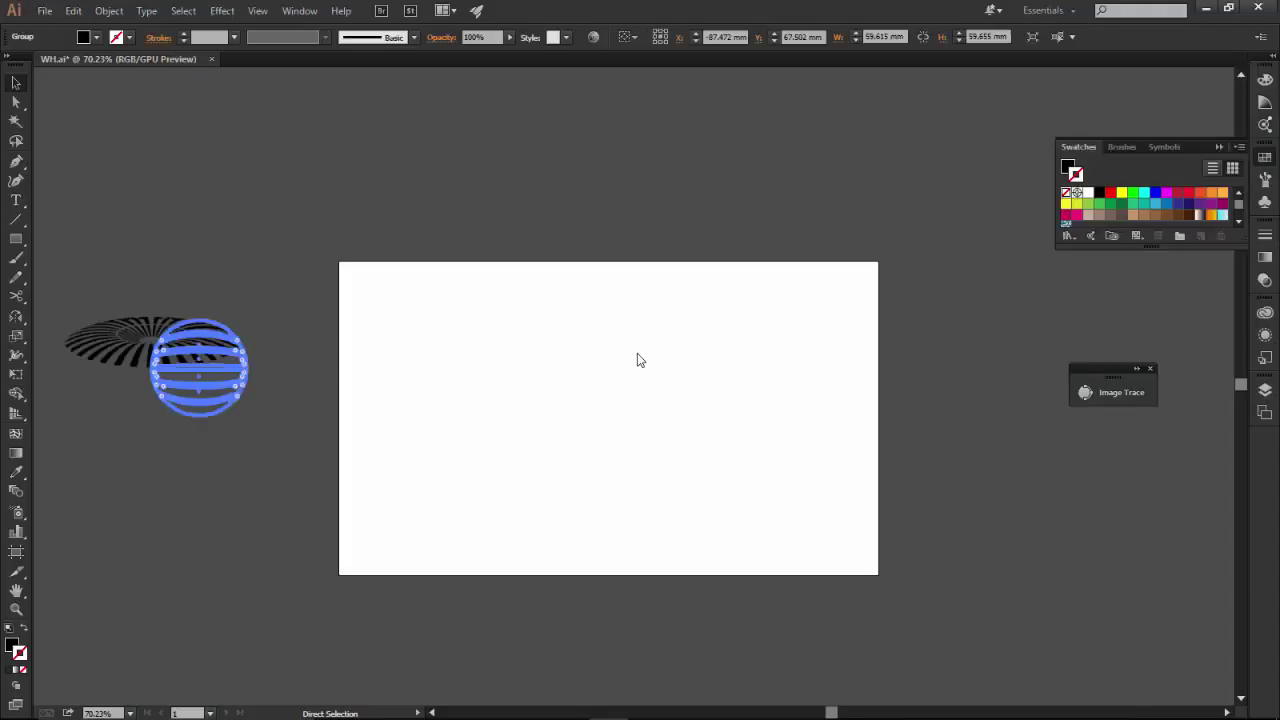
{"action": "key", "text": "ctrl+x"}
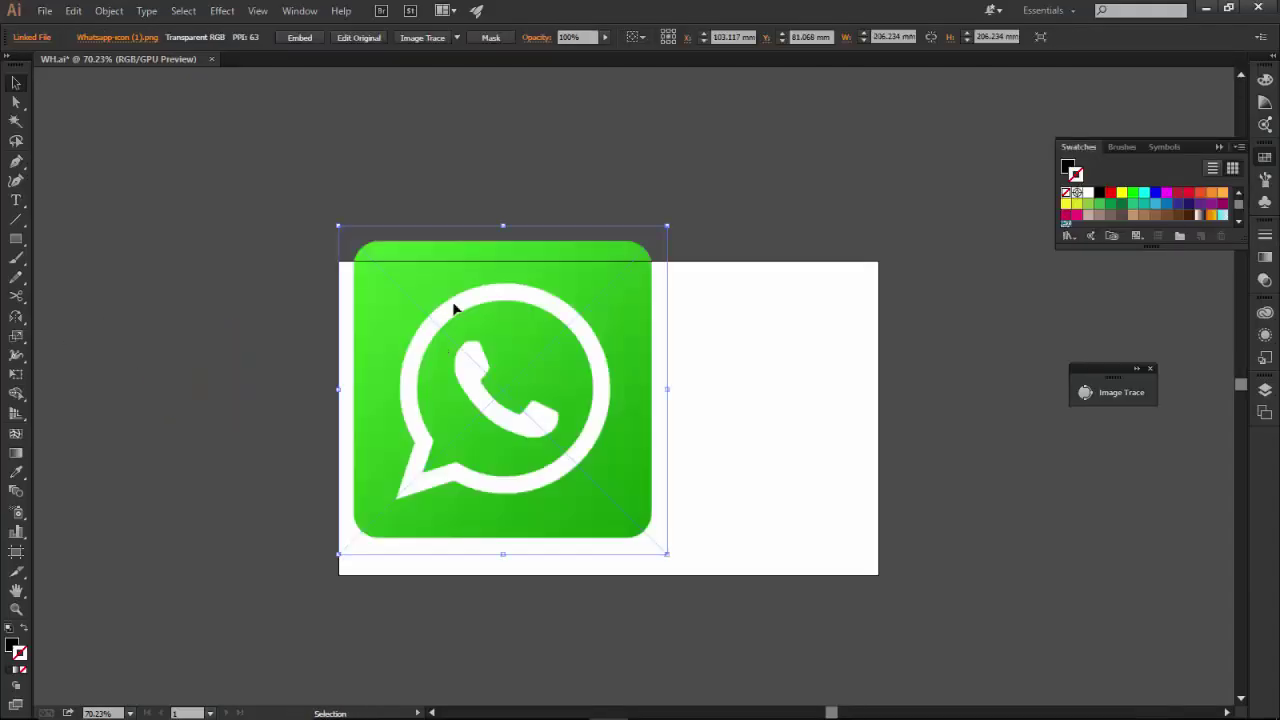
Align the WhatsApp image to the artboard's top edge and dock the Image Trace panel.
{"action": "left_click_drag", "start_coordinate": [567, 254], "coordinate": [567, 289]}
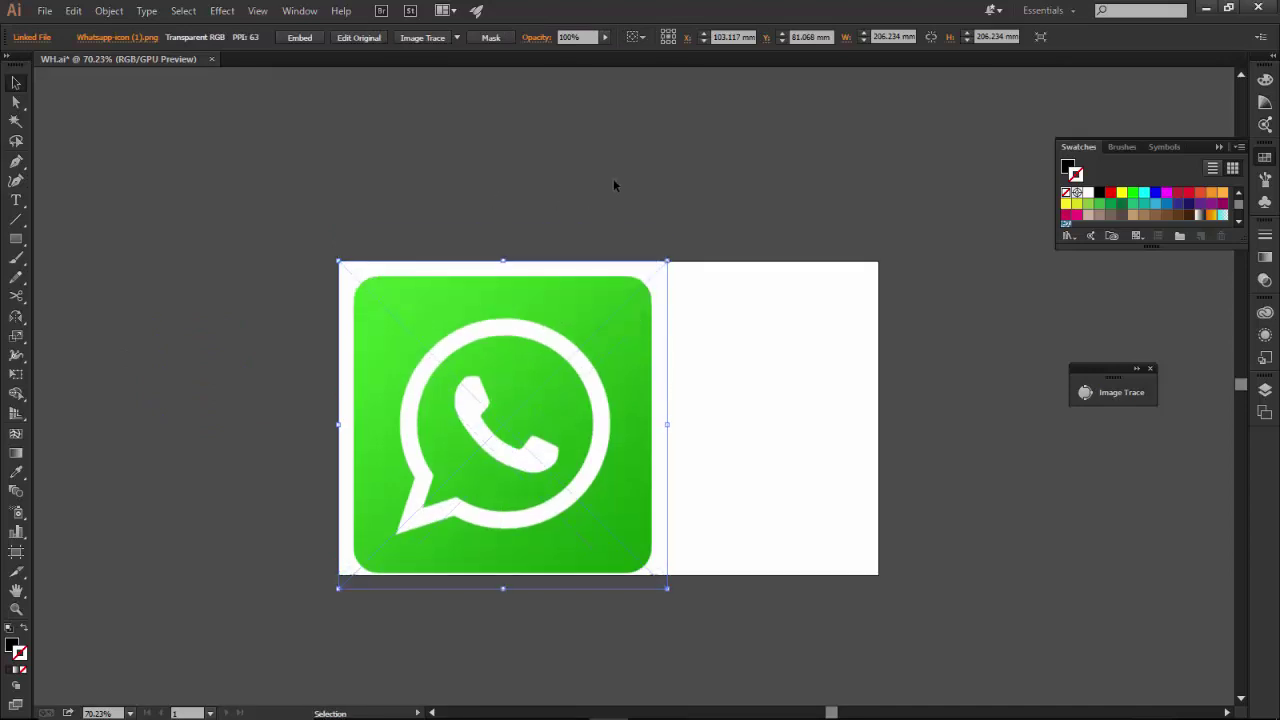
{"action": "left_click", "coordinate": [613, 184]}
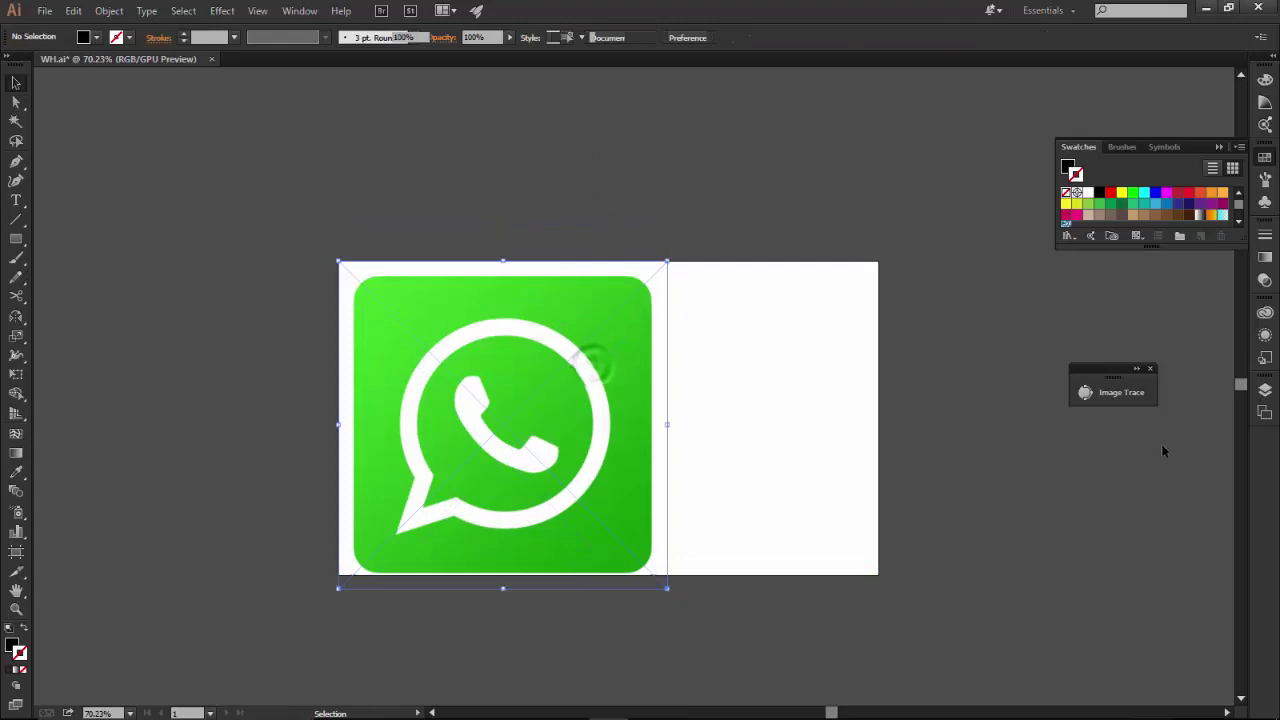
{"action": "mouse_move", "coordinate": [1117, 382]}
{"action": "left_mouse_down"}
{"action": "mouse_move", "coordinate": [1243, 447]}
{"action": "mouse_move", "coordinate": [1265, 445]}
{"action": "left_mouse_up"}
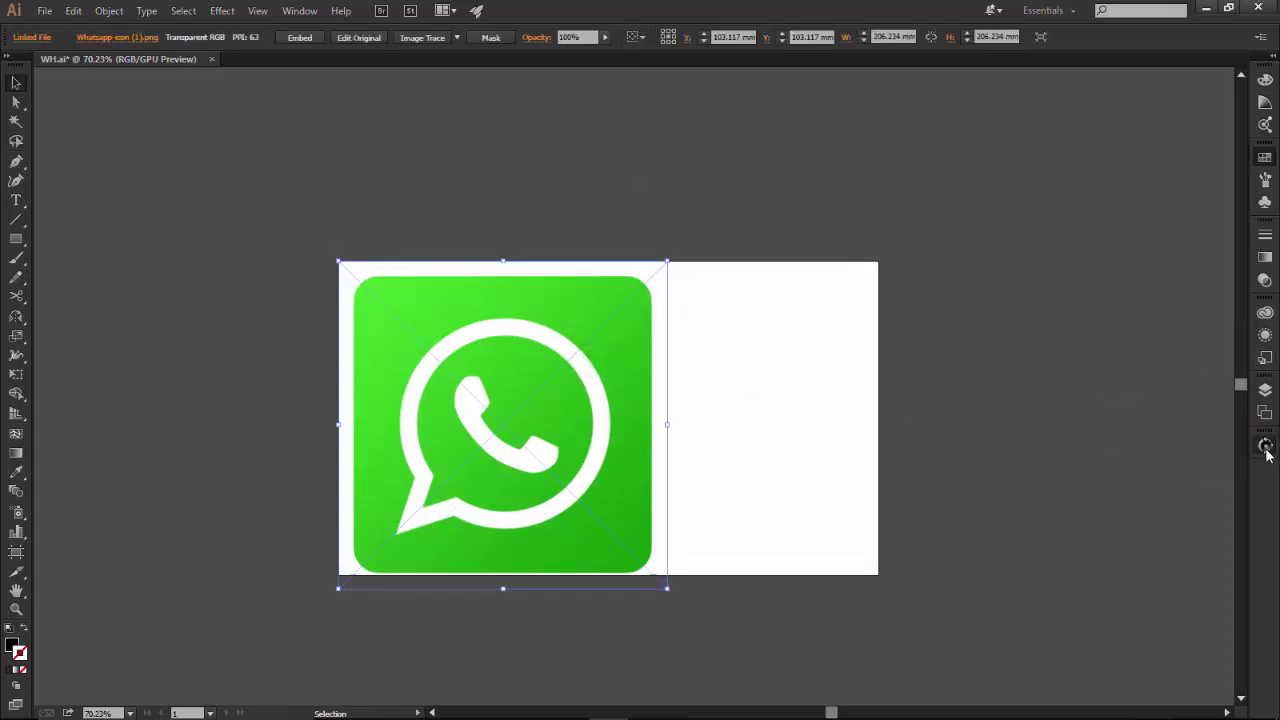
Image Trace the WhatsApp picture with automatic colours and expand it into paths.
{"action": "left_click", "coordinate": [1266, 449]}
{"action": "left_click", "coordinate": [1085, 457]}
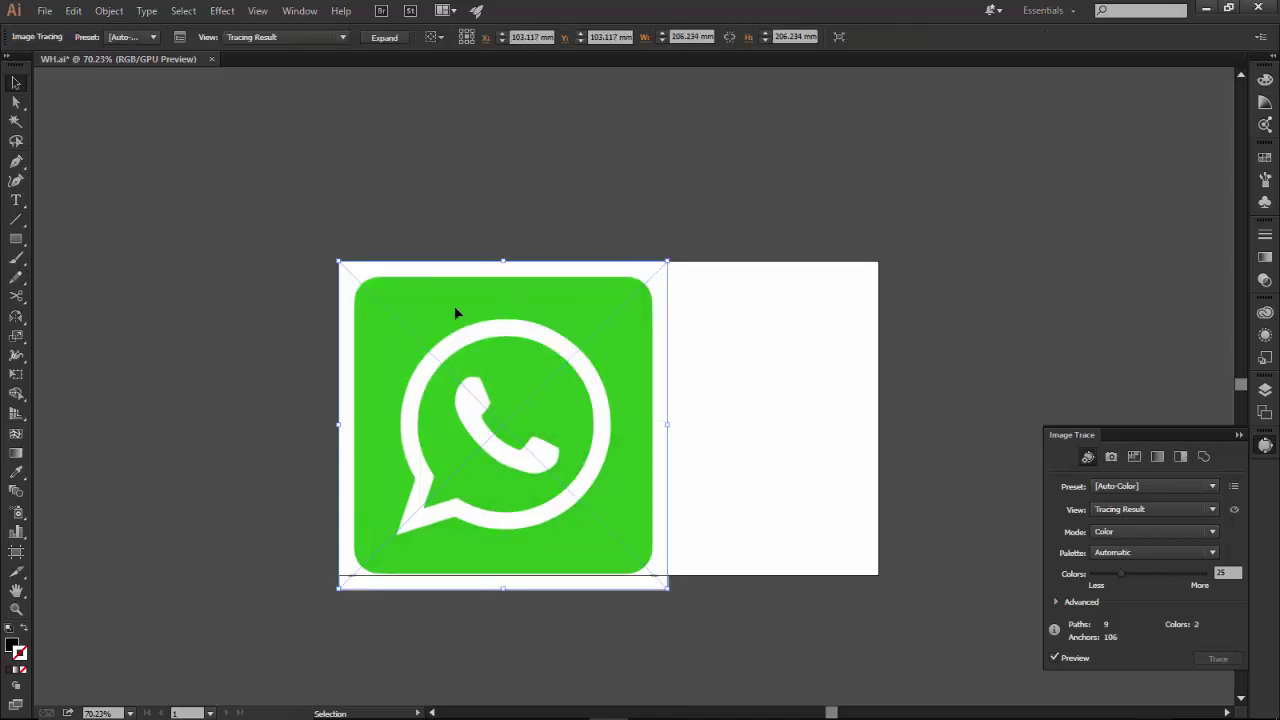
{"action": "left_click", "coordinate": [385, 38]}
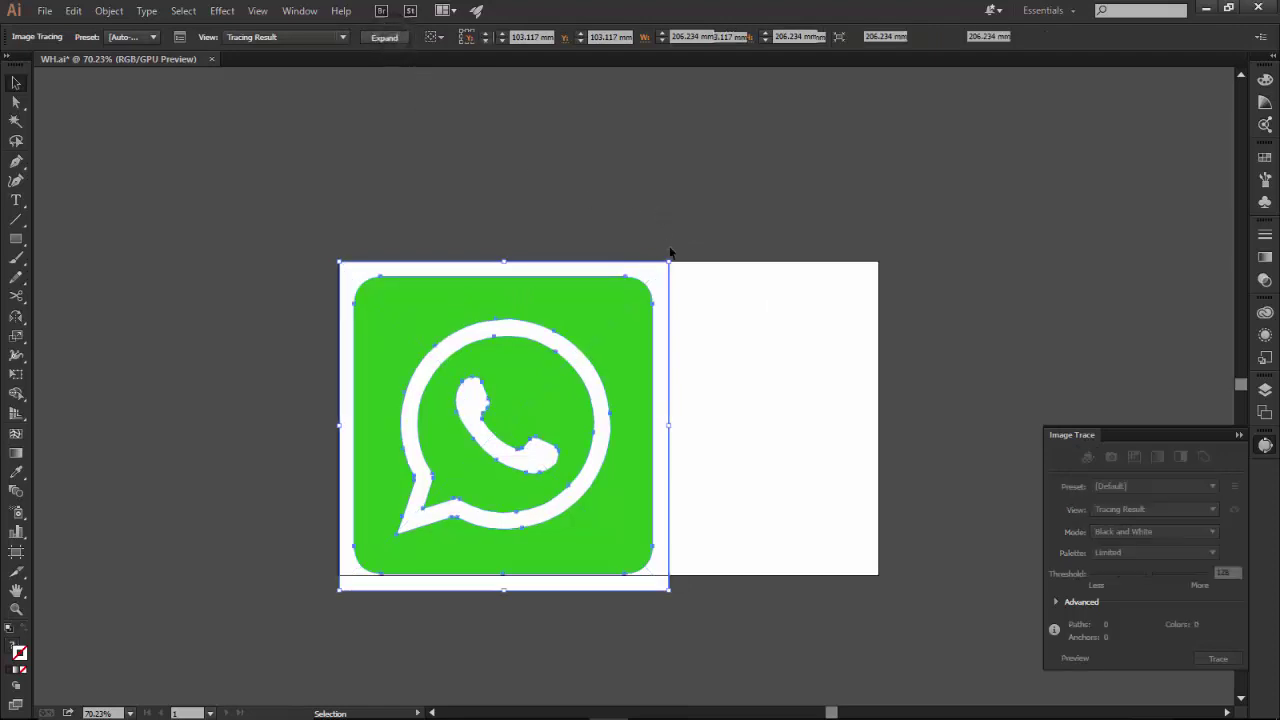
{"action": "left_click", "coordinate": [670, 213]}
Ungroup the traced artwork and delete the white background, green square and green bubble.
{"action": "left_click", "coordinate": [620, 290]}
{"action": "right_click", "coordinate": [609, 291]}
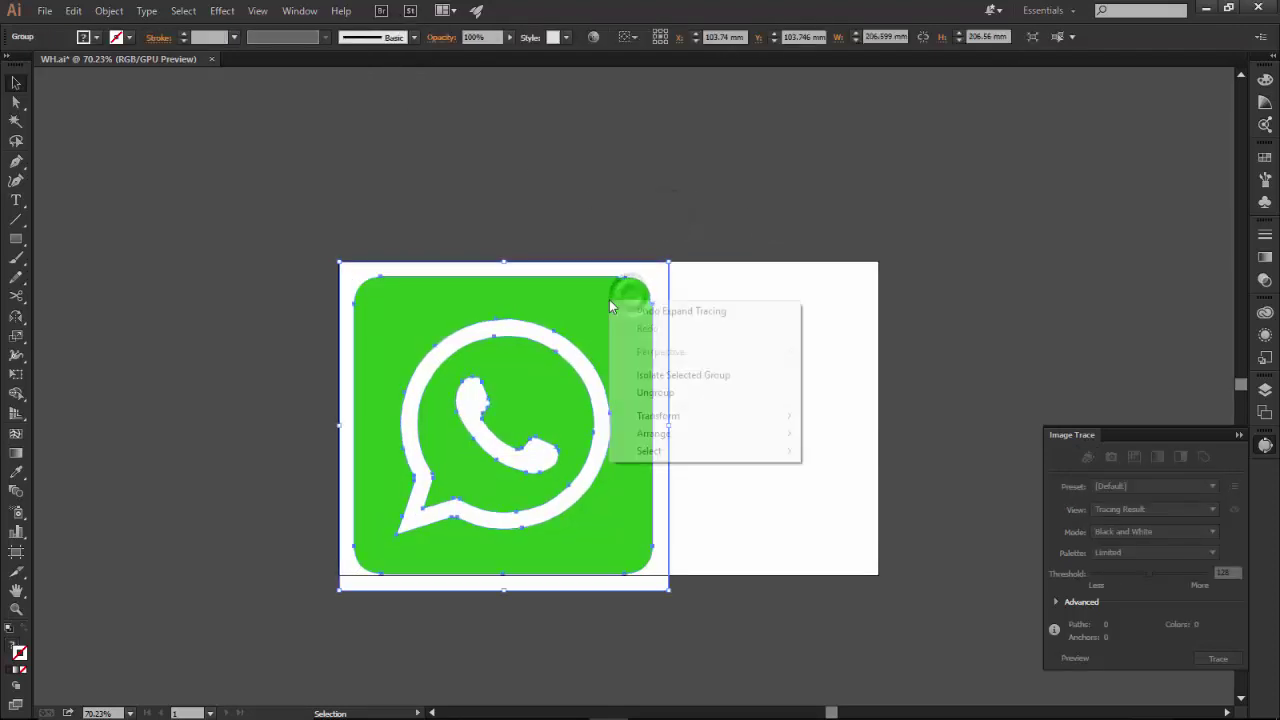
{"action": "left_click", "coordinate": [646, 392]}
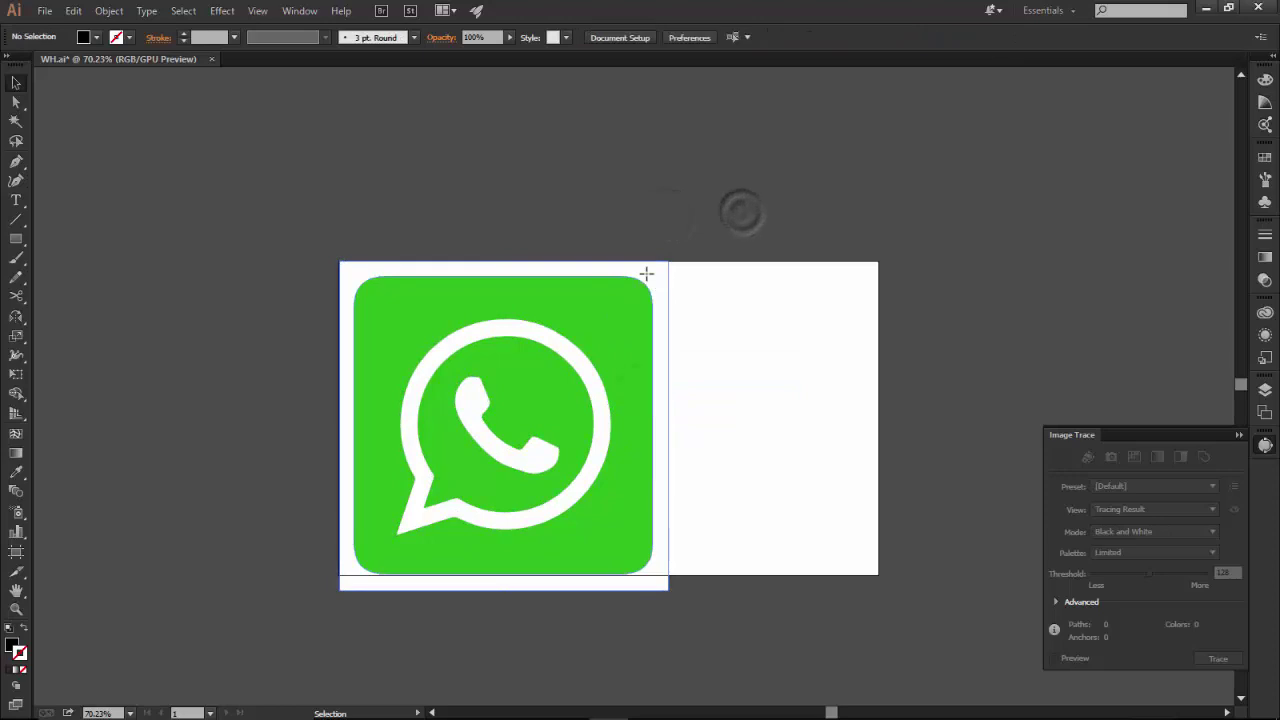
{"action": "key", "text": "Delete"}
{"action": "left_click", "coordinate": [613, 307]}
{"action": "key", "text": "Delete"}
{"action": "left_click", "coordinate": [535, 373]}
{"action": "key", "text": "Delete"}
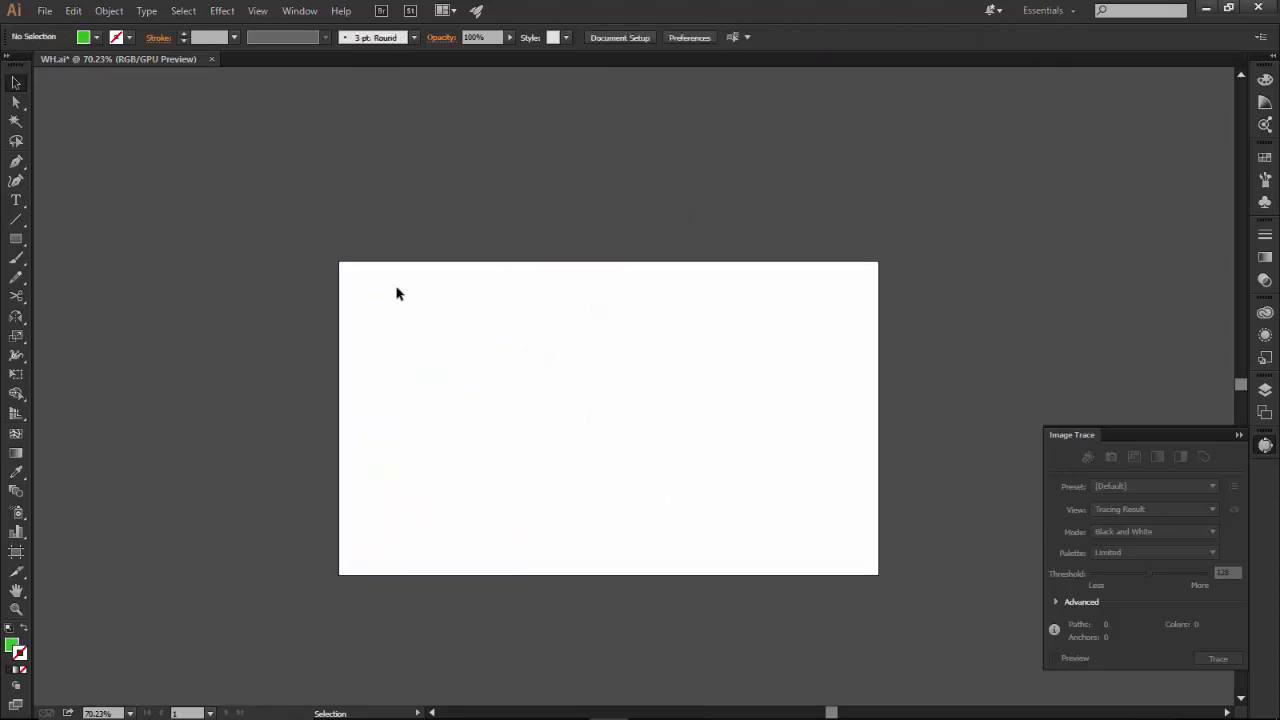
Select the hidden white logo paths and move them off the artboard to the left.
{"action": "left_click_drag", "start_coordinate": [388, 262], "coordinate": [668, 556]}
{"action": "left_click_drag", "start_coordinate": [488, 408], "coordinate": [215, 317]}
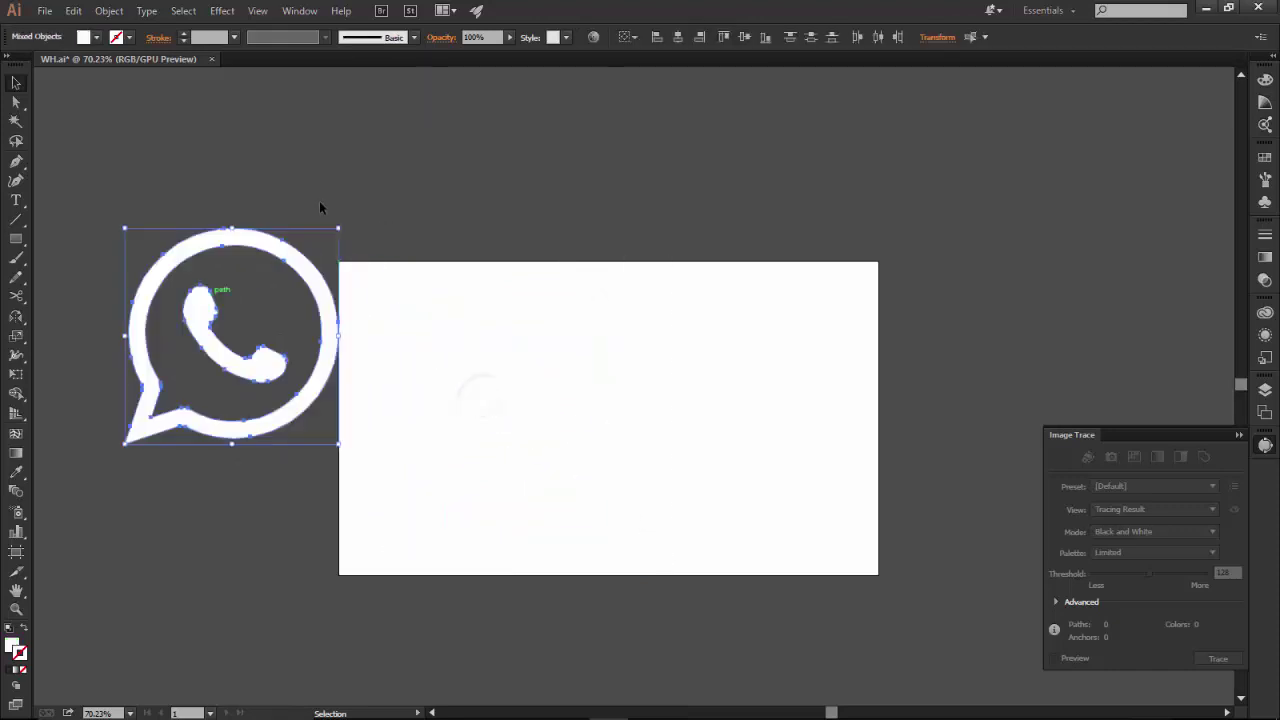
{"action": "left_click", "coordinate": [283, 240]}
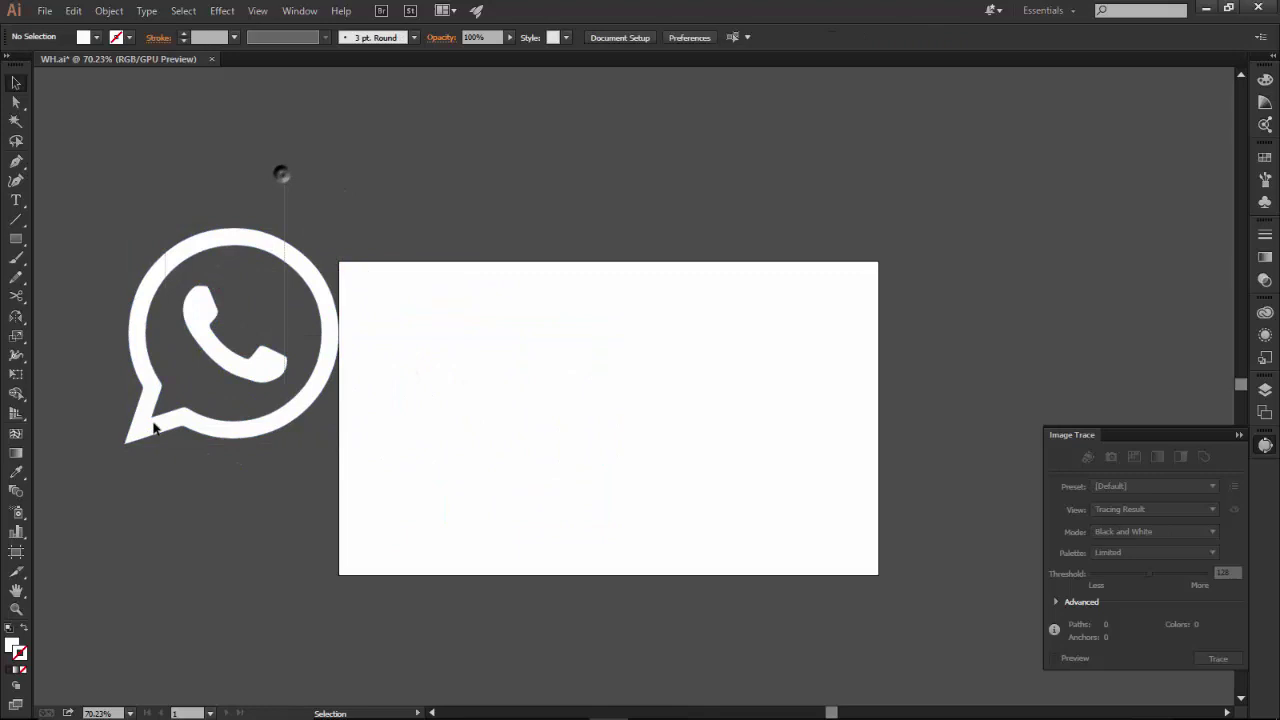
{"action": "left_click", "coordinate": [198, 308]}
{"action": "left_click_drag", "start_coordinate": [194, 327], "coordinate": [173, 210]}
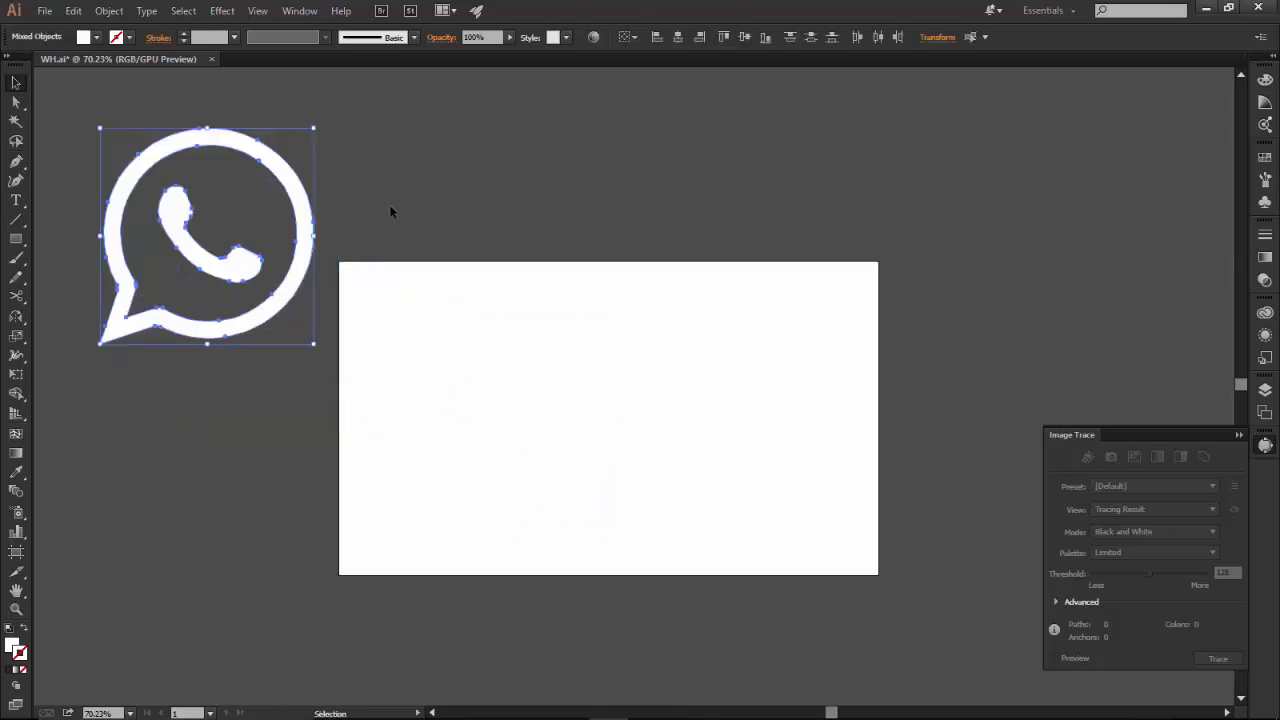
{"action": "left_click", "coordinate": [397, 187]}
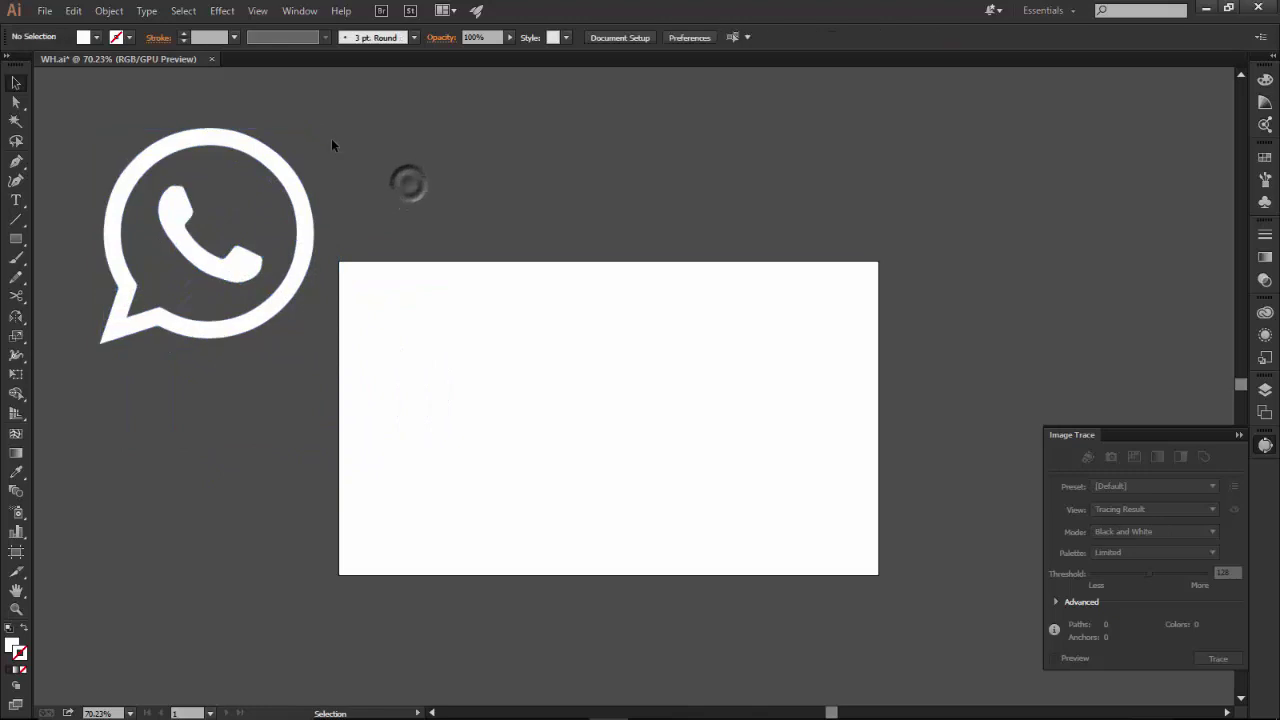
Select the whole logo including the handset and move it to the artboard's centre.
{"action": "left_click", "coordinate": [282, 172]}
{"action": "left_click", "coordinate": [186, 248]}
{"action": "left_click", "coordinate": [187, 248]}
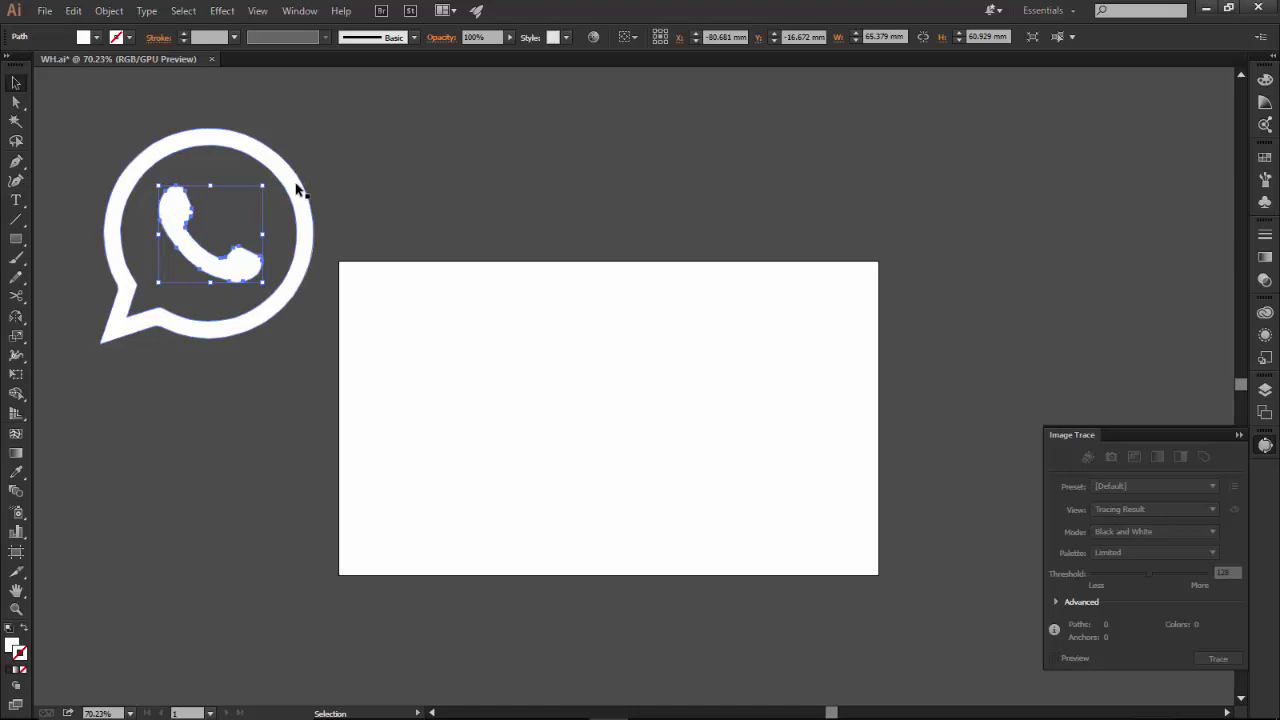
{"action": "left_click_drag", "start_coordinate": [332, 115], "coordinate": [186, 243]}
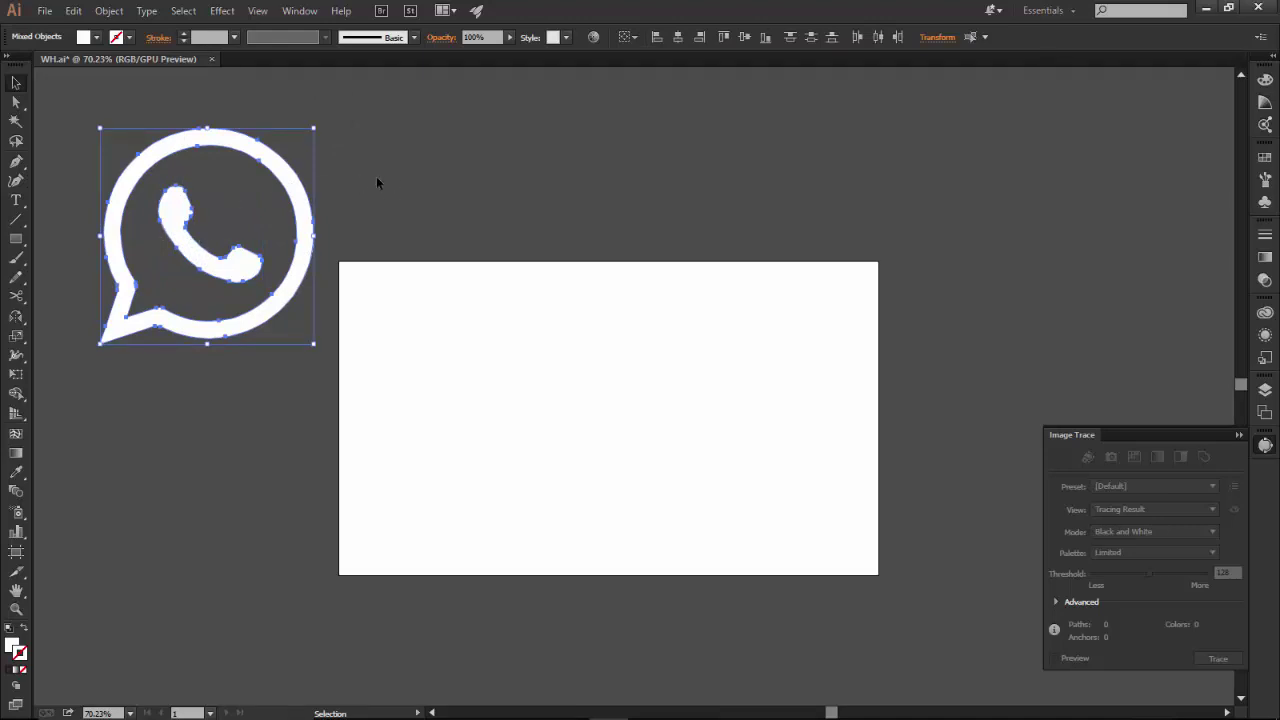
{"action": "left_click_drag", "start_coordinate": [296, 195], "coordinate": [696, 353]}
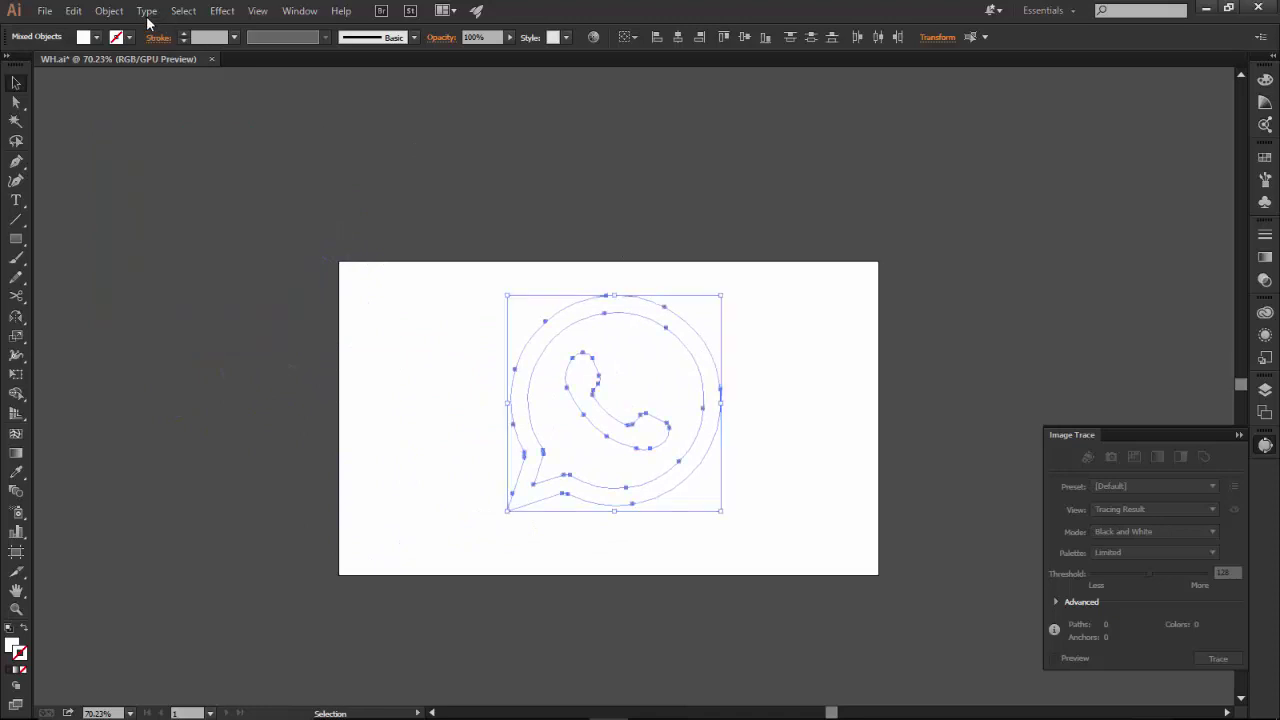
Save As over WH.ai in Downloads, confirming replacement of the existing file.
{"action": "left_click", "coordinate": [44, 11]}
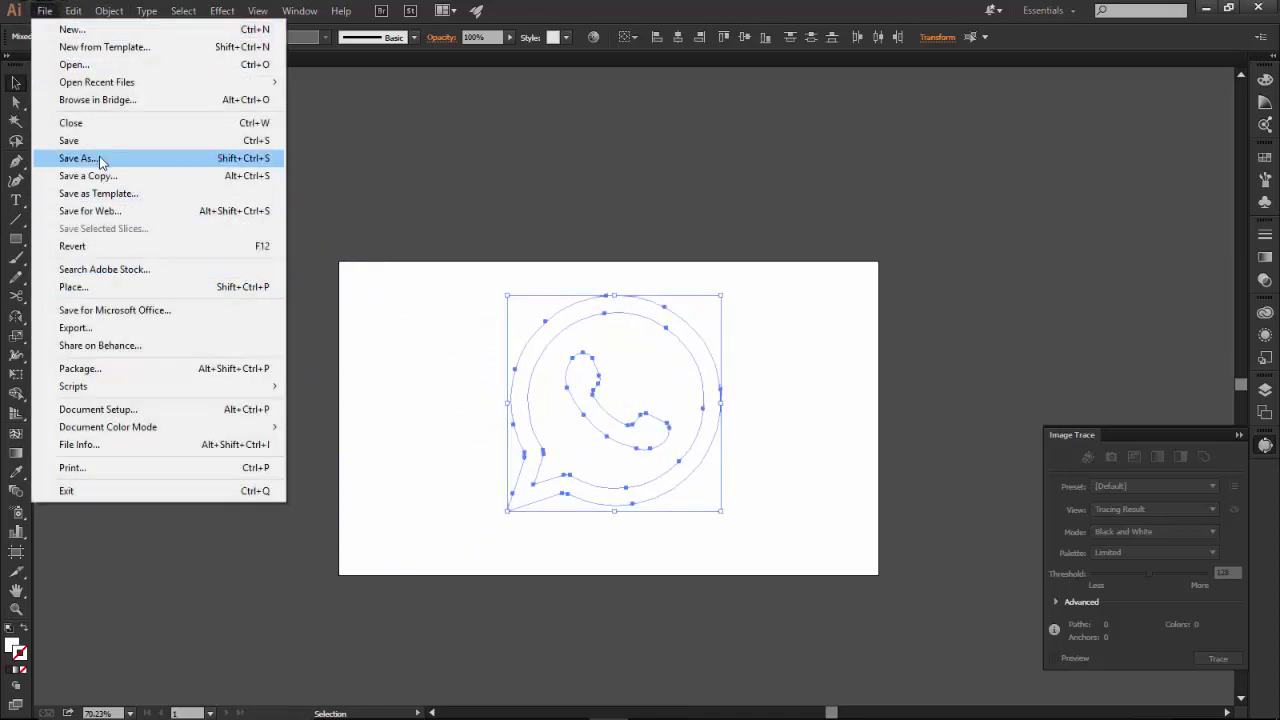
{"action": "left_click", "coordinate": [100, 161]}
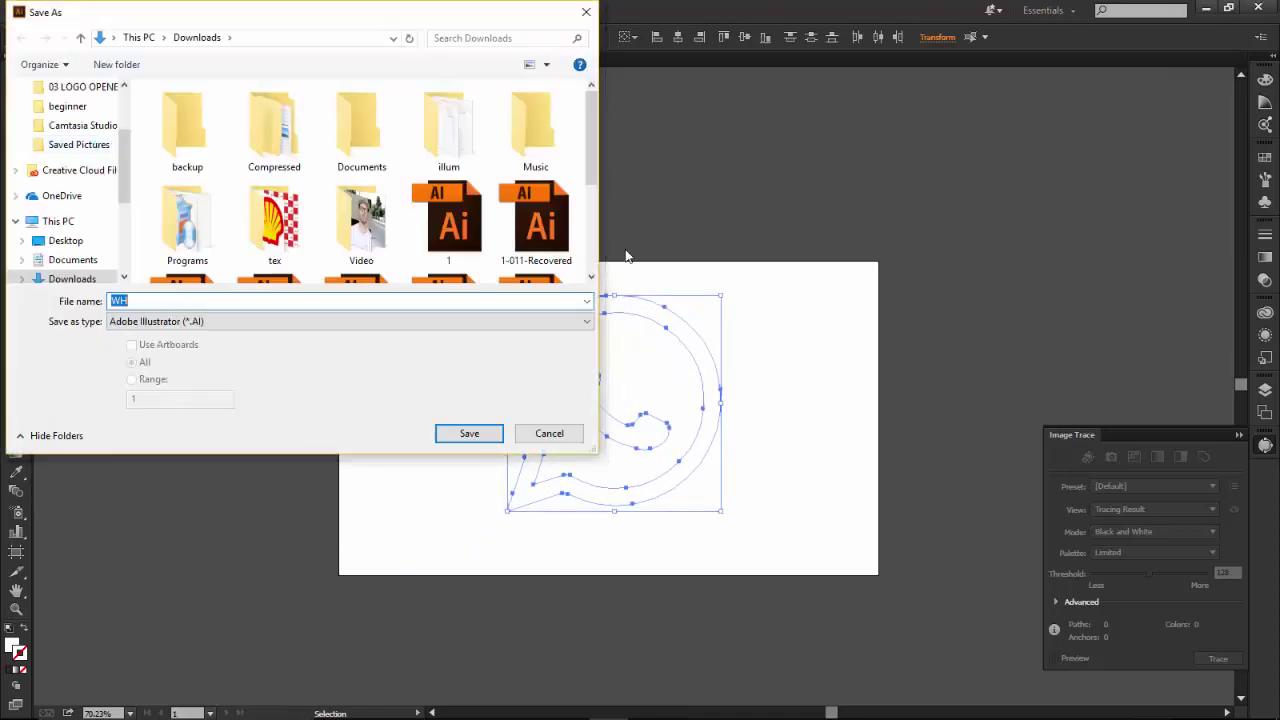
{"action": "left_click_drag", "start_coordinate": [591, 150], "coordinate": [590, 232]}
{"action": "left_click", "coordinate": [543, 147]}
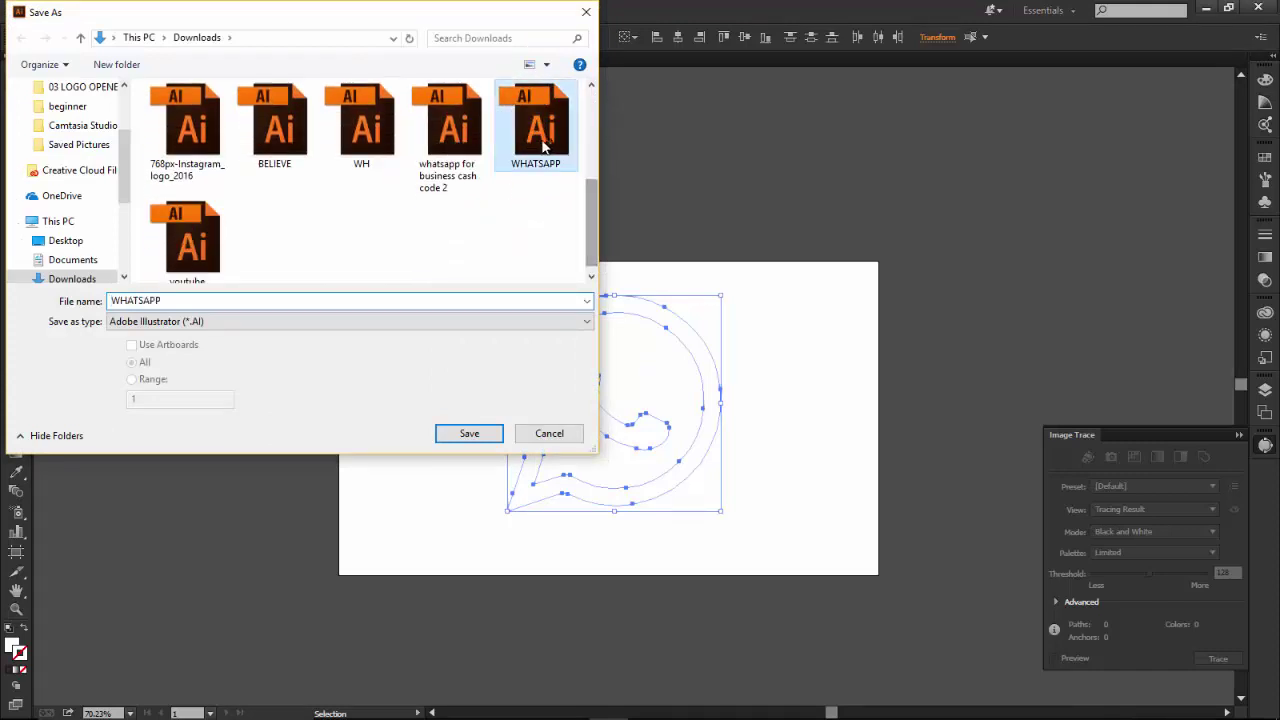
{"action": "left_click", "coordinate": [370, 160]}
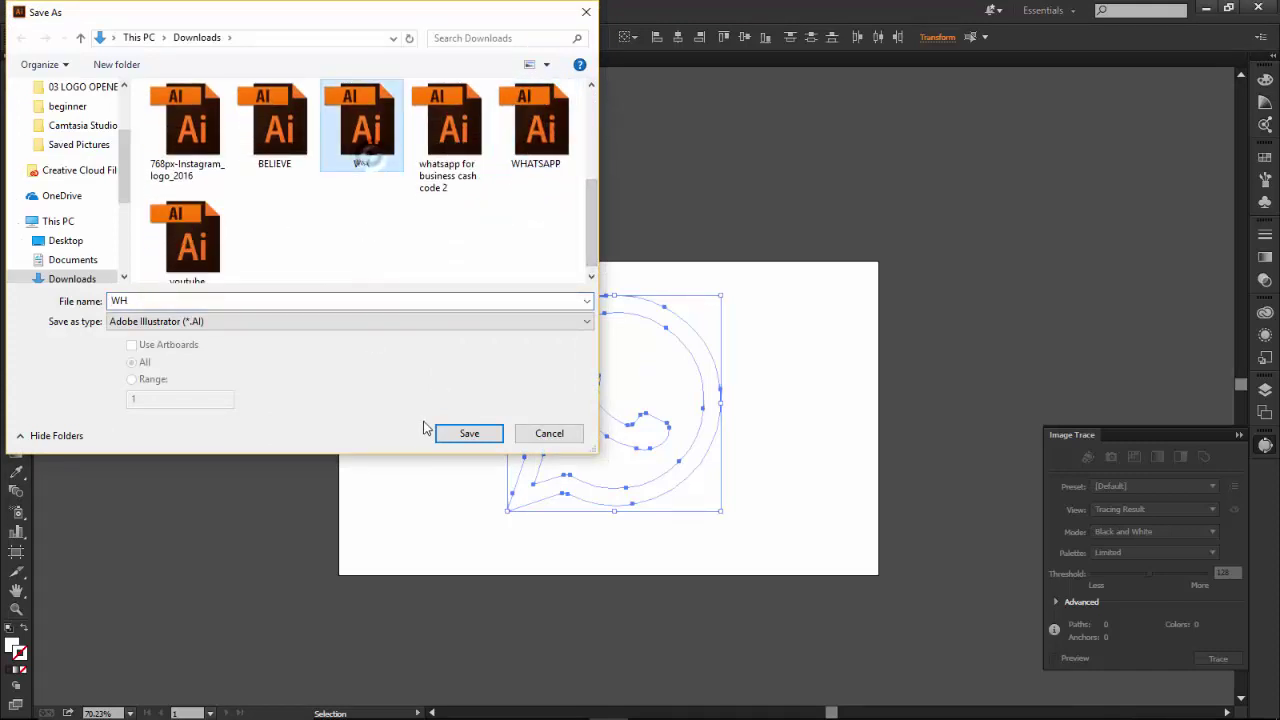
{"action": "left_click", "coordinate": [469, 433]}
{"action": "left_click", "coordinate": [694, 429]}
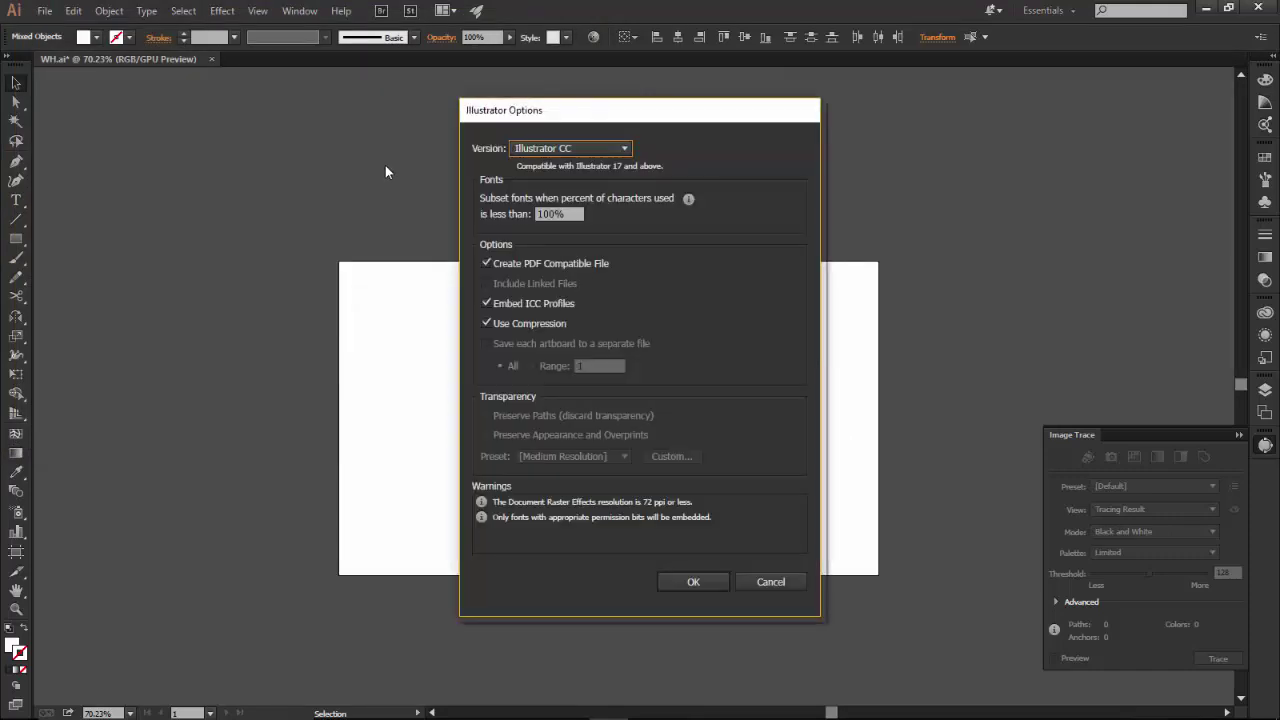
Set the Illustrator Options version to Illustrator 8 and finish the save.
{"action": "left_click", "coordinate": [560, 148]}
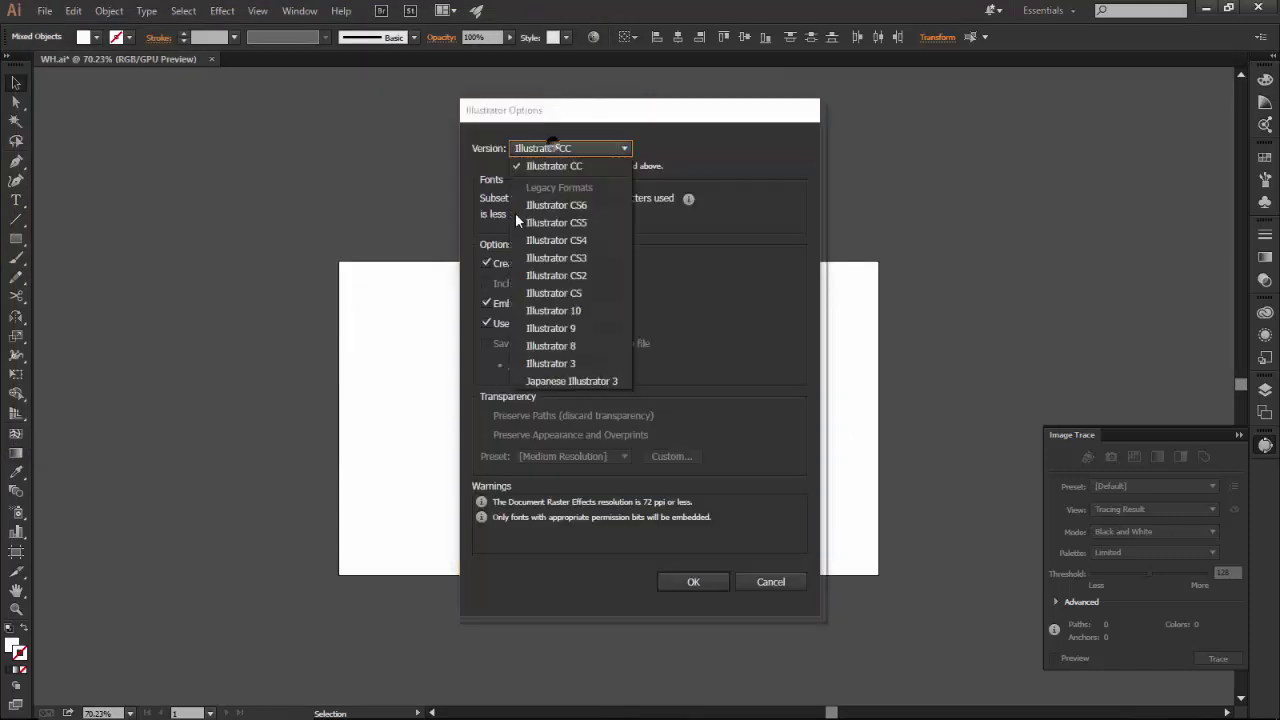
{"action": "left_click", "coordinate": [561, 345]}
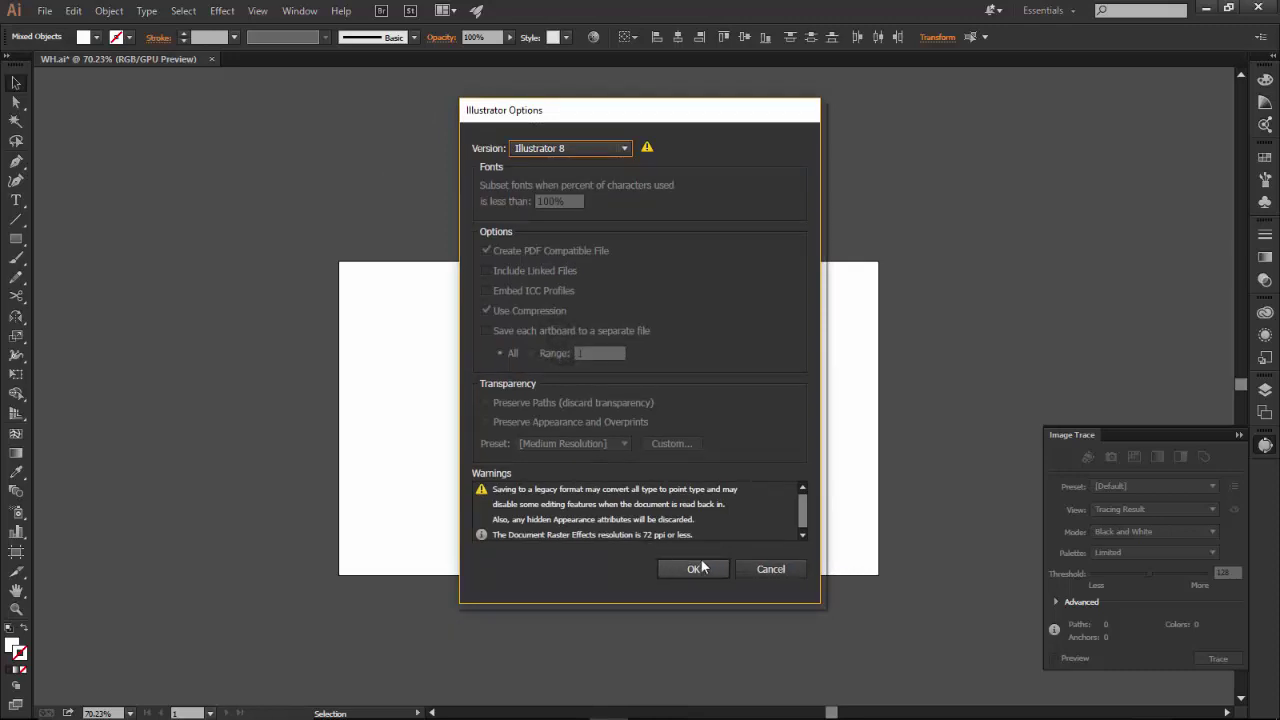
{"action": "left_click", "coordinate": [770, 571]}
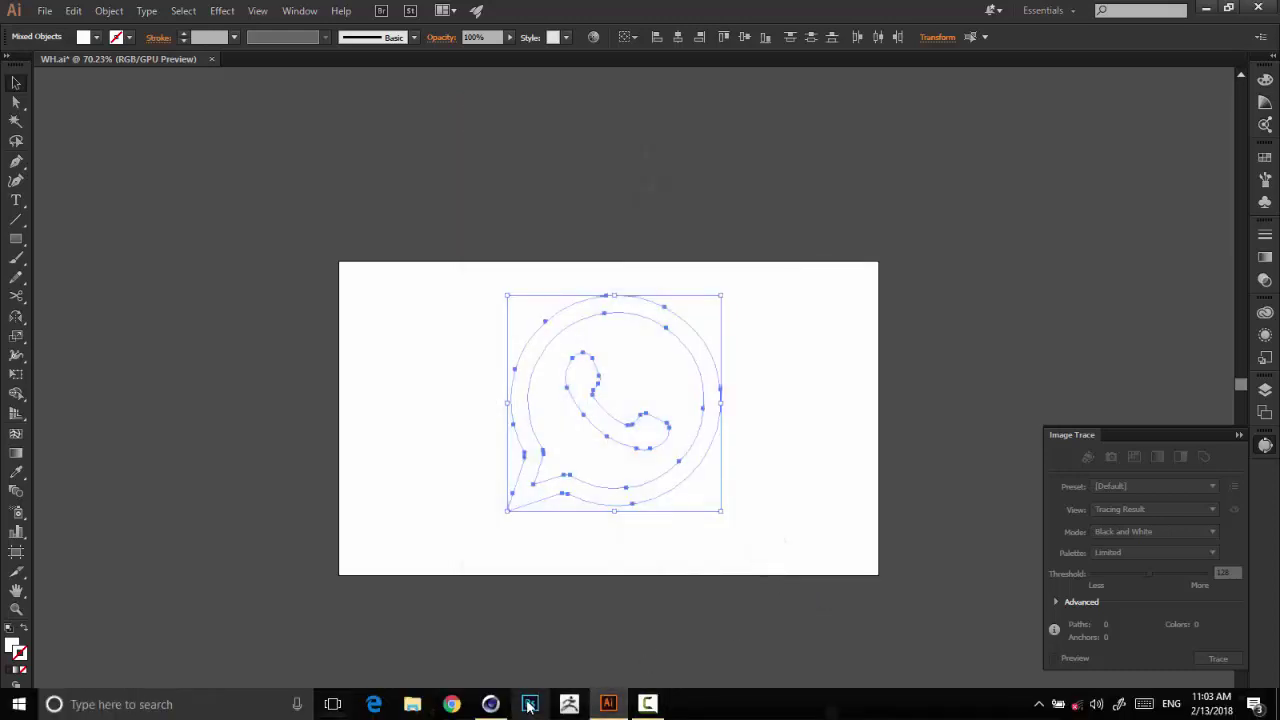
{"action": "left_click", "coordinate": [490, 704]}
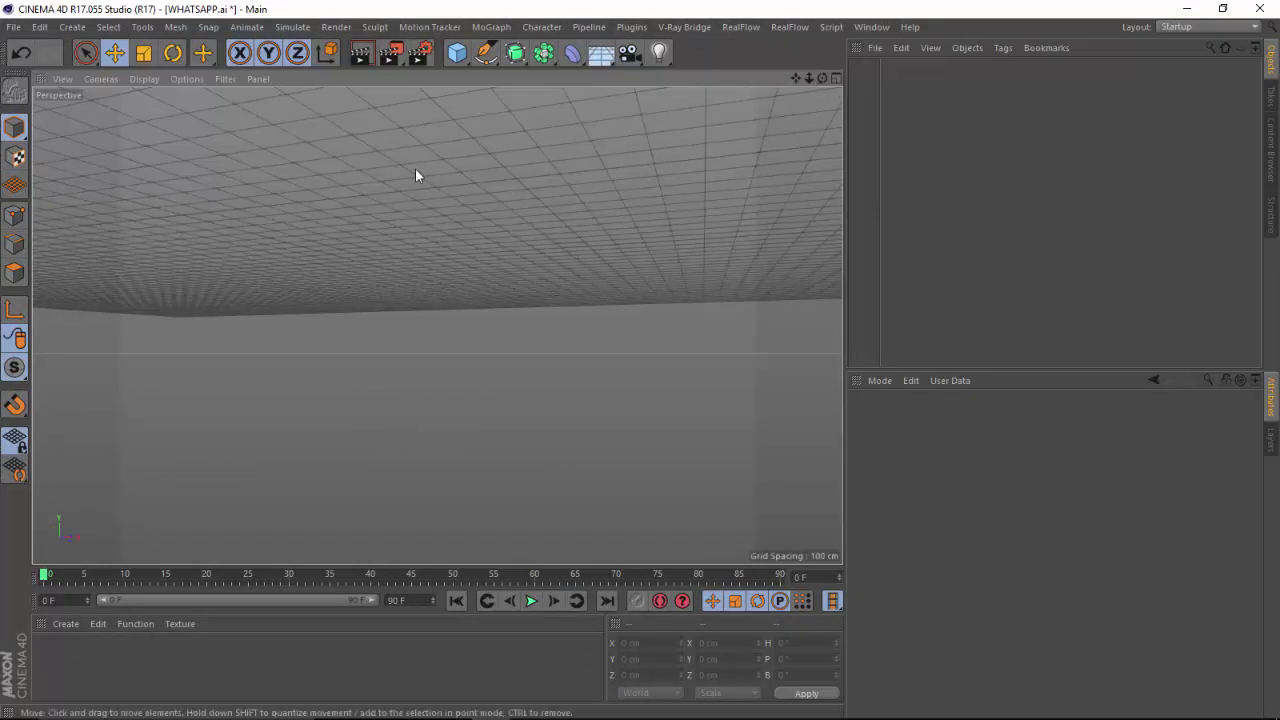
Reset the Cinema 4D viewport camera to Frame Default.
{"action": "key", "text": "v"}
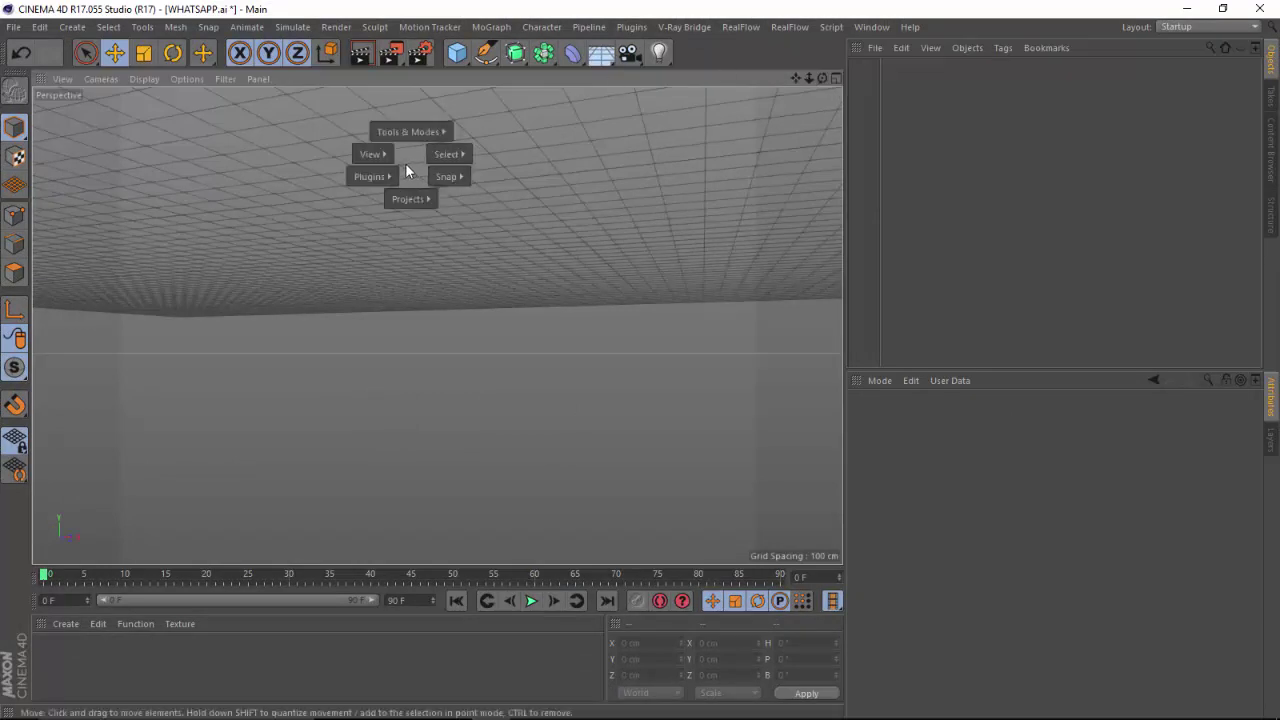
{"action": "left_click", "coordinate": [59, 78]}
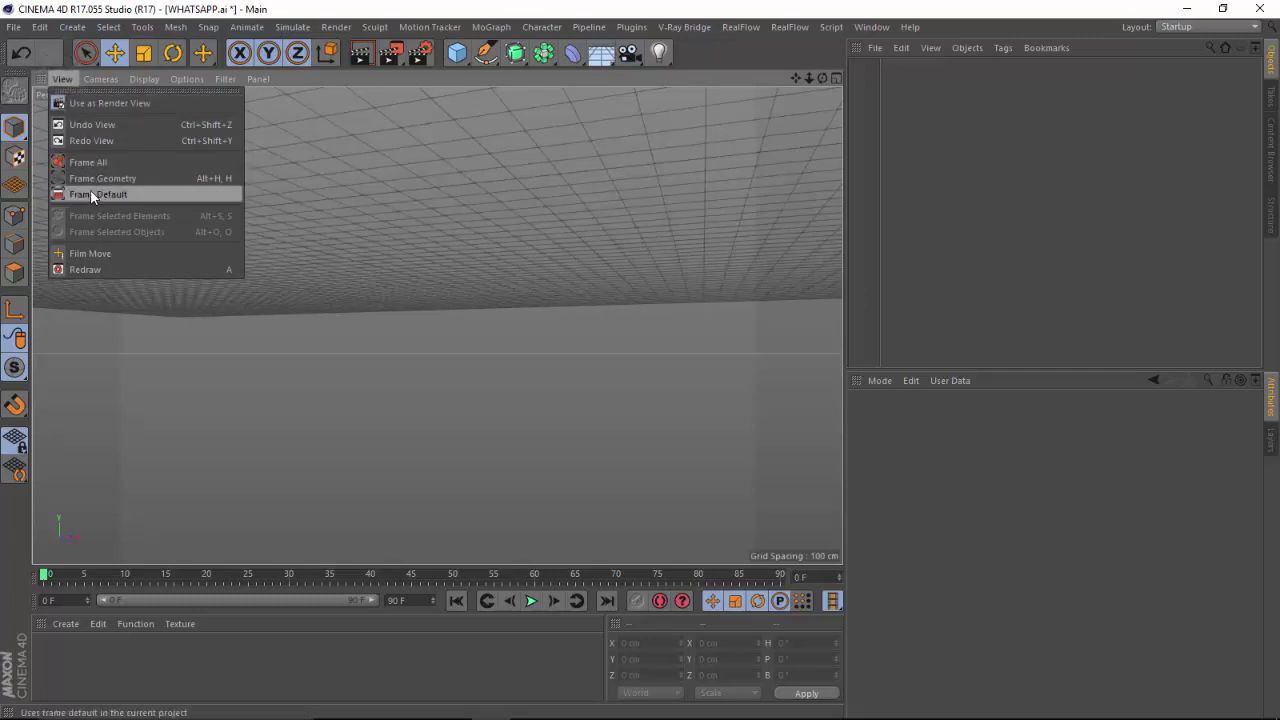
{"action": "left_click", "coordinate": [91, 194]}
Open WHATSAPP.ai and import it with Connect Splines enabled.
{"action": "left_click", "coordinate": [14, 27]}
{"action": "left_click", "coordinate": [45, 64]}
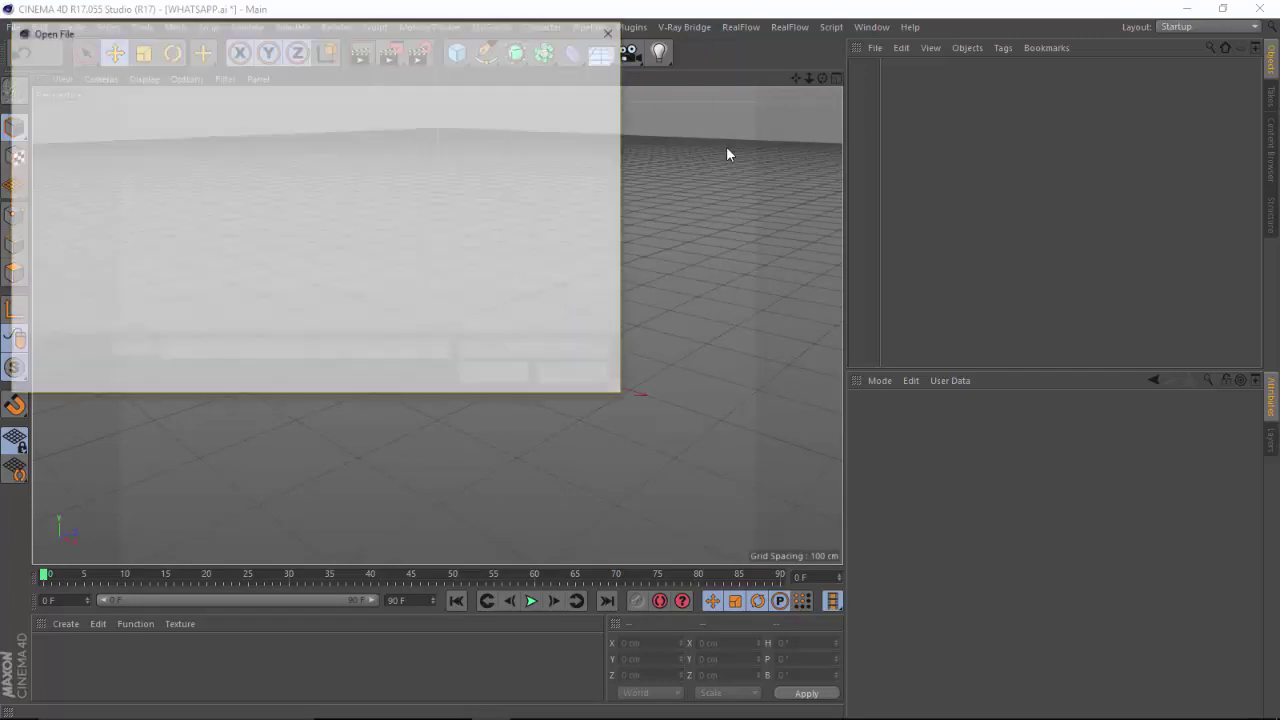
{"action": "left_click_drag", "start_coordinate": [619, 145], "coordinate": [617, 306]}
{"action": "left_click", "coordinate": [558, 195]}
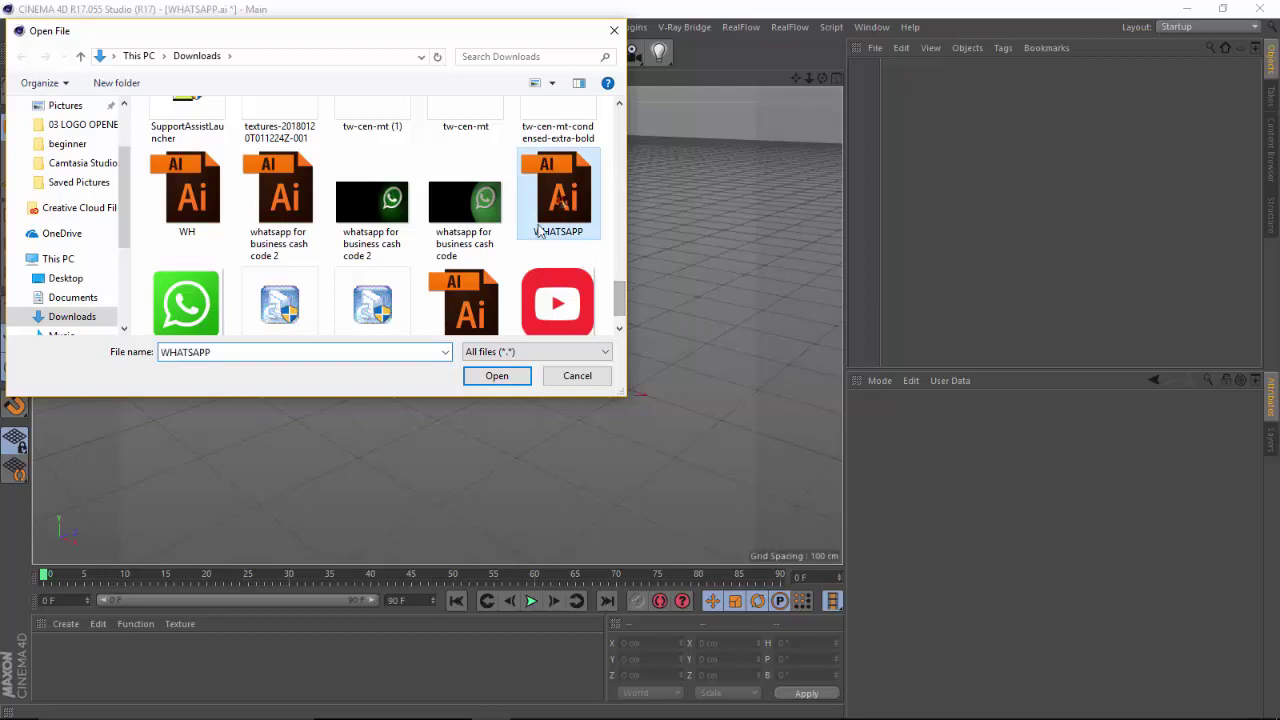
{"action": "left_click", "coordinate": [502, 378]}
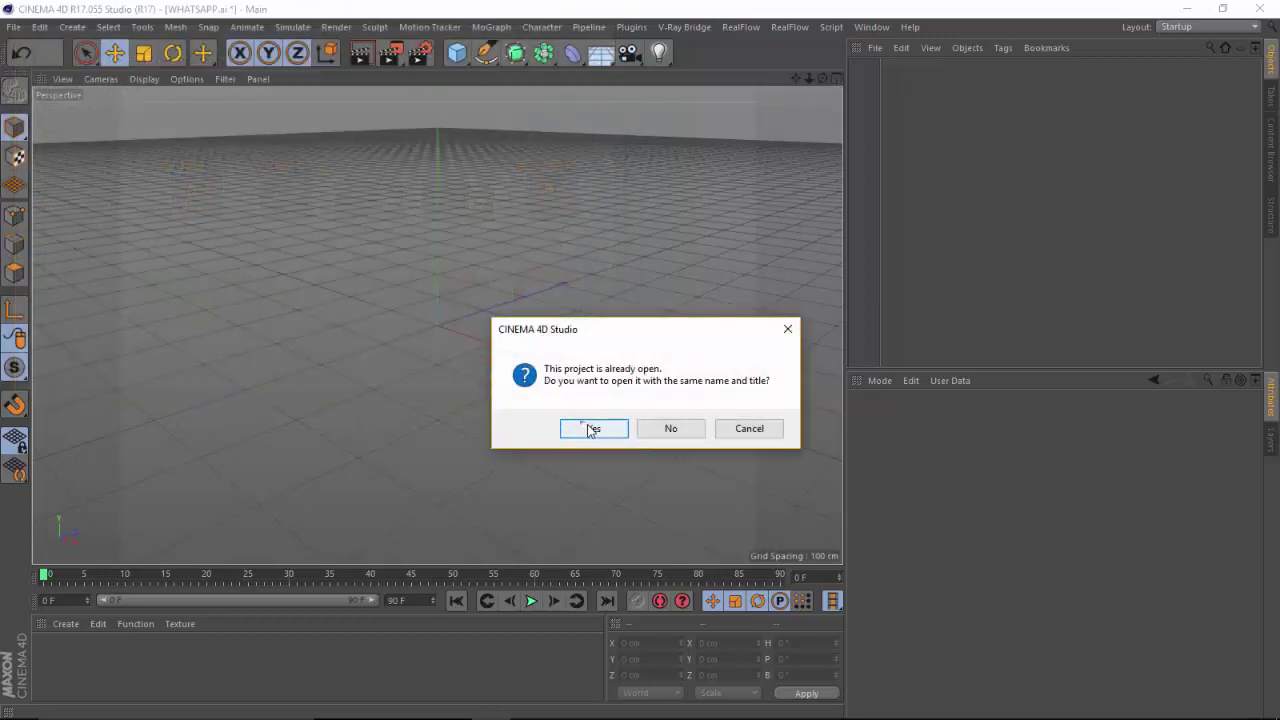
{"action": "left_click", "coordinate": [591, 430]}
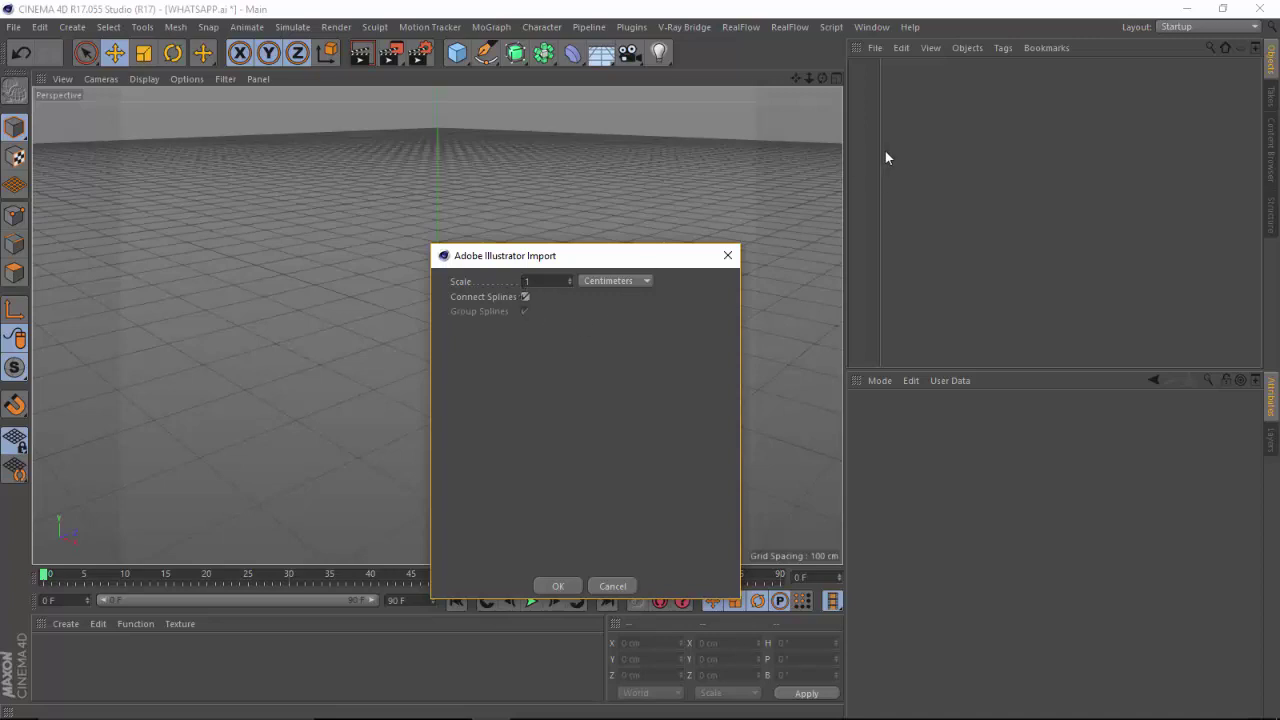
{"action": "left_click", "coordinate": [563, 586]}
Add an Extrude generator and place the WHATSAPP spline under it.
{"action": "left_click_drag", "start_coordinate": [818, 76], "coordinate": [790, 90]}
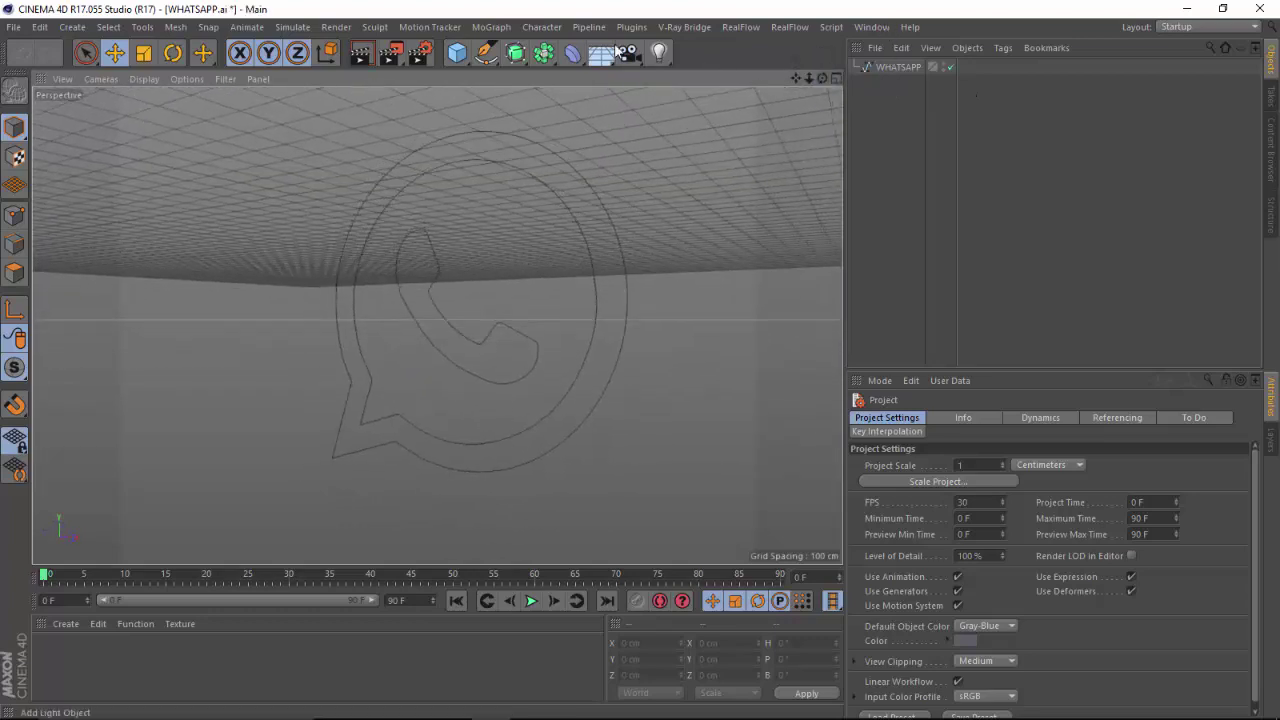
{"action": "left_click", "coordinate": [900, 67]}
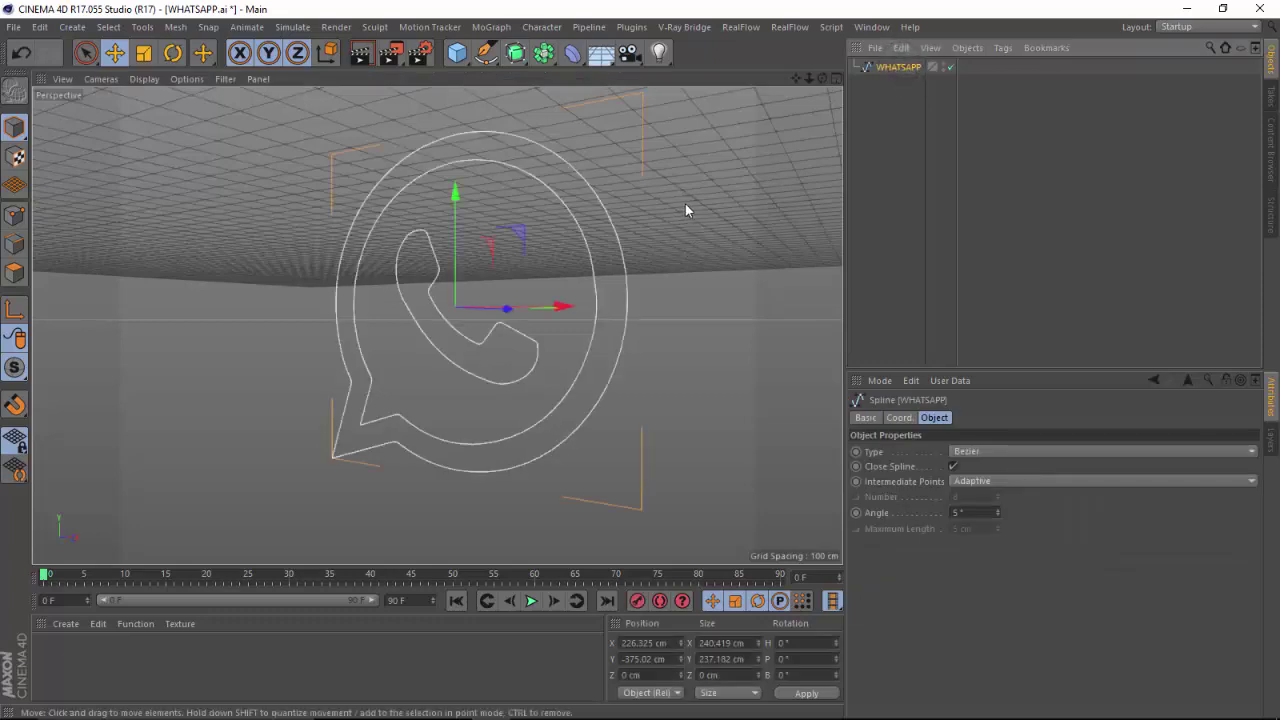
{"action": "left_click", "coordinate": [517, 58]}
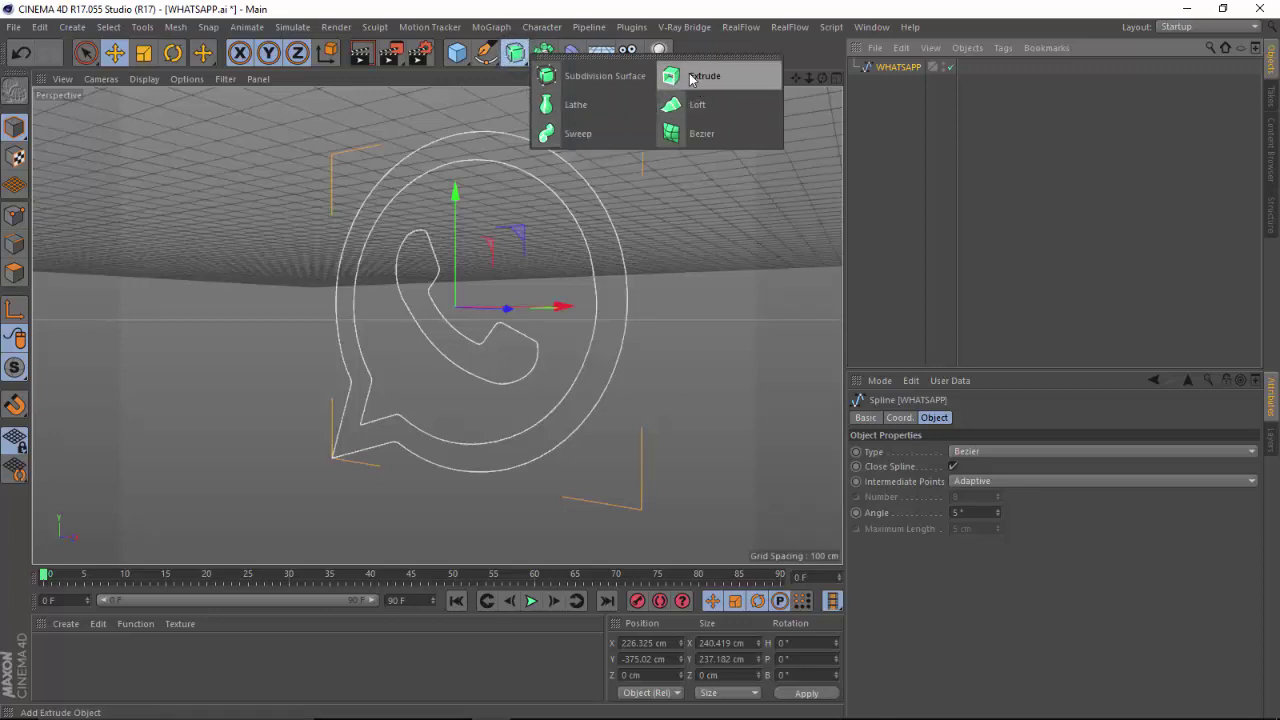
{"action": "left_click_drag", "start_coordinate": [693, 78], "coordinate": [696, 74], "text": "alt"}
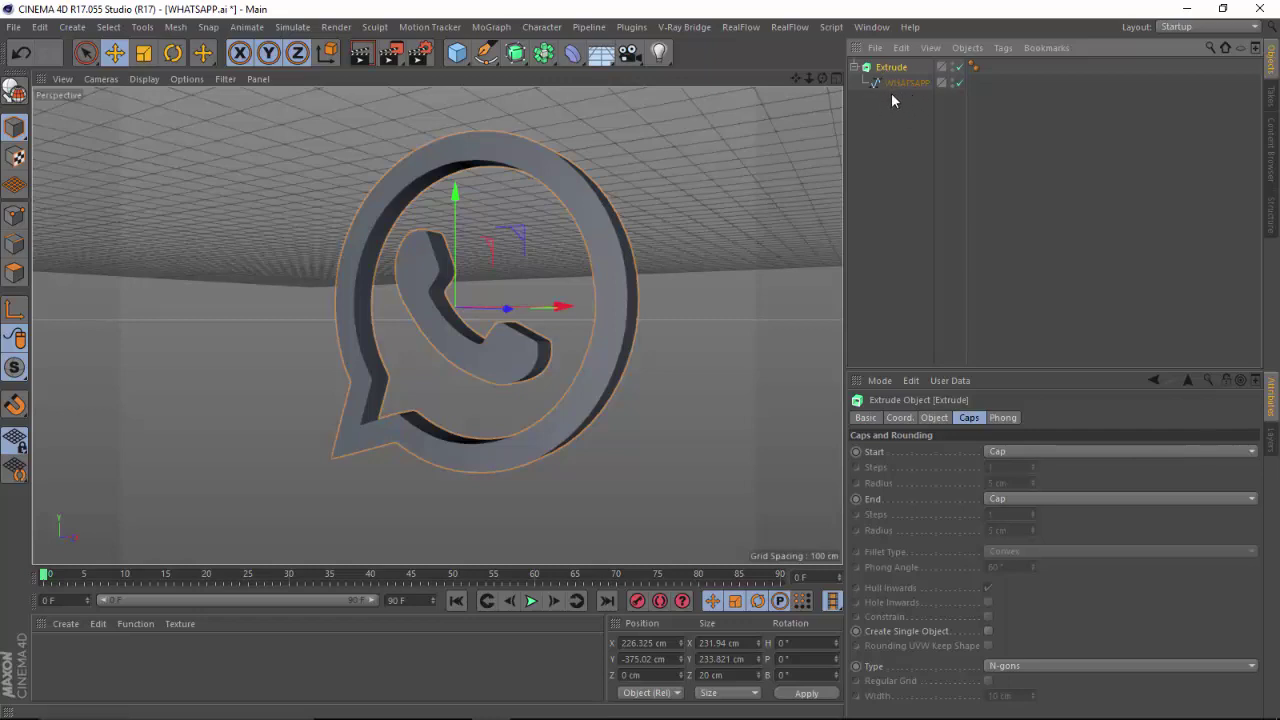
{"action": "mouse_move", "coordinate": [898, 83]}
{"action": "left_mouse_down"}
{"action": "mouse_move", "coordinate": [892, 122]}
{"action": "mouse_move", "coordinate": [900, 84]}
{"action": "left_mouse_up"}
{"action": "left_click", "coordinate": [886, 68]}
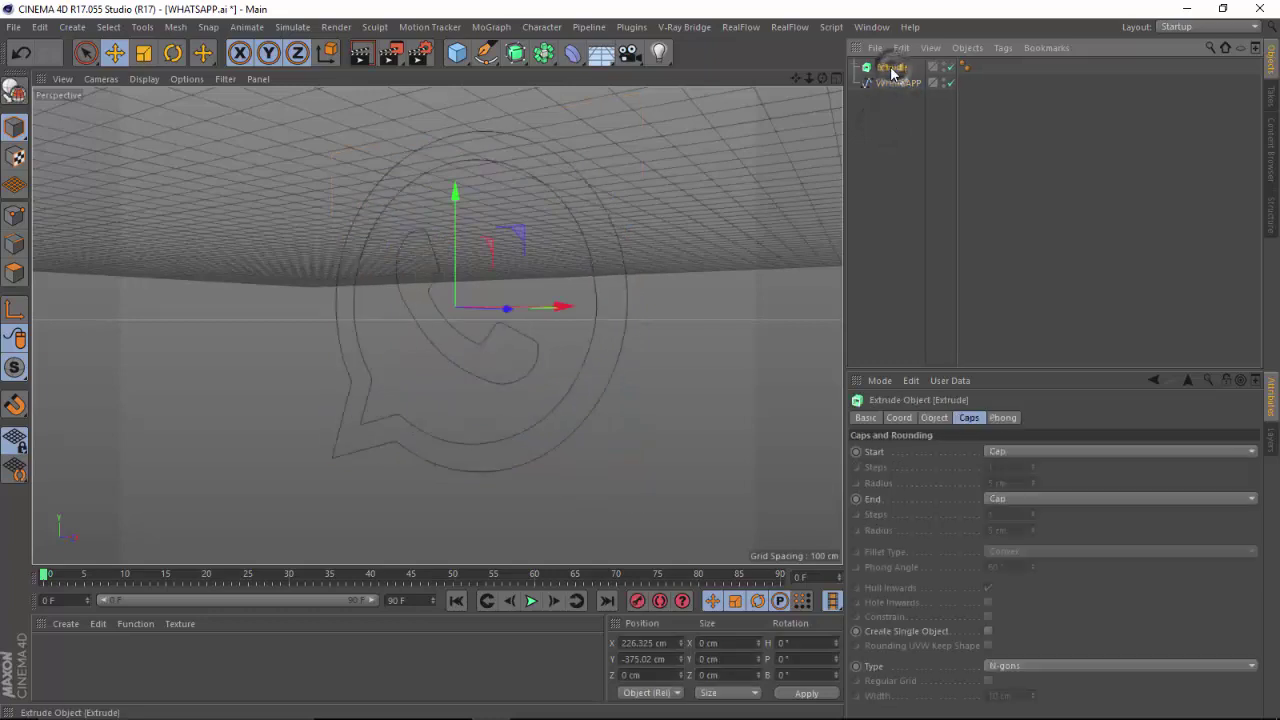
Undo, then add a fresh Extrude with the WHATSAPP spline as its child.
{"action": "key", "text": "ctrl+z"}
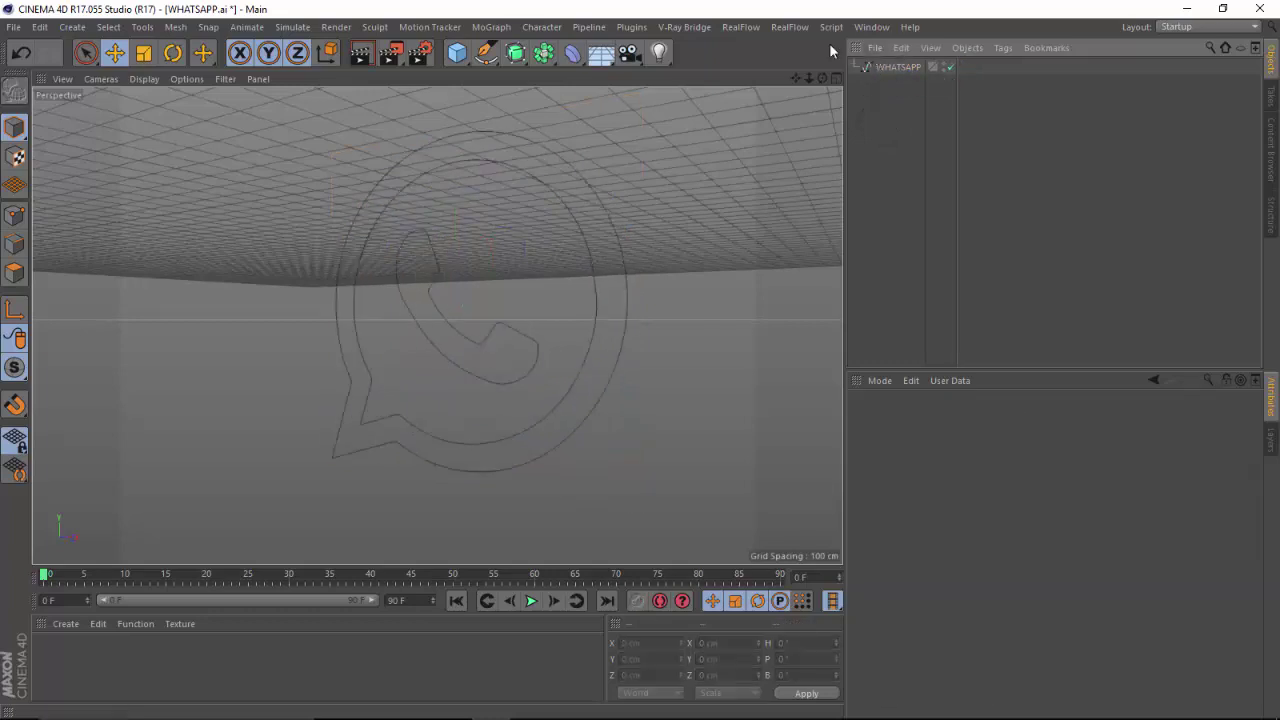
{"action": "left_click", "coordinate": [898, 67]}
{"action": "left_click_drag", "start_coordinate": [515, 52], "coordinate": [690, 78]}
{"action": "left_click_drag", "start_coordinate": [903, 68], "coordinate": [904, 69]}
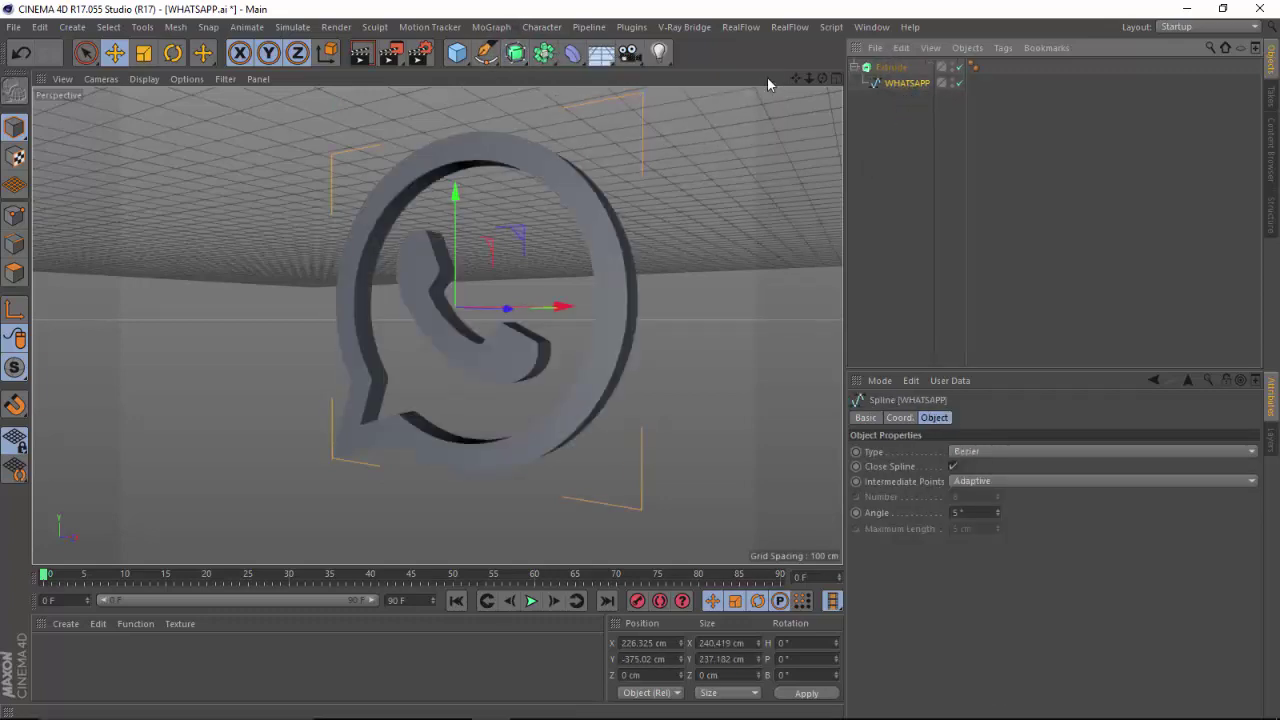
{"action": "left_click_drag", "start_coordinate": [821, 78], "coordinate": [783, 67]}
Open pinterest_logo__800.c4d from the Recent Files list.
{"action": "left_click", "coordinate": [14, 26]}
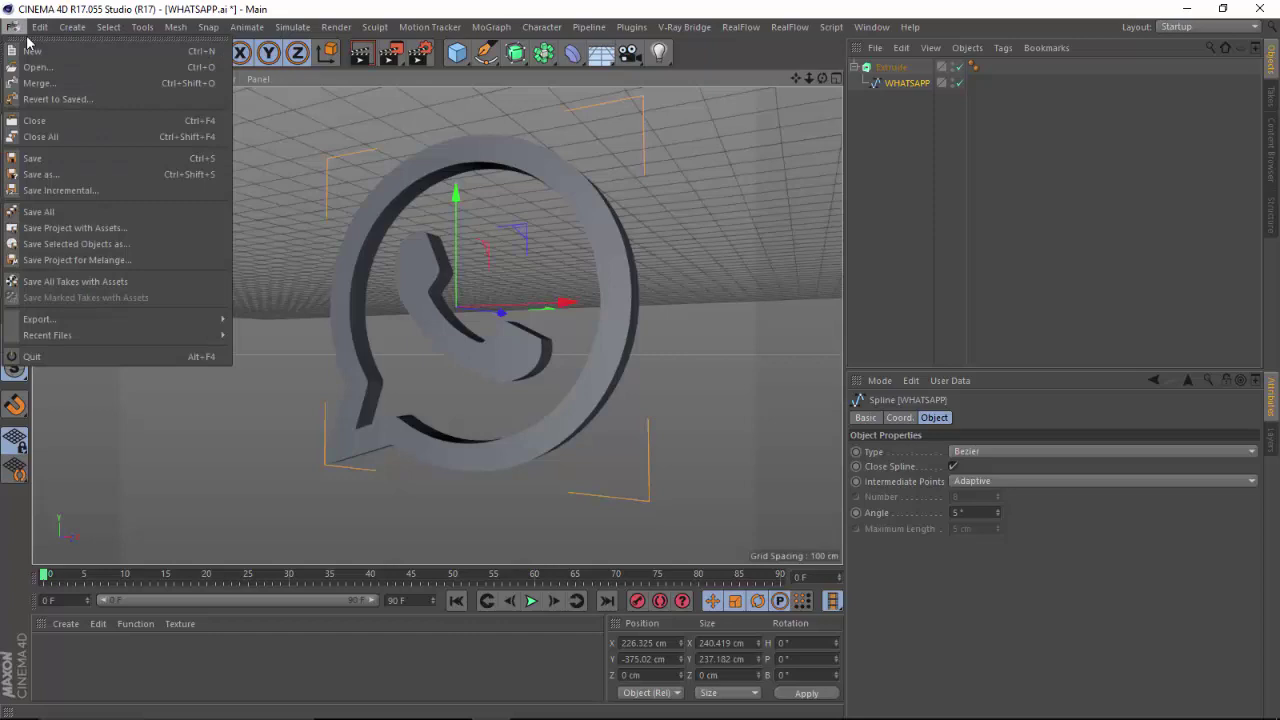
{"action": "mouse_move", "coordinate": [115, 322]}
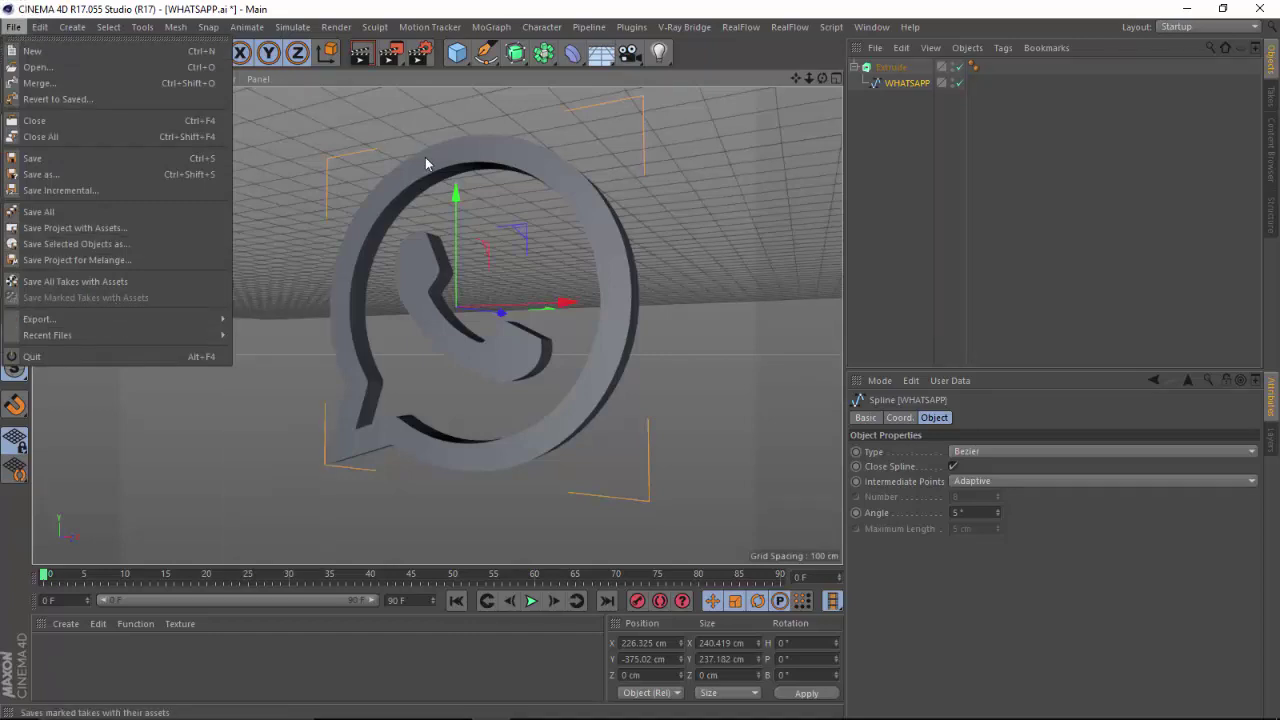
{"action": "mouse_move", "coordinate": [204, 334]}
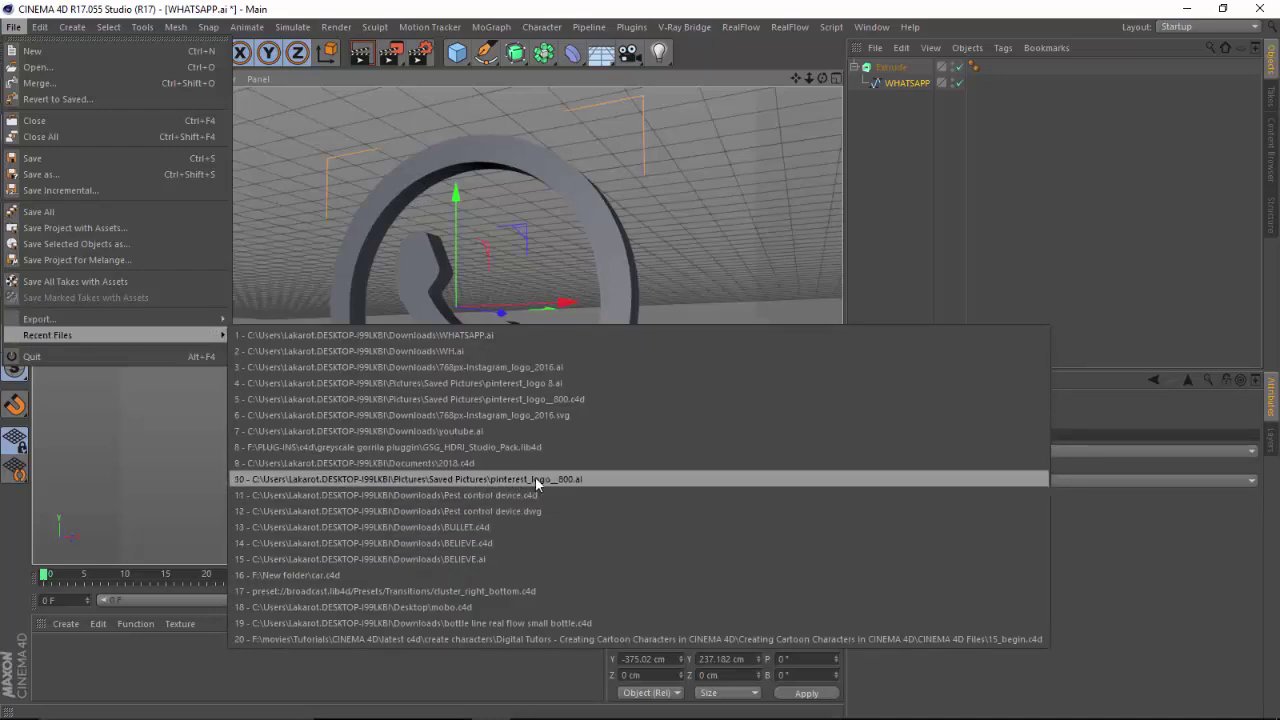
{"action": "left_click", "coordinate": [600, 399]}
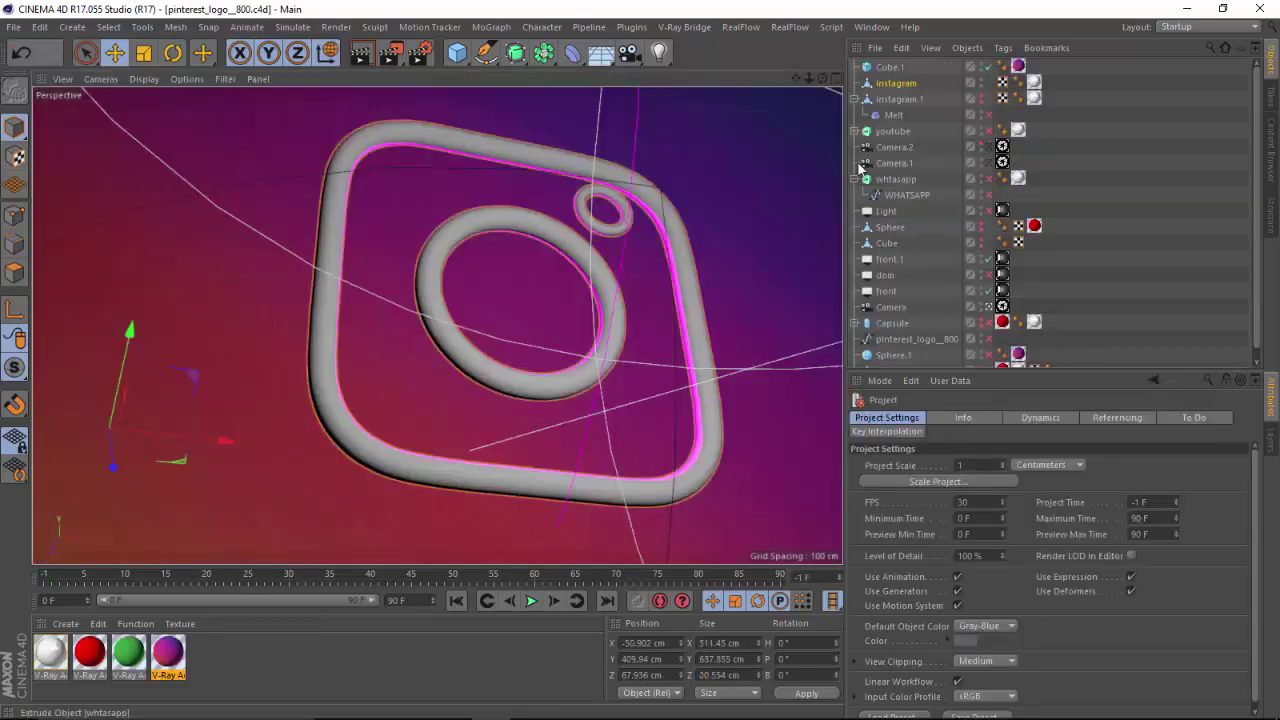
Hide the Instagram logo and Cube.1 background, and apply the green material to Sphere.1.
{"action": "left_click", "coordinate": [981, 81]}
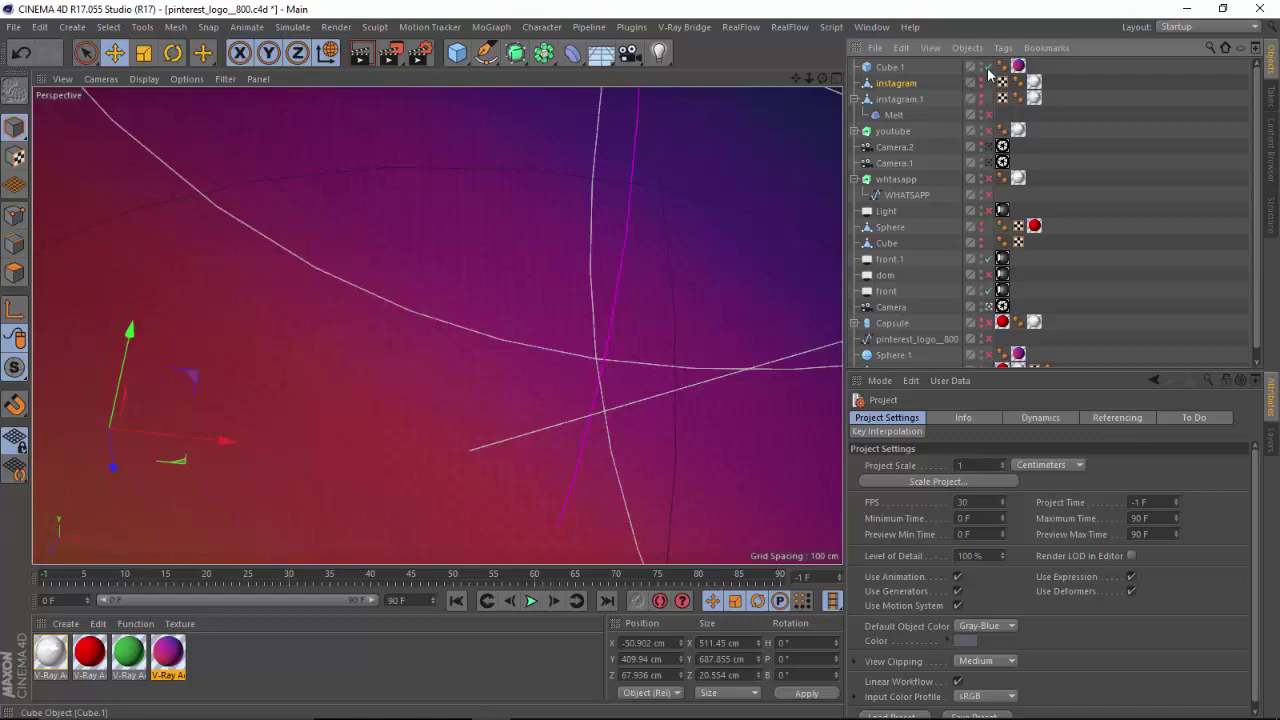
{"action": "left_click", "coordinate": [985, 67]}
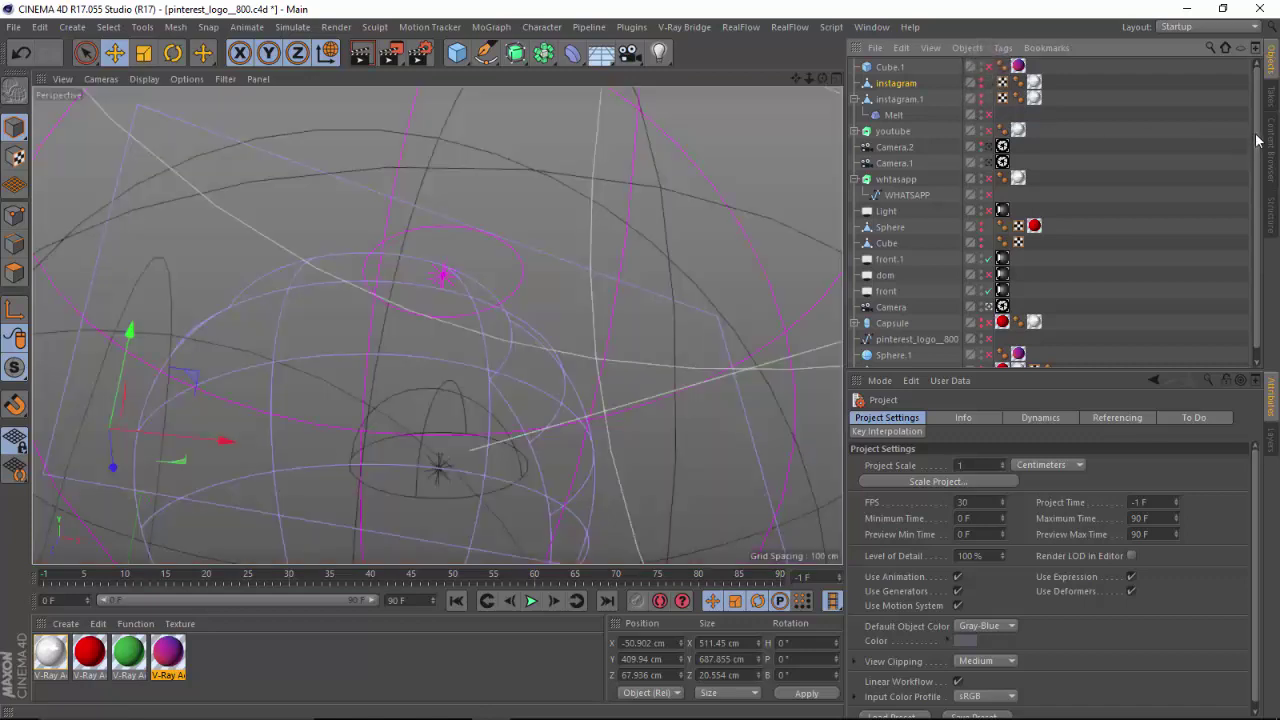
{"action": "scroll", "coordinate": [1144, 285], "scroll_direction": "down", "scroll_amount": 1}
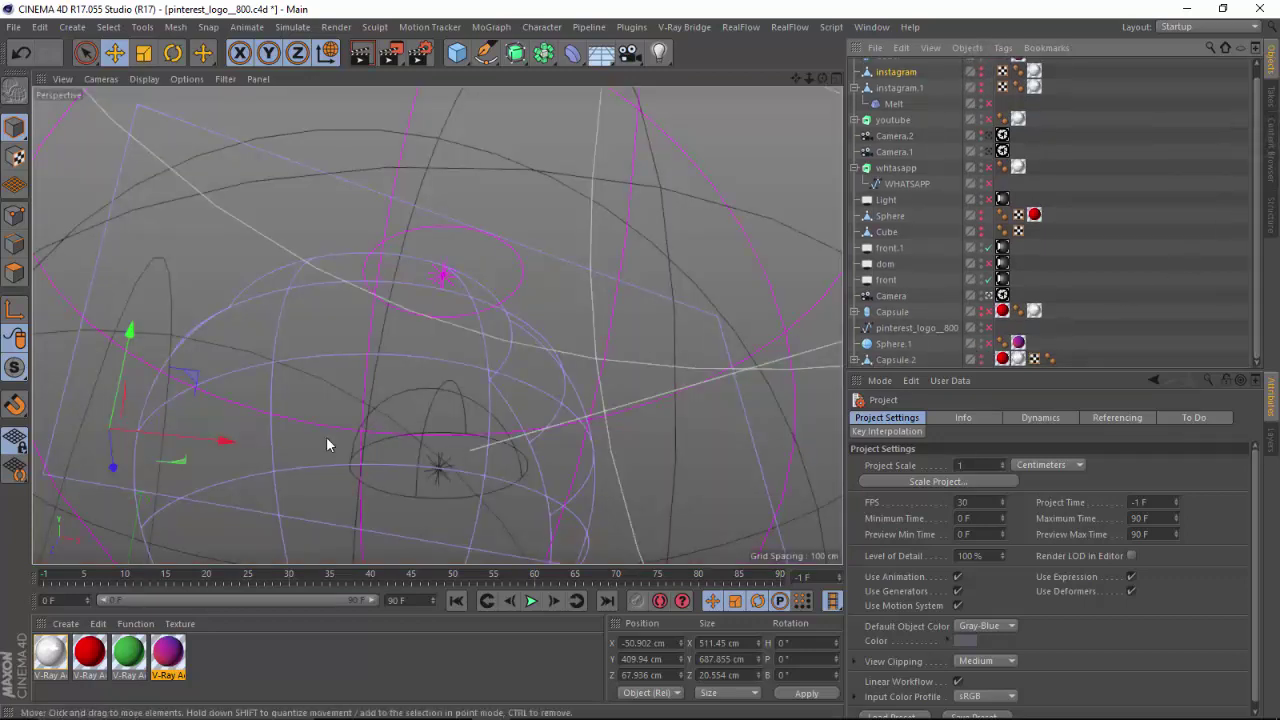
{"action": "left_click_drag", "start_coordinate": [127, 655], "coordinate": [1037, 347]}
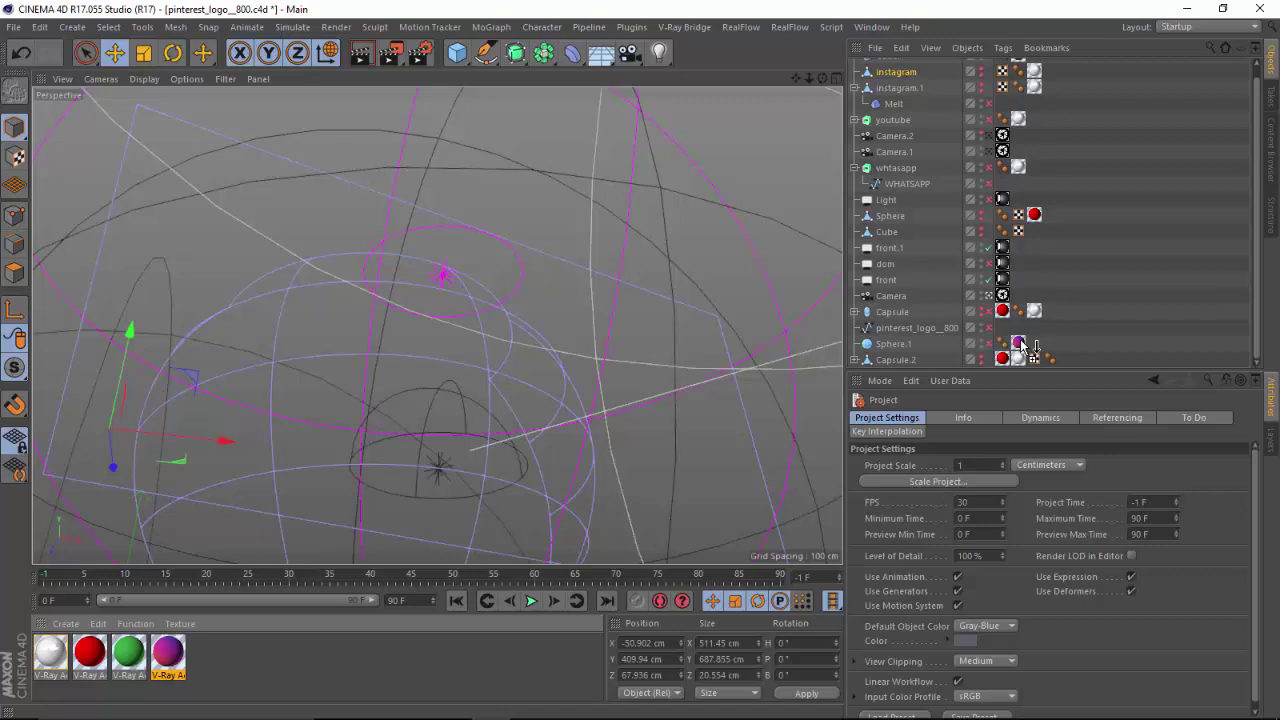
{"action": "left_click_drag", "start_coordinate": [1022, 344], "coordinate": [1020, 344]}
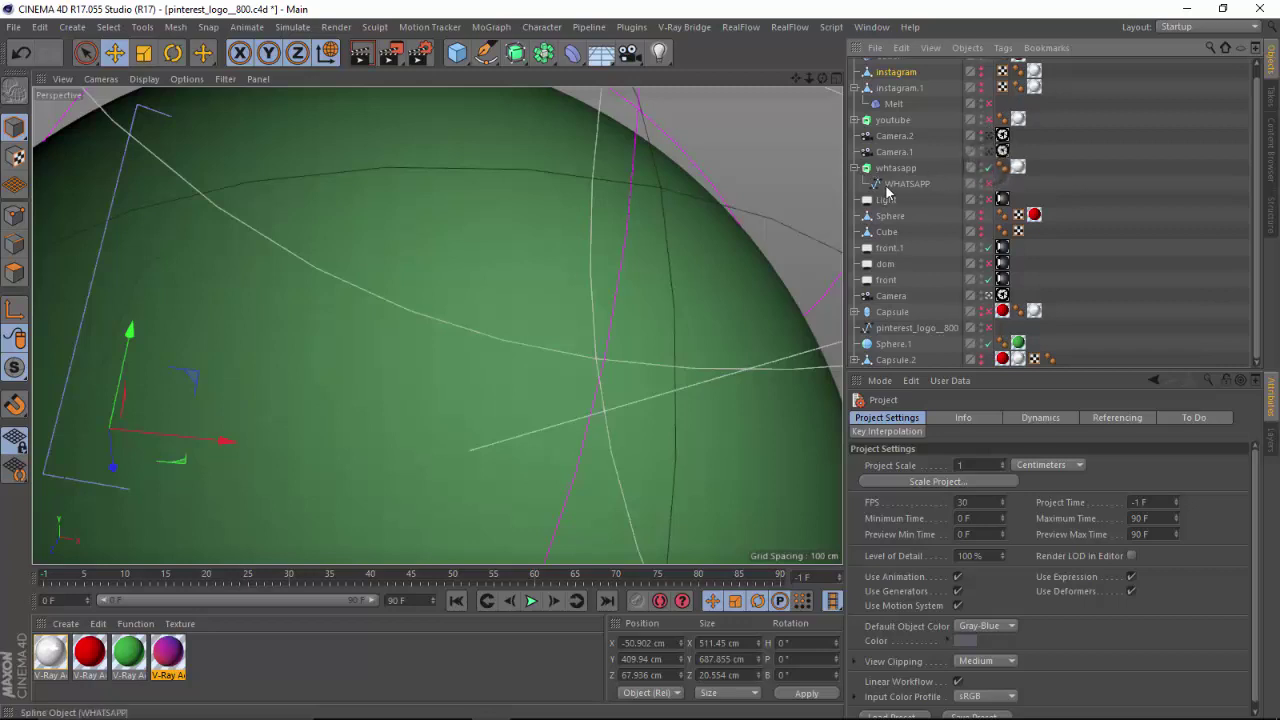
Enable the WHATSAPP logo, frame sphere and logo in the editor view, and list open documents.
{"action": "left_click", "coordinate": [988, 184]}
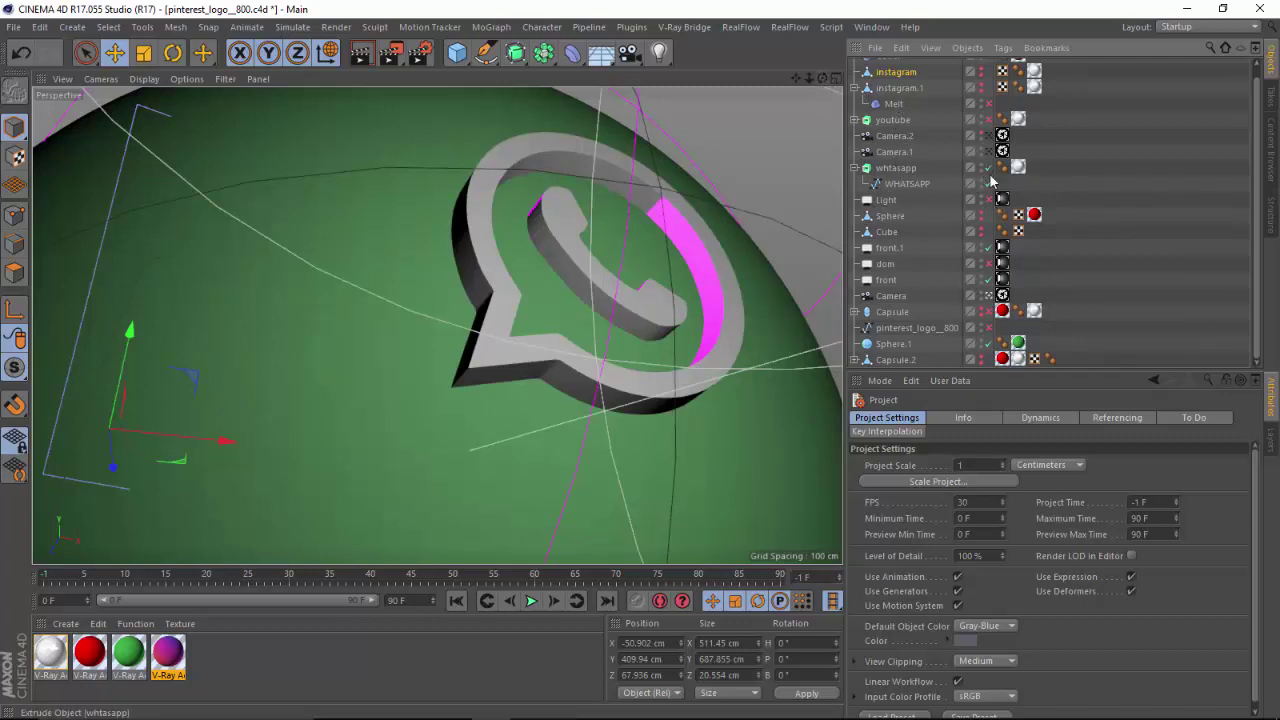
{"action": "left_click", "coordinate": [1001, 295]}
{"action": "left_click", "coordinate": [1001, 295]}
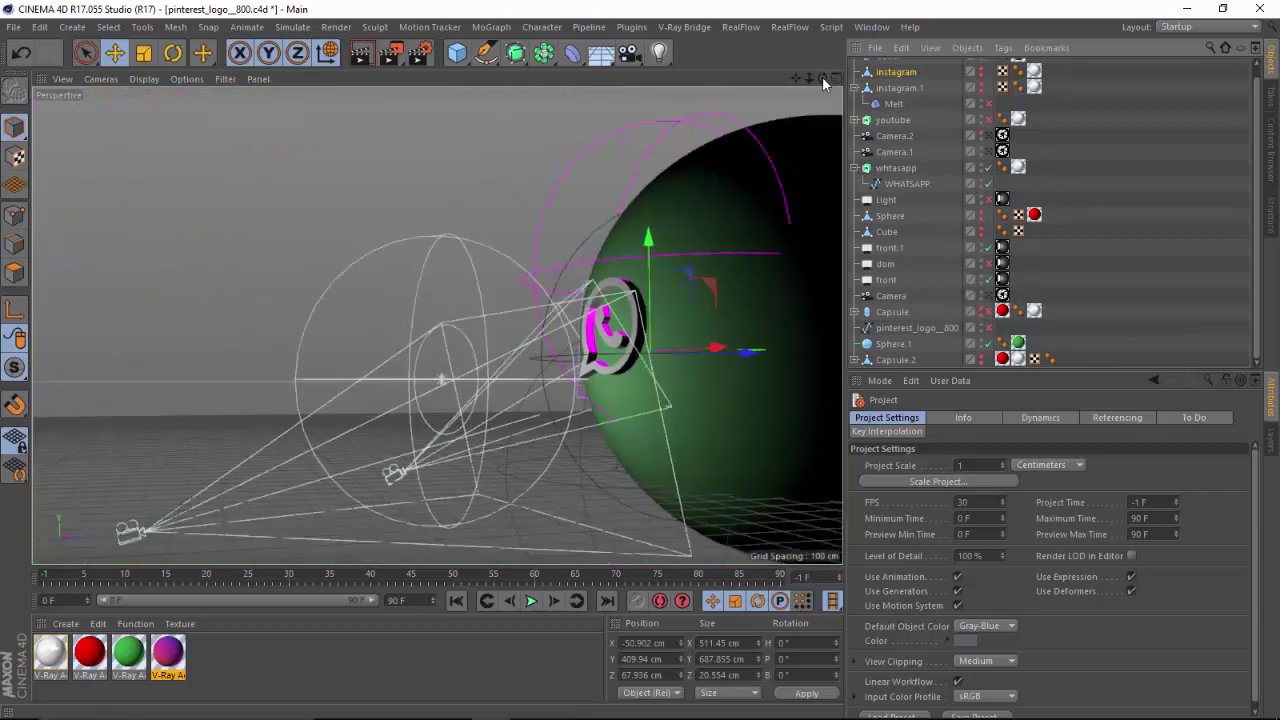
{"action": "left_click_drag", "start_coordinate": [822, 78], "coordinate": [805, 28]}
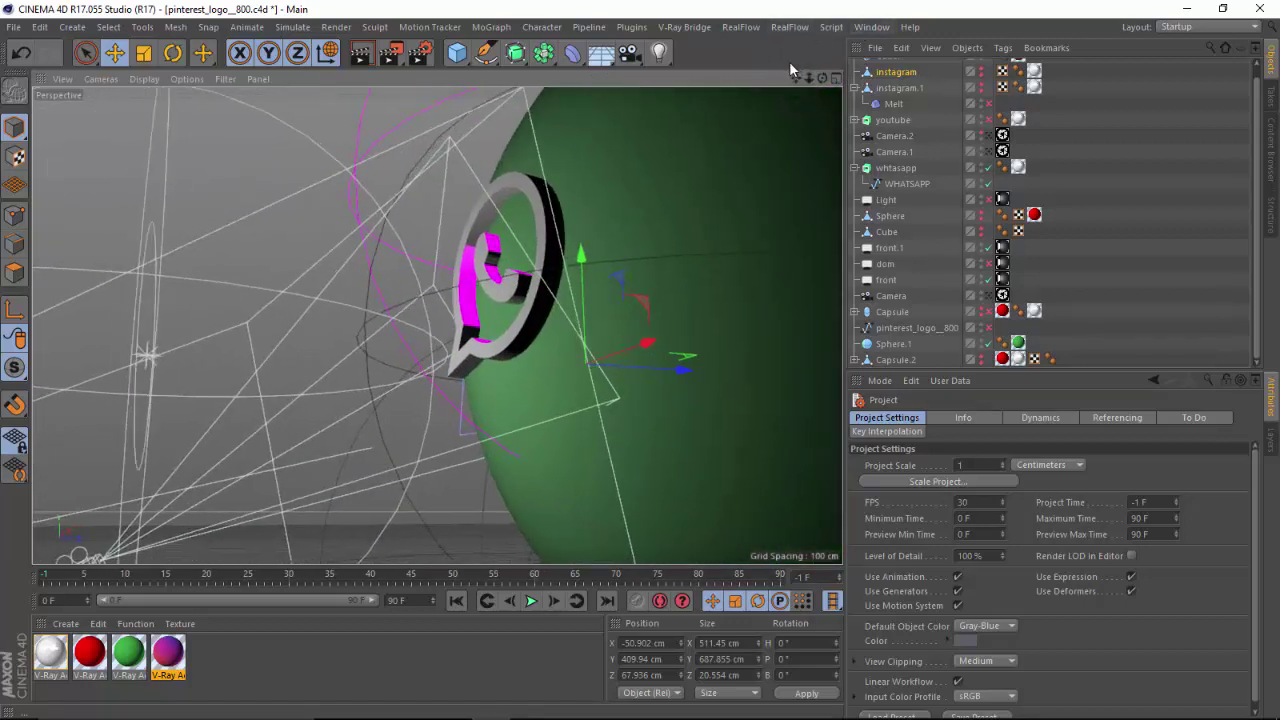
{"action": "left_click_drag", "start_coordinate": [846, 95], "coordinate": [820, 80]}
{"action": "left_click", "coordinate": [871, 26]}
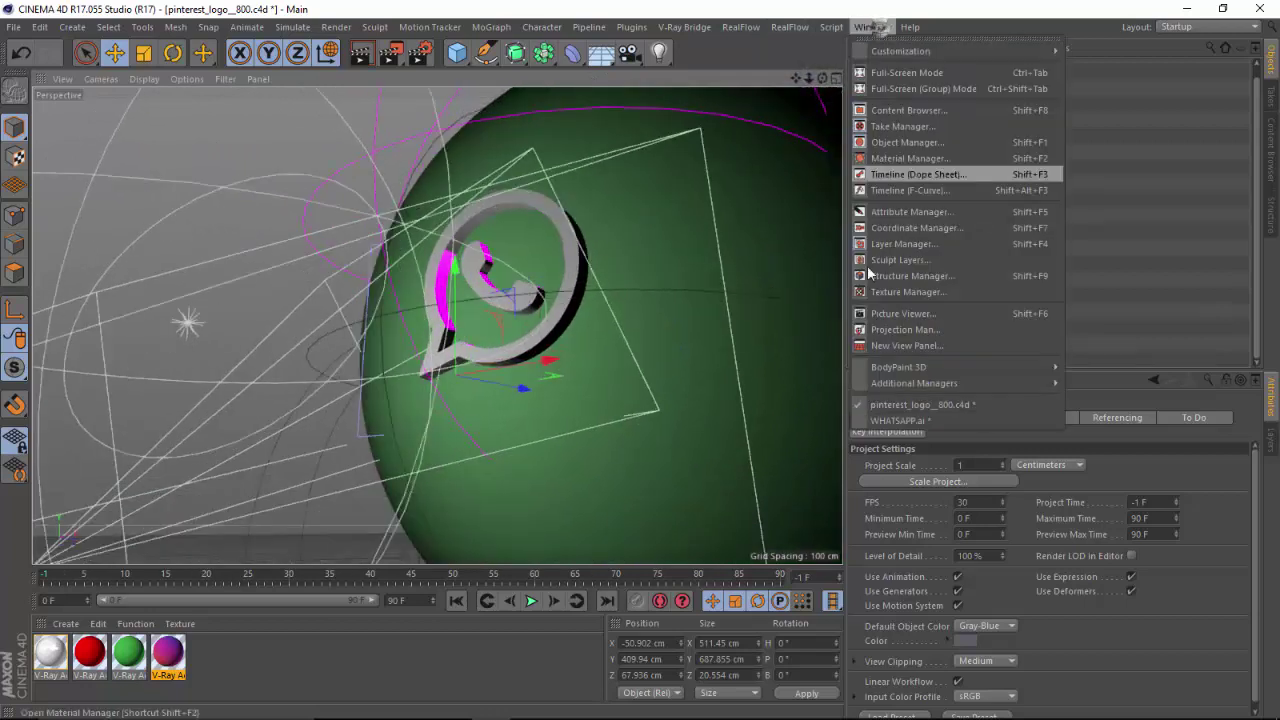
Bring the WHATSAPP.ai document forward and zoom and orbit around the extruded logo.
{"action": "left_click", "coordinate": [880, 403]}
{"action": "left_click_drag", "start_coordinate": [811, 77], "coordinate": [832, 49]}
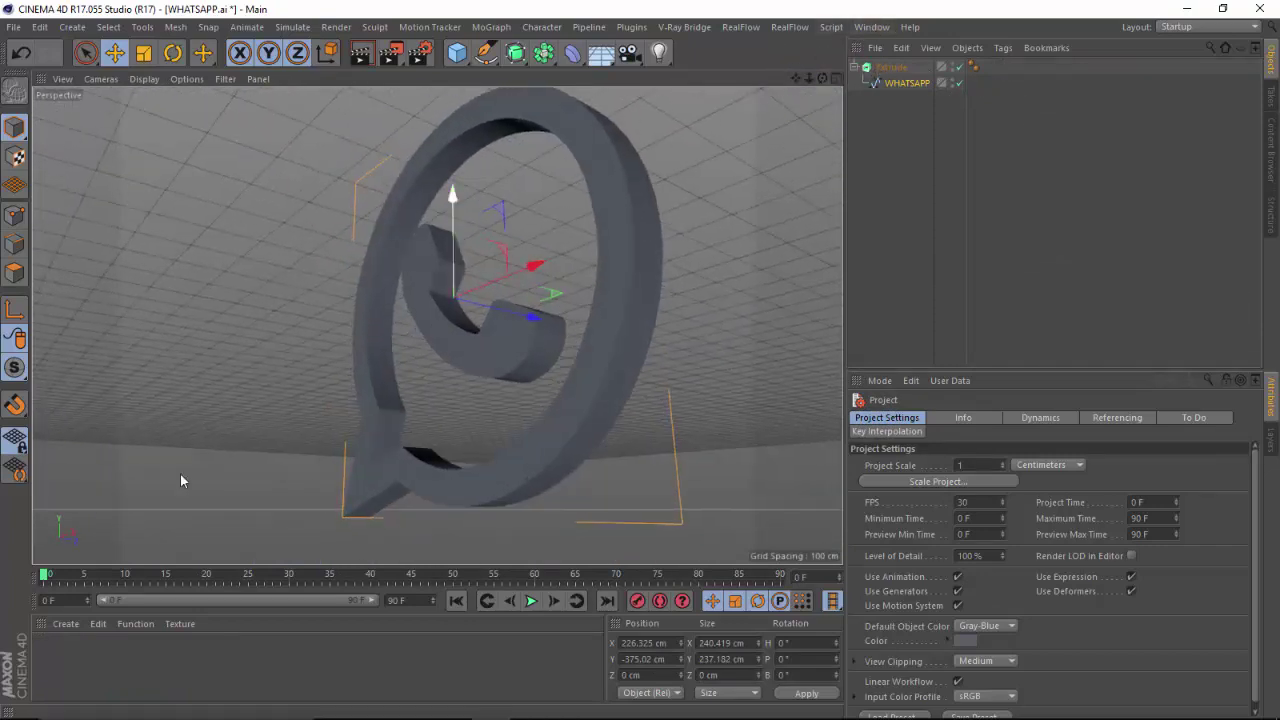
{"action": "left_click", "coordinate": [442, 292]}
{"action": "left_click_drag", "start_coordinate": [798, 89], "coordinate": [851, 88]}
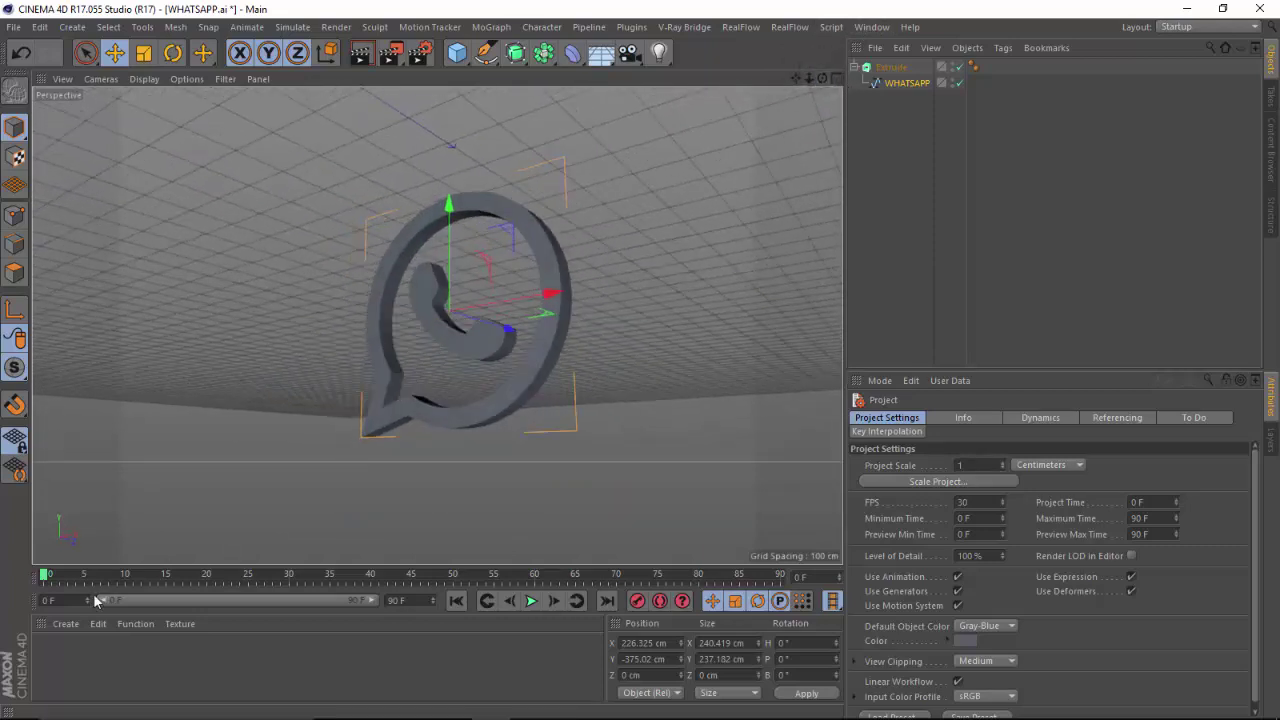
{"action": "left_click", "coordinate": [457, 52]}
Add a Sphere to the scene and zero its X and Z position.
{"action": "left_click", "coordinate": [777, 105]}
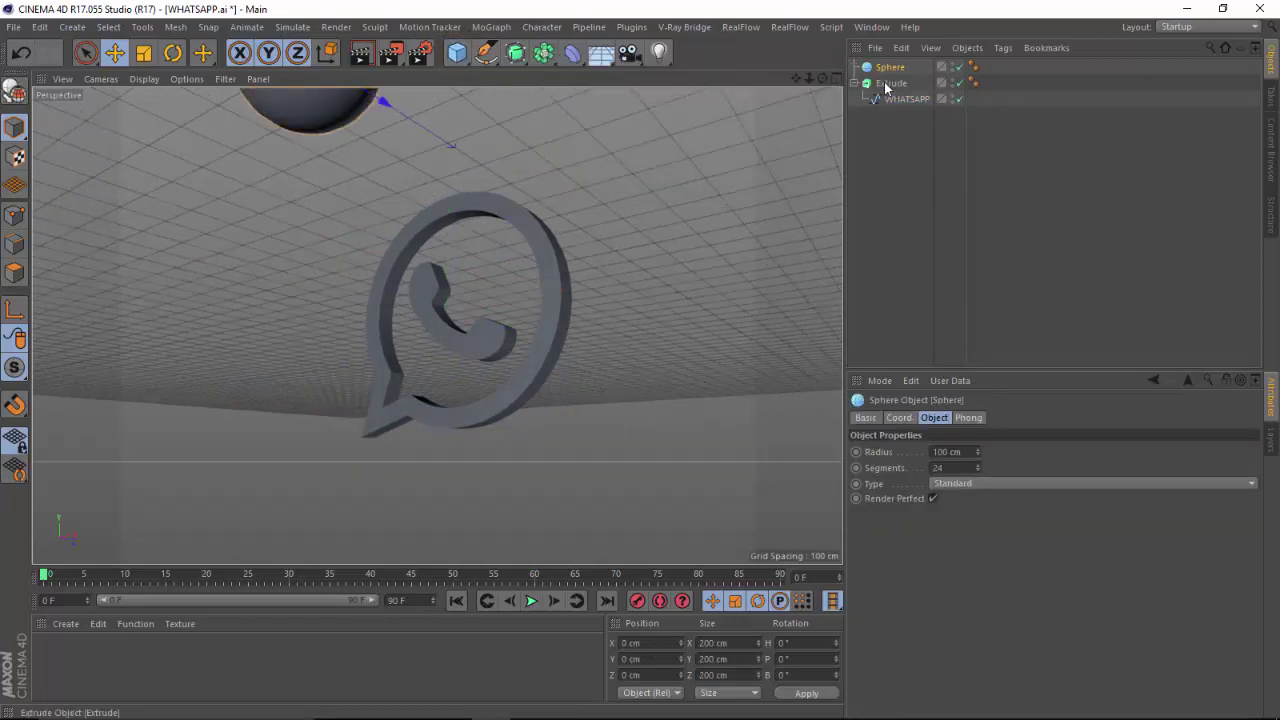
{"action": "left_click_drag", "start_coordinate": [889, 67], "coordinate": [900, 98]}
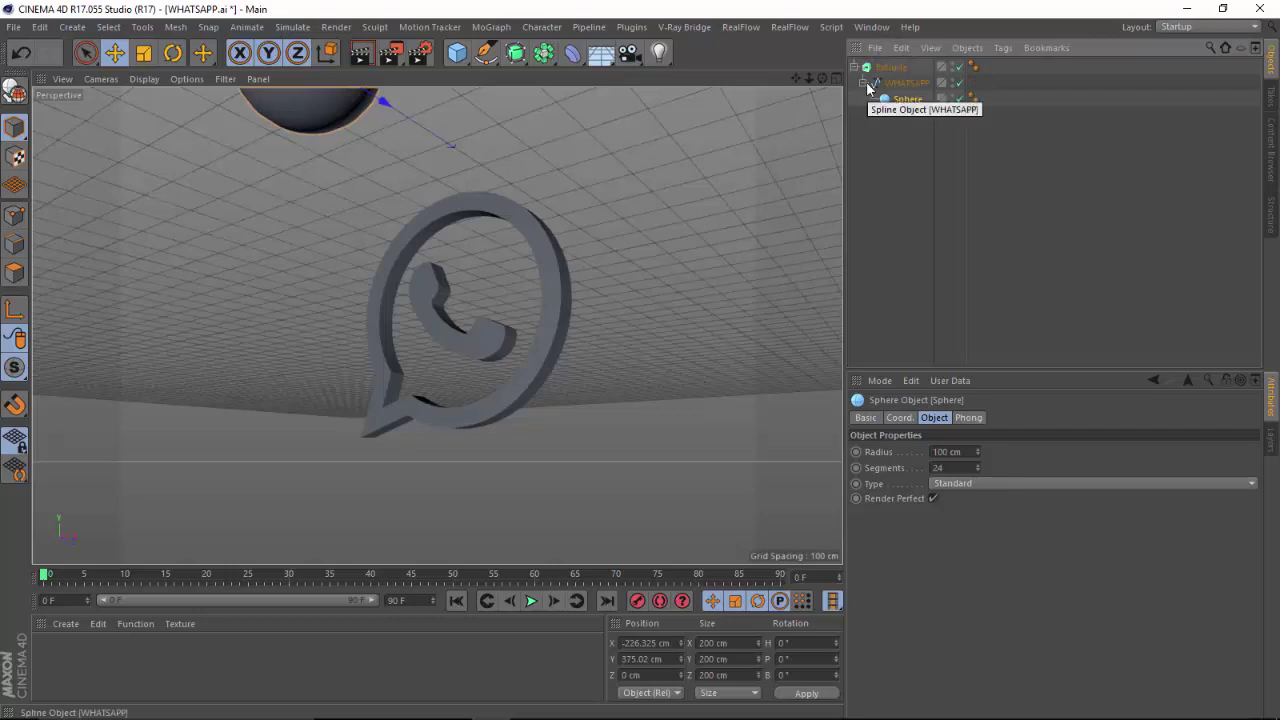
{"action": "left_click", "coordinate": [899, 418]}
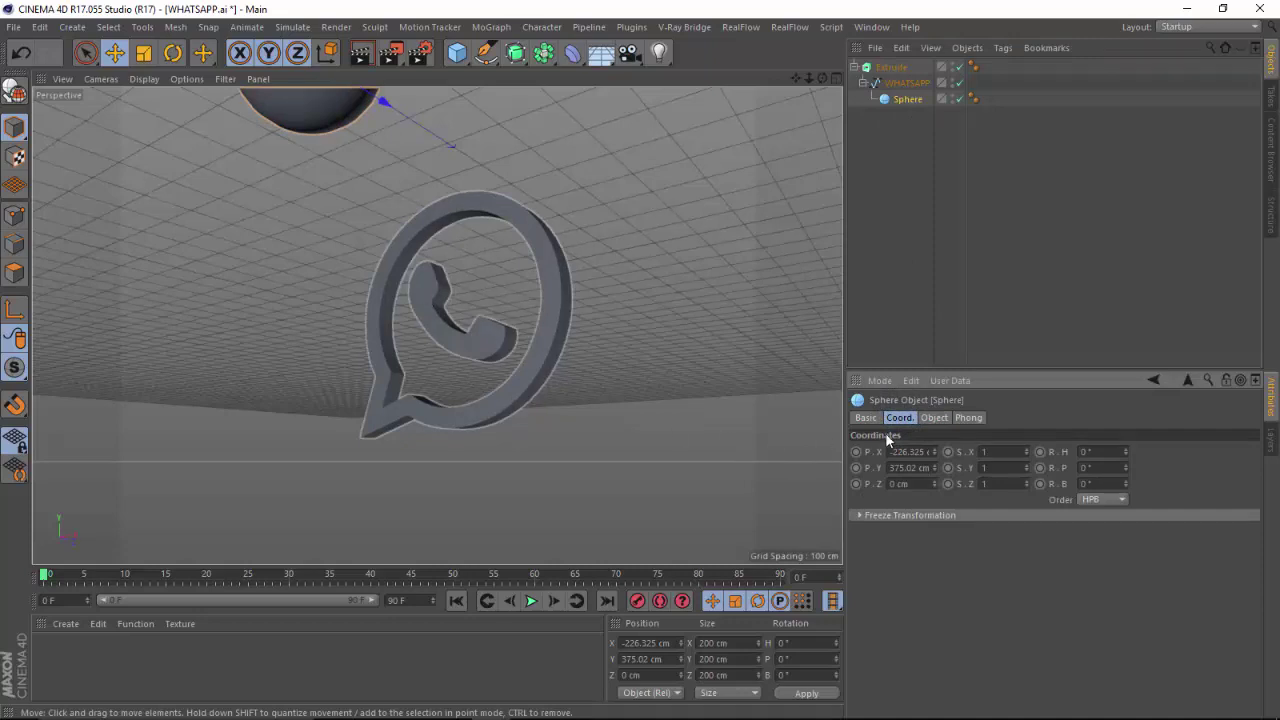
{"action": "left_click", "coordinate": [926, 452]}
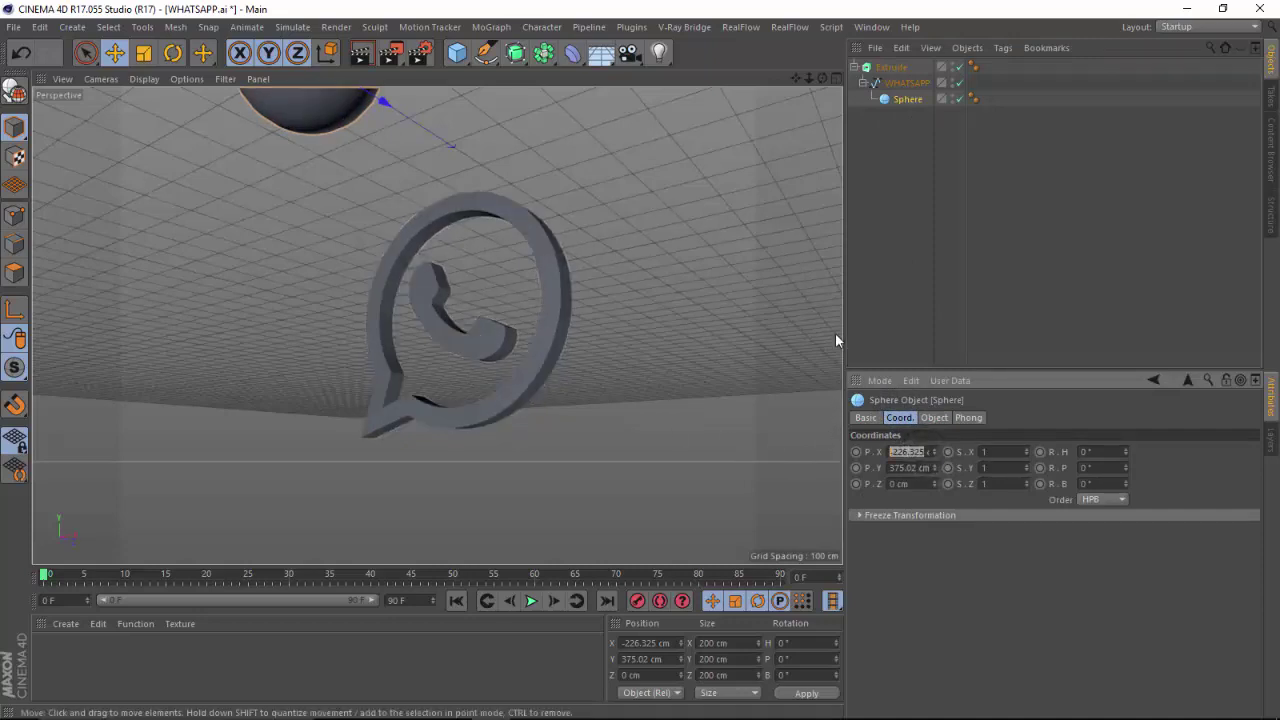
{"action": "type", "text": "0"}
{"action": "key", "text": "Tab"}
{"action": "type", "text": "0"}
{"action": "key", "text": "Tab"}
{"action": "type", "text": "0"}
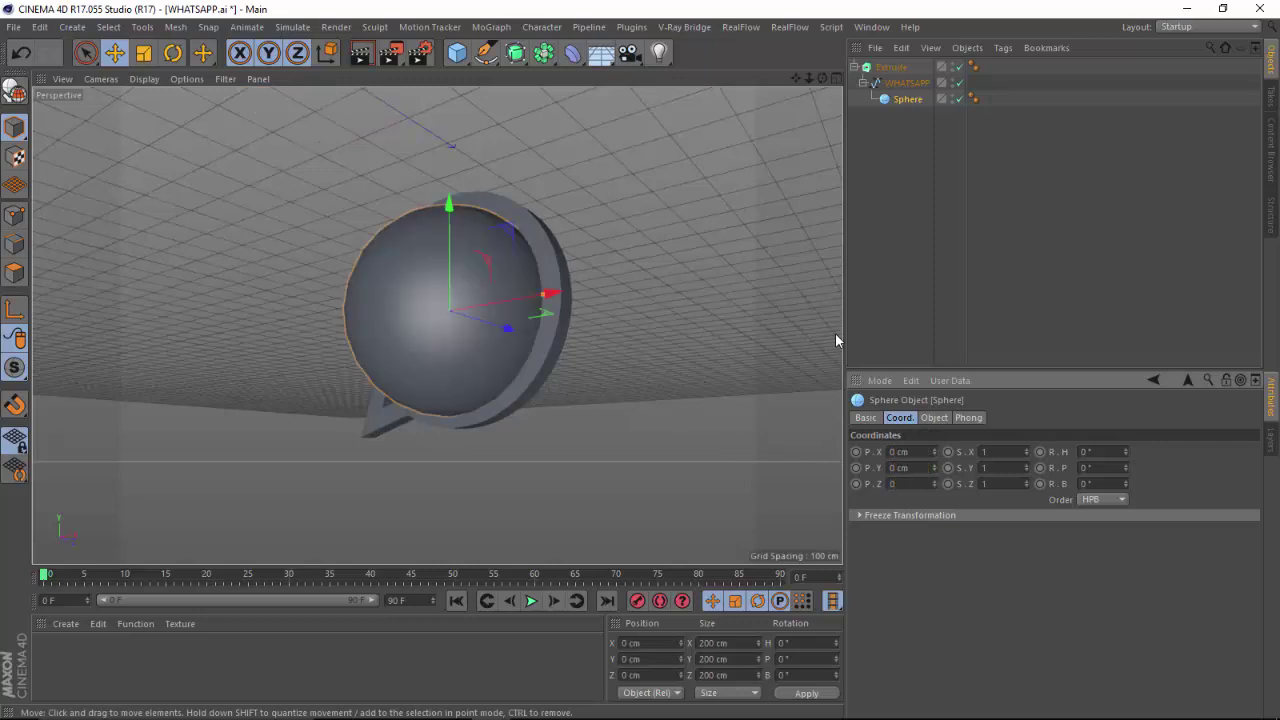
{"action": "key", "text": "Return"}
Scale the sphere up to about 757 cm, unparent it, and push it behind the logo.
{"action": "key", "text": "t"}
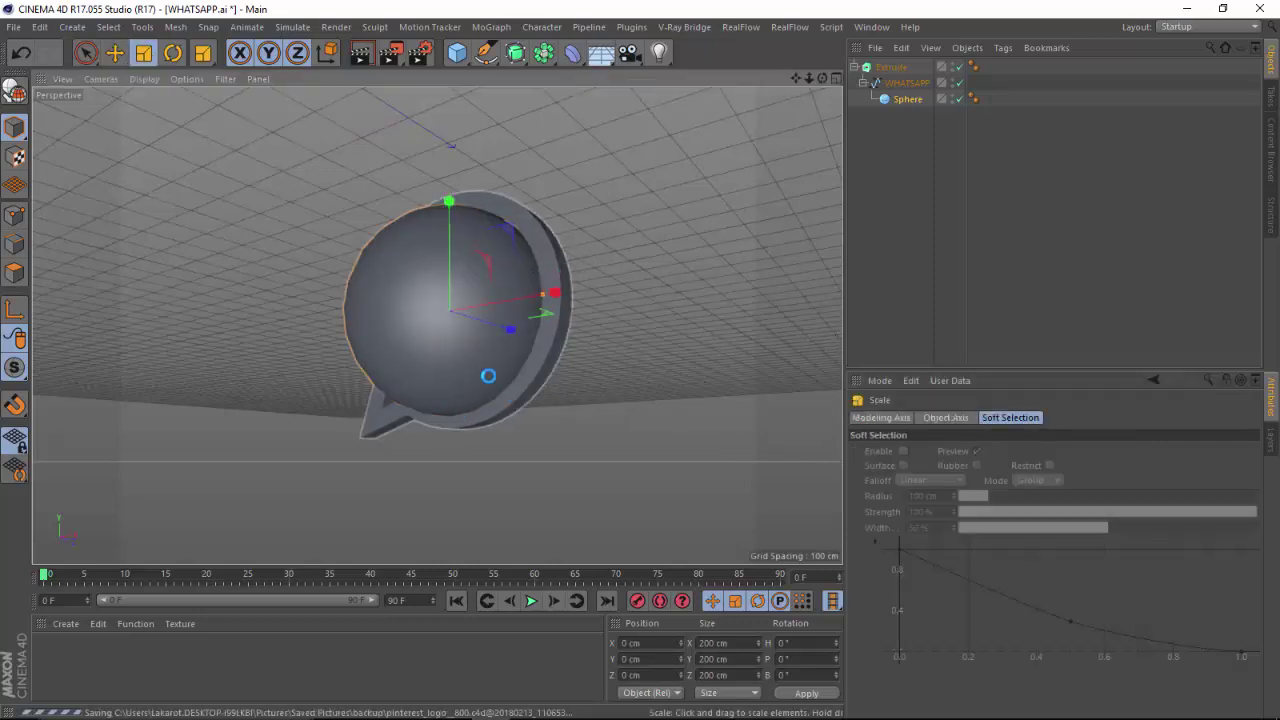
{"action": "left_click_drag", "start_coordinate": [568, 240], "coordinate": [888, 176]}
{"action": "left_click_drag", "start_coordinate": [557, 277], "coordinate": [885, 155]}
{"action": "left_click", "coordinate": [854, 67]}
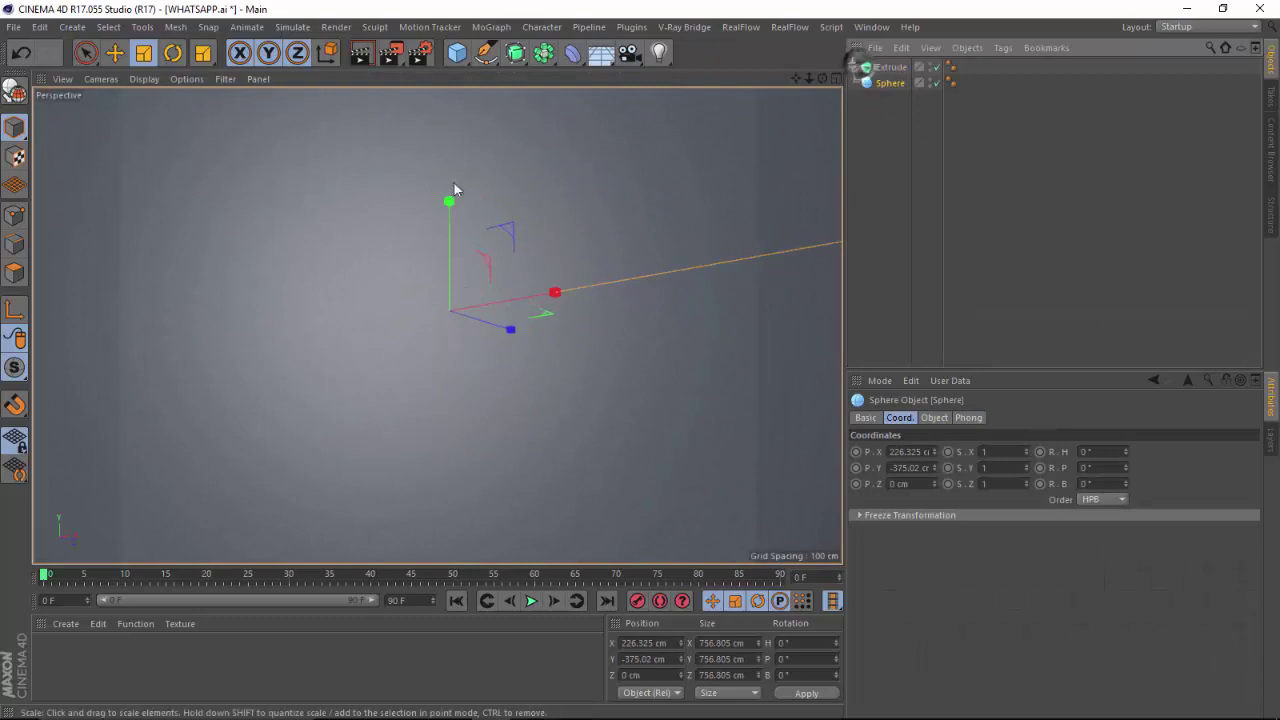
{"action": "left_click", "coordinate": [115, 52]}
{"action": "left_click_drag", "start_coordinate": [508, 328], "coordinate": [694, 278]}
Reselect the Sphere and start entering a new segment count in its Object settings.
{"action": "mouse_move", "coordinate": [812, 80]}
{"action": "left_mouse_down"}
{"action": "mouse_move", "coordinate": [741, 57]}
{"action": "mouse_move", "coordinate": [790, 83]}
{"action": "left_mouse_up"}
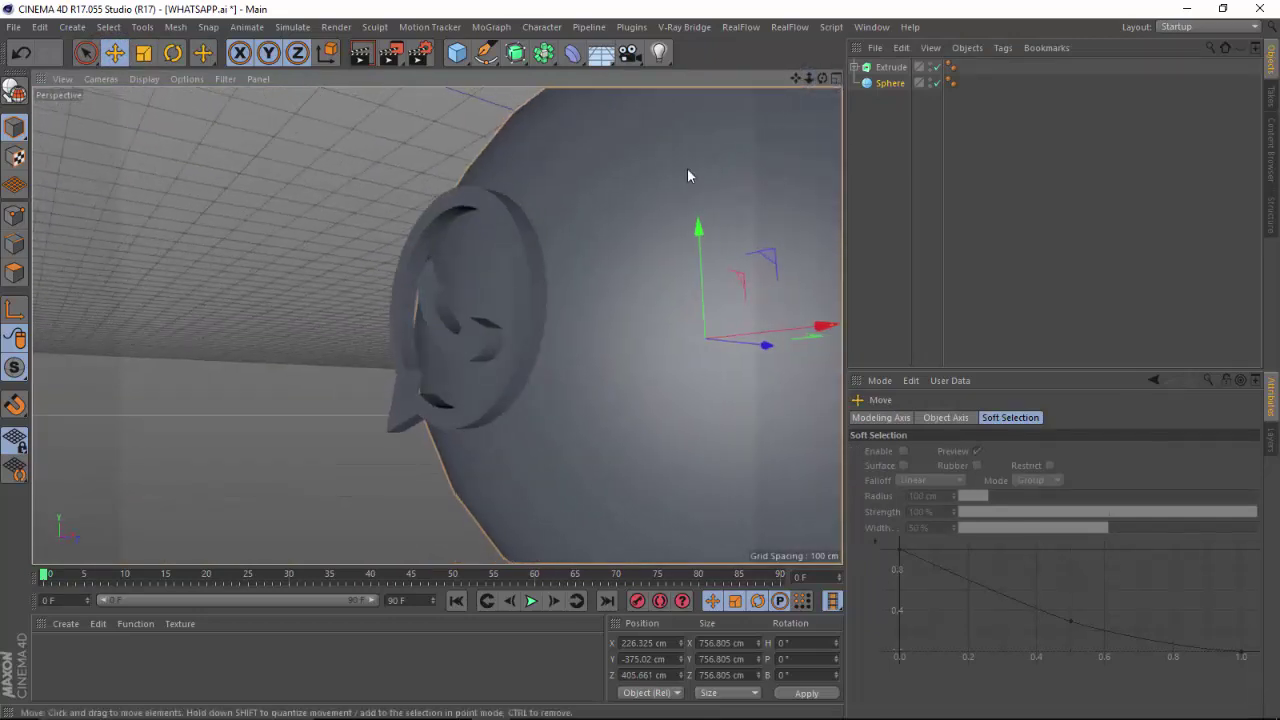
{"action": "left_click", "coordinate": [889, 83]}
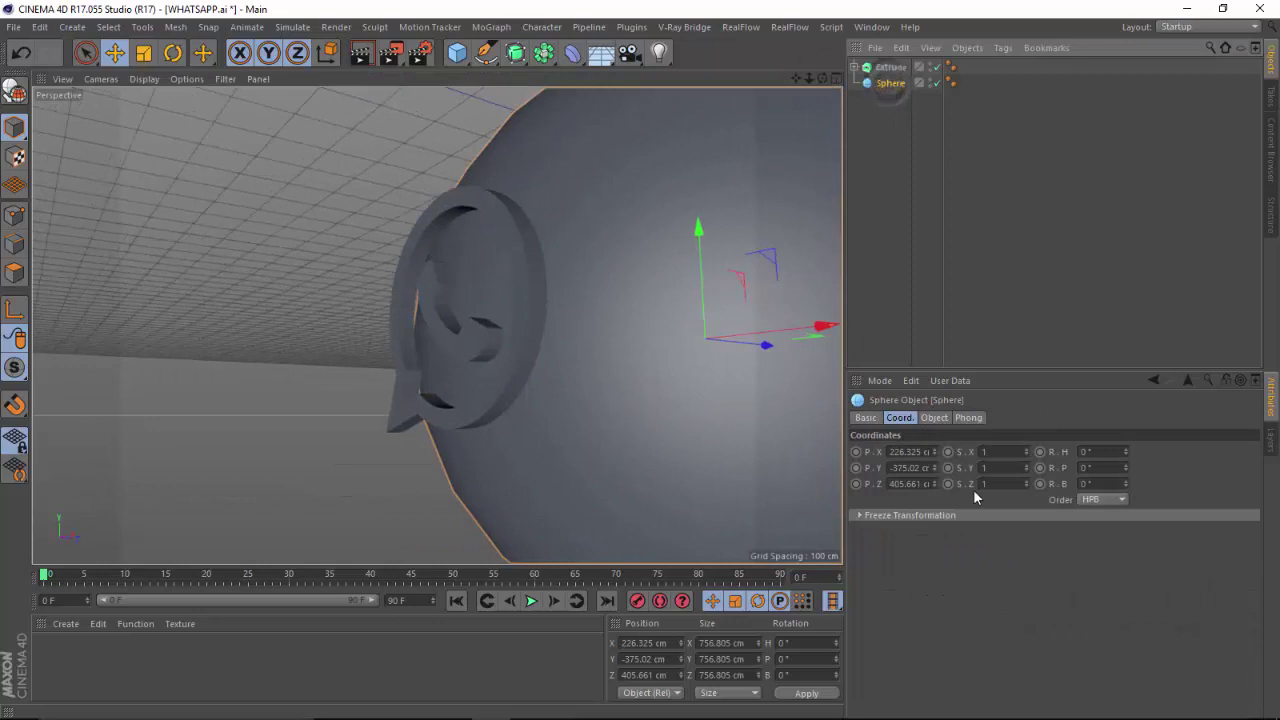
{"action": "left_click", "coordinate": [936, 418]}
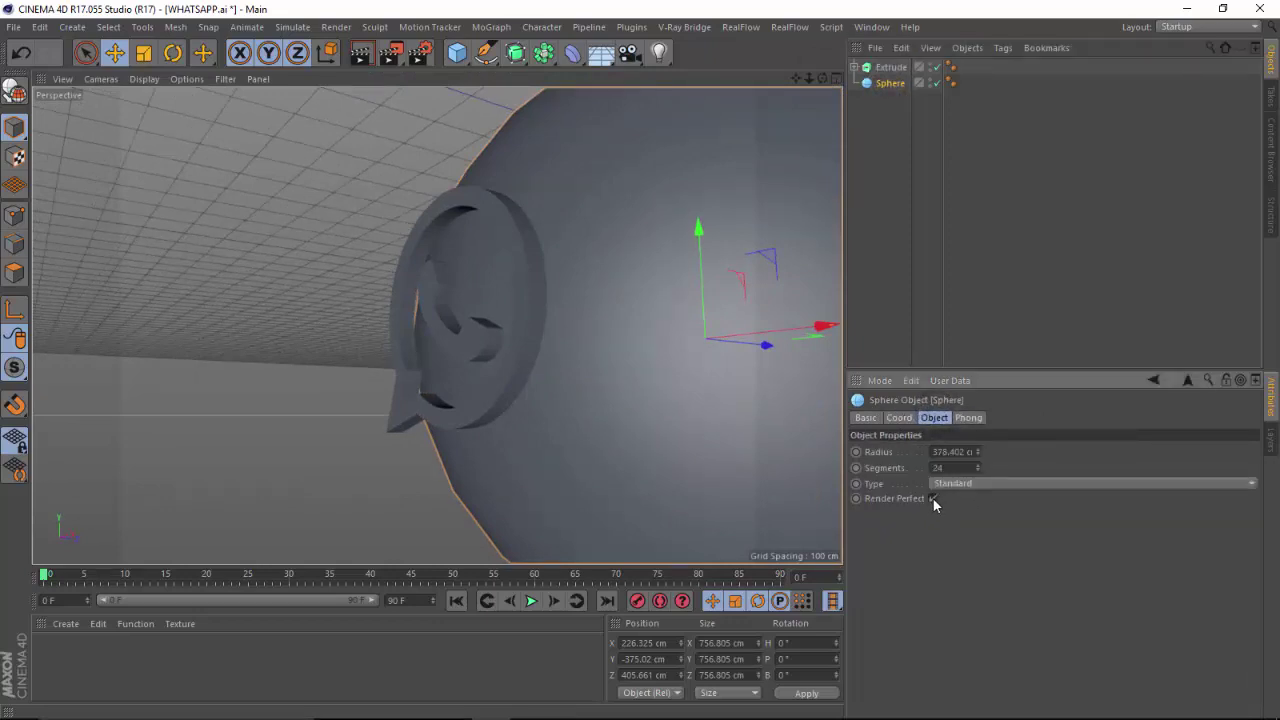
{"action": "type", "text": "36"}
Raise the sphere's segments from 48 to 100 and view it side-on beside the logo.
{"action": "left_click", "coordinate": [343, 177]}
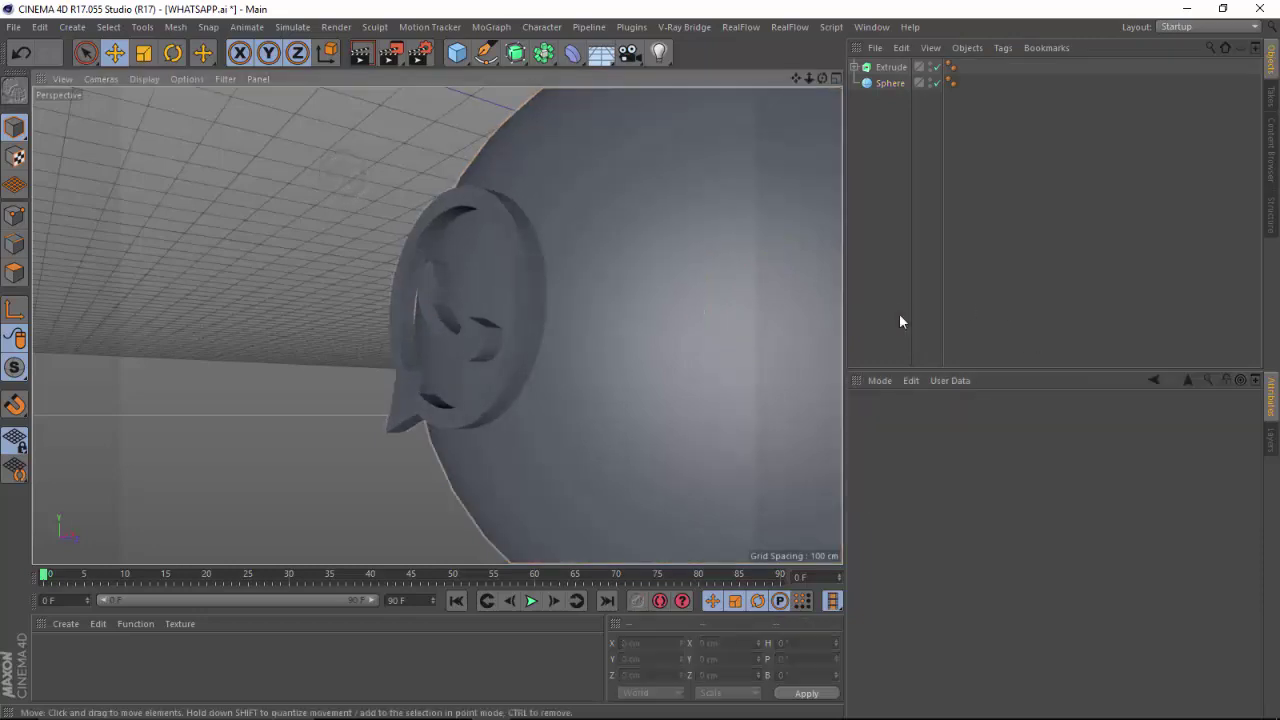
{"action": "left_click", "coordinate": [898, 83]}
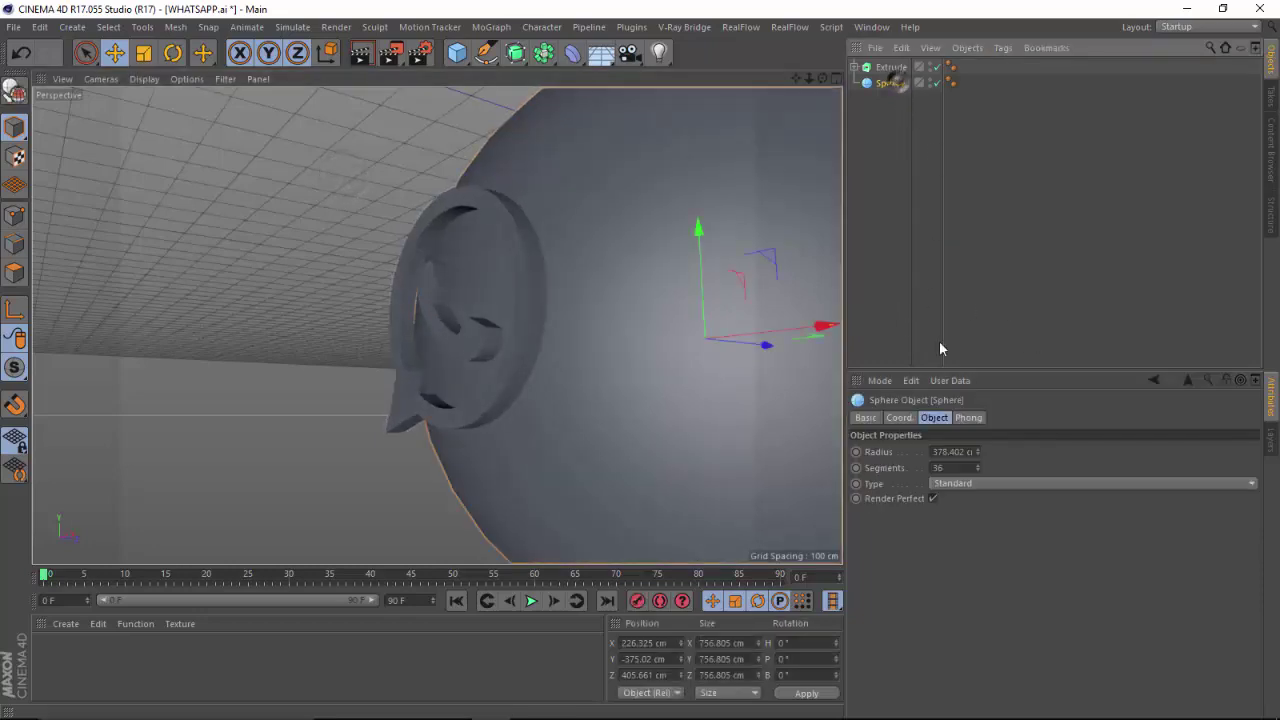
{"action": "left_click", "coordinate": [965, 466]}
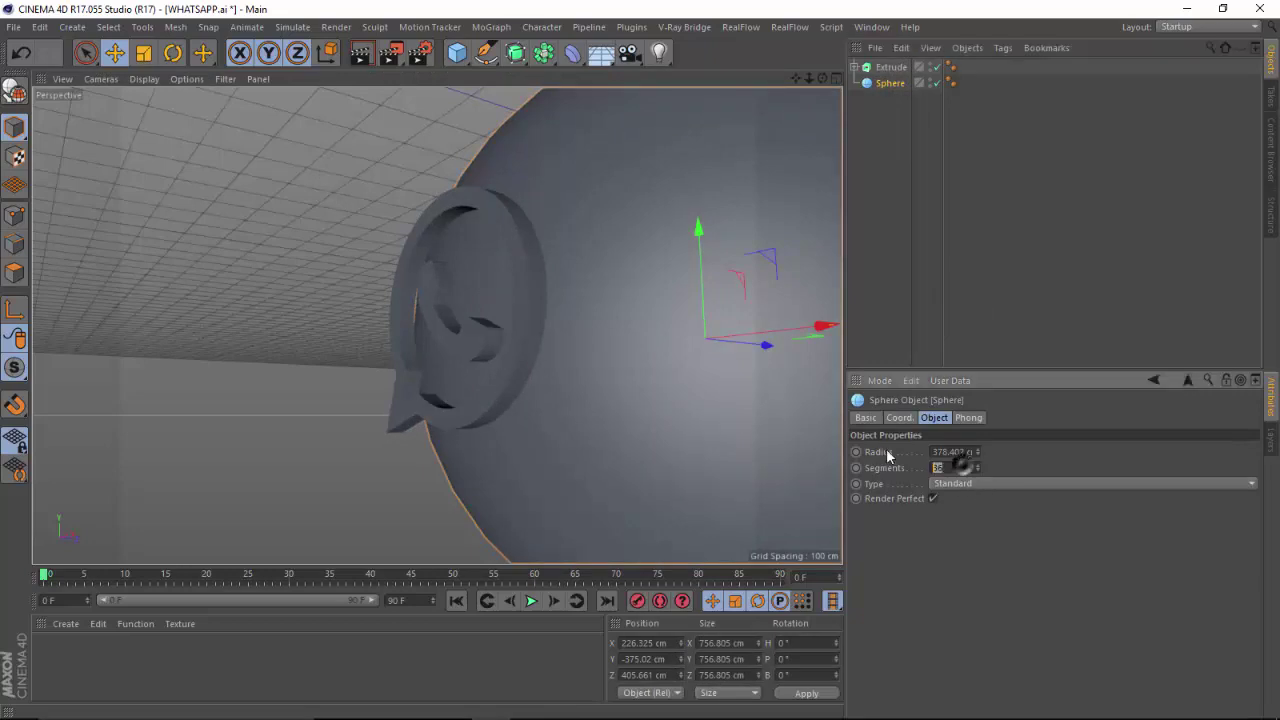
{"action": "type", "text": "48"}
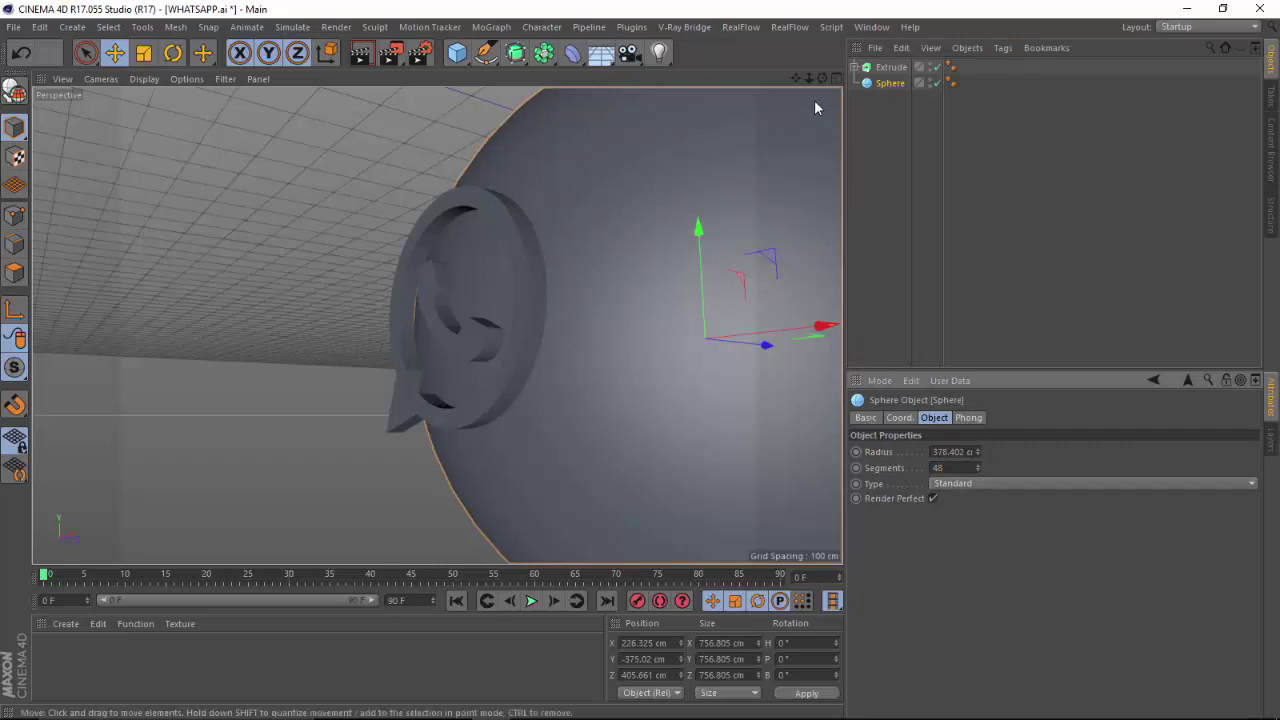
{"action": "left_click_drag", "start_coordinate": [822, 78], "coordinate": [772, 86]}
{"action": "double_click", "coordinate": [946, 467]}
{"action": "type", "text": "100"}
{"action": "key", "text": "Return"}
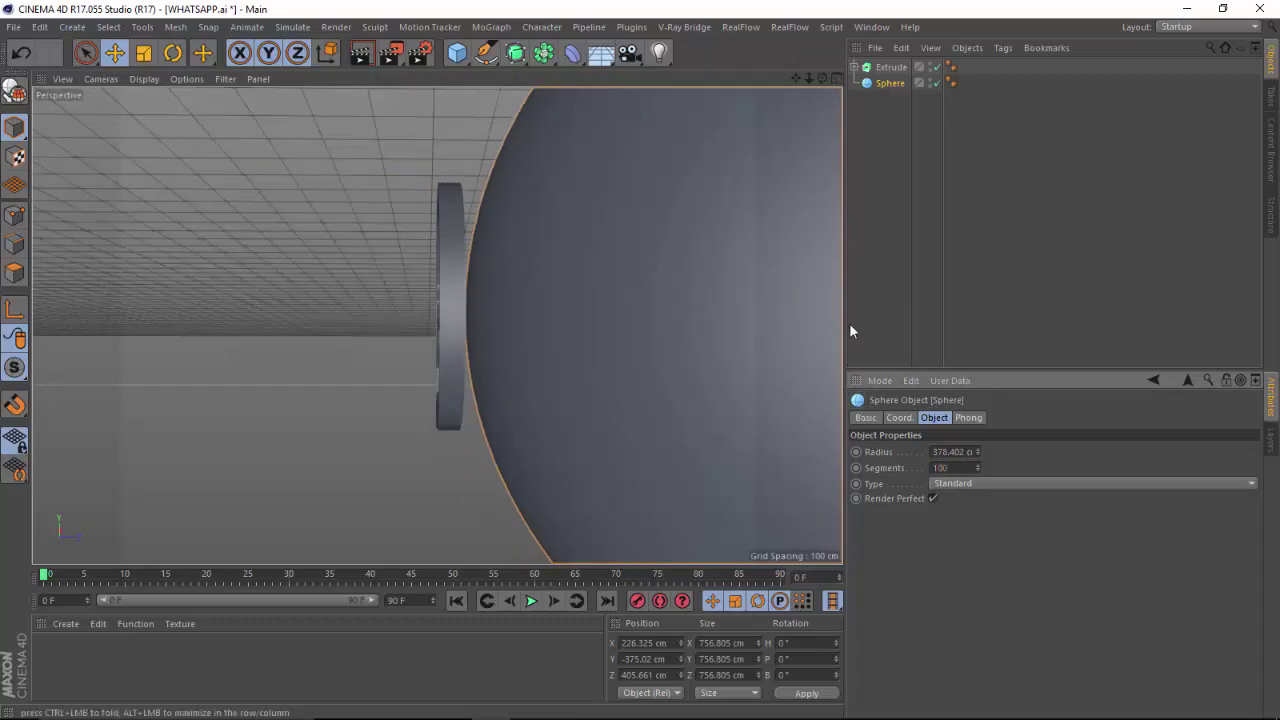
{"action": "mouse_move", "coordinate": [818, 79]}
{"action": "left_mouse_down"}
{"action": "mouse_move", "coordinate": [807, 79]}
{"action": "mouse_move", "coordinate": [916, 131]}
{"action": "mouse_move", "coordinate": [957, 91]}
{"action": "mouse_move", "coordinate": [793, 67]}
{"action": "mouse_move", "coordinate": [839, 83]}
{"action": "mouse_move", "coordinate": [824, 85]}
{"action": "left_mouse_up"}
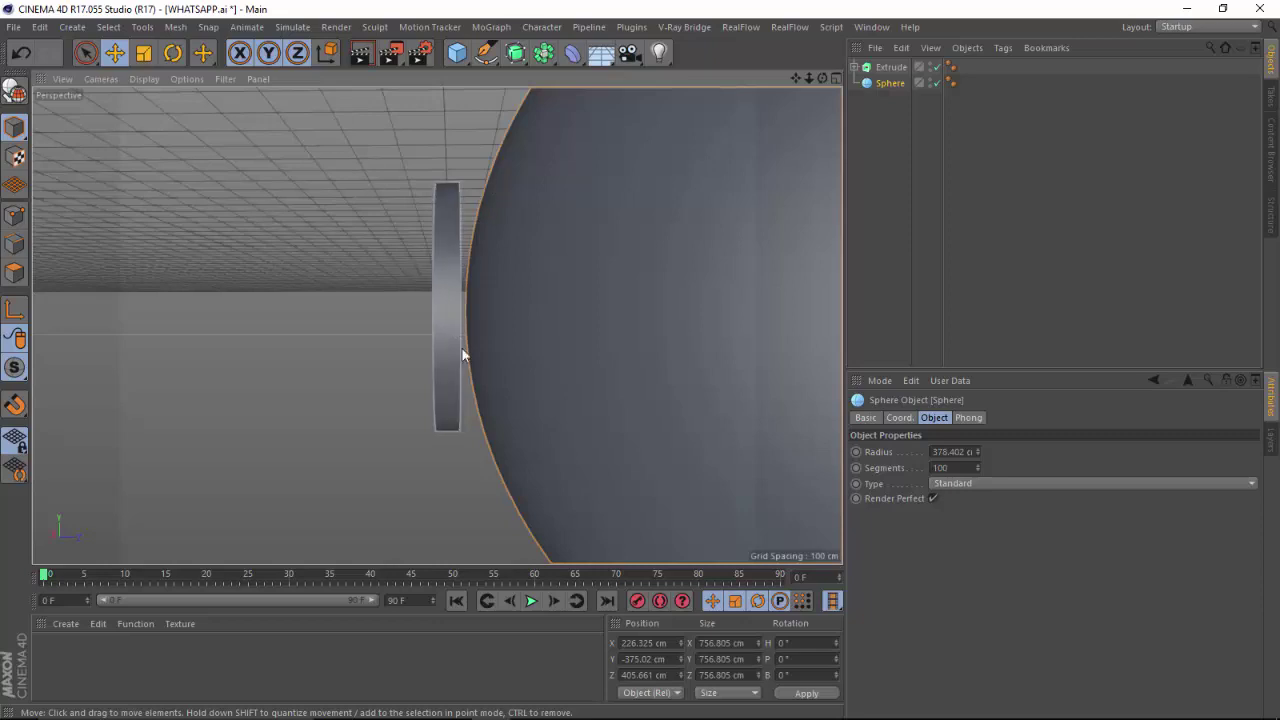
Slide the WHATSAPP spline to Z 13.437 cm so the logo sits flush on the sphere.
{"action": "left_click", "coordinate": [443, 283]}
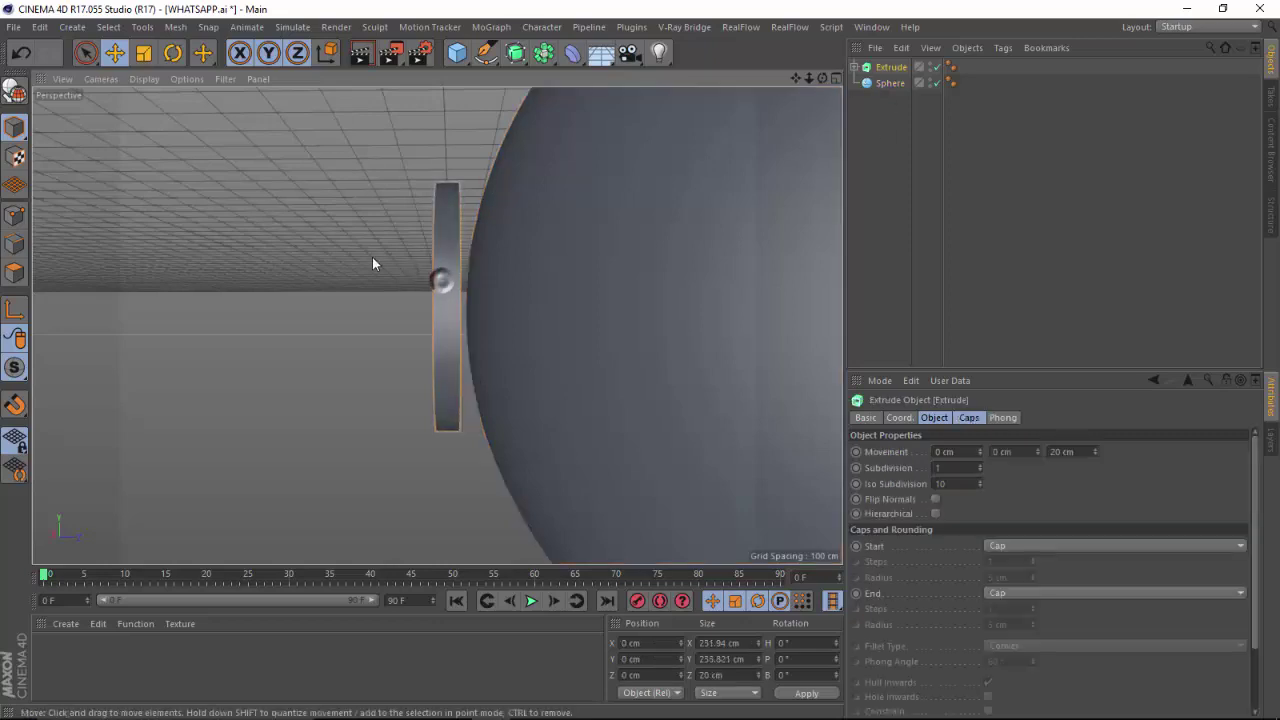
{"action": "left_click", "coordinate": [86, 53]}
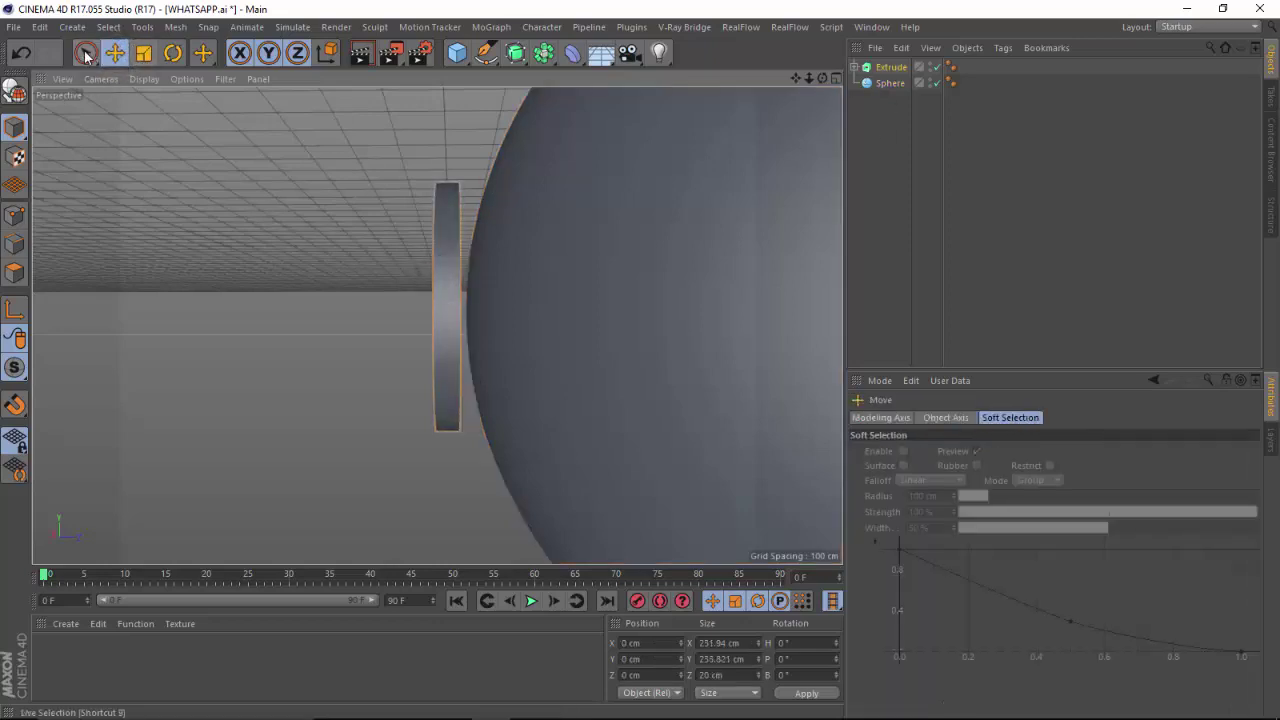
{"action": "left_click", "coordinate": [855, 67]}
{"action": "left_click", "coordinate": [906, 83]}
{"action": "mouse_move", "coordinate": [540, 313]}
{"action": "left_mouse_down"}
{"action": "mouse_move", "coordinate": [583, 309]}
{"action": "mouse_move", "coordinate": [552, 312]}
{"action": "left_mouse_up"}
{"action": "left_click_drag", "start_coordinate": [823, 79], "coordinate": [800, 86]}
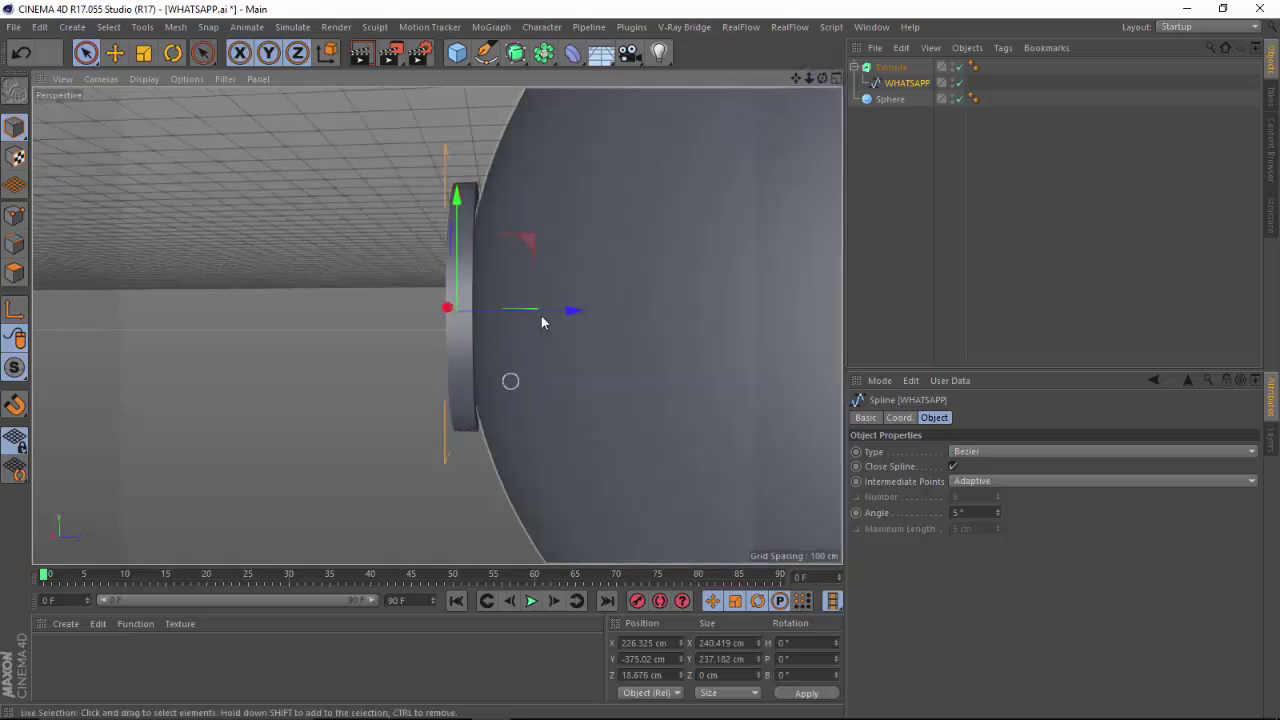
{"action": "left_click_drag", "start_coordinate": [574, 311], "coordinate": [569, 309]}
{"action": "left_click_drag", "start_coordinate": [822, 78], "coordinate": [914, 58]}
{"action": "left_click_drag", "start_coordinate": [815, 82], "coordinate": [819, 48]}
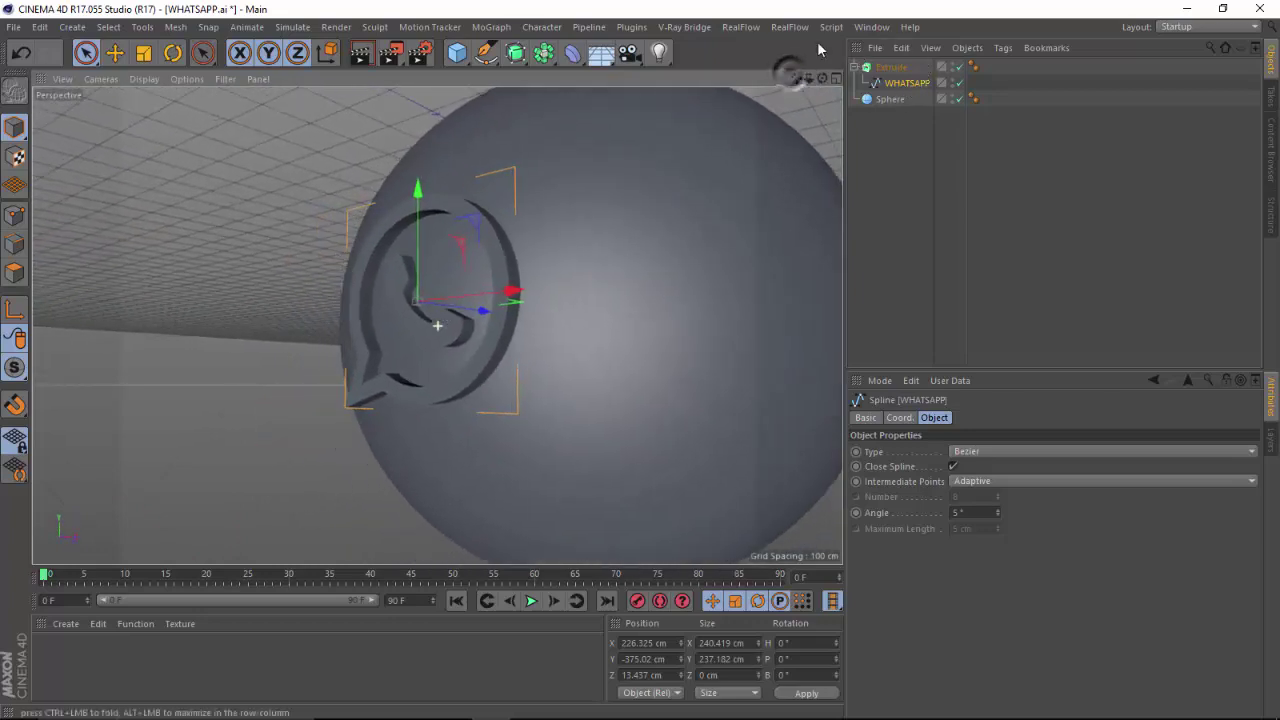
Place a Bend deformer under the WHATSAPP spline, then switch to pinterest_logo_800.c4d.
{"action": "left_click", "coordinate": [572, 53]}
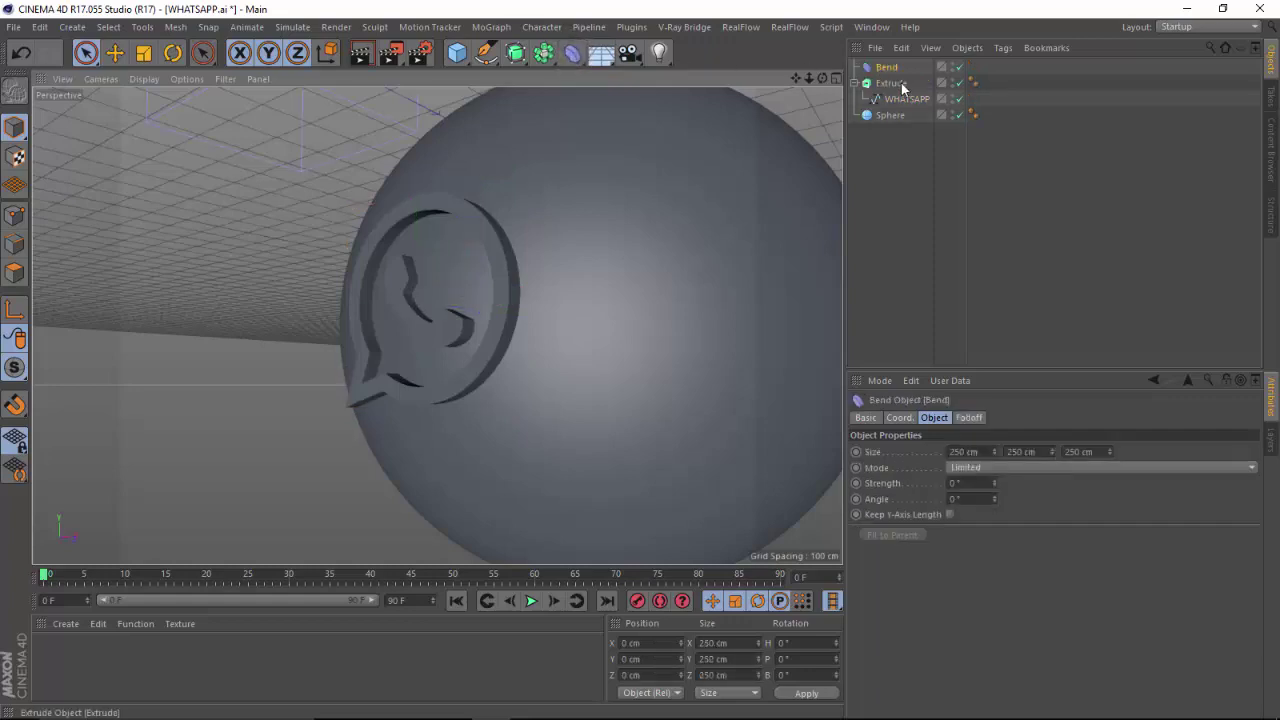
{"action": "left_click_drag", "start_coordinate": [891, 72], "coordinate": [903, 101]}
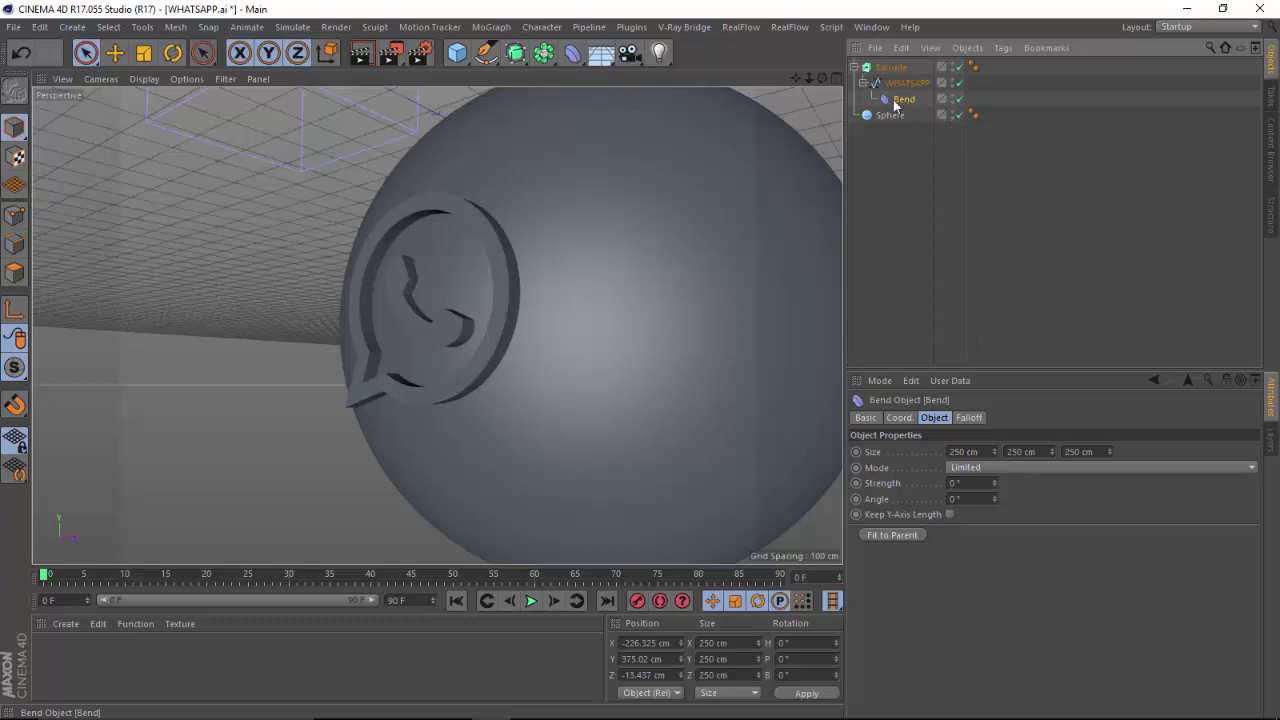
{"action": "left_click", "coordinate": [871, 30]}
{"action": "left_click", "coordinate": [905, 404]}
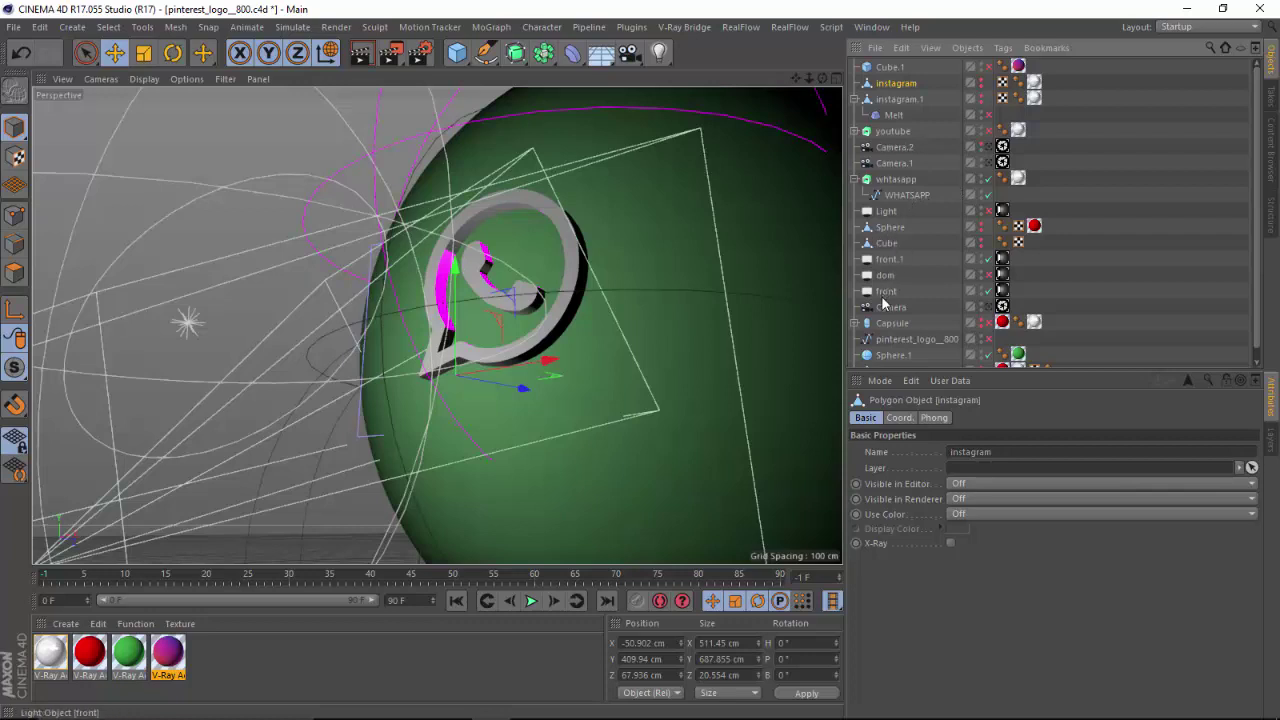
Enlarge the Object Manager, fold the whatsapp group, and orbit to a side view of the logo.
{"action": "left_click_drag", "start_coordinate": [886, 371], "coordinate": [880, 440]}
{"action": "left_click", "coordinate": [854, 180]}
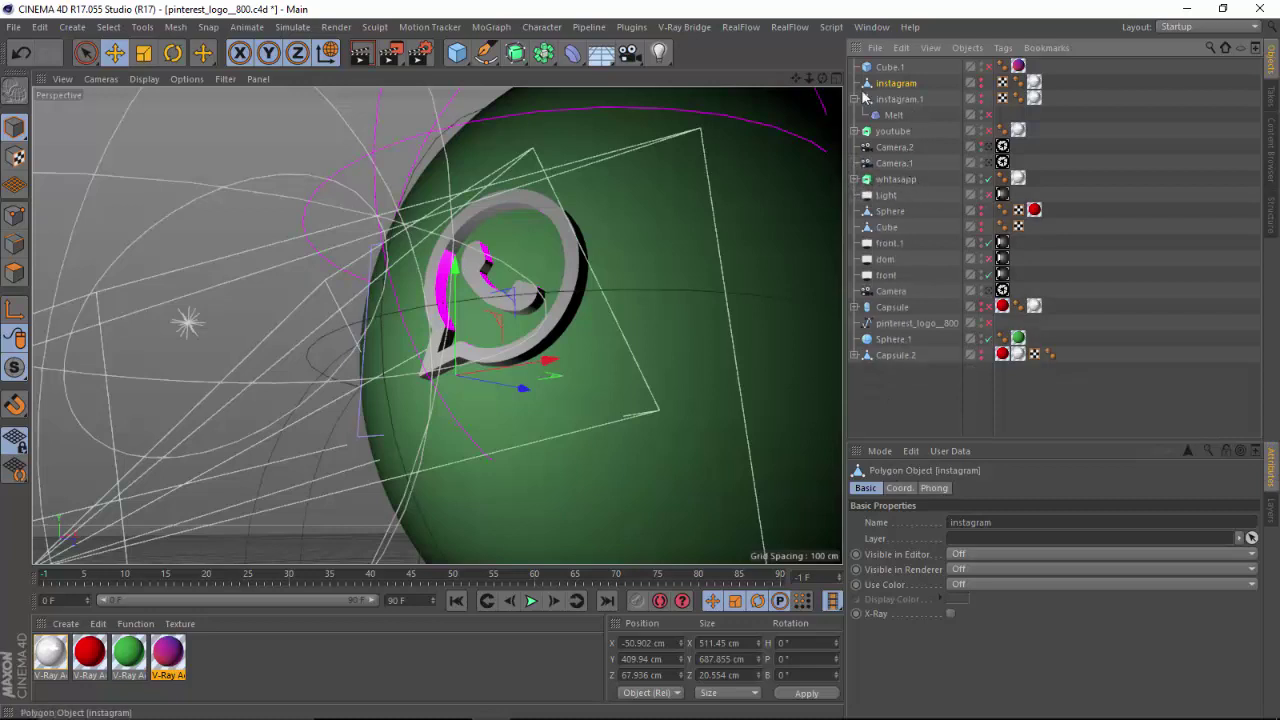
{"action": "left_click_drag", "start_coordinate": [822, 79], "coordinate": [670, 135]}
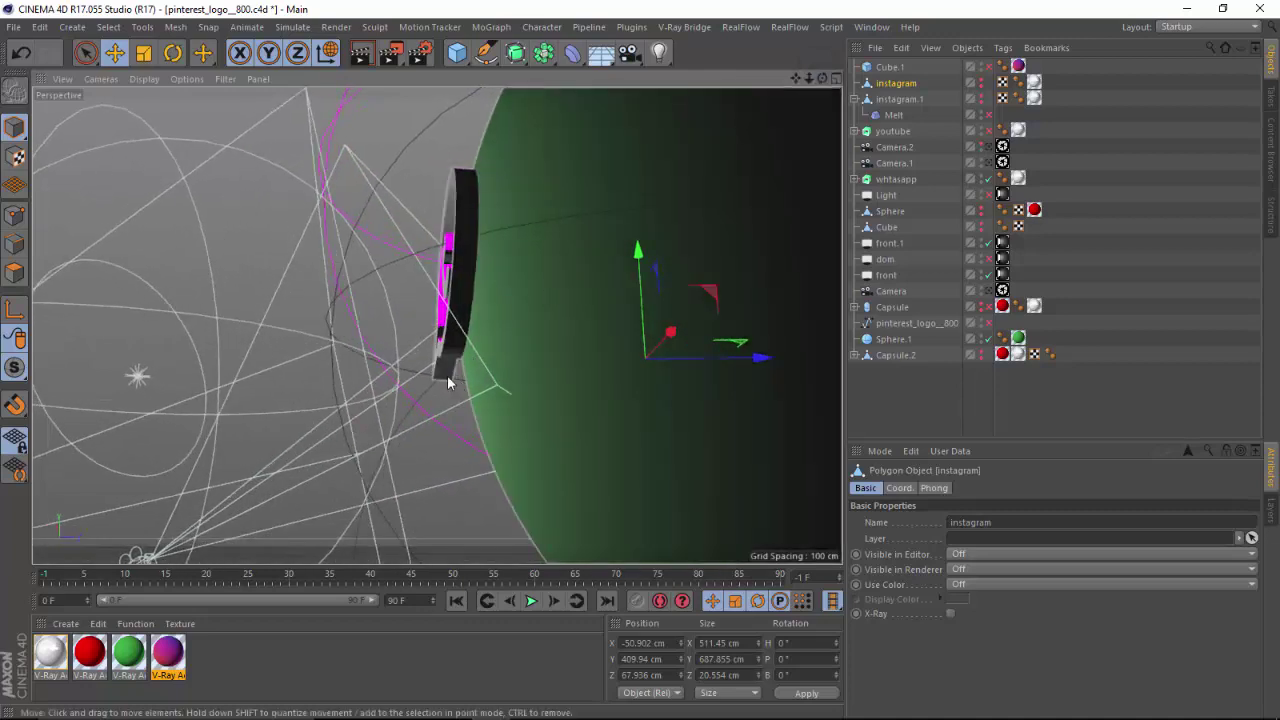
{"action": "mouse_move", "coordinate": [563, 690]}
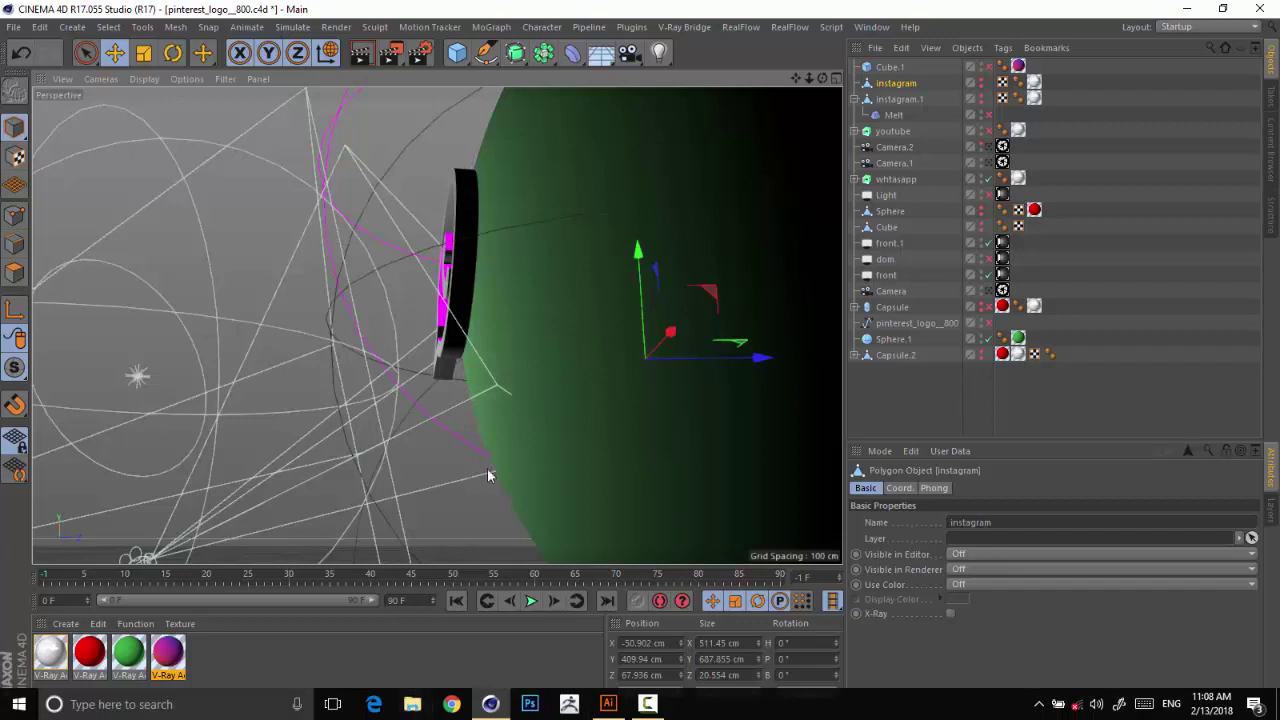
View the Whatsapp-icon.jpg reference image in Photos, then return to Cinema 4D.
{"action": "key", "text": "super"}
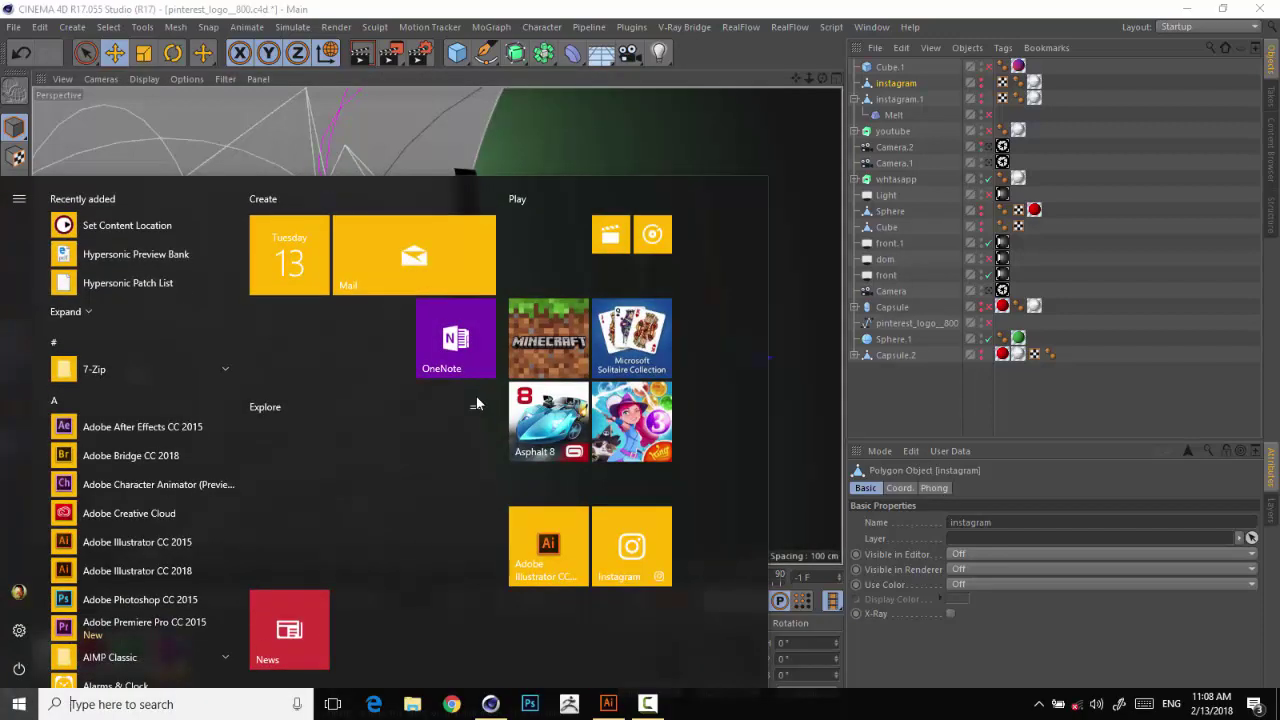
{"action": "key", "text": "super"}
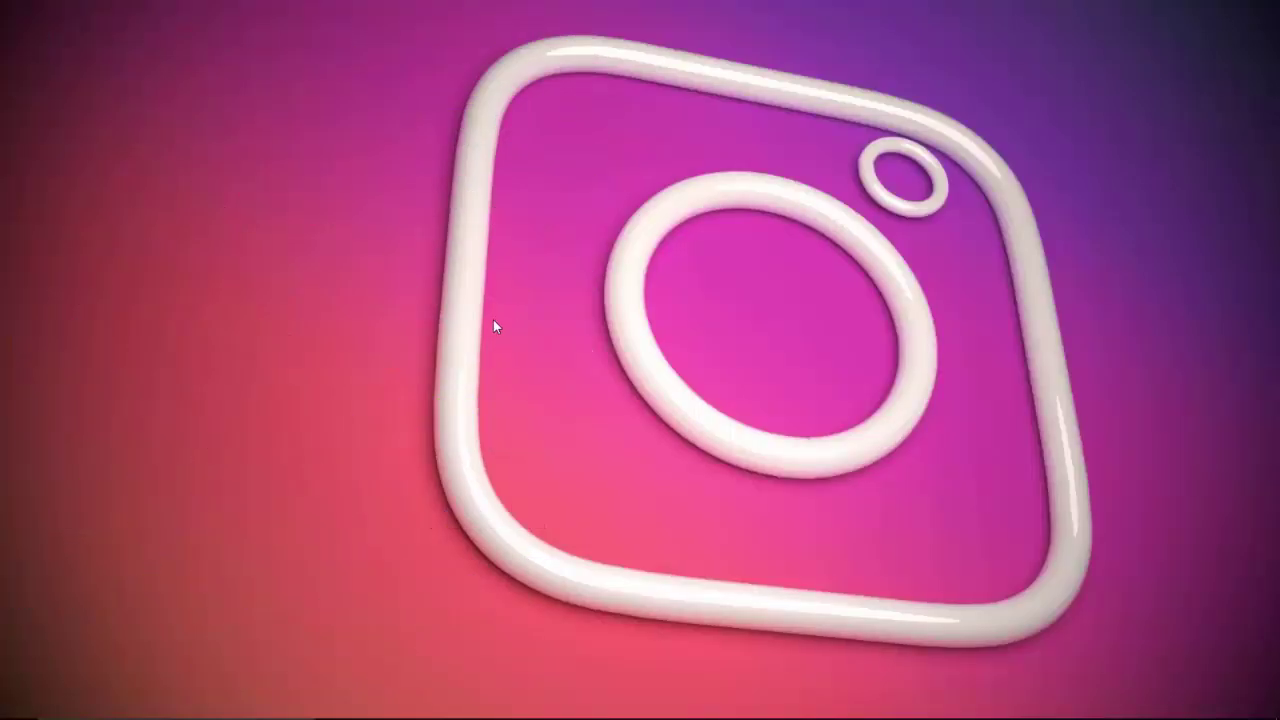
{"action": "double_click", "coordinate": [204, 352]}
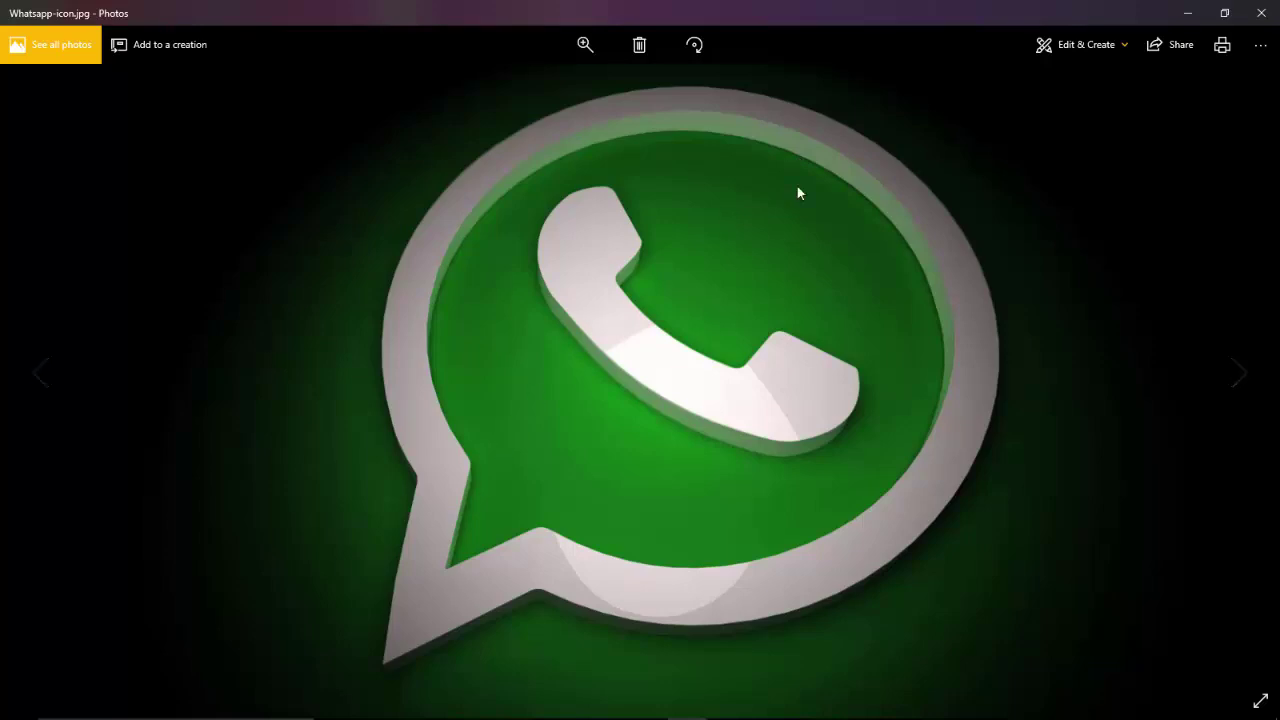
{"action": "left_click", "coordinate": [1187, 13]}
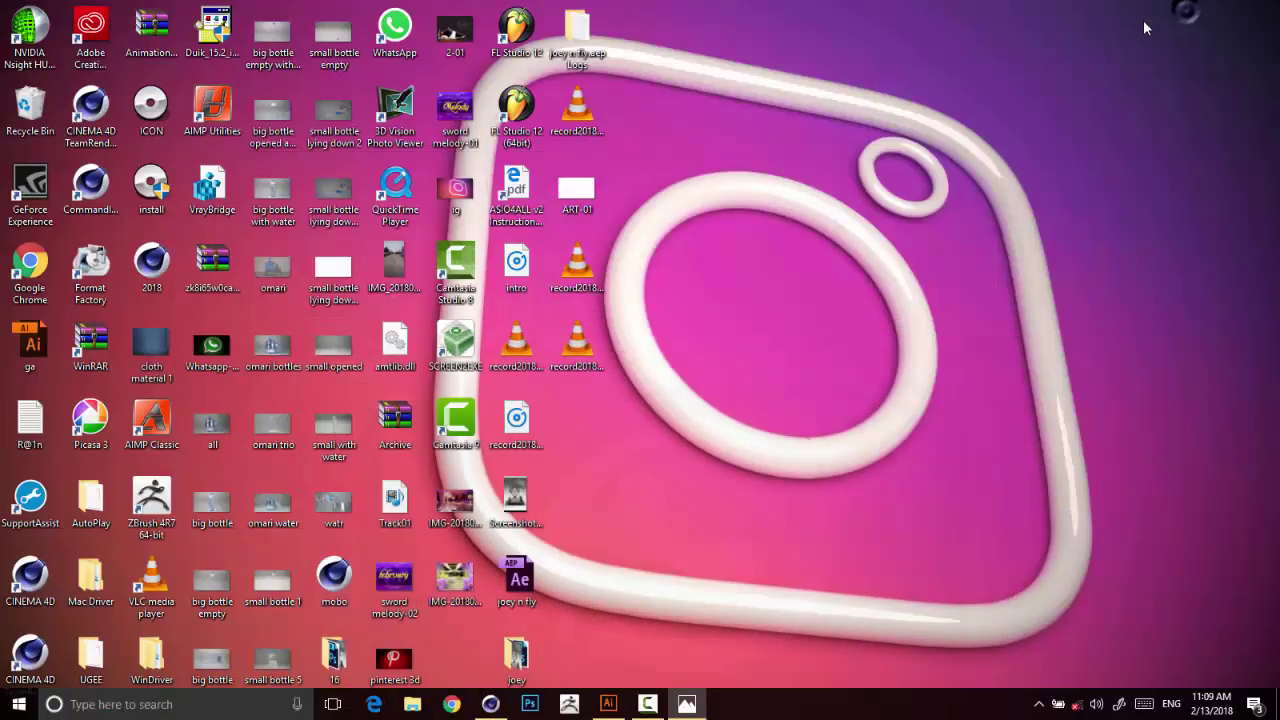
{"action": "left_click", "coordinate": [490, 704]}
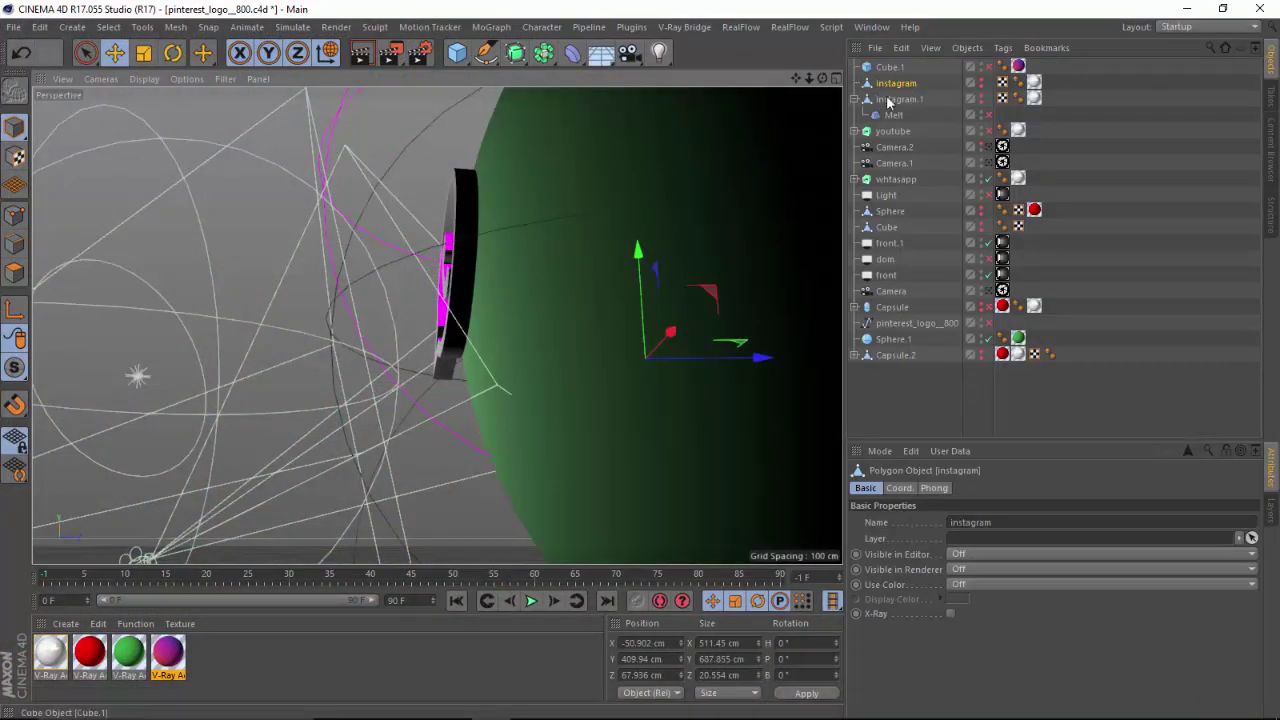
In WHATSAPP.ai, duplicate Extrude as Extrude.1 and make the copy editable.
{"action": "left_click", "coordinate": [873, 27]}
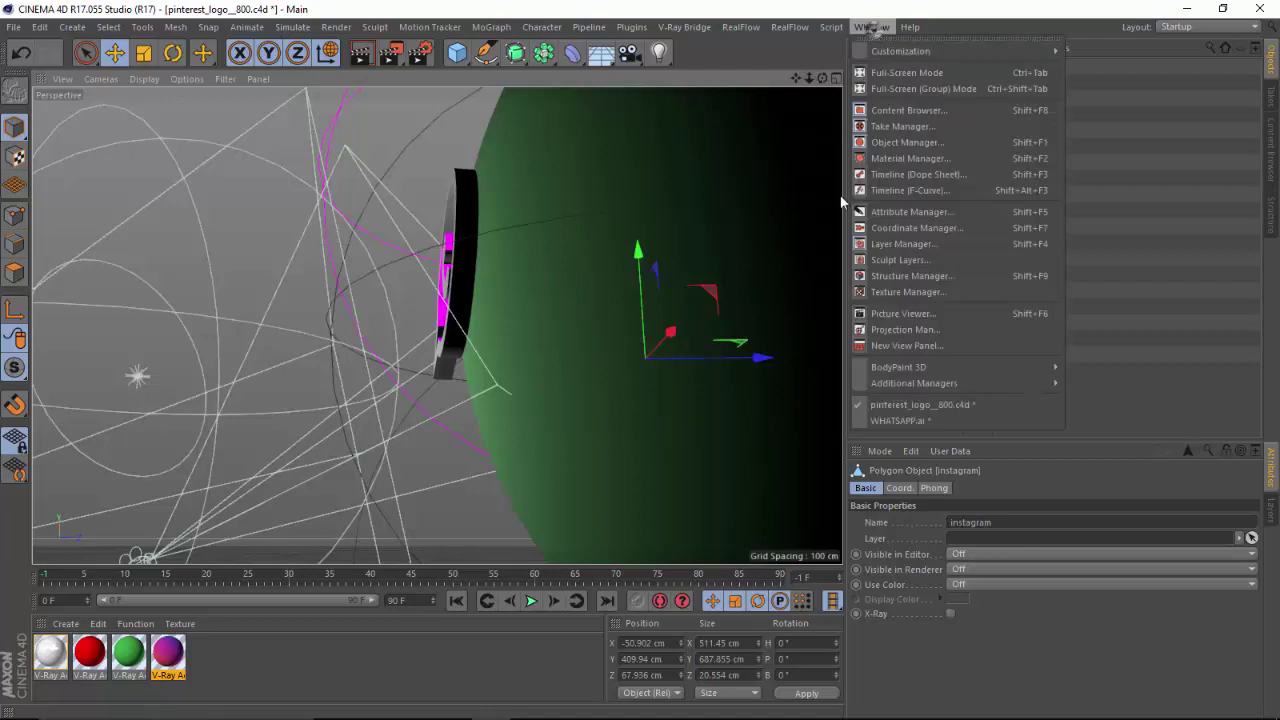
{"action": "left_click", "coordinate": [902, 421]}
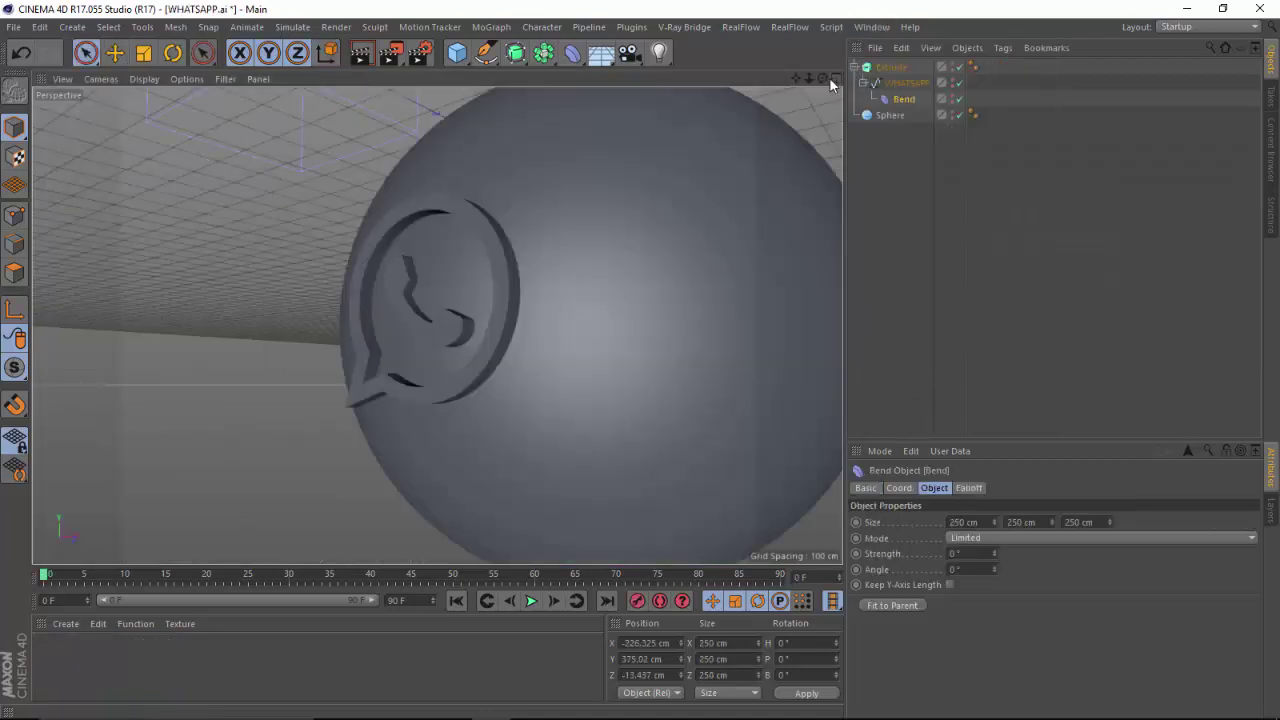
{"action": "mouse_move", "coordinate": [818, 80]}
{"action": "left_mouse_down"}
{"action": "mouse_move", "coordinate": [766, 103]}
{"action": "mouse_move", "coordinate": [820, 80]}
{"action": "left_mouse_up"}
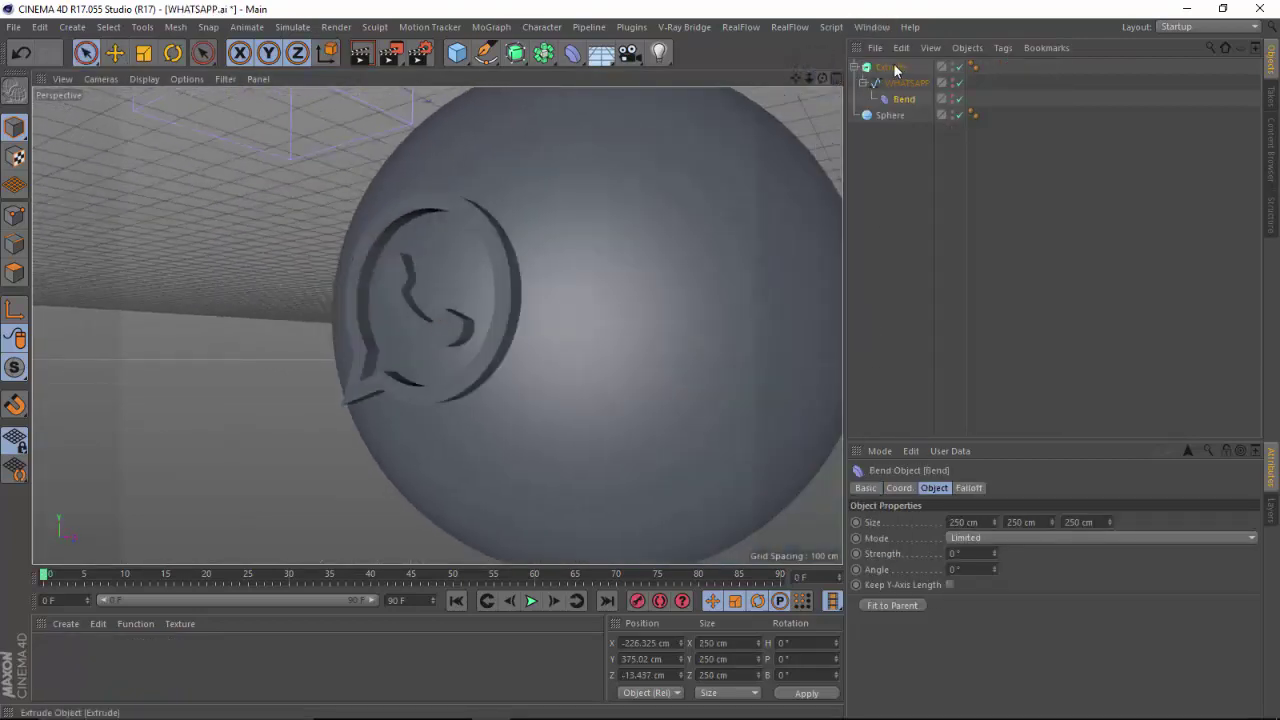
{"action": "left_click", "coordinate": [891, 68]}
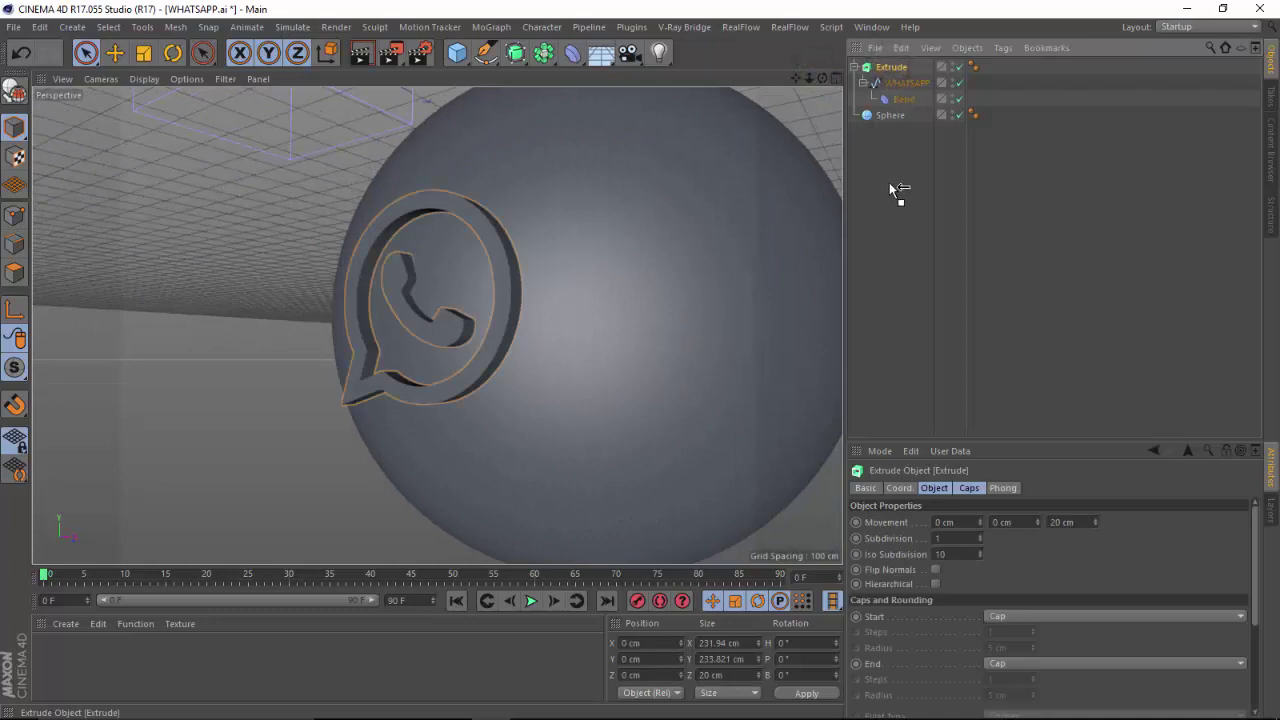
{"action": "left_click_drag", "start_coordinate": [890, 184], "coordinate": [890, 184], "text": "ctrl"}
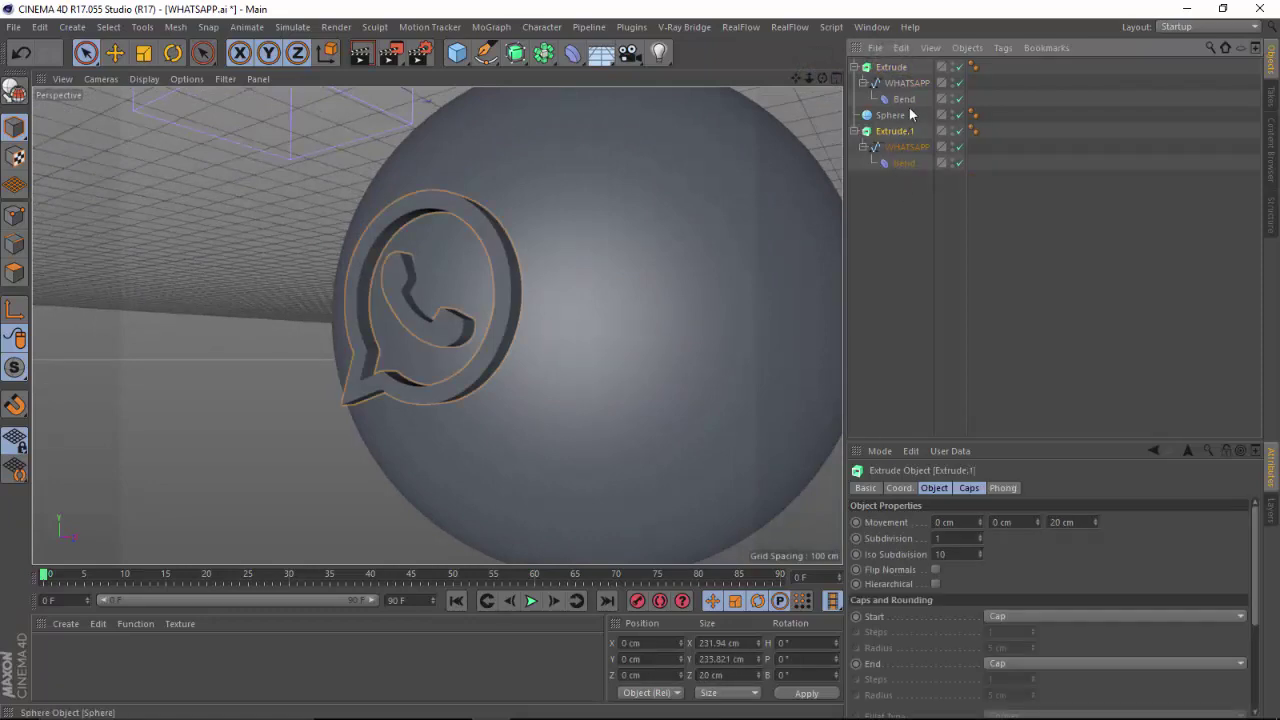
{"action": "left_click", "coordinate": [855, 67]}
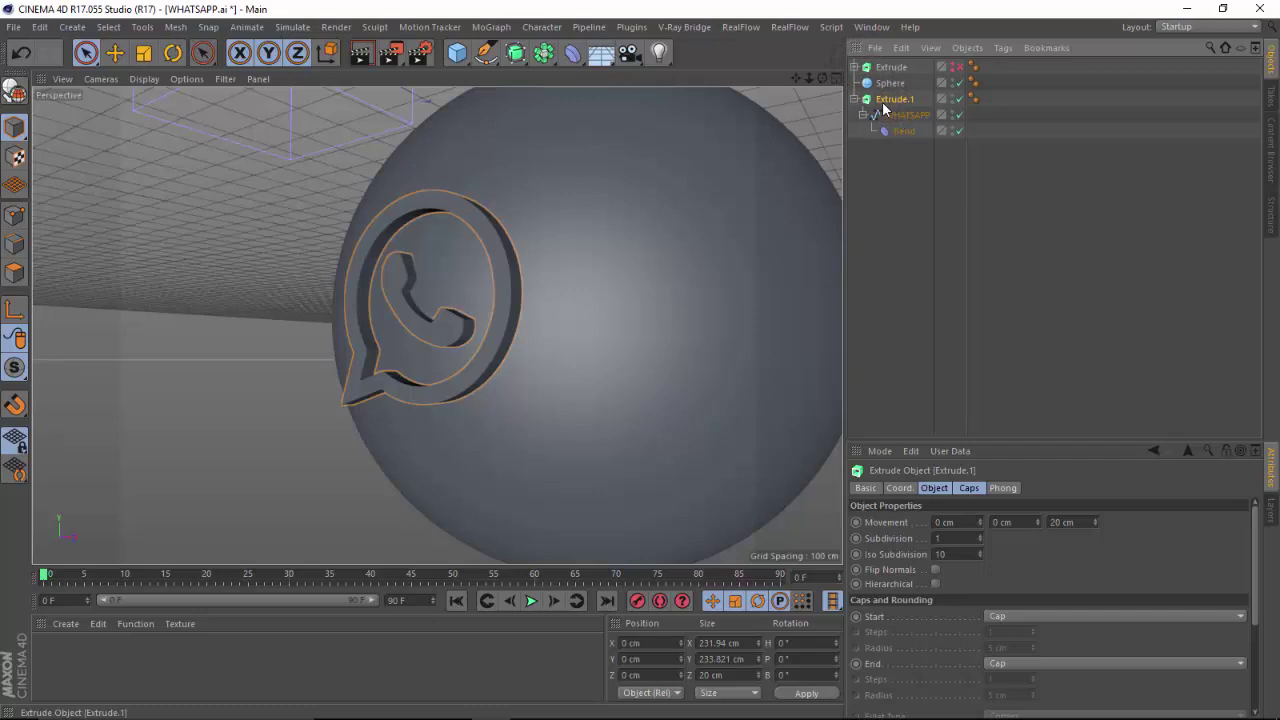
{"action": "key", "text": "c"}
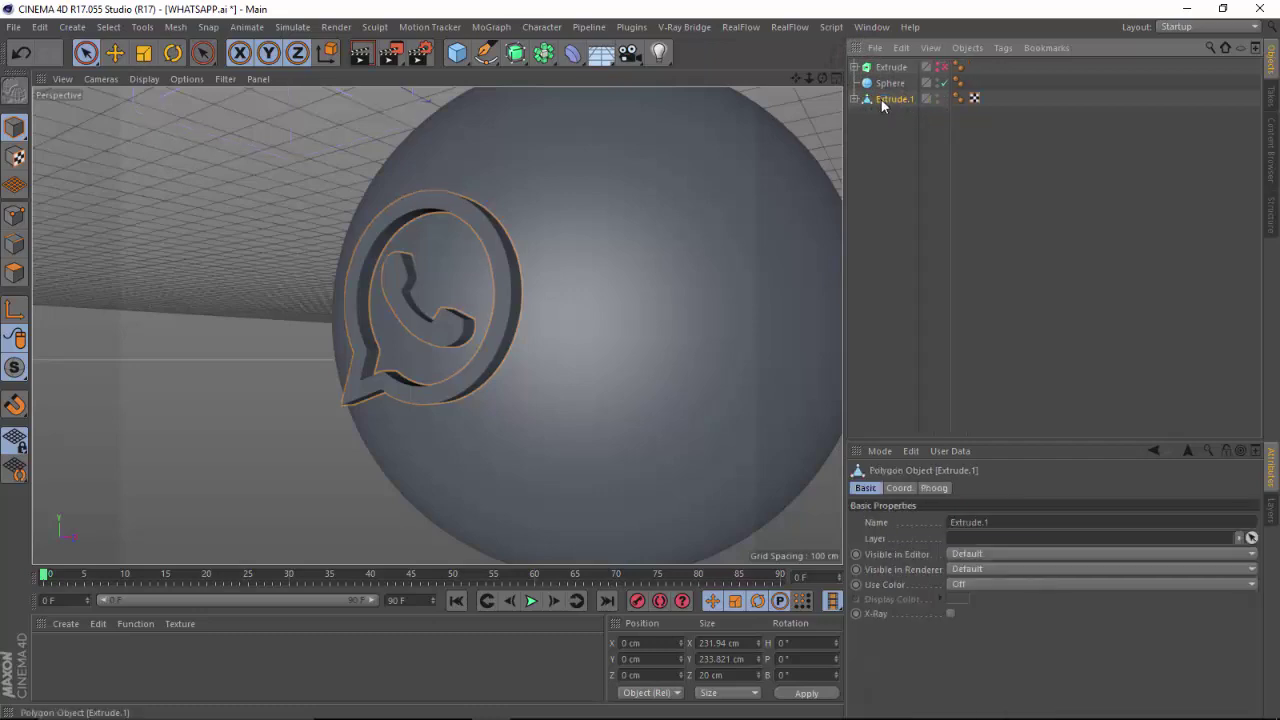
Merge Cap 1, Cap 2 and Extrude.1 into a single Extrude.2 with Connect Objects + Delete.
{"action": "left_click", "coordinate": [855, 99]}
{"action": "left_click", "coordinate": [892, 115]}
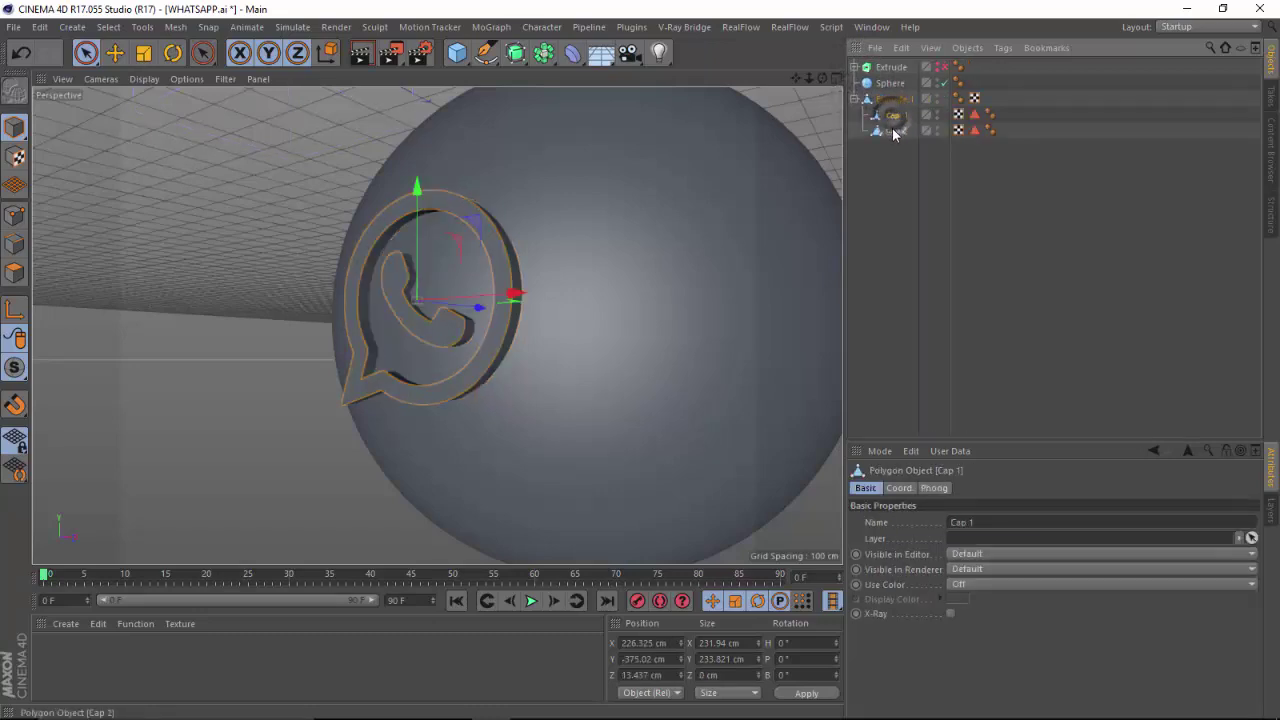
{"action": "left_click", "coordinate": [894, 132], "text": "shift"}
{"action": "left_click", "coordinate": [892, 99], "text": "shift"}
{"action": "right_click", "coordinate": [898, 152]}
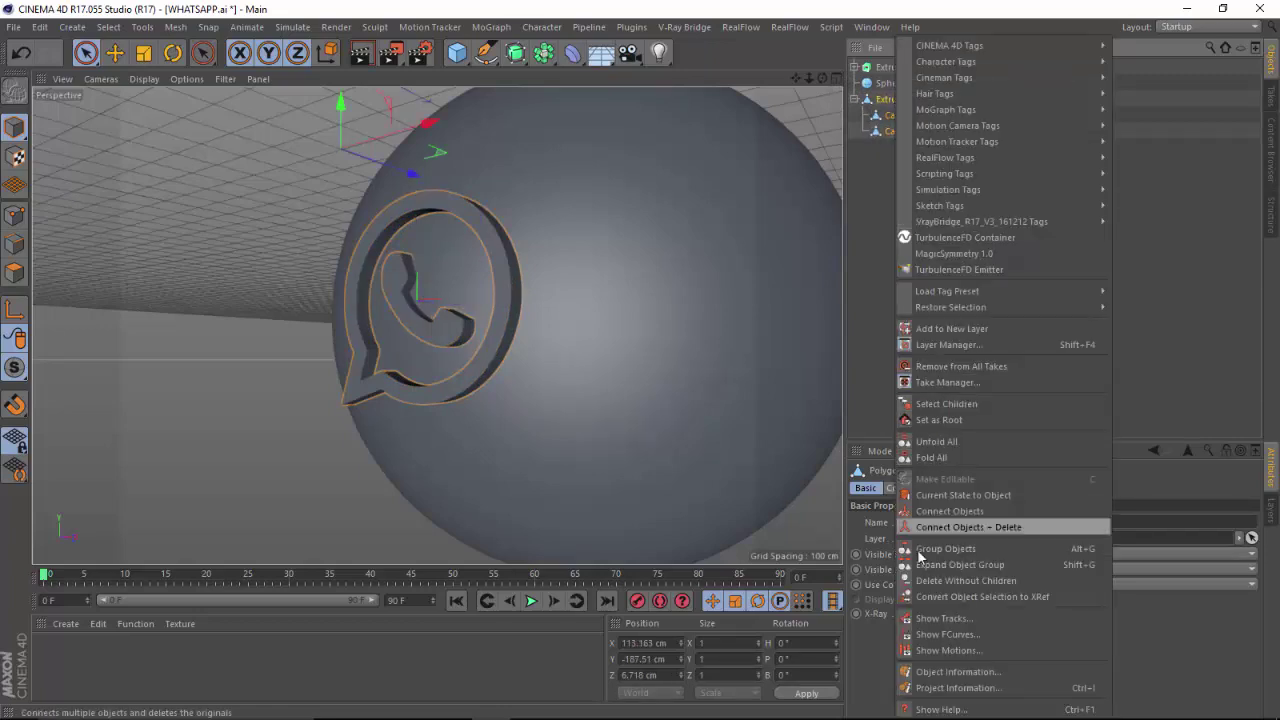
{"action": "left_click", "coordinate": [993, 527]}
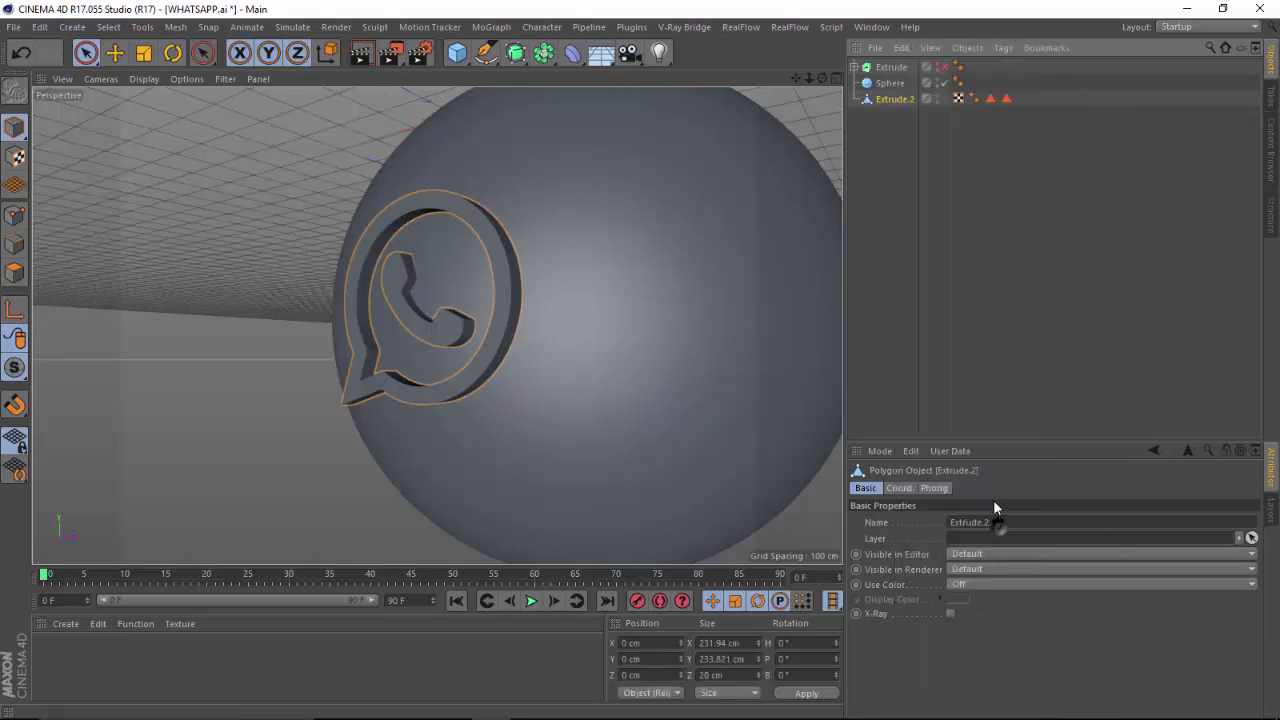
{"action": "left_click", "coordinate": [884, 176]}
{"action": "left_click", "coordinate": [893, 99]}
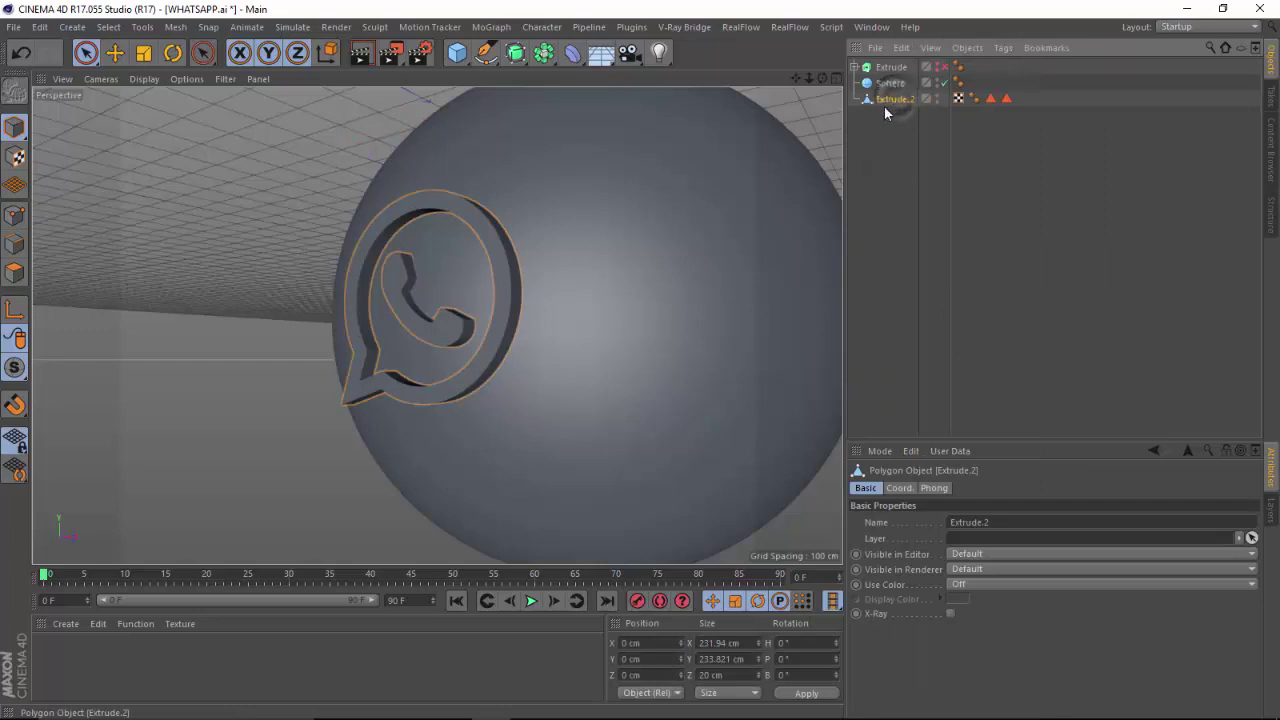
Put a Bend deformer under Extrude.2 and fit it to the logo.
{"action": "left_click", "coordinate": [572, 52]}
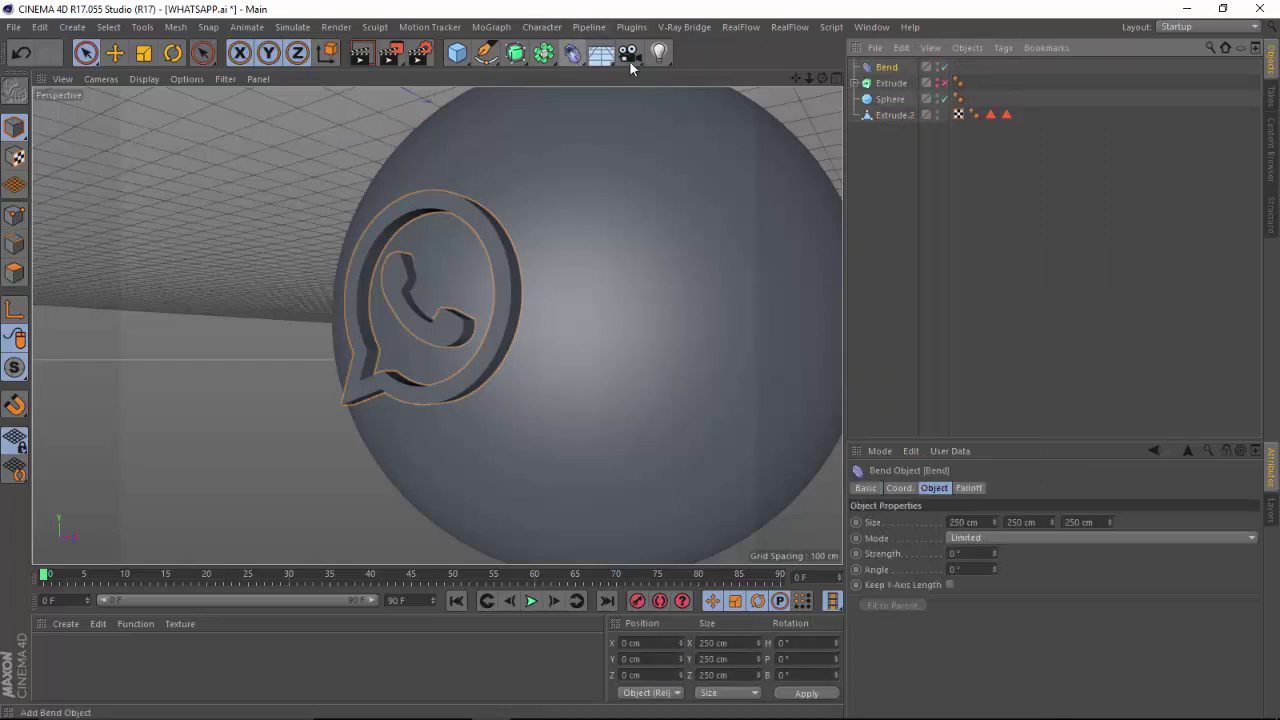
{"action": "left_click_drag", "start_coordinate": [877, 66], "coordinate": [893, 112]}
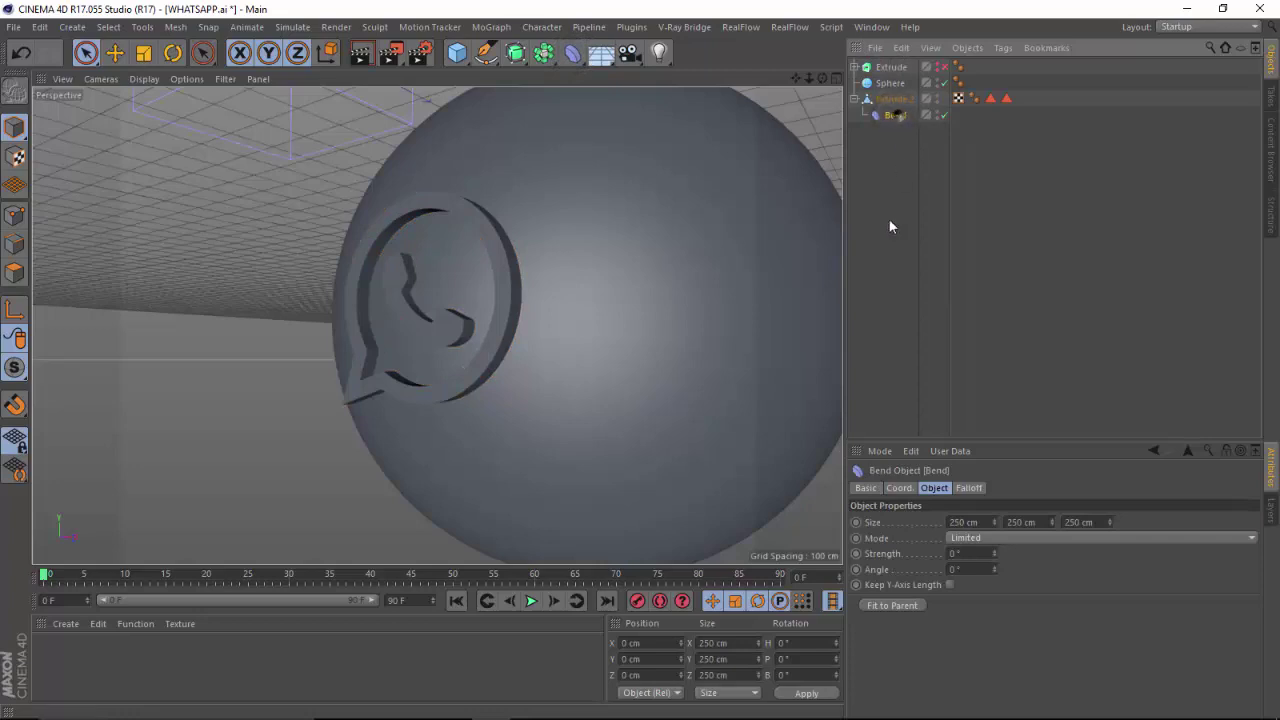
{"action": "left_click", "coordinate": [893, 605]}
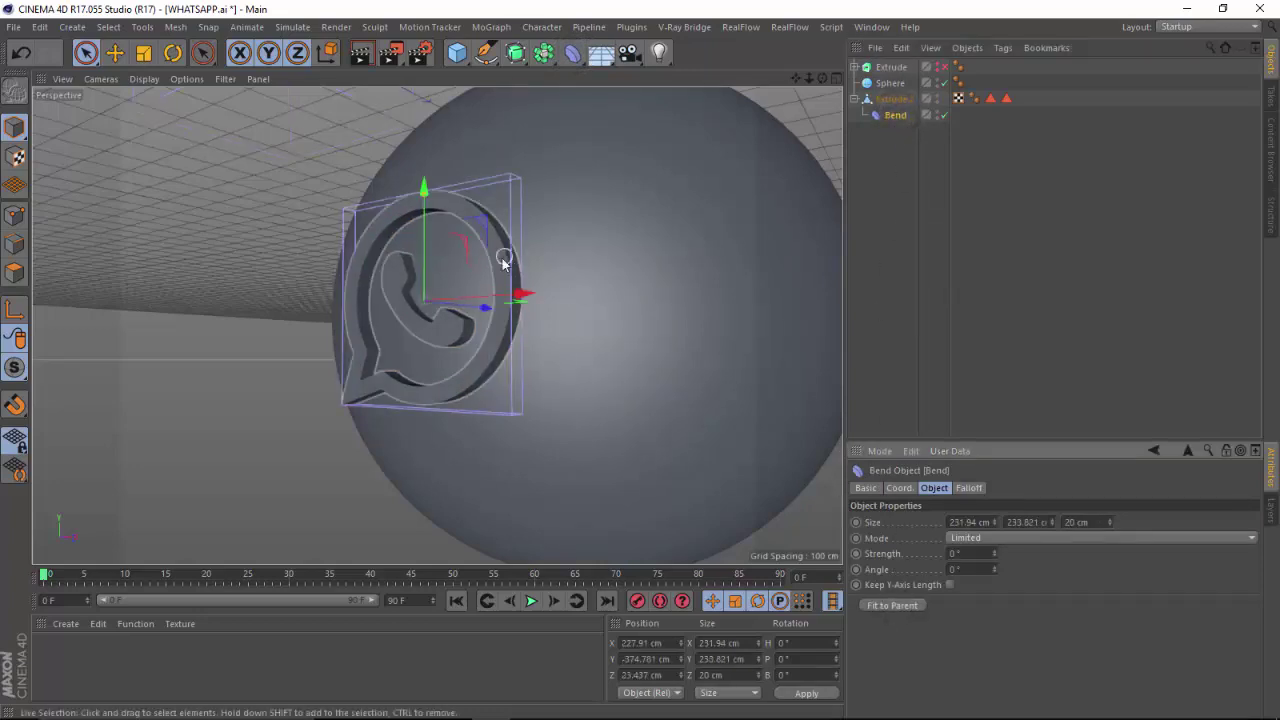
{"action": "mouse_move", "coordinate": [822, 78]}
{"action": "left_mouse_down"}
{"action": "mouse_move", "coordinate": [714, 80]}
{"action": "mouse_move", "coordinate": [749, 80]}
{"action": "mouse_move", "coordinate": [816, 150]}
{"action": "mouse_move", "coordinate": [721, 166]}
{"action": "mouse_move", "coordinate": [741, 72]}
{"action": "mouse_move", "coordinate": [812, 82]}
{"action": "left_mouse_up"}
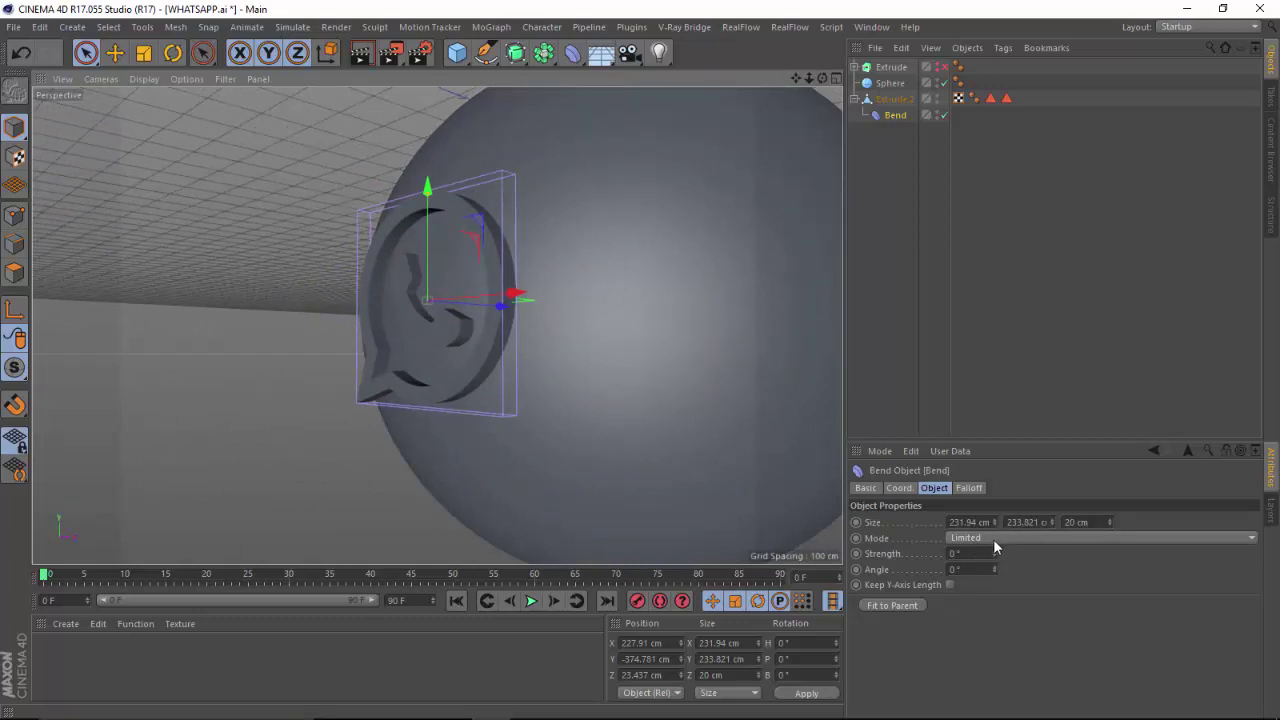
Test bending the logo up to 104°, then undo back to 0° strength.
{"action": "left_click", "coordinate": [993, 538]}
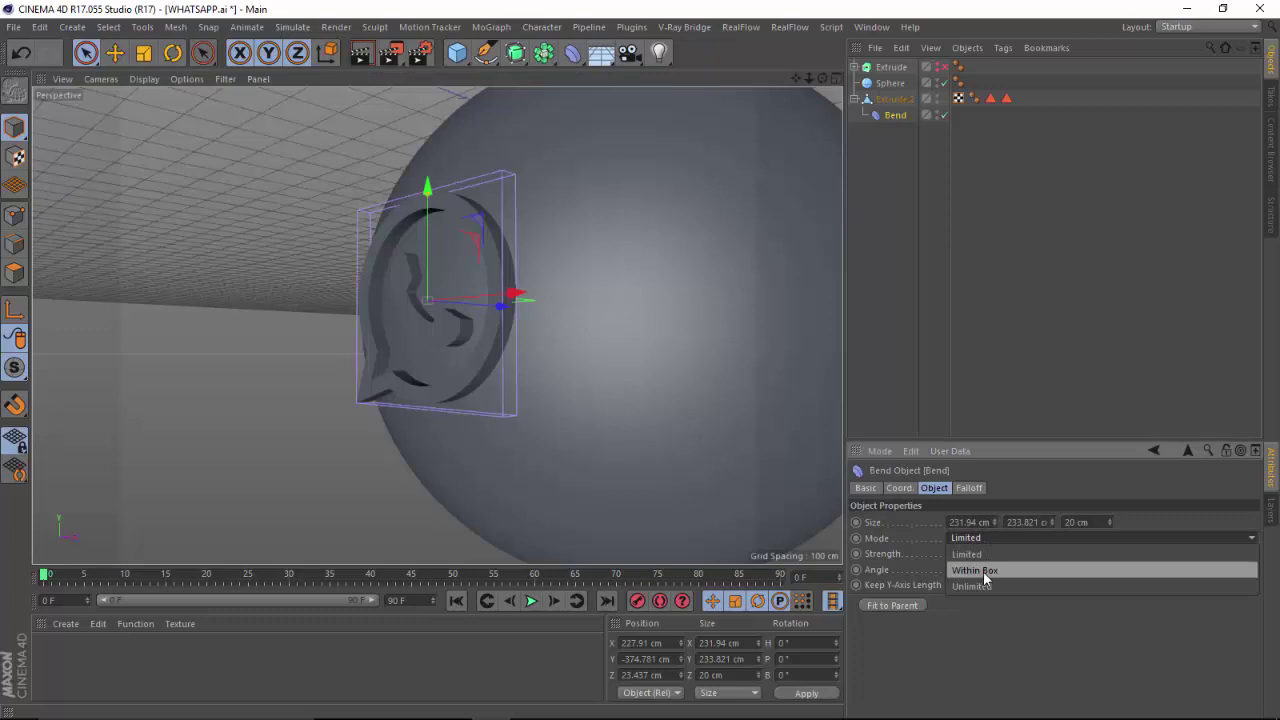
{"action": "left_click", "coordinate": [954, 626]}
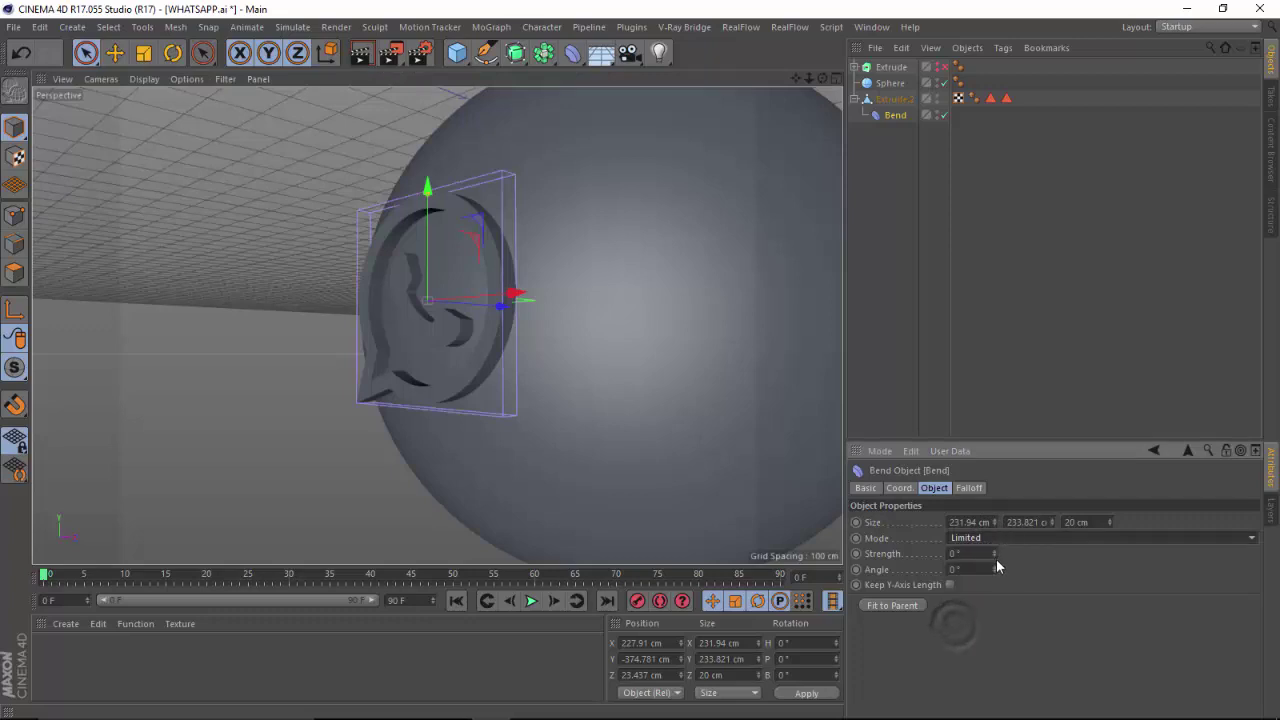
{"action": "left_click_drag", "start_coordinate": [993, 547], "coordinate": [992, 460]}
{"action": "left_click_drag", "start_coordinate": [834, 206], "coordinate": [580, 296], "text": "alt"}
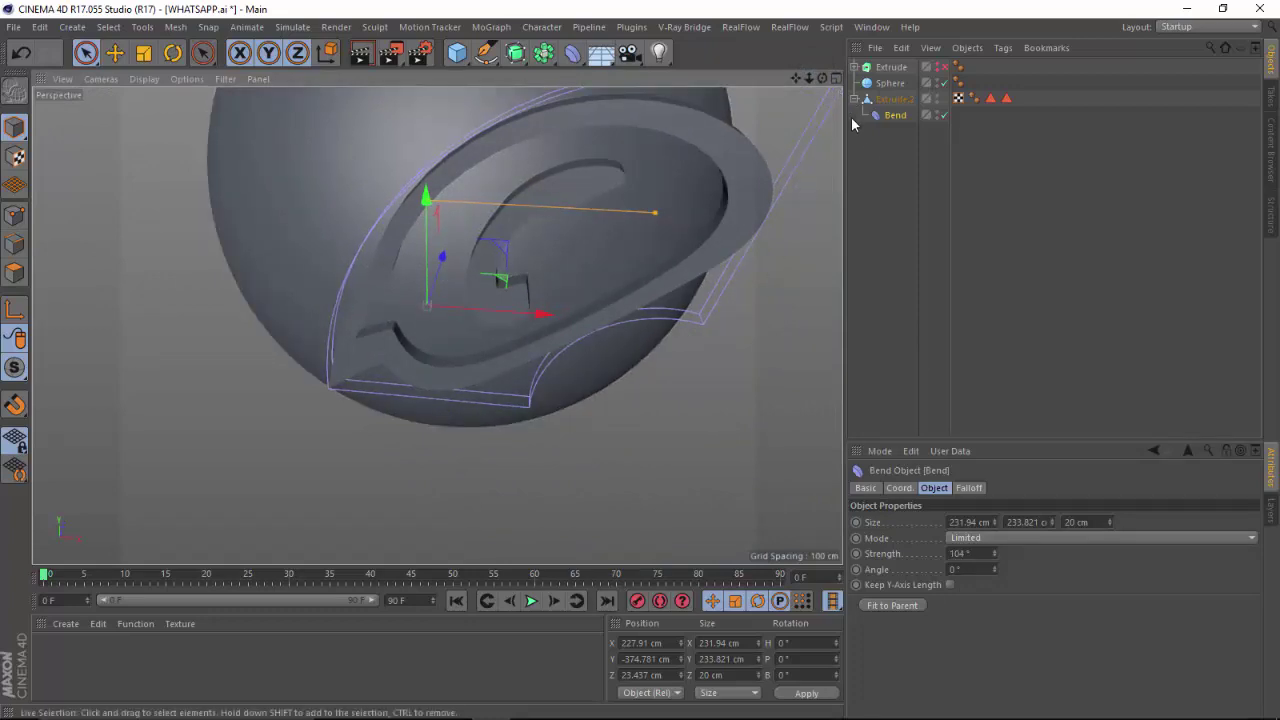
{"action": "key", "text": "ctrl+z"}
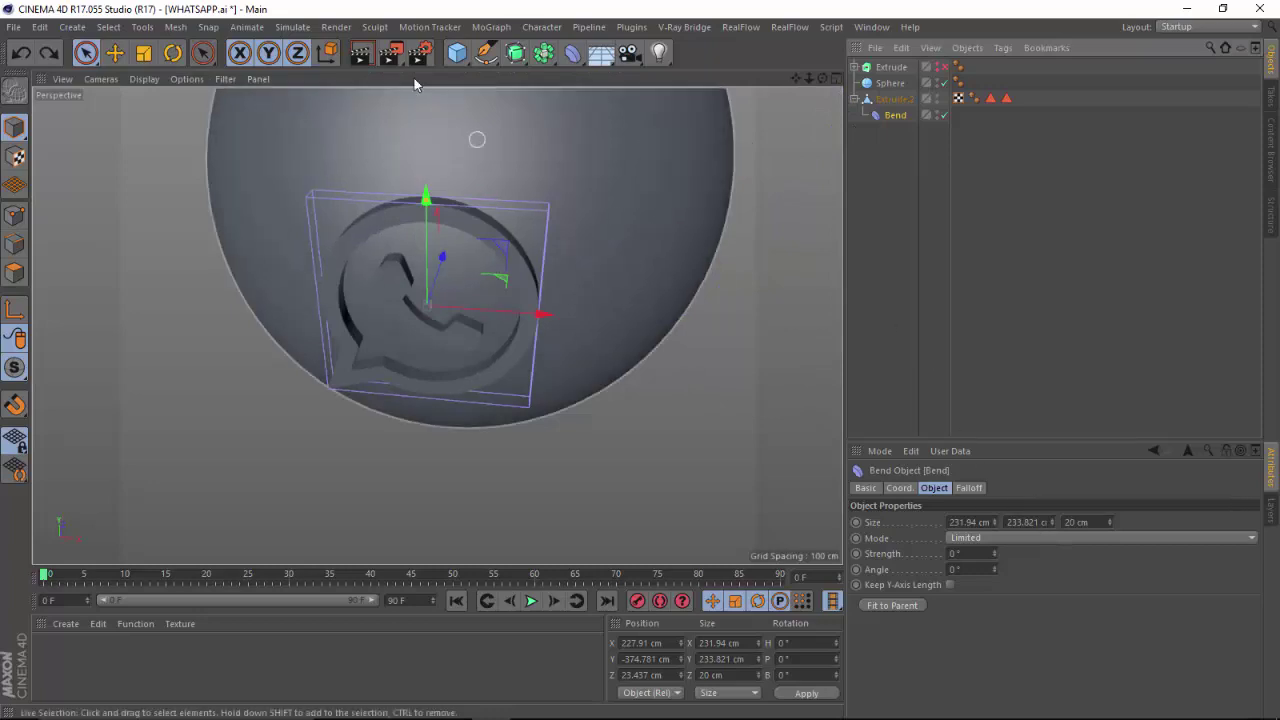
Rotate the Bend deformer 90° on heading and refit it to the logo.
{"action": "left_click", "coordinate": [173, 55]}
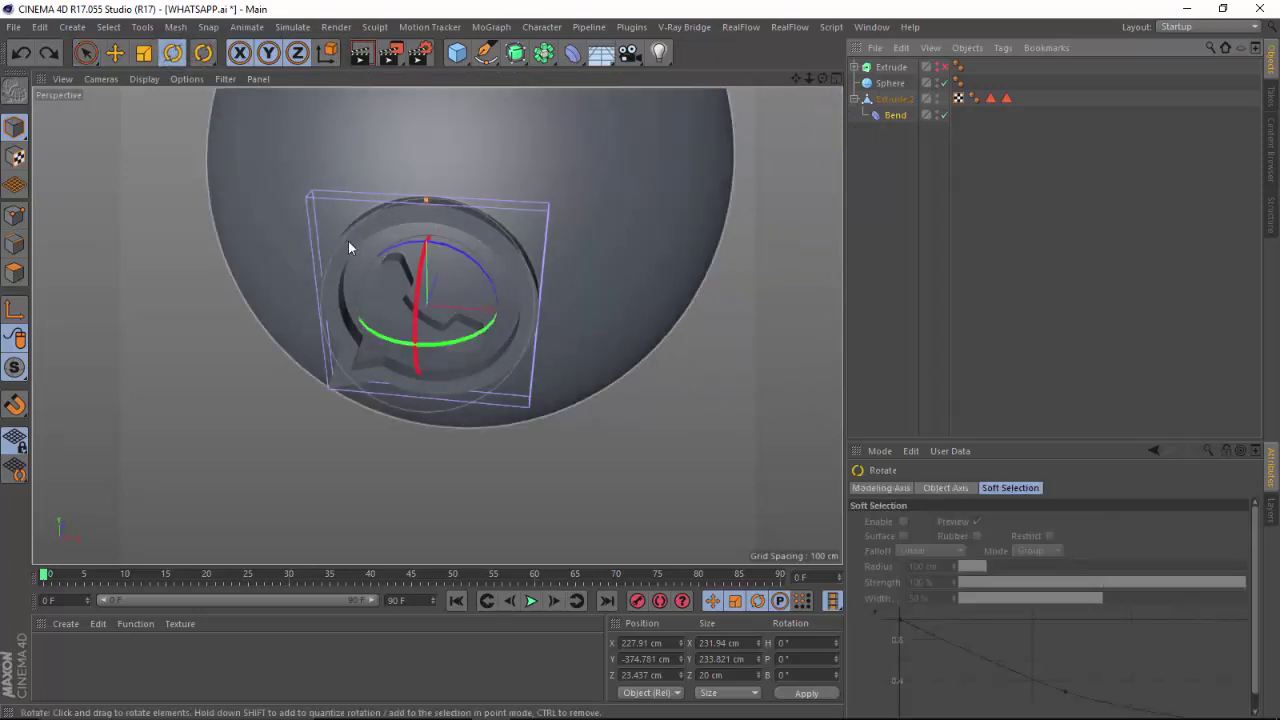
{"action": "left_click_drag", "start_coordinate": [440, 343], "coordinate": [522, 300]}
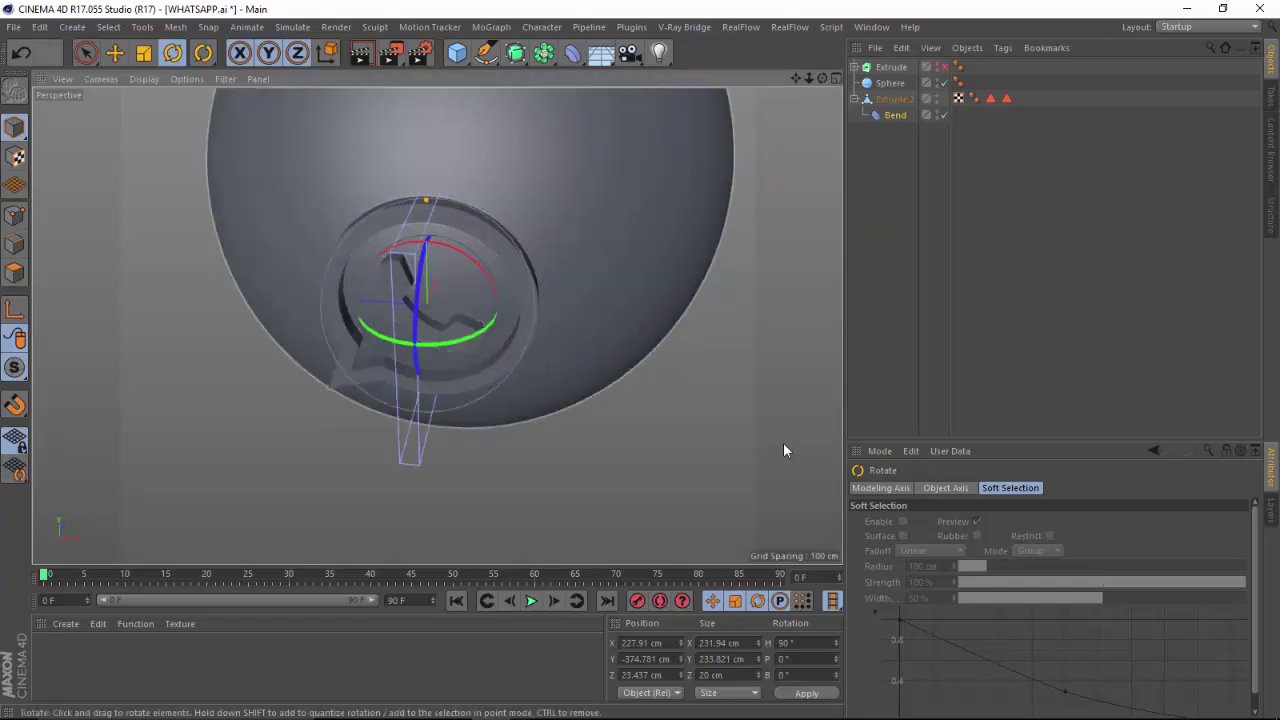
{"action": "left_click", "coordinate": [896, 118]}
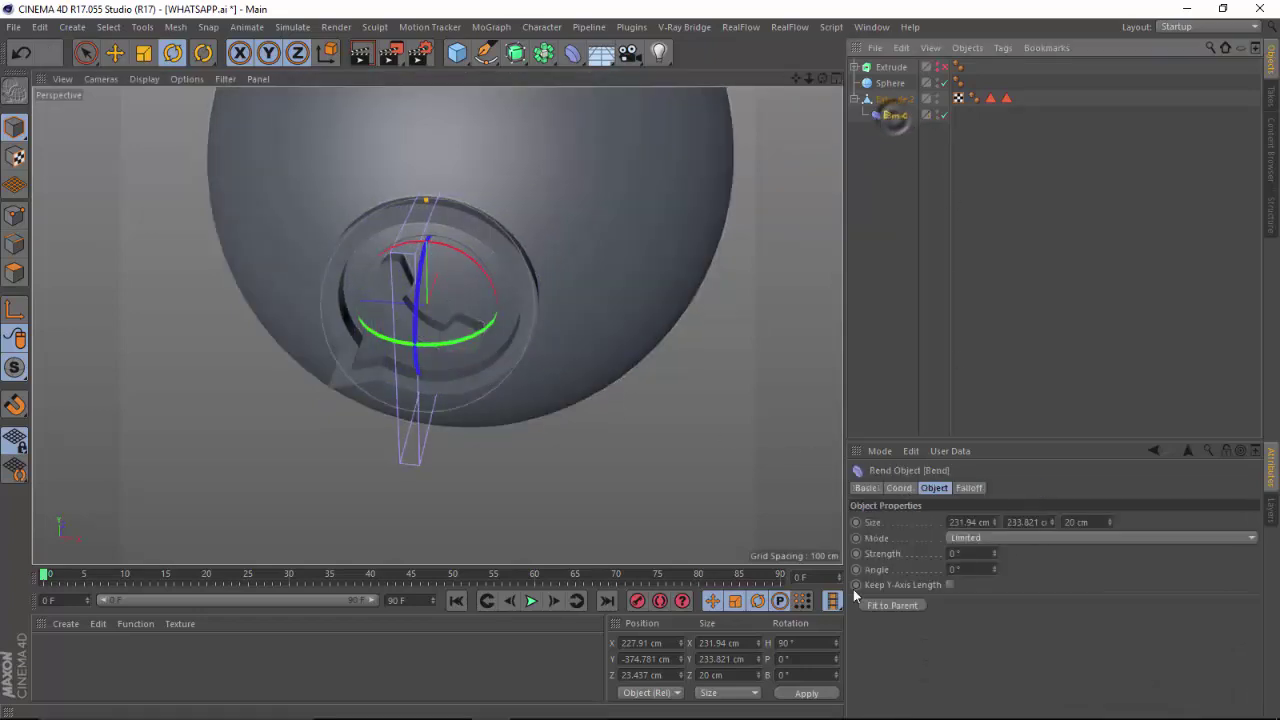
{"action": "left_click", "coordinate": [887, 605]}
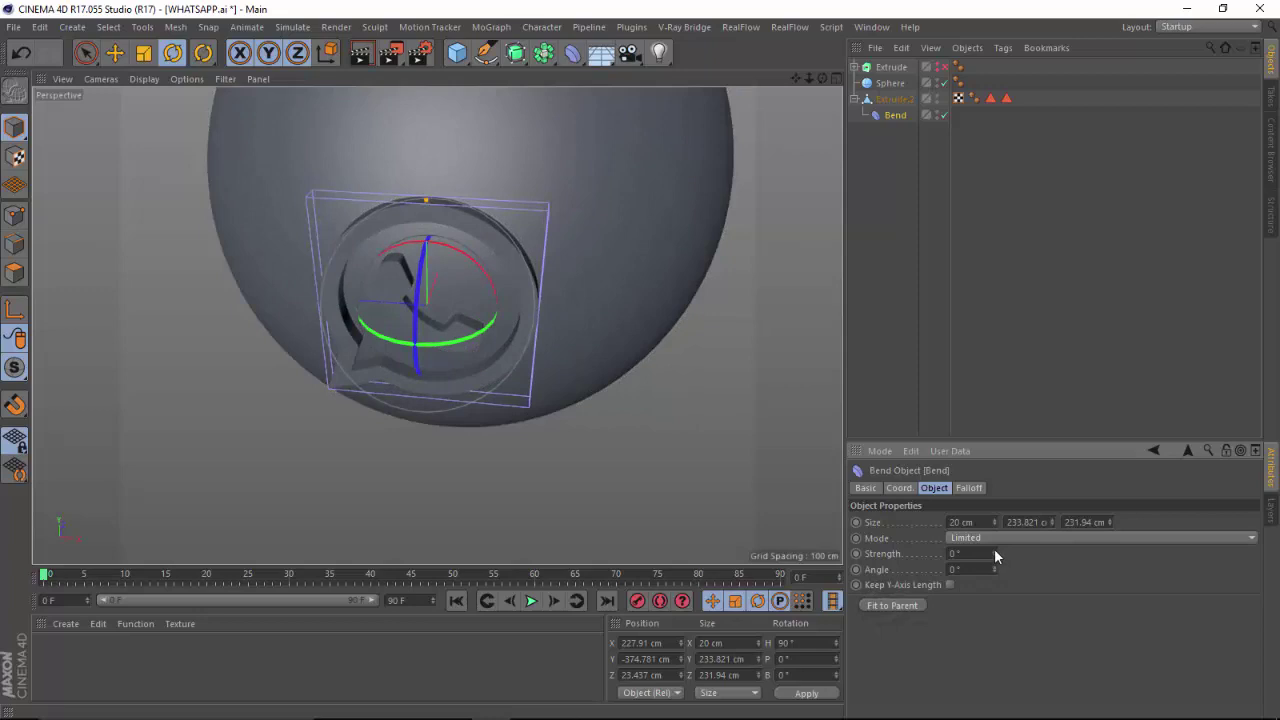
Set the Bend strength to 15° so the logo curves along the sphere.
{"action": "left_click_drag", "start_coordinate": [993, 549], "coordinate": [930, 610]}
{"action": "left_click_drag", "start_coordinate": [822, 77], "coordinate": [805, 125]}
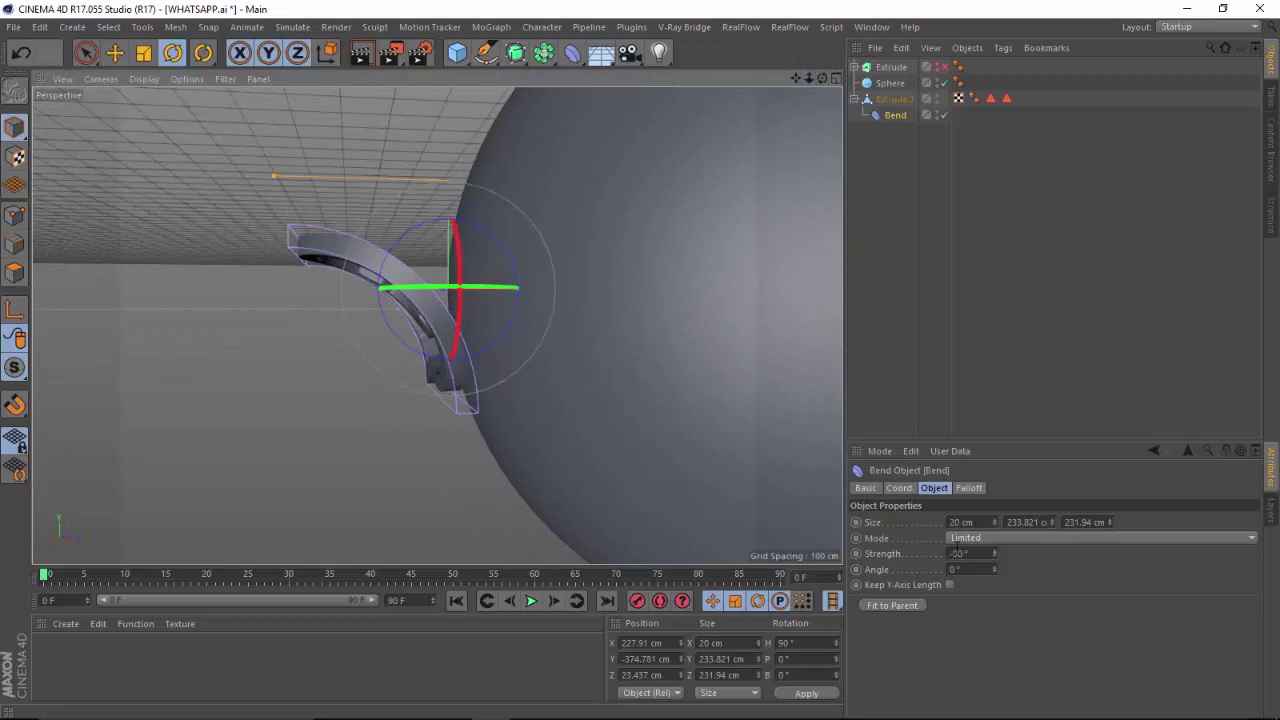
{"action": "left_click_drag", "start_coordinate": [992, 554], "coordinate": [1009, 456]}
{"action": "left_click_drag", "start_coordinate": [822, 78], "coordinate": [813, 126]}
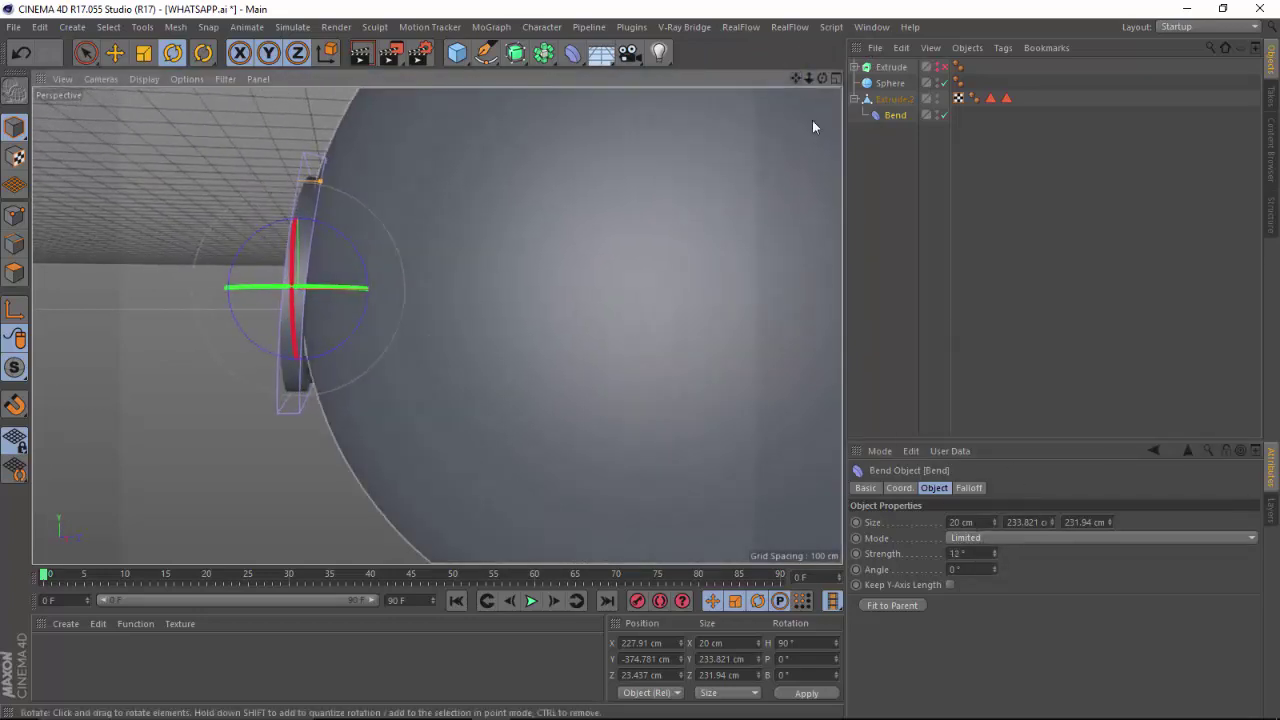
{"action": "left_click", "coordinate": [993, 549]}
{"action": "left_click", "coordinate": [993, 549]}
{"action": "left_click", "coordinate": [993, 549]}
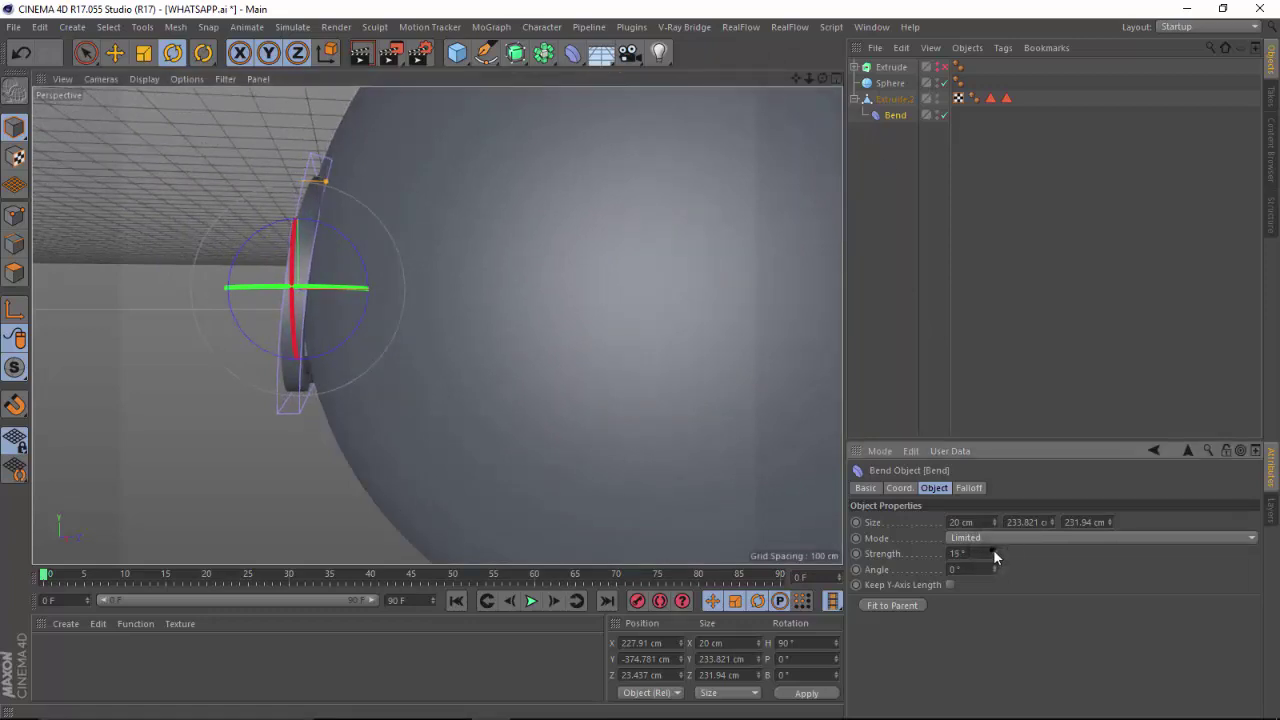
{"action": "left_click", "coordinate": [893, 100]}
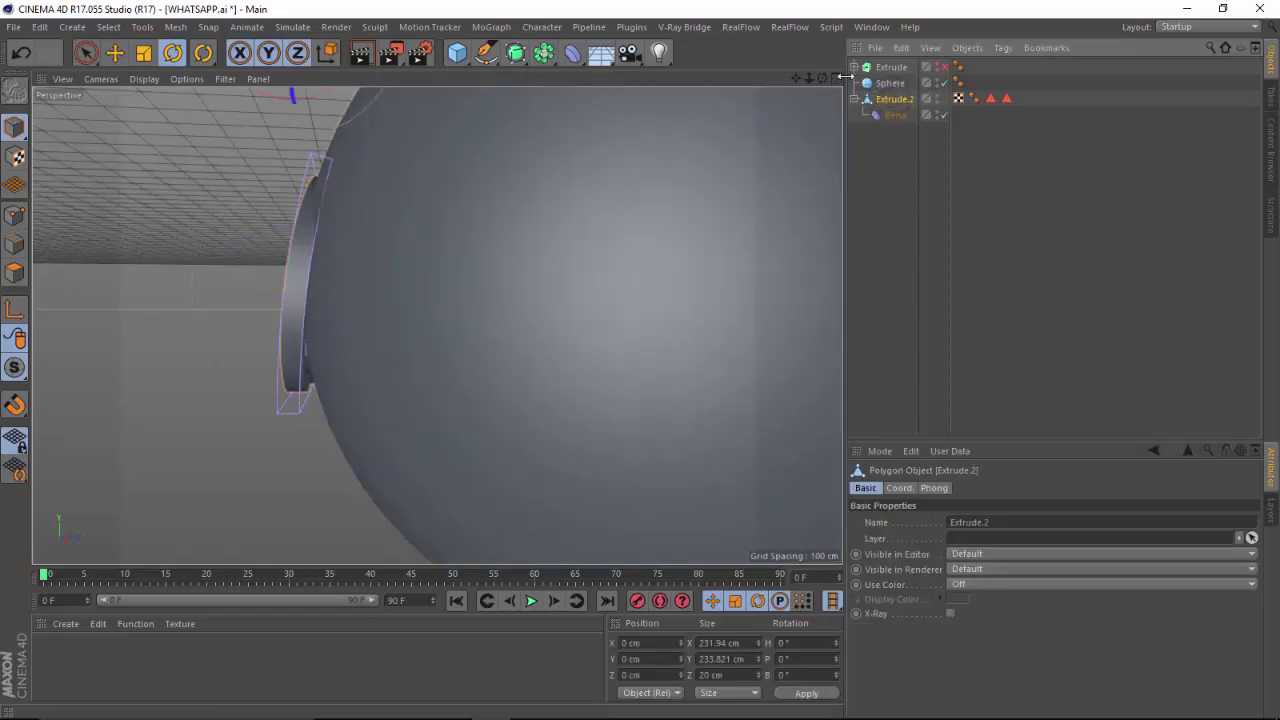
Raise Extrude.2 slightly and push it toward the sphere with the Move tool.
{"action": "left_click_drag", "start_coordinate": [808, 80], "coordinate": [678, 117]}
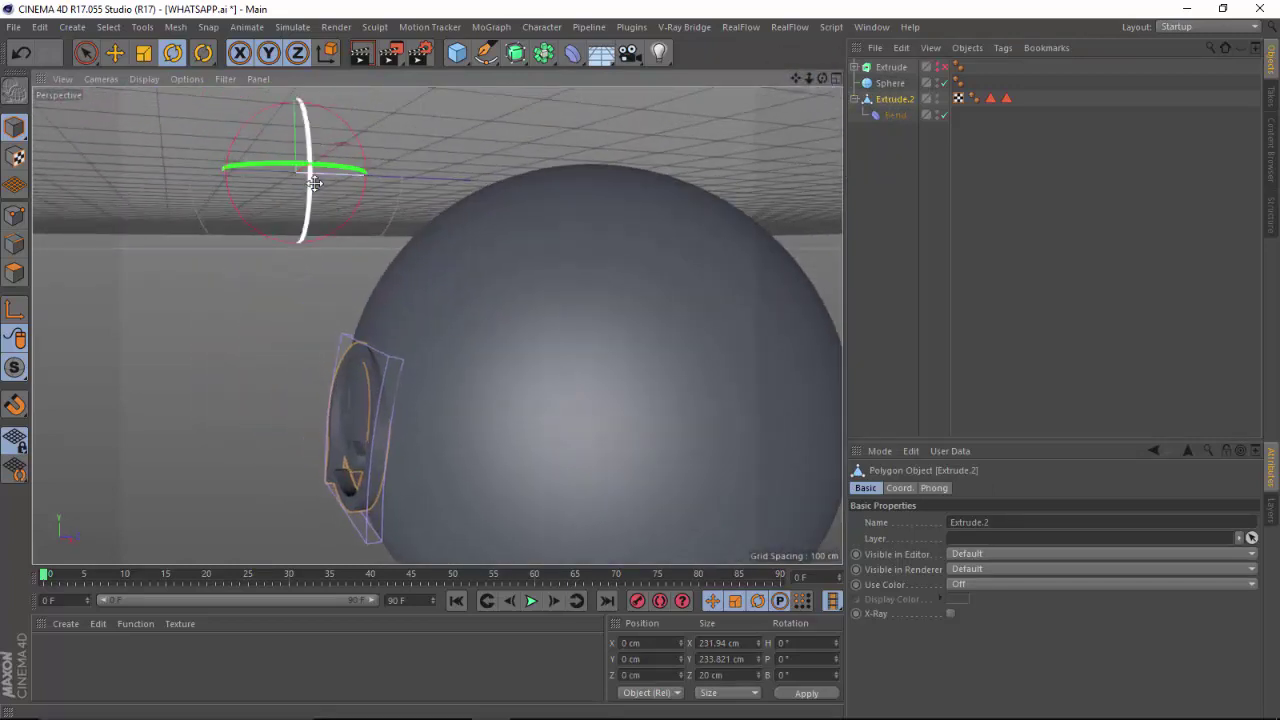
{"action": "left_click_drag", "start_coordinate": [821, 79], "coordinate": [737, 125]}
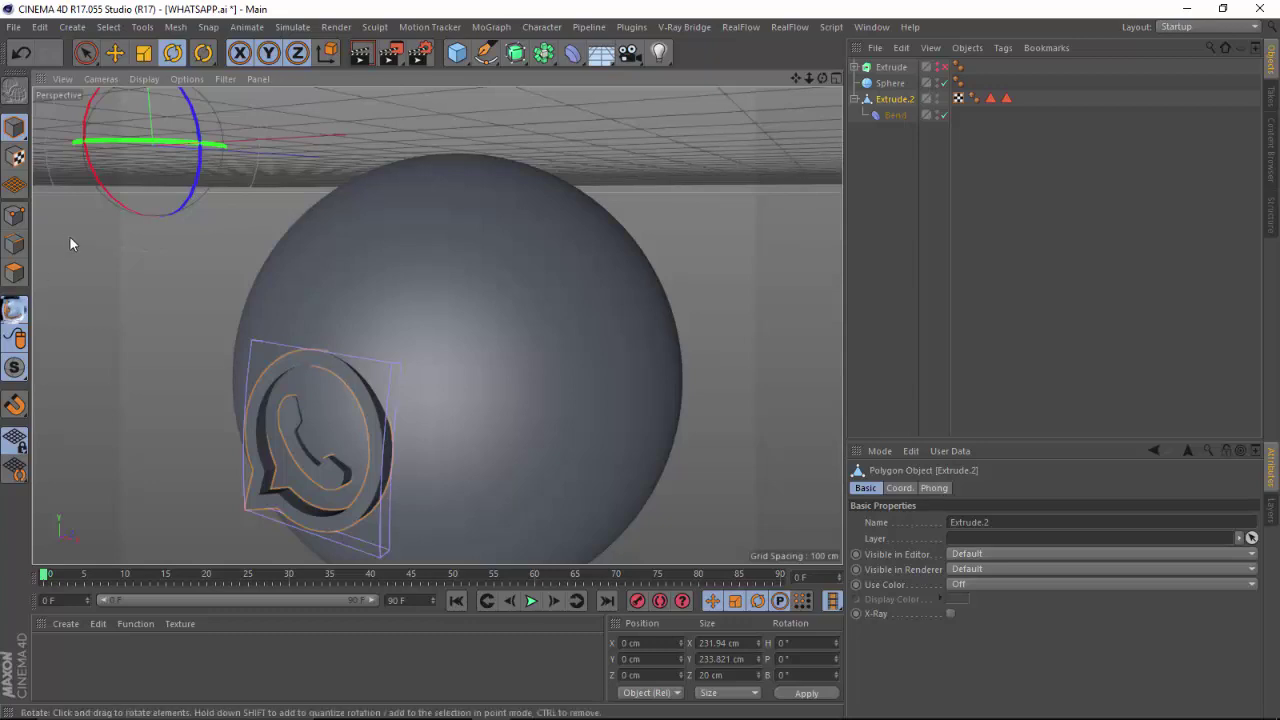
{"action": "left_click", "coordinate": [114, 53]}
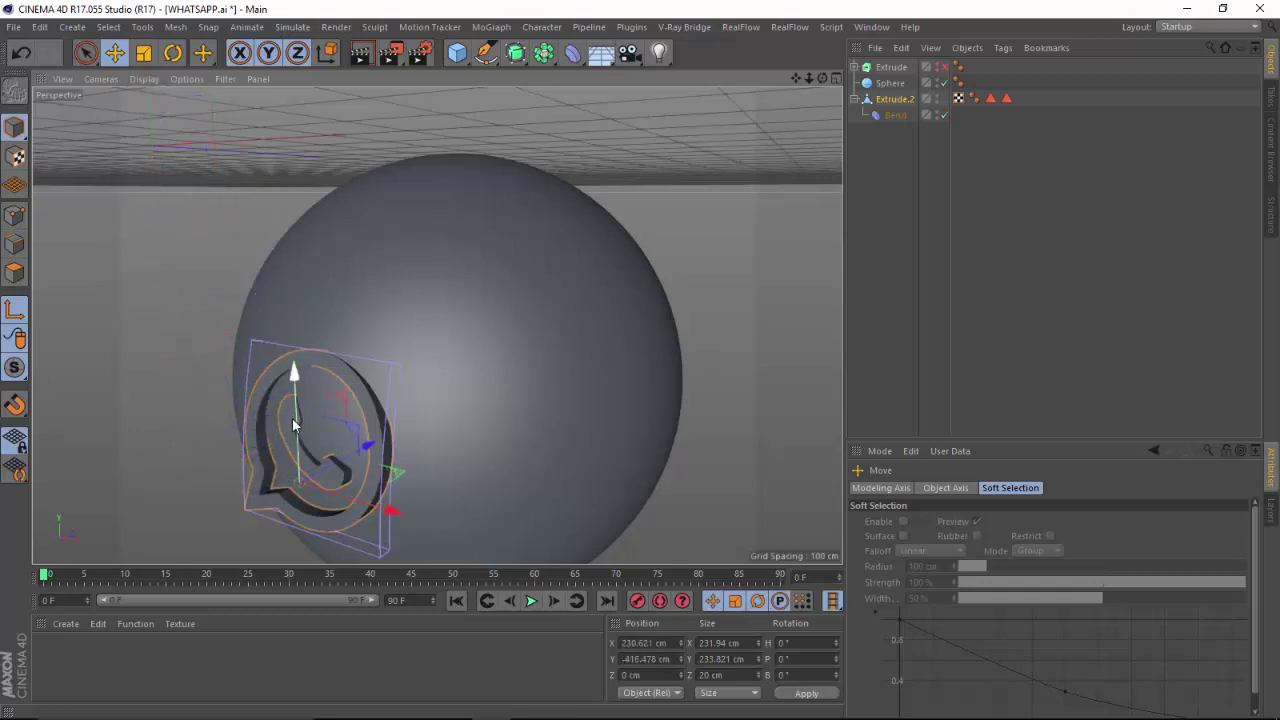
{"action": "left_click_drag", "start_coordinate": [291, 396], "coordinate": [291, 392]}
{"action": "left_click_drag", "start_coordinate": [822, 78], "coordinate": [498, 308]}
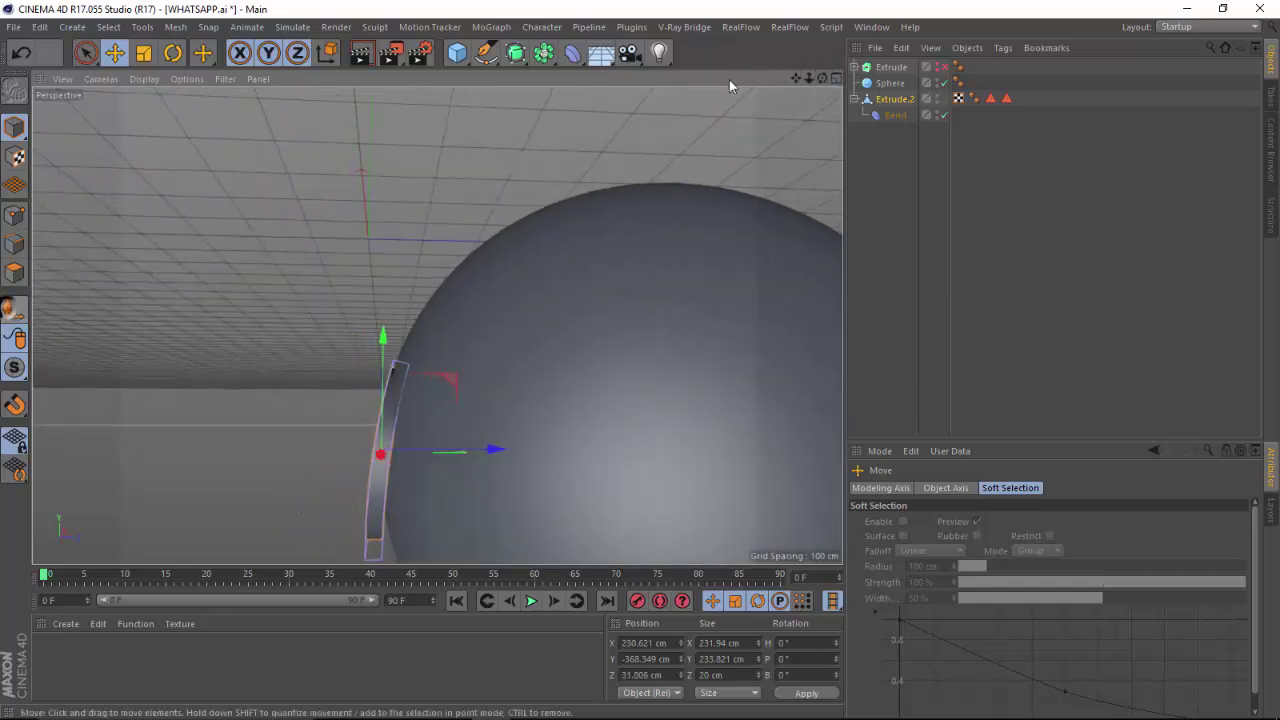
{"action": "left_click_drag", "start_coordinate": [809, 78], "coordinate": [333, 292]}
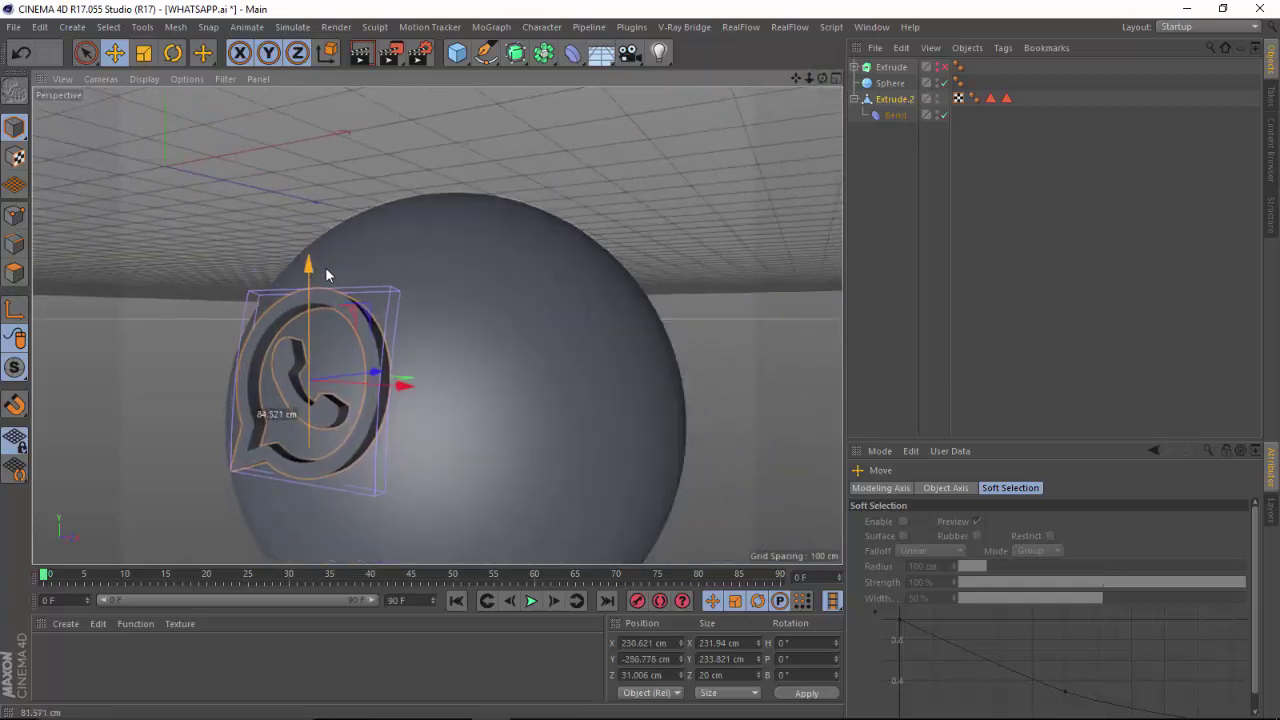
{"action": "left_click_drag", "start_coordinate": [821, 76], "coordinate": [721, 49]}
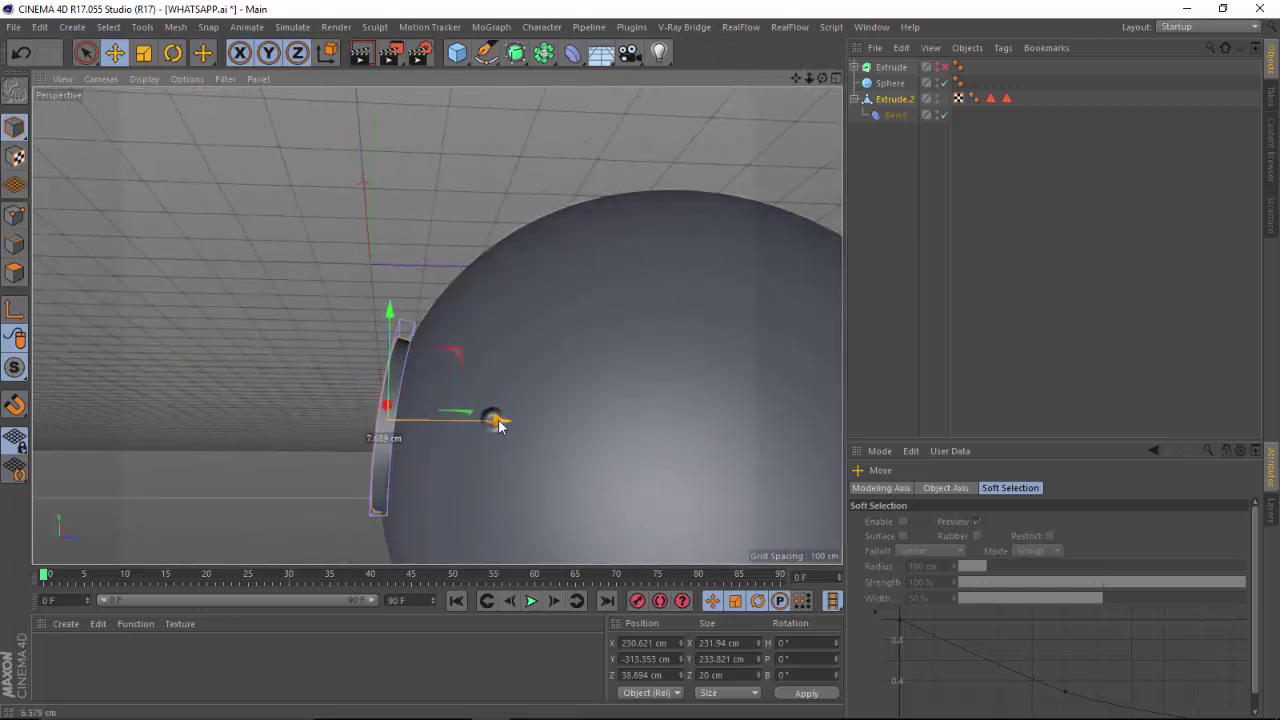
{"action": "left_click_drag", "start_coordinate": [481, 410], "coordinate": [481, 411]}
{"action": "left_click_drag", "start_coordinate": [389, 315], "coordinate": [389, 314]}
Seat the logo against the sphere at X 246.423, Y -328.615, Z 22.405 cm.
{"action": "left_click_drag", "start_coordinate": [822, 78], "coordinate": [1113, 19]}
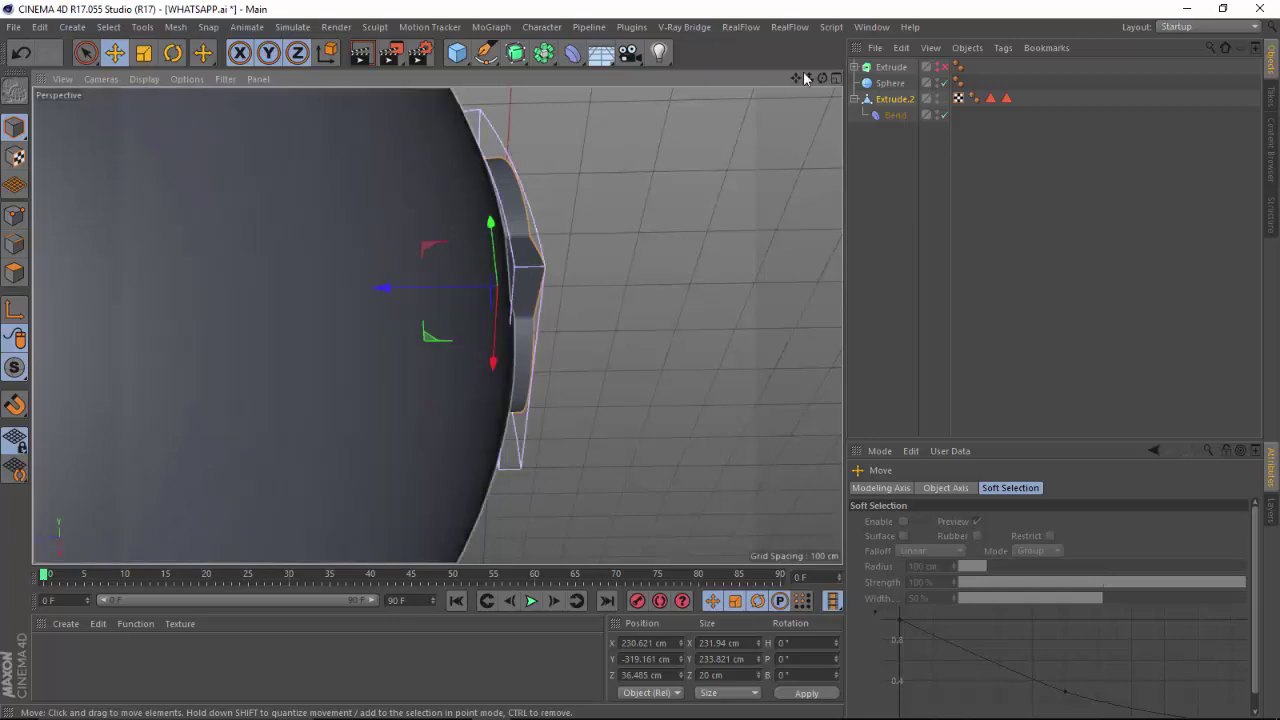
{"action": "left_click_drag", "start_coordinate": [822, 78], "coordinate": [537, 227]}
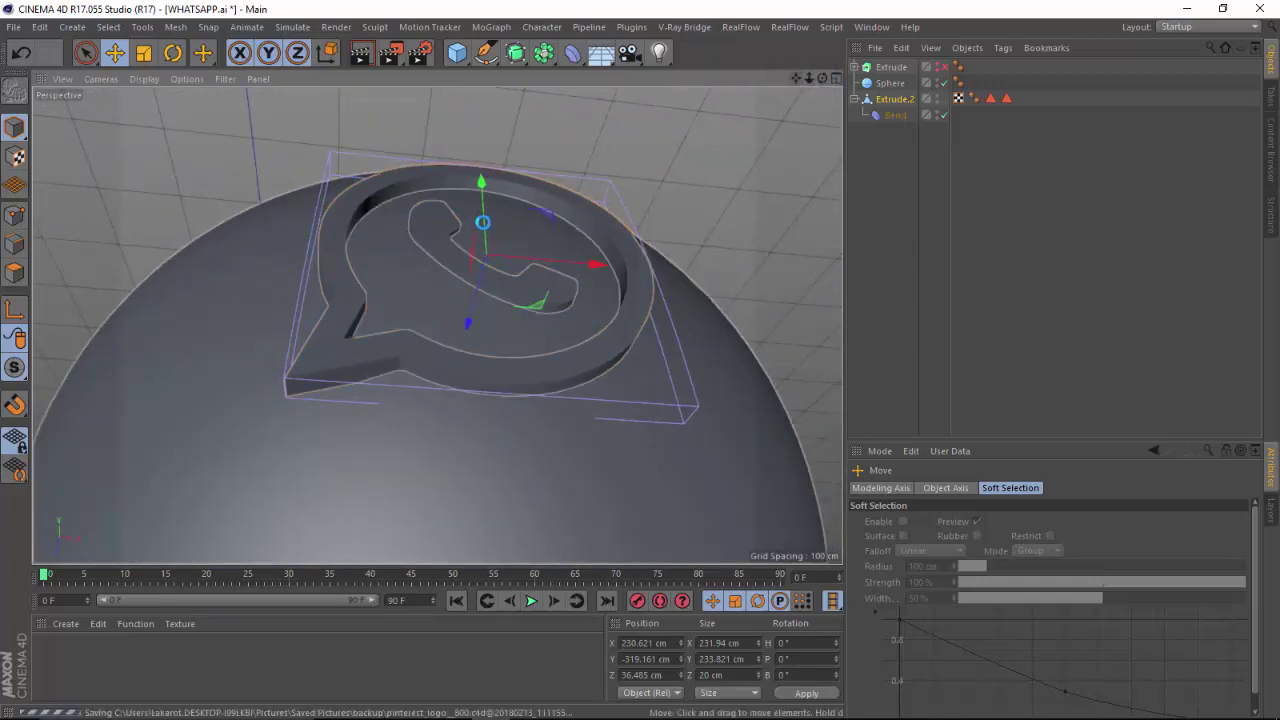
{"action": "left_click_drag", "start_coordinate": [822, 78], "coordinate": [671, 182]}
{"action": "left_click_drag", "start_coordinate": [566, 213], "coordinate": [541, 228]}
{"action": "left_click_drag", "start_coordinate": [822, 78], "coordinate": [477, 257]}
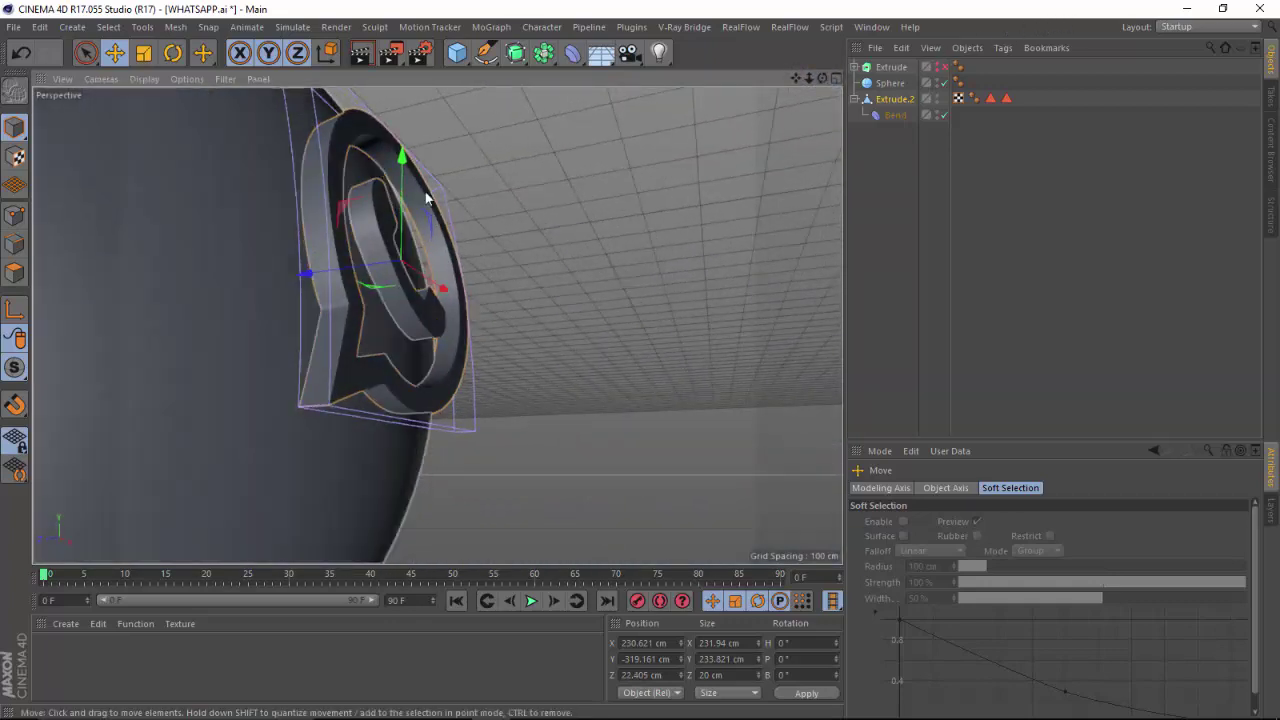
{"action": "left_click_drag", "start_coordinate": [822, 80], "coordinate": [875, 121]}
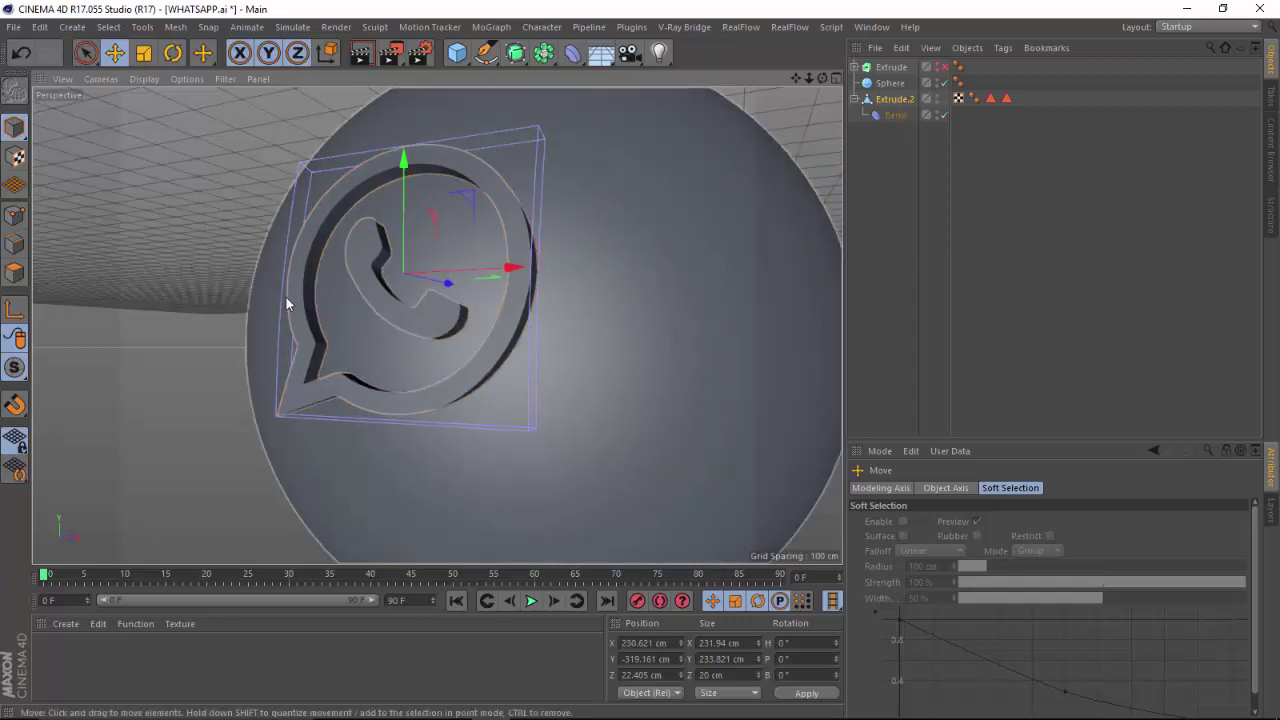
{"action": "left_click_drag", "start_coordinate": [822, 77], "coordinate": [897, 107]}
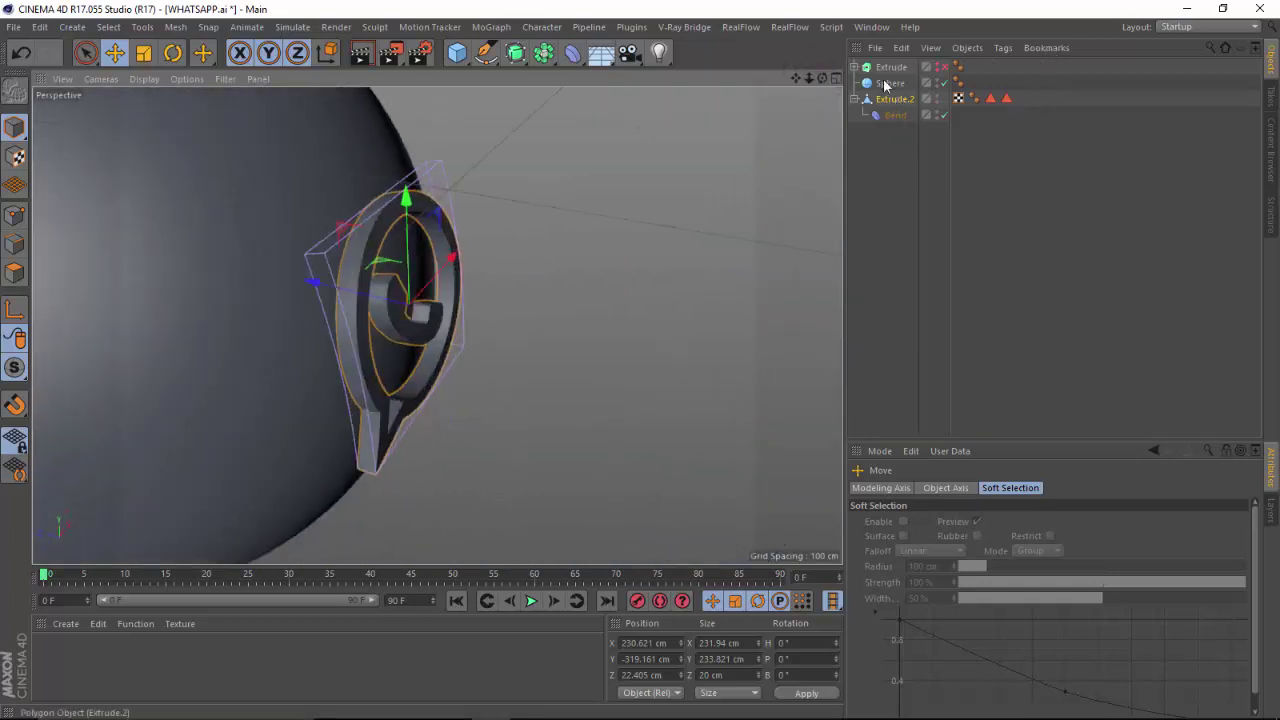
{"action": "left_click_drag", "start_coordinate": [822, 78], "coordinate": [500, 305]}
{"action": "left_click_drag", "start_coordinate": [436, 163], "coordinate": [446, 189]}
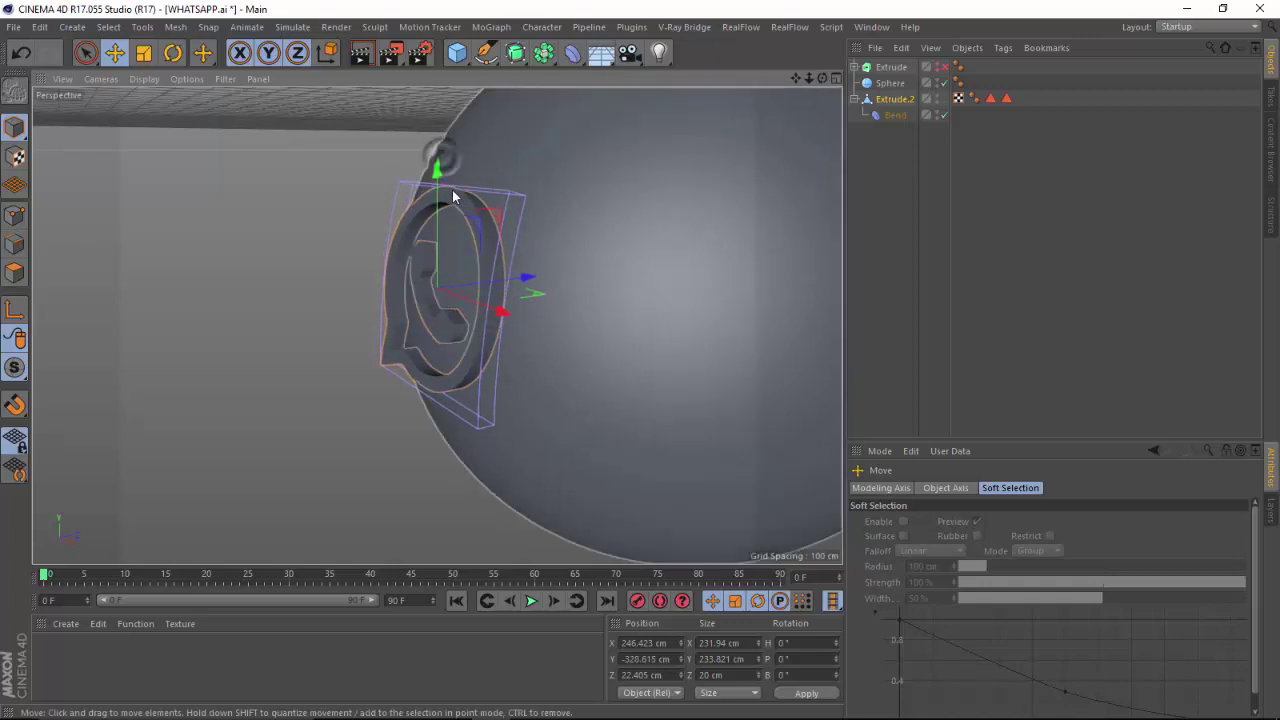
{"action": "left_click_drag", "start_coordinate": [822, 78], "coordinate": [884, 121]}
Raise Bend strength to 26° and lift Extrude.2 to Y -270.493, Z 34.866 cm.
{"action": "left_click", "coordinate": [893, 115]}
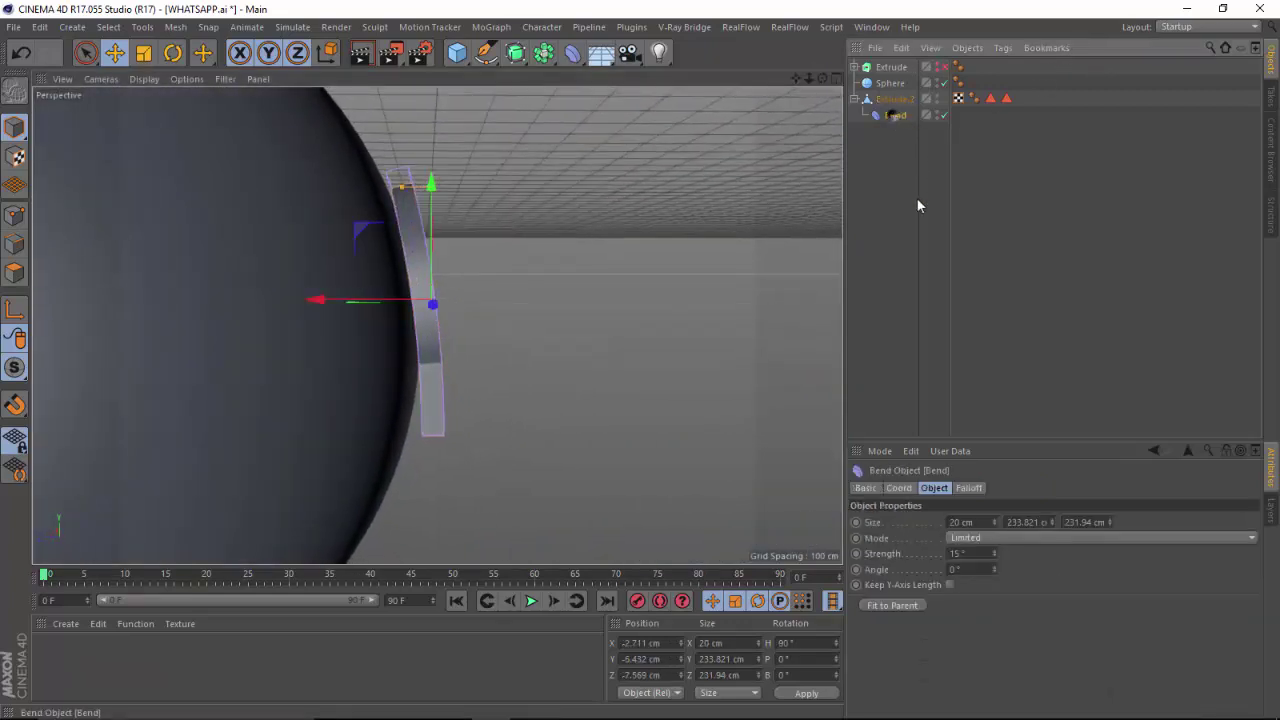
{"action": "left_click_drag", "start_coordinate": [993, 549], "coordinate": [995, 550]}
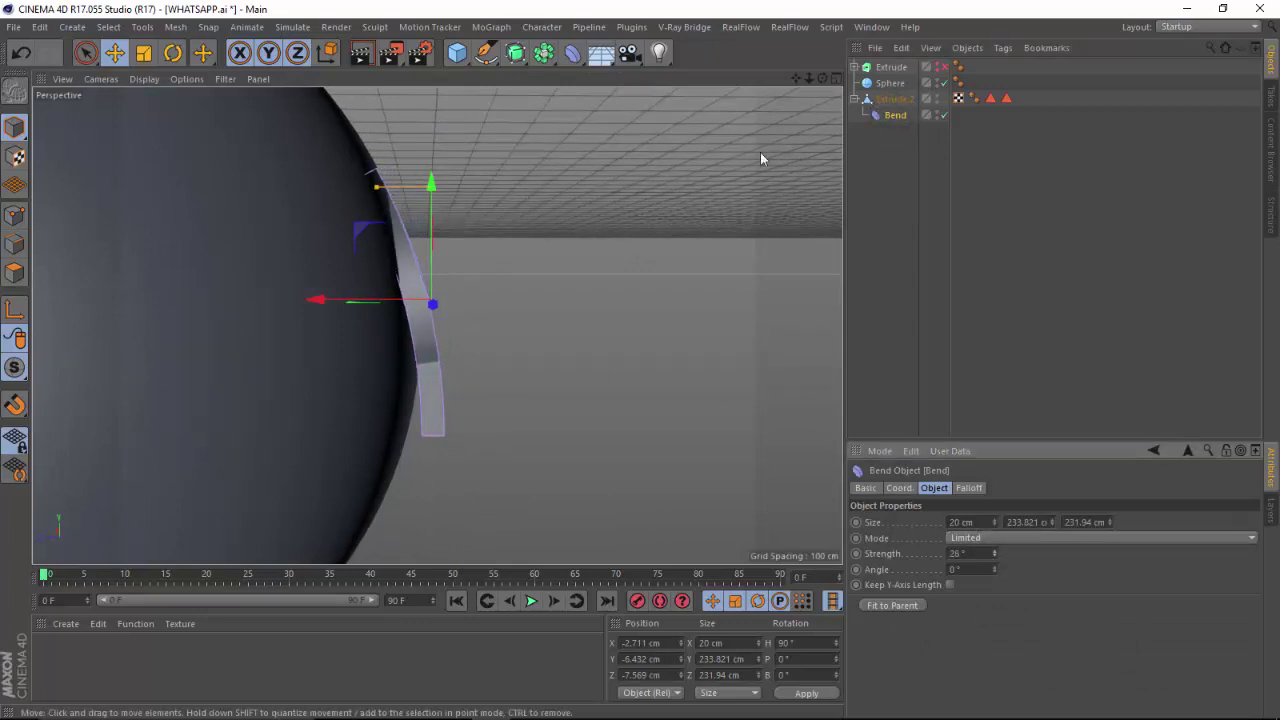
{"action": "left_click", "coordinate": [893, 99]}
{"action": "left_click_drag", "start_coordinate": [411, 167], "coordinate": [409, 161]}
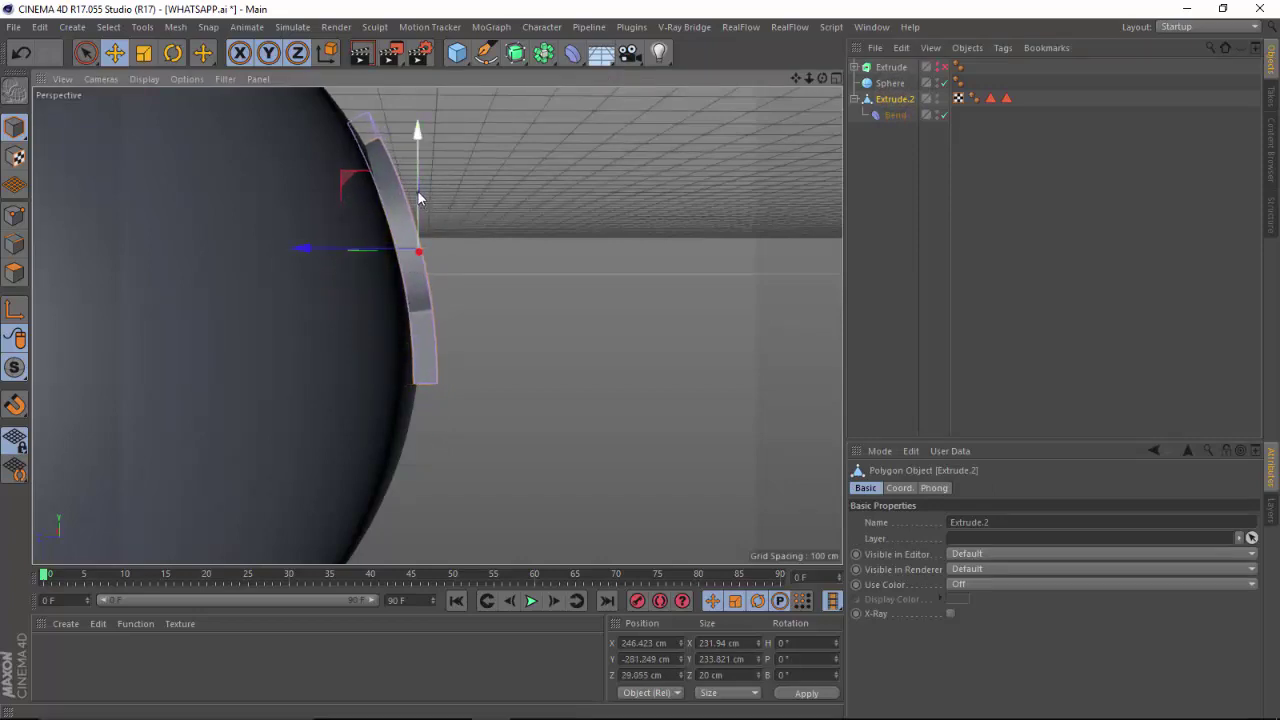
{"action": "left_click_drag", "start_coordinate": [418, 193], "coordinate": [417, 183]}
{"action": "left_click_drag", "start_coordinate": [333, 233], "coordinate": [326, 237]}
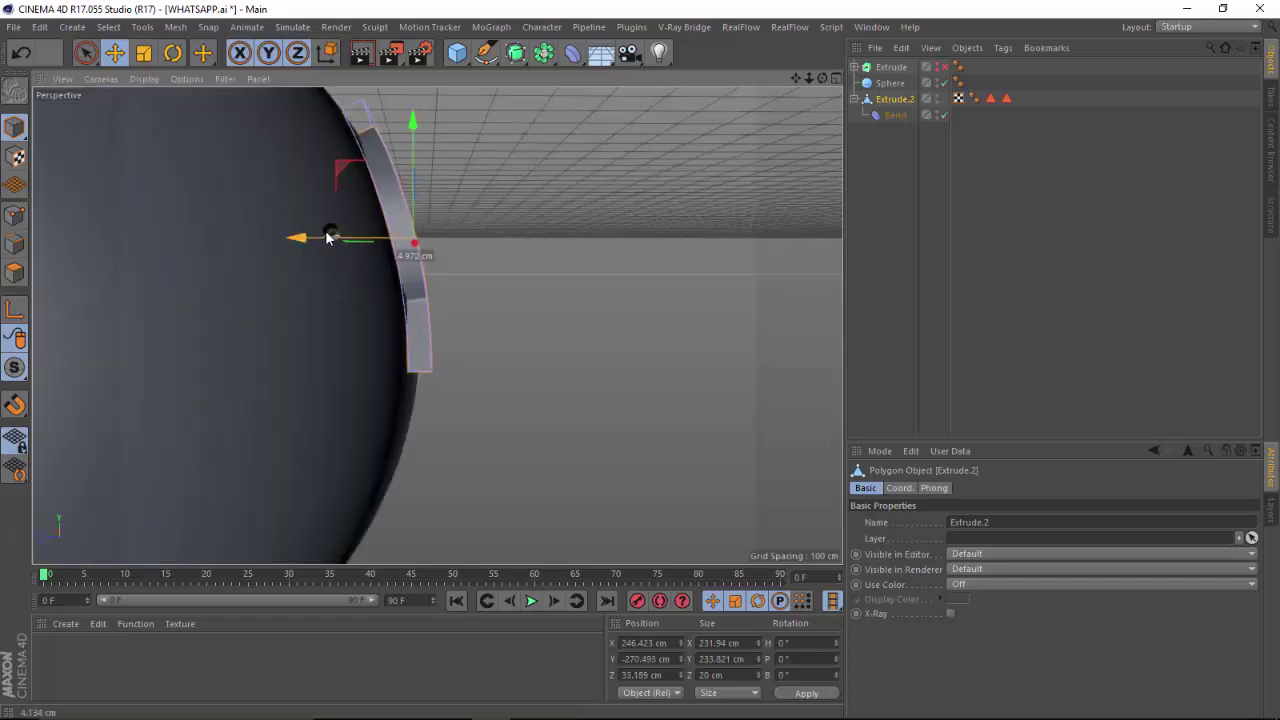
{"action": "left_click_drag", "start_coordinate": [821, 76], "coordinate": [619, 231]}
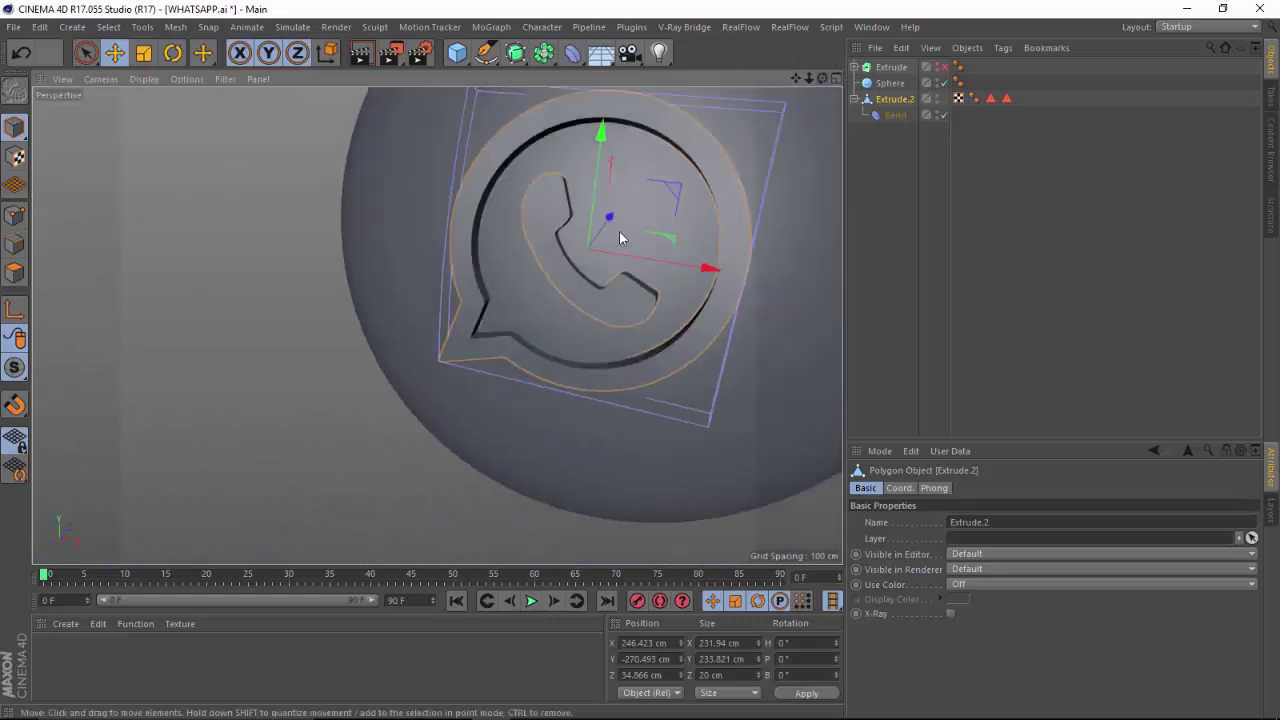
{"action": "left_click_drag", "start_coordinate": [816, 76], "coordinate": [761, 94]}
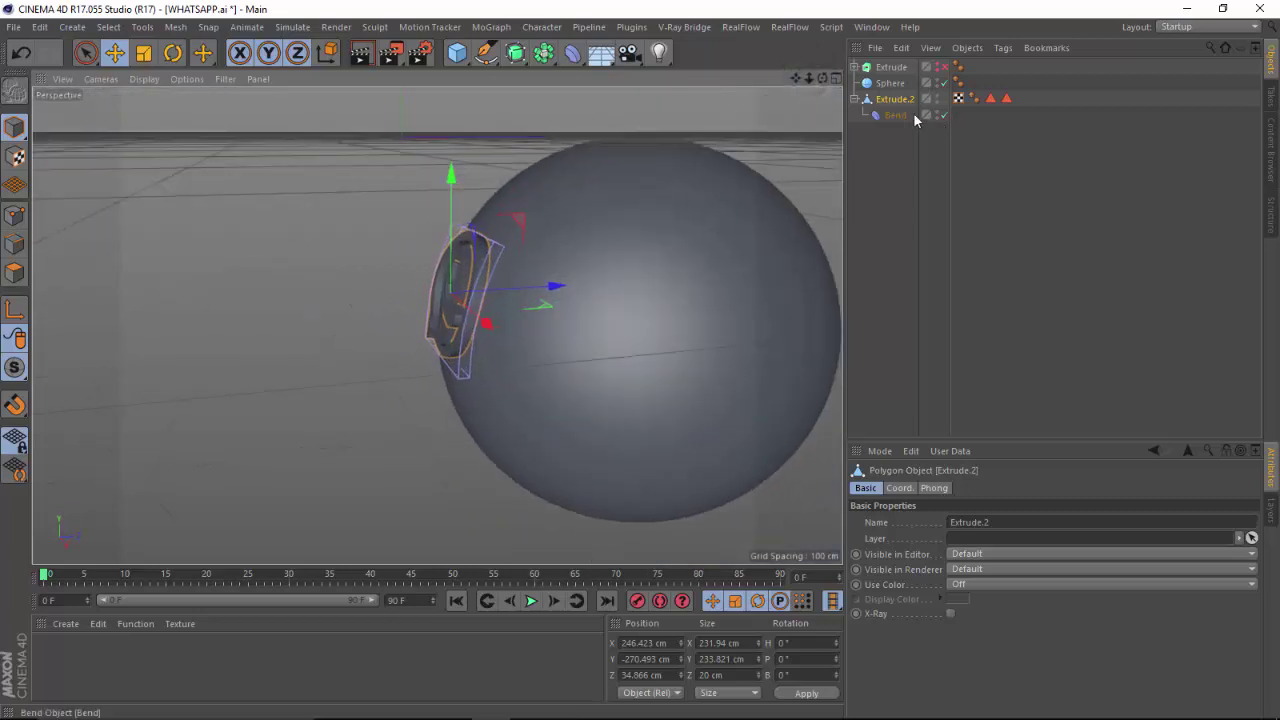
Scale the Sphere up to about 110% so it engulfs the logo.
{"action": "left_click", "coordinate": [890, 84]}
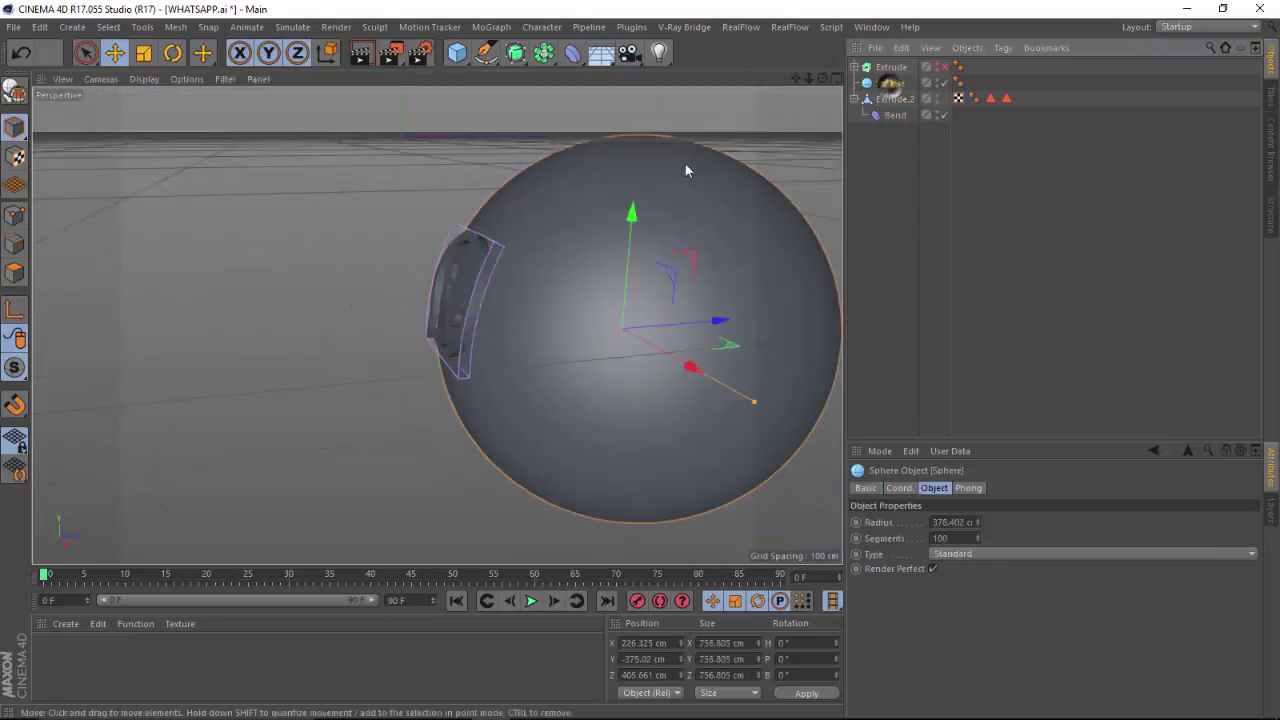
{"action": "left_click", "coordinate": [143, 53]}
{"action": "left_click_drag", "start_coordinate": [702, 270], "coordinate": [807, 263]}
{"action": "left_click", "coordinate": [893, 99]}
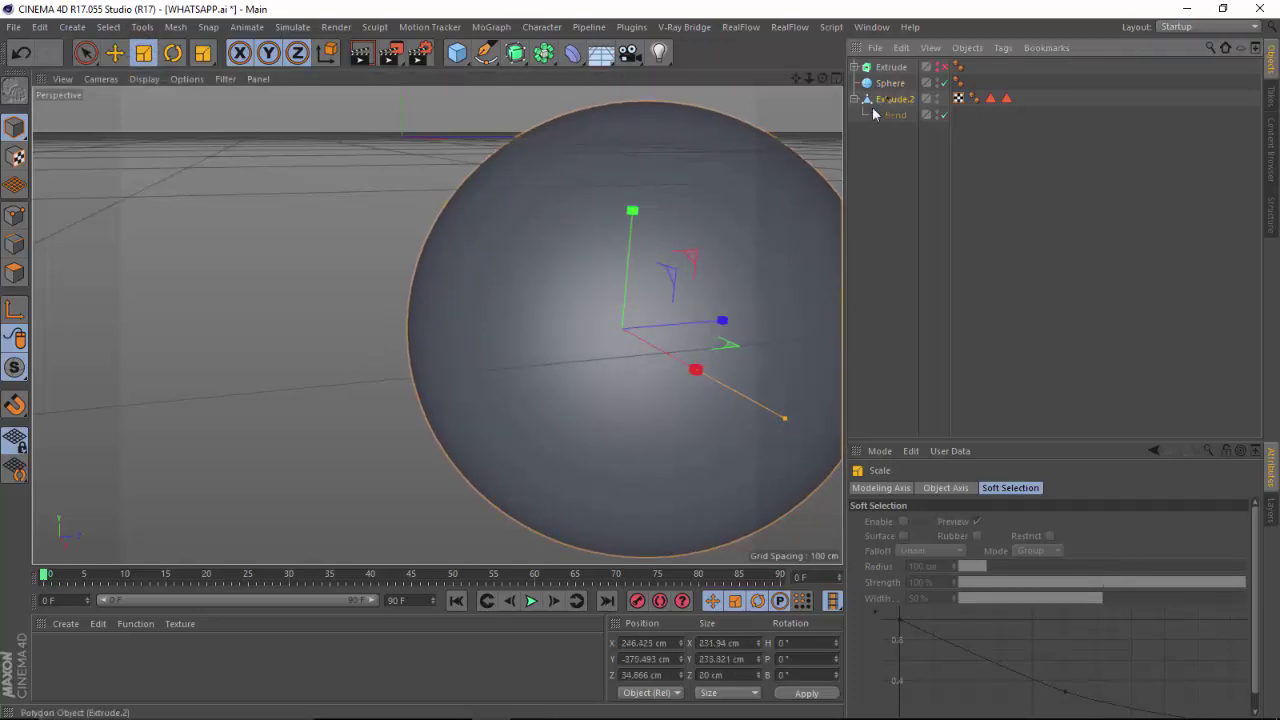
Move Extrude.2 out, up and sideways onto the front of the enlarged sphere.
{"action": "left_click", "coordinate": [115, 56]}
{"action": "left_click_drag", "start_coordinate": [553, 290], "coordinate": [526, 295]}
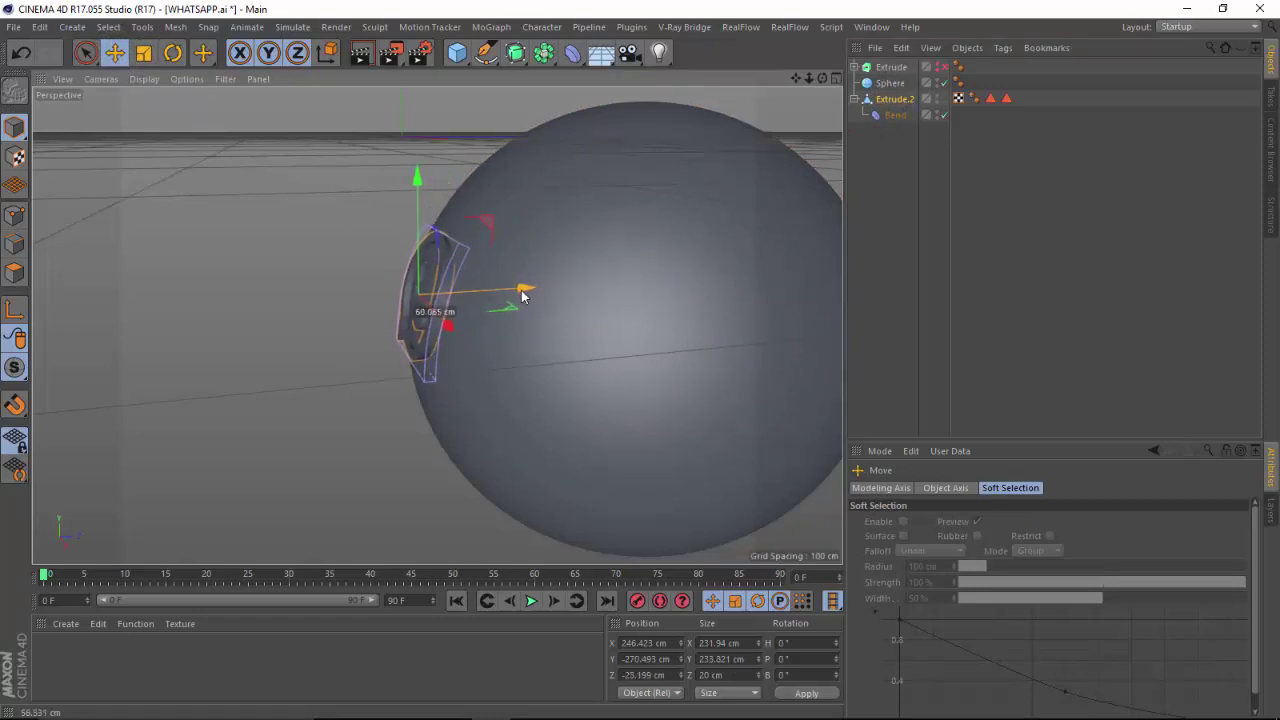
{"action": "left_click_drag", "start_coordinate": [418, 218], "coordinate": [418, 204]}
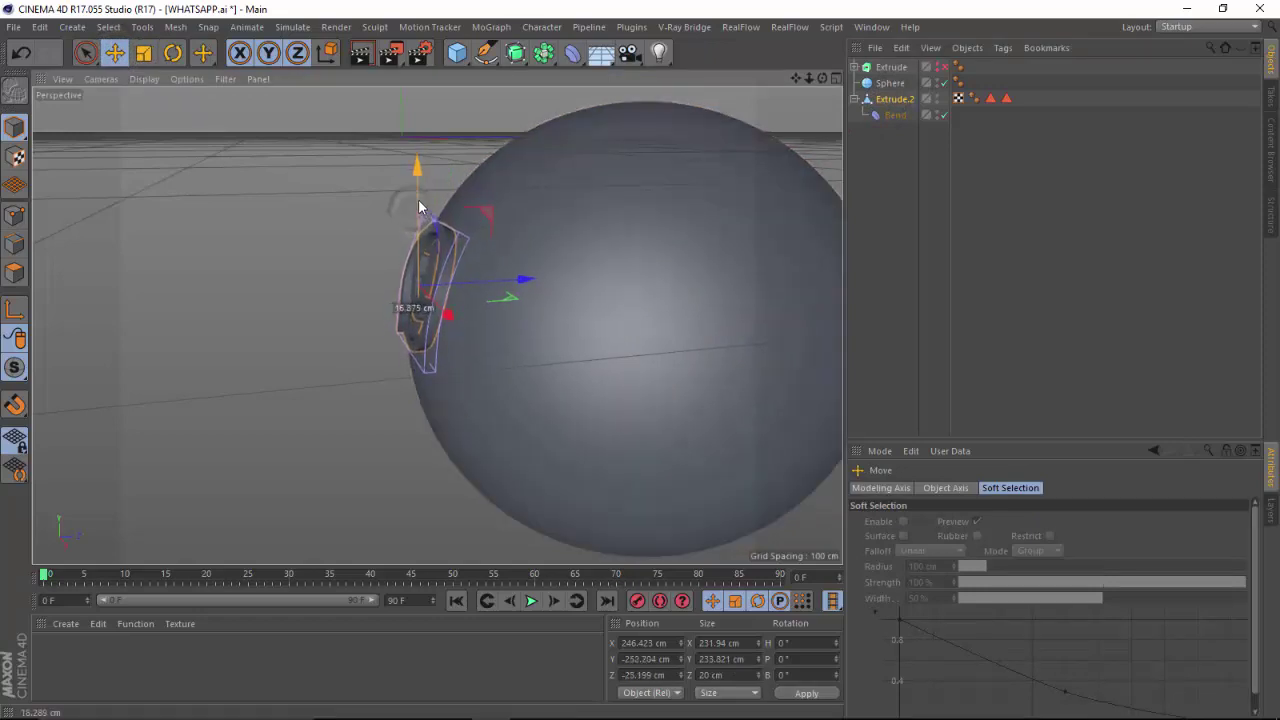
{"action": "left_click_drag", "start_coordinate": [516, 285], "coordinate": [528, 277]}
{"action": "mouse_move", "coordinate": [823, 79]}
{"action": "left_mouse_down"}
{"action": "mouse_move", "coordinate": [1086, 46]}
{"action": "mouse_move", "coordinate": [1123, 54]}
{"action": "mouse_move", "coordinate": [1103, 100]}
{"action": "mouse_move", "coordinate": [1014, 204]}
{"action": "mouse_move", "coordinate": [924, 242]}
{"action": "mouse_move", "coordinate": [835, 54]}
{"action": "mouse_move", "coordinate": [779, 62]}
{"action": "mouse_move", "coordinate": [821, 66]}
{"action": "left_mouse_up"}
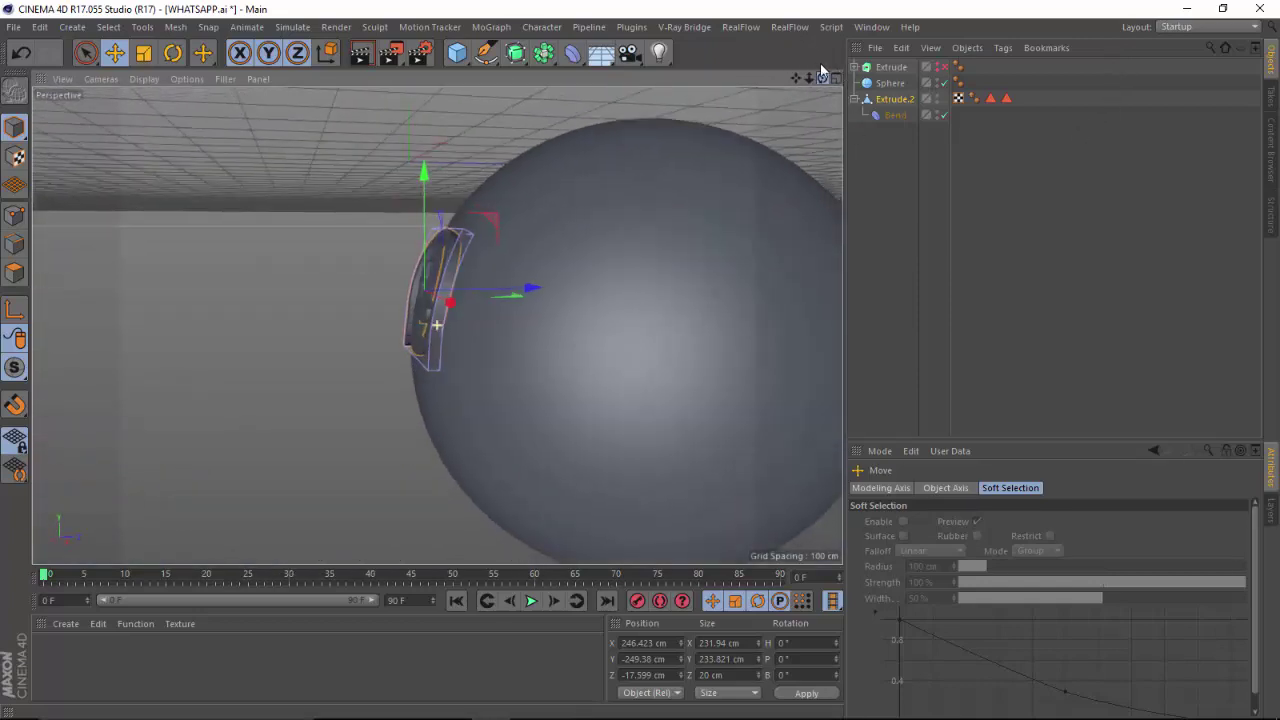
{"action": "left_click_drag", "start_coordinate": [450, 307], "coordinate": [442, 306]}
{"action": "left_click_drag", "start_coordinate": [818, 77], "coordinate": [910, 49]}
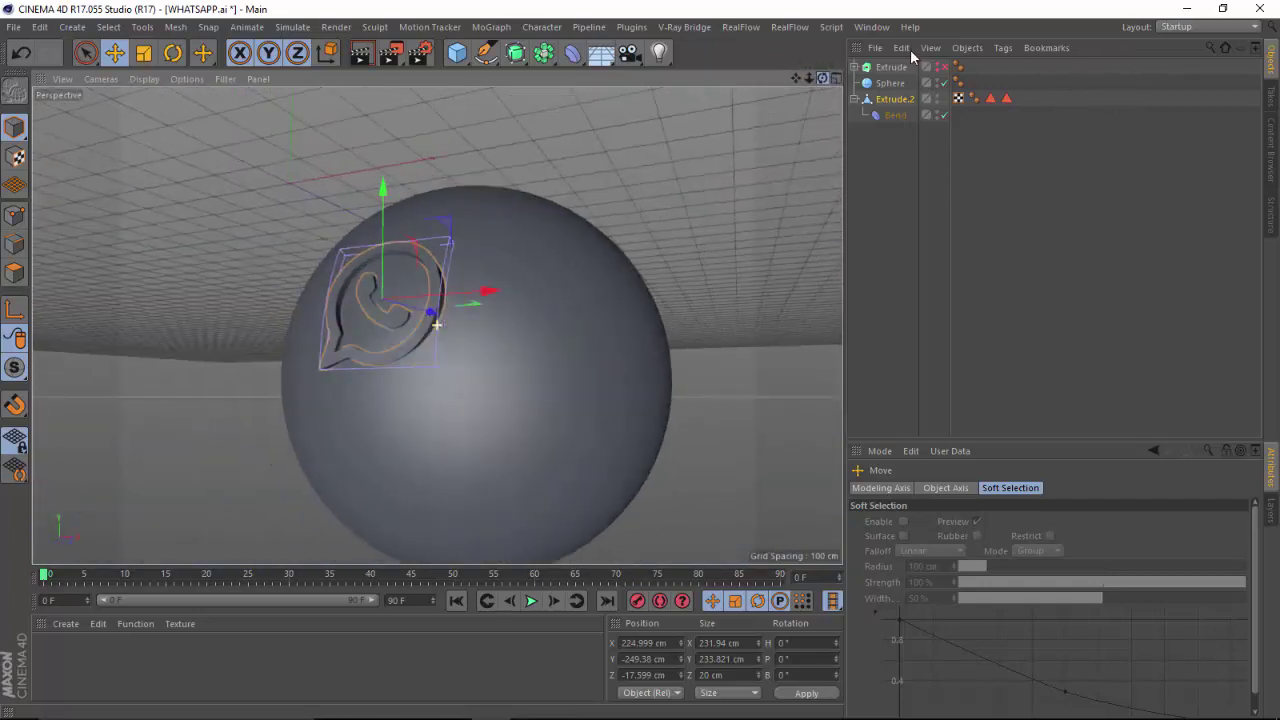
Set the logo's final height and pitch it about -5.437° to follow the sphere.
{"action": "scroll", "coordinate": [434, 323], "scroll_direction": "up", "scroll_amount": 5}
{"action": "scroll", "coordinate": [550, 159], "scroll_direction": "down", "scroll_amount": 3}
{"action": "scroll", "coordinate": [373, 264], "scroll_direction": "up", "scroll_amount": 2}
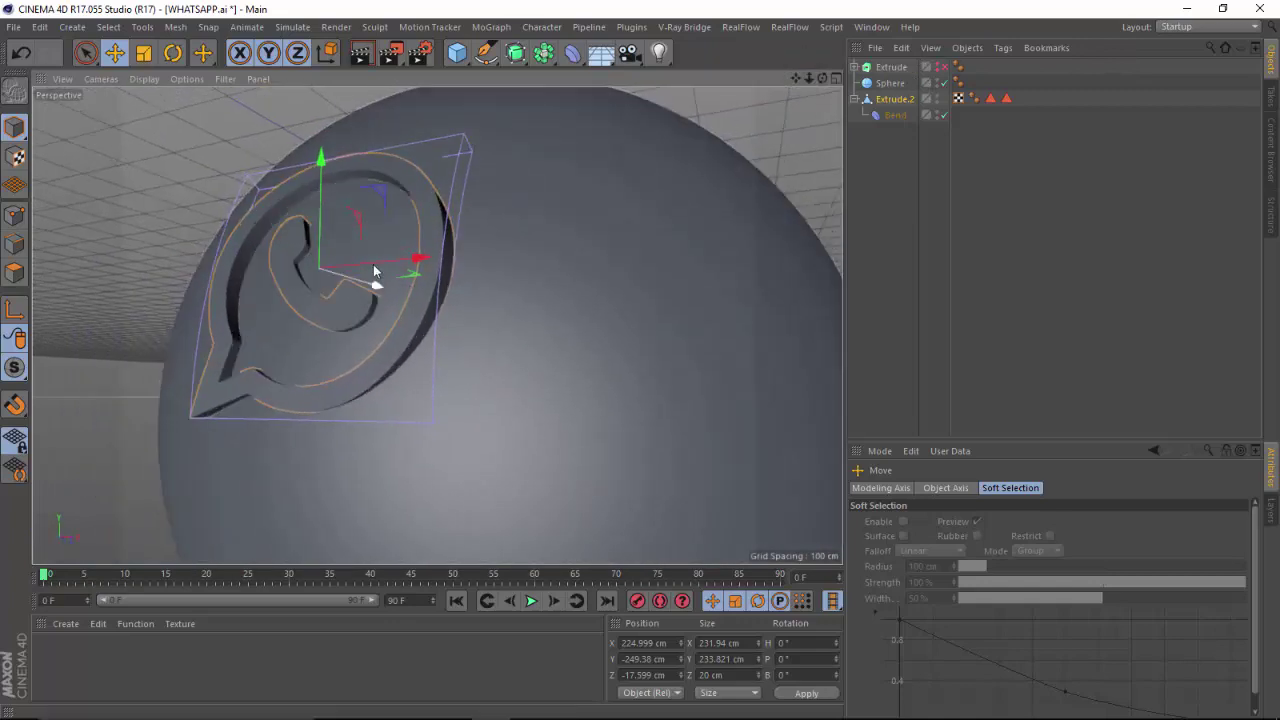
{"action": "left_click_drag", "start_coordinate": [320, 200], "coordinate": [326, 160]}
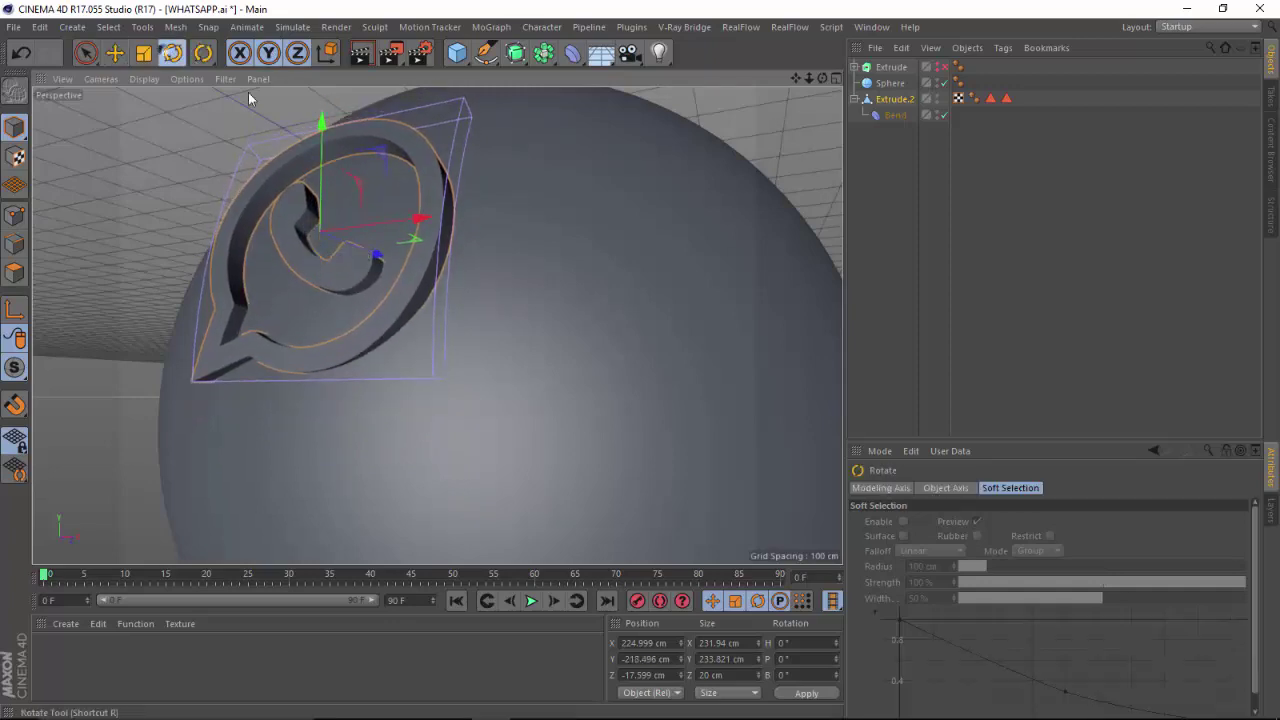
{"action": "left_click_drag", "start_coordinate": [278, 190], "coordinate": [280, 184]}
{"action": "left_click_drag", "start_coordinate": [823, 78], "coordinate": [827, 32]}
Switch to the pinterest_logo__800.c4d scene and look through its camera.
{"action": "left_click", "coordinate": [871, 28]}
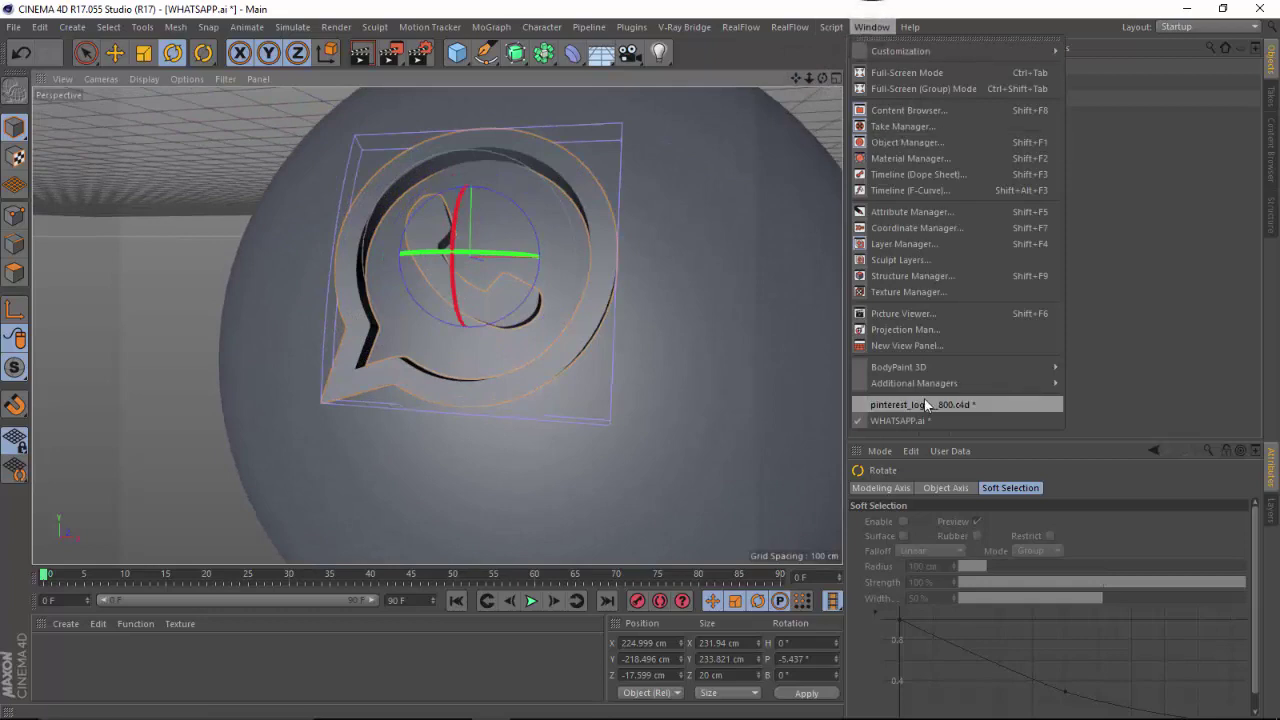
{"action": "left_click", "coordinate": [926, 404]}
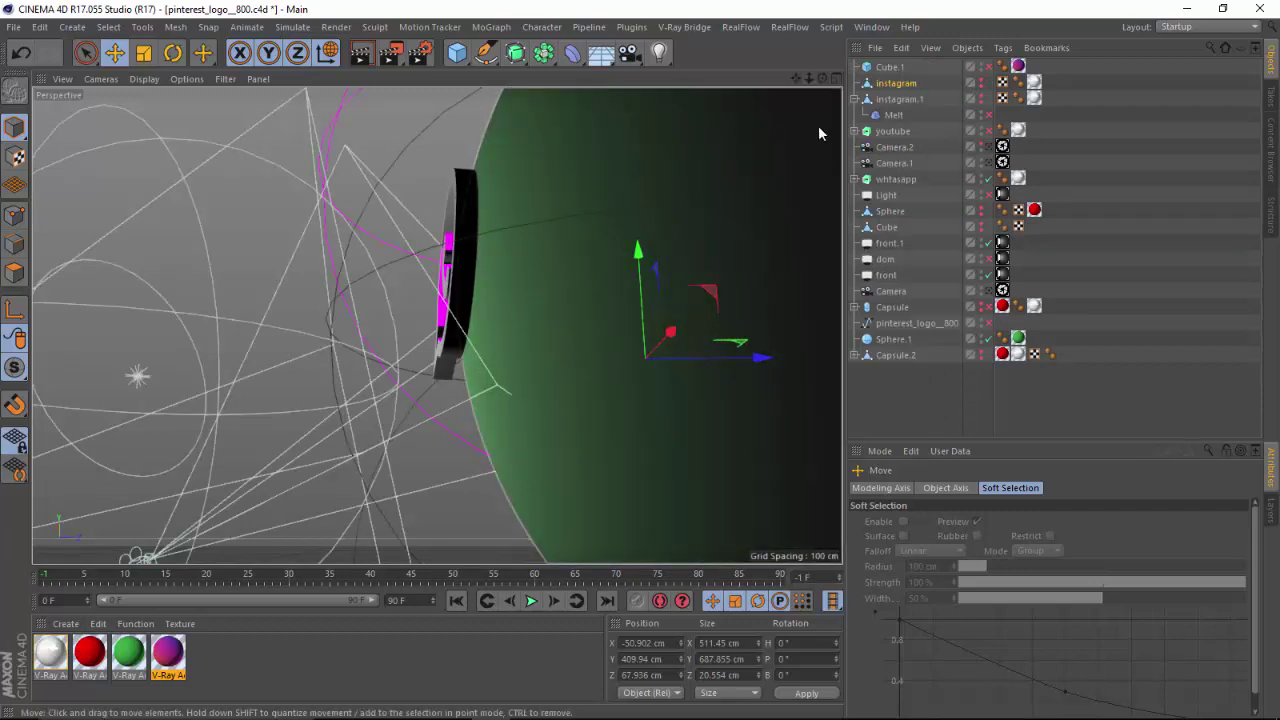
{"action": "left_click", "coordinate": [1001, 291]}
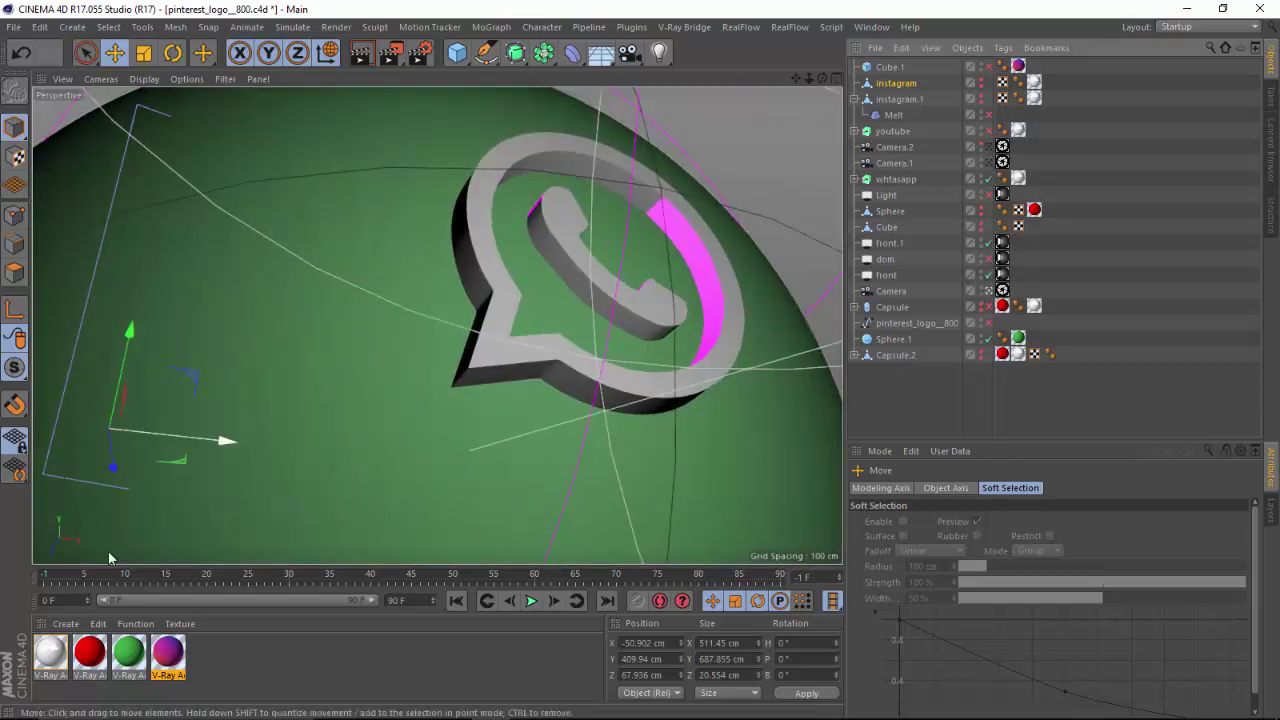
Create a new V-Ray Advanced Material from the Material Manager's V-Ray Bridge menu.
{"action": "left_click", "coordinate": [51, 652]}
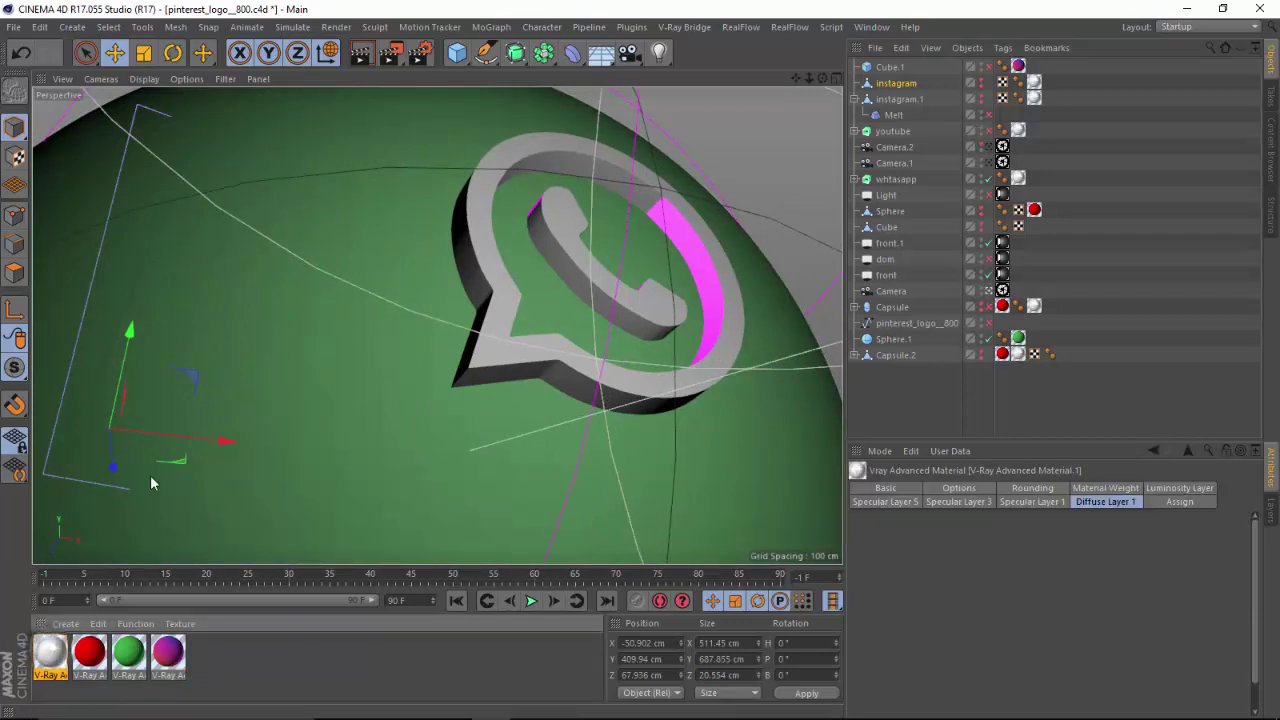
{"action": "left_click", "coordinate": [55, 655]}
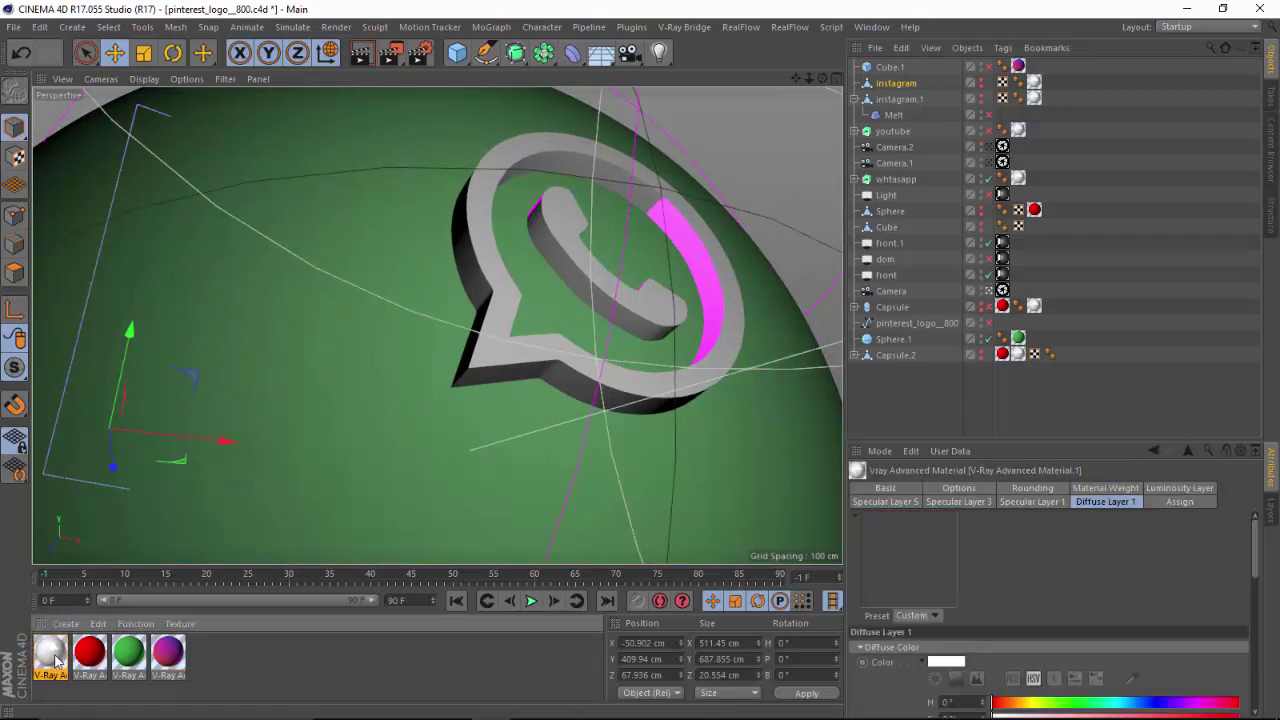
{"action": "left_click", "coordinate": [65, 623]}
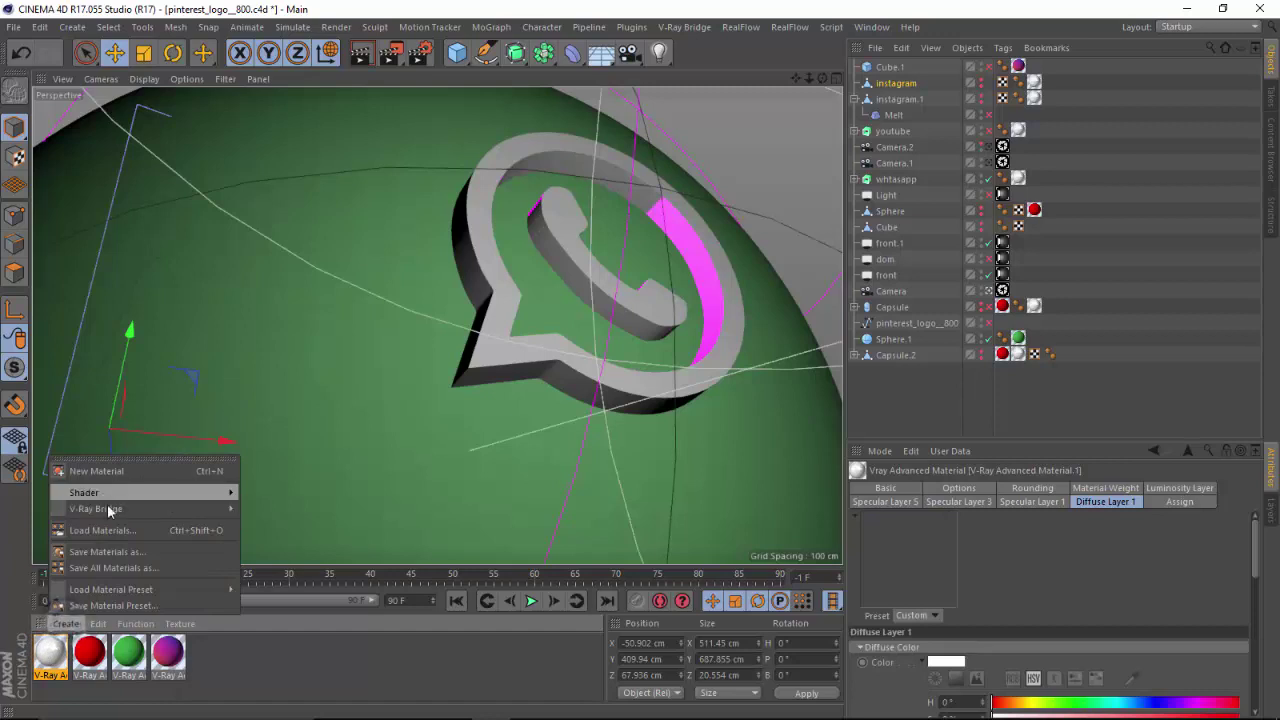
{"action": "mouse_move", "coordinate": [122, 510]}
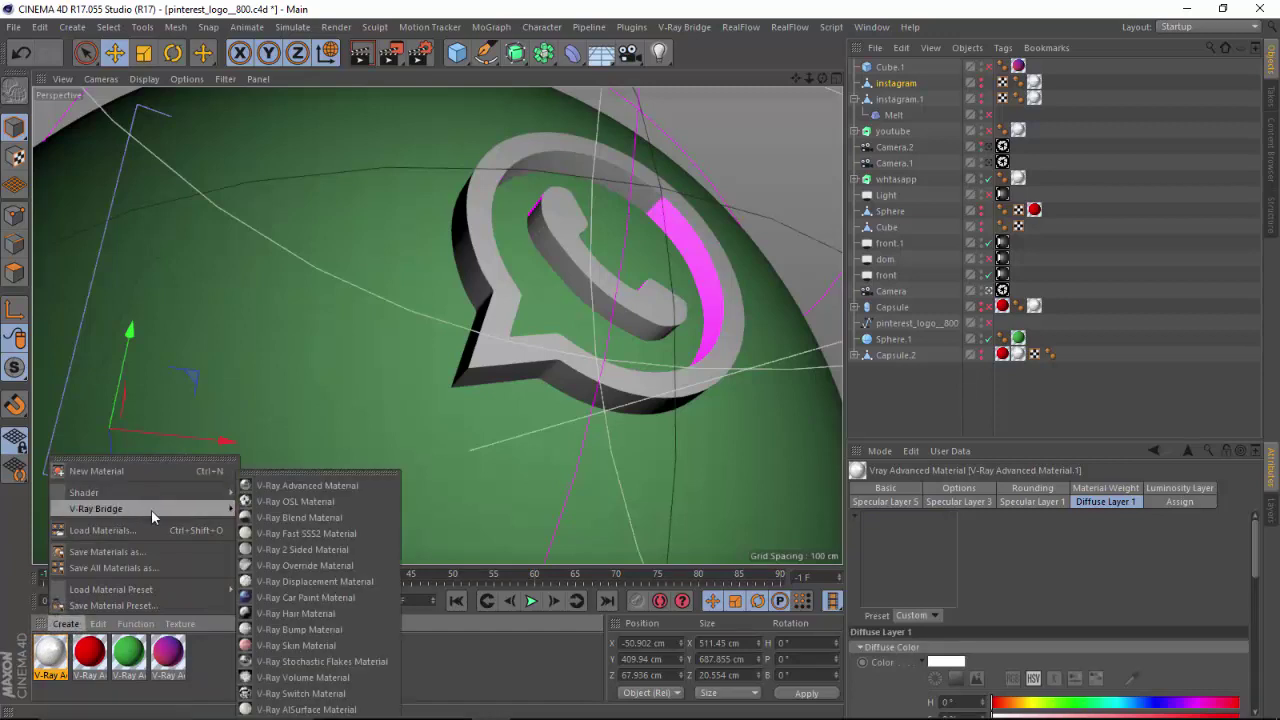
{"action": "left_click", "coordinate": [339, 485]}
Review Specular Layers 1, 2, 3 and 5 of V-Ray Advanced Material.1, then minimize the editor.
{"action": "double_click", "coordinate": [50, 655]}
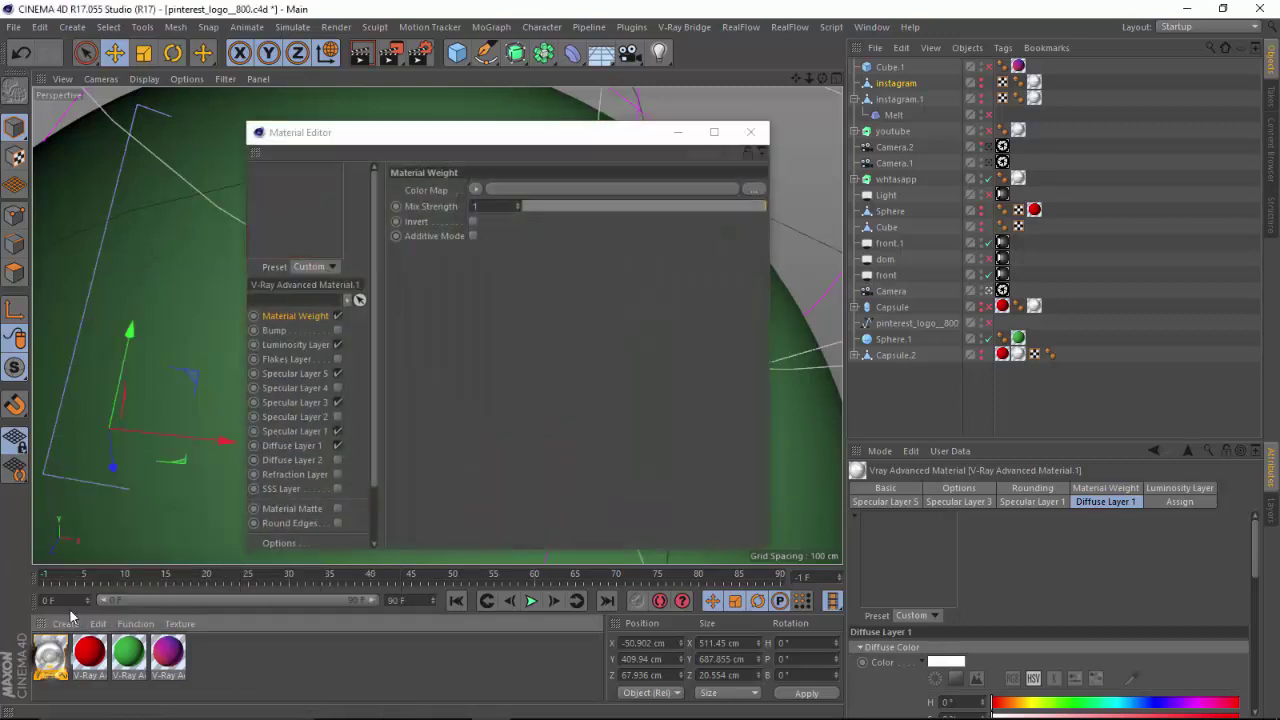
{"action": "left_click", "coordinate": [295, 373]}
{"action": "left_click", "coordinate": [296, 431]}
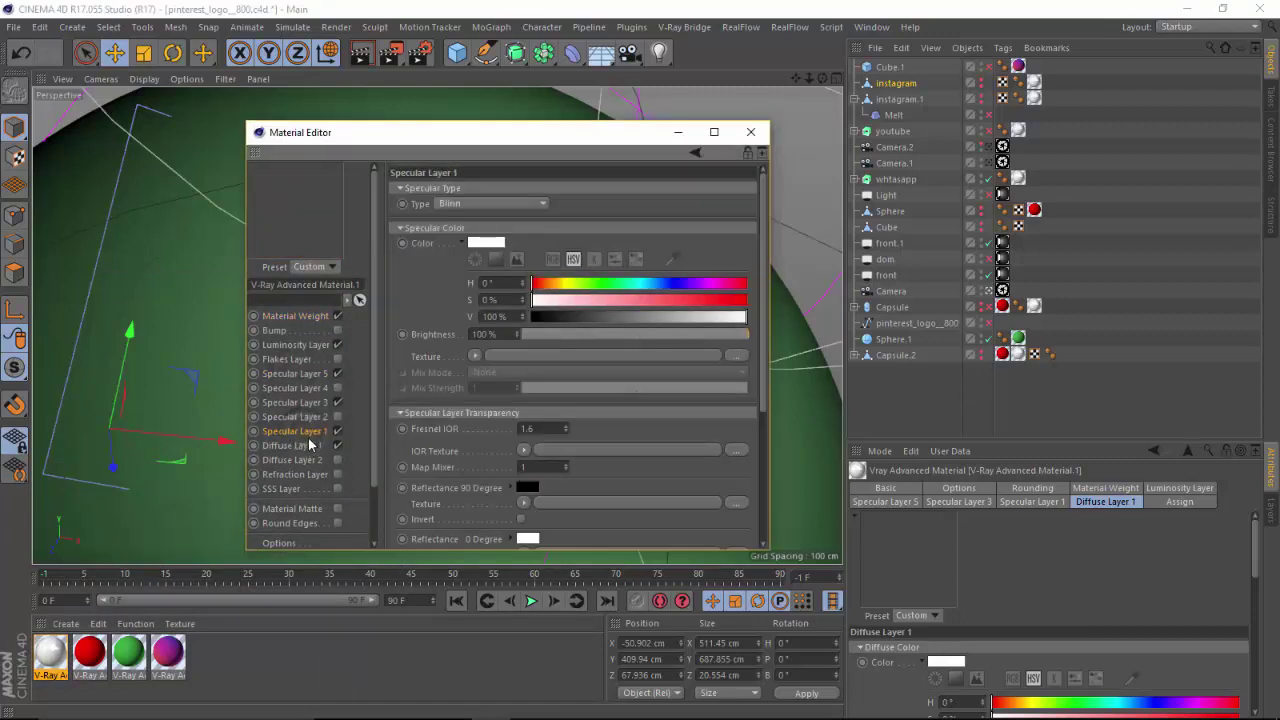
{"action": "left_click", "coordinate": [296, 402]}
{"action": "left_click", "coordinate": [296, 373]}
{"action": "left_click", "coordinate": [302, 416]}
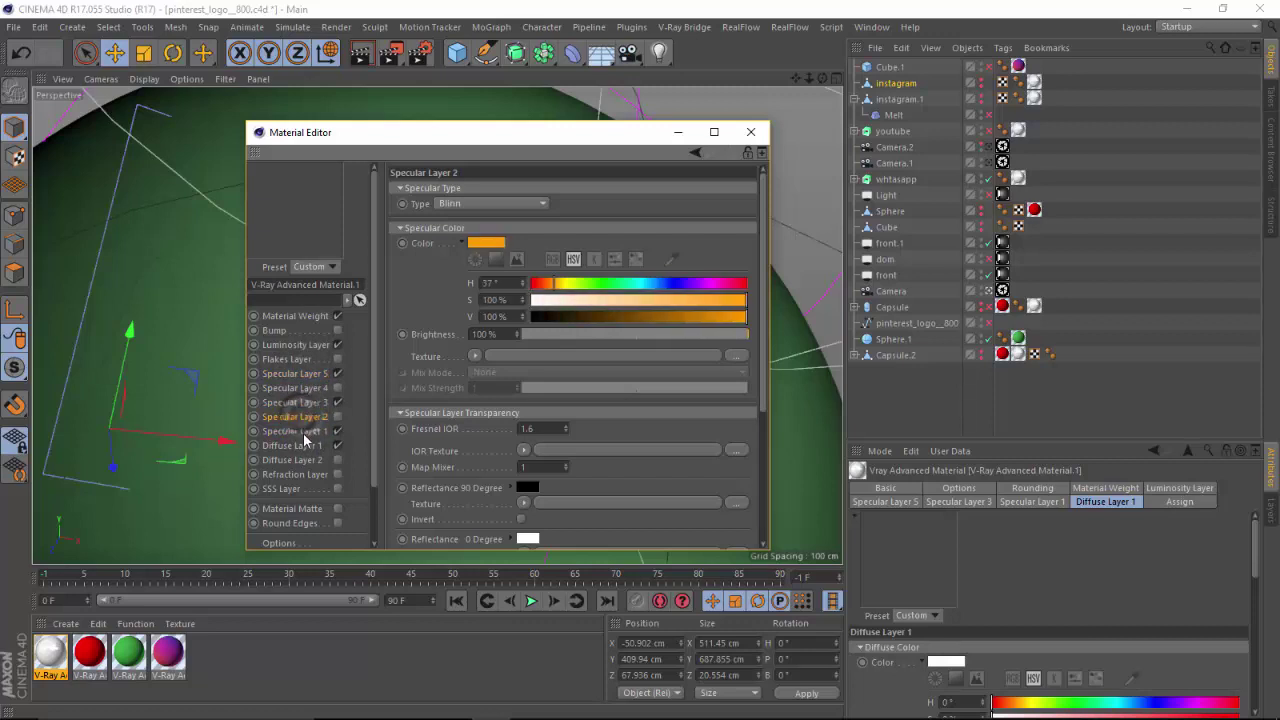
{"action": "left_click", "coordinate": [296, 373]}
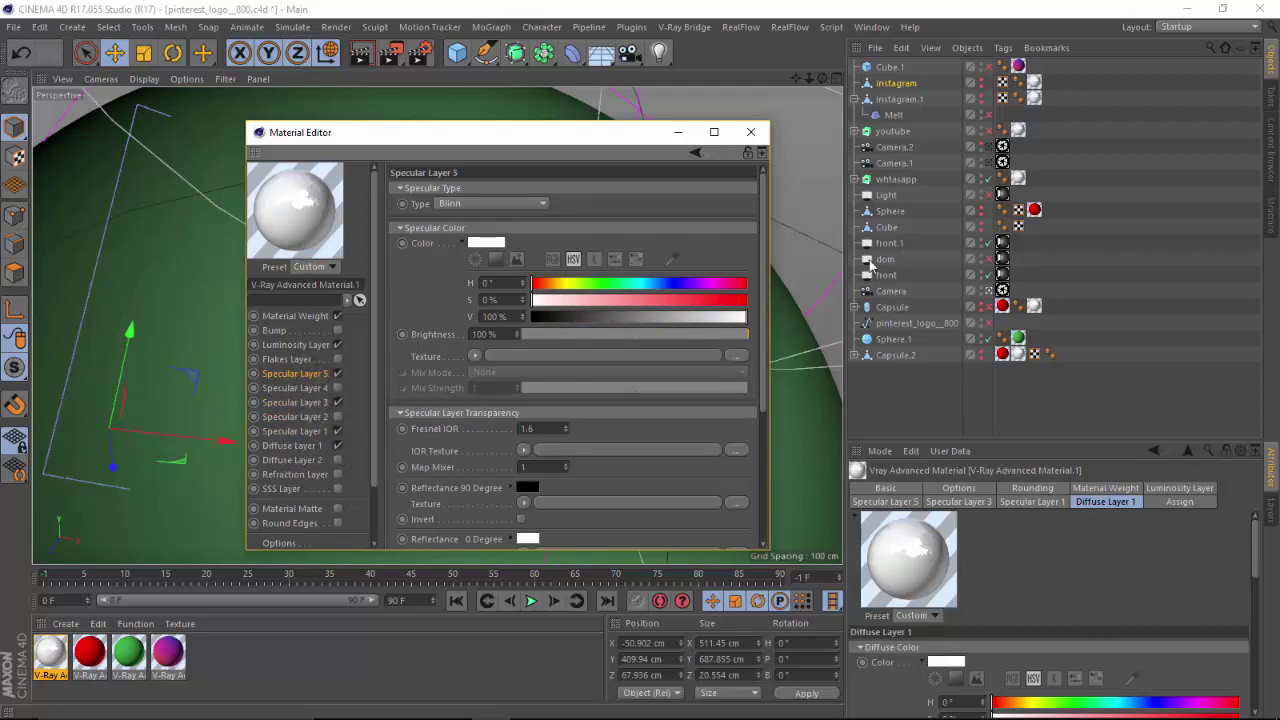
{"action": "left_click", "coordinate": [678, 134]}
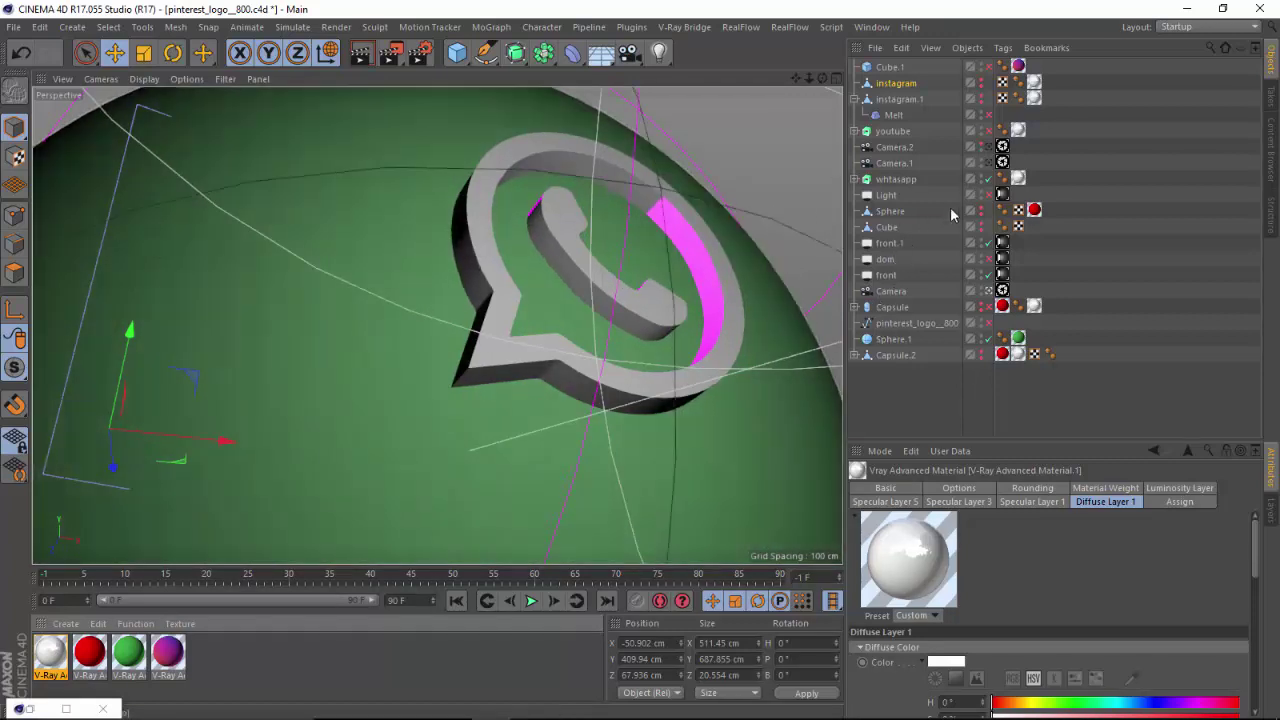
Add a V-Ray Physical Camera tag to the scene camera.
{"action": "left_click", "coordinate": [690, 27]}
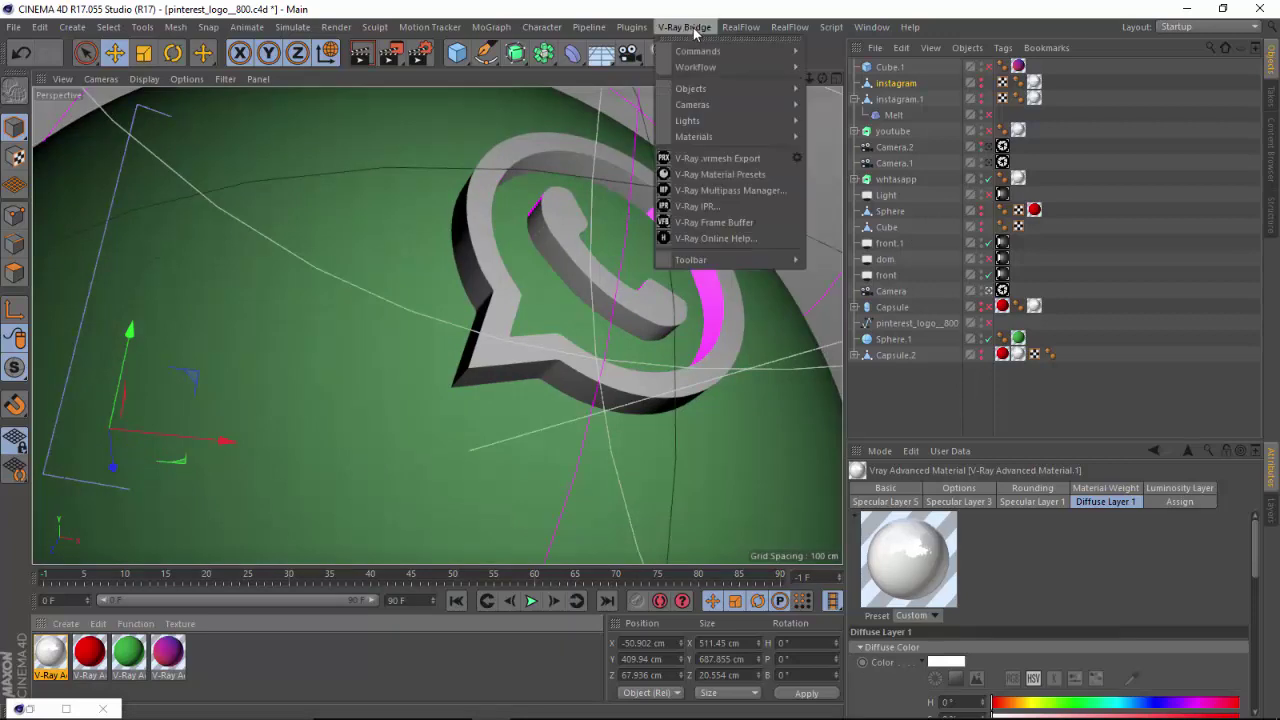
{"action": "mouse_move", "coordinate": [706, 104]}
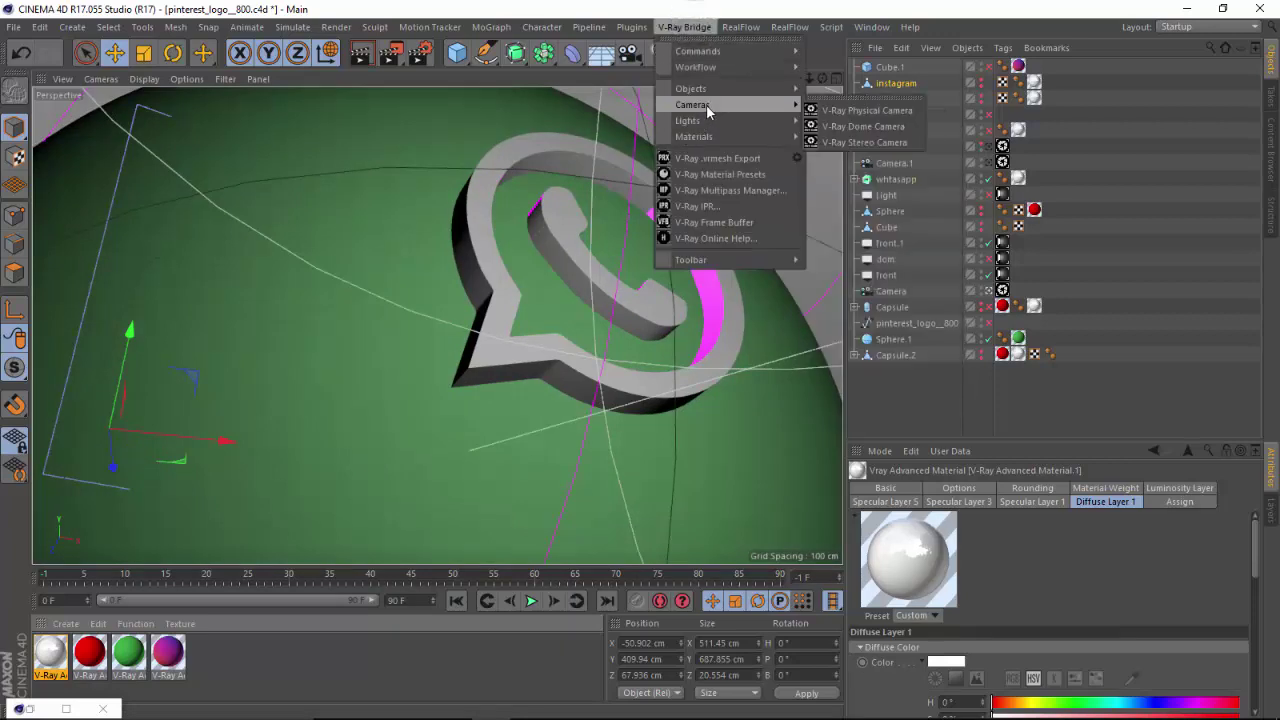
{"action": "left_click", "coordinate": [866, 110]}
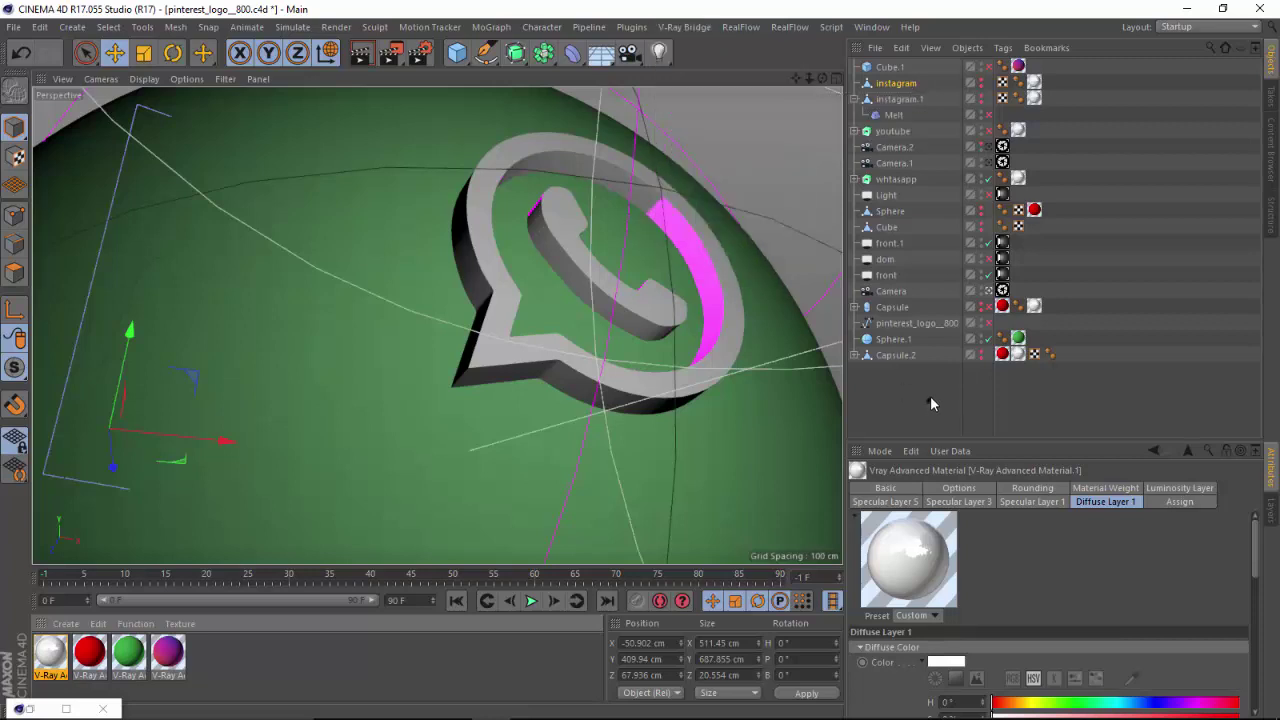
Review its lens values: Film ISO 11569.1, F-Stop 7.4, shutter speed 73.8.
{"action": "left_click", "coordinate": [1002, 163]}
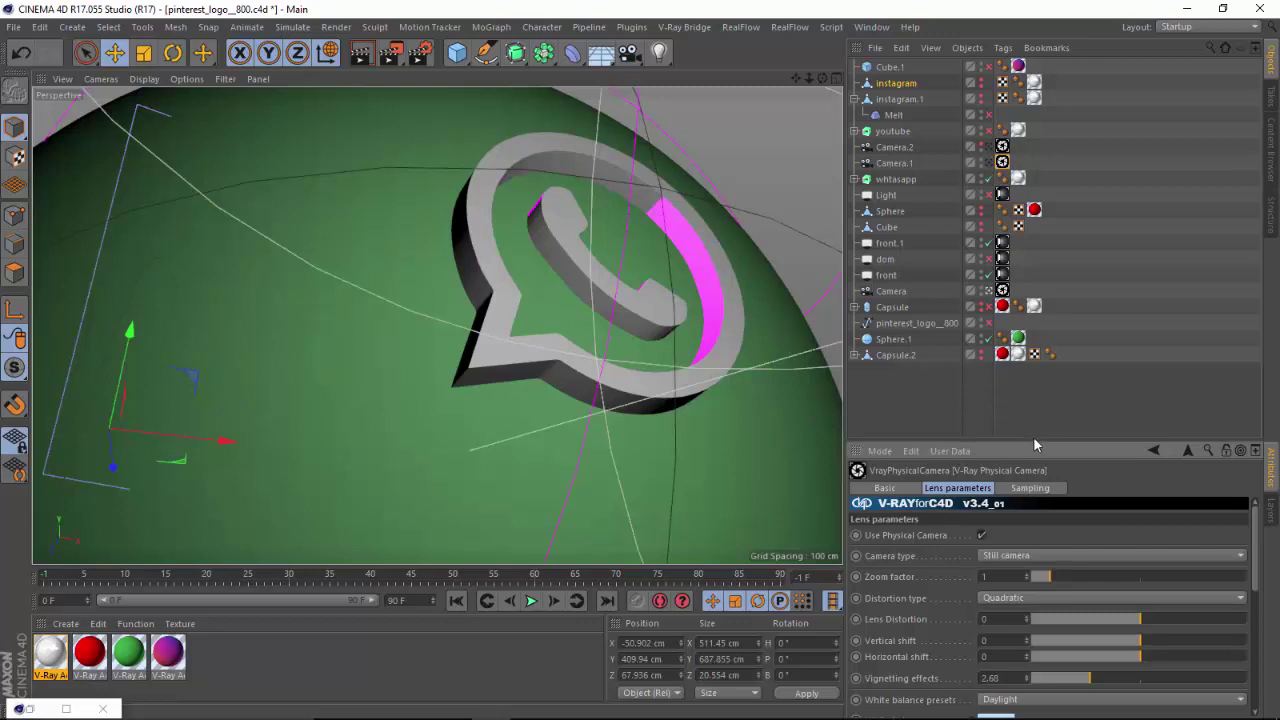
{"action": "left_click_drag", "start_coordinate": [1033, 436], "coordinate": [1033, 203]}
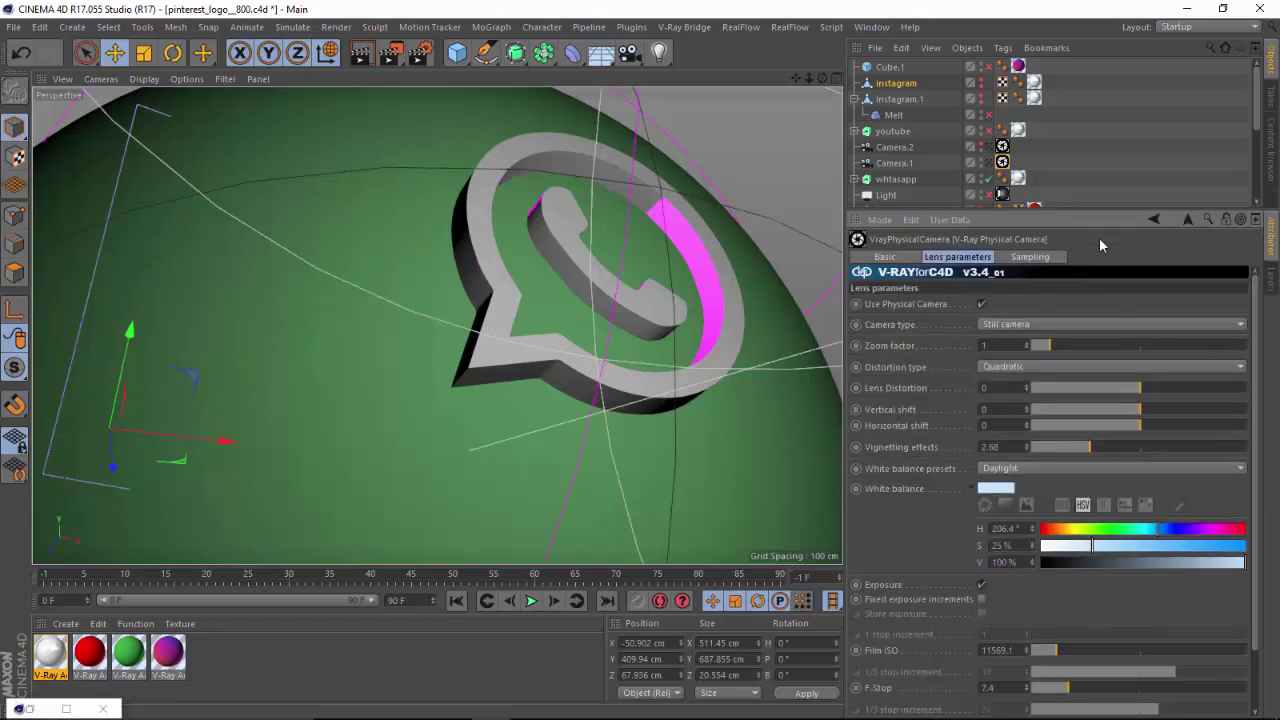
{"action": "left_click_drag", "start_coordinate": [1087, 209], "coordinate": [1090, 151]}
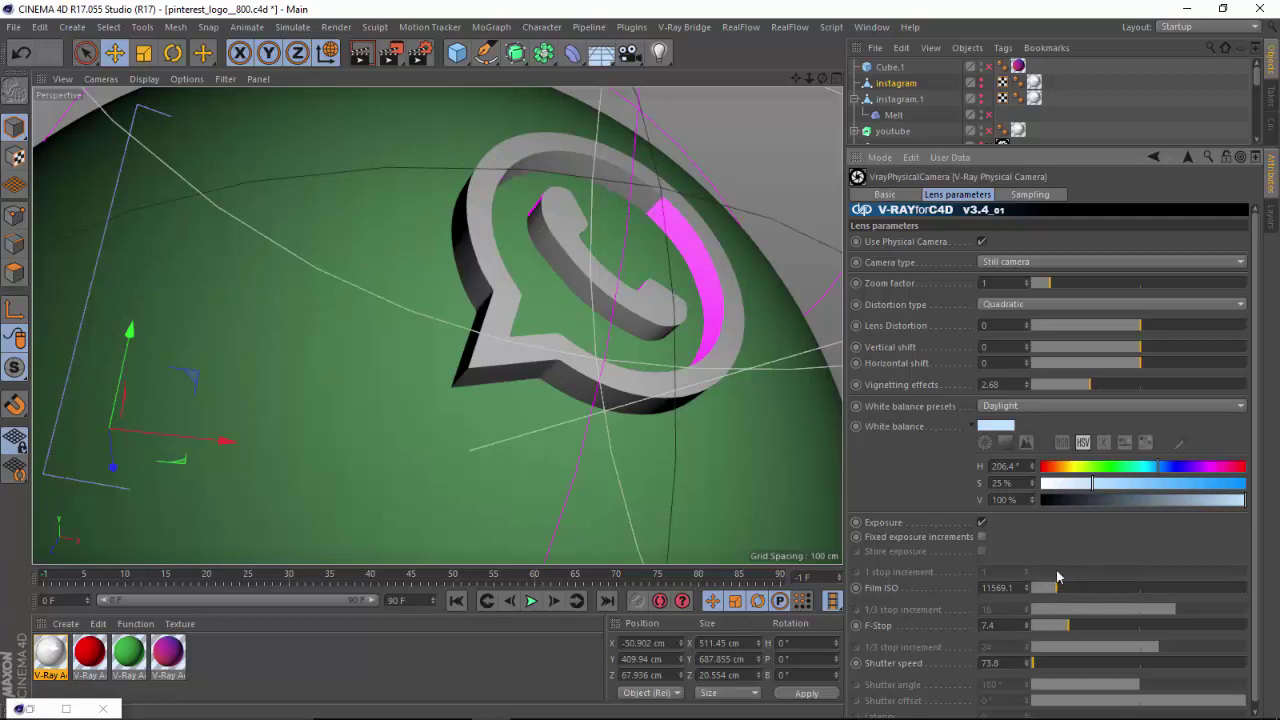
{"action": "left_click", "coordinate": [888, 663]}
{"action": "left_click", "coordinate": [882, 588], "text": "shift"}
{"action": "left_click_drag", "start_coordinate": [1069, 147], "coordinate": [1079, 478]}
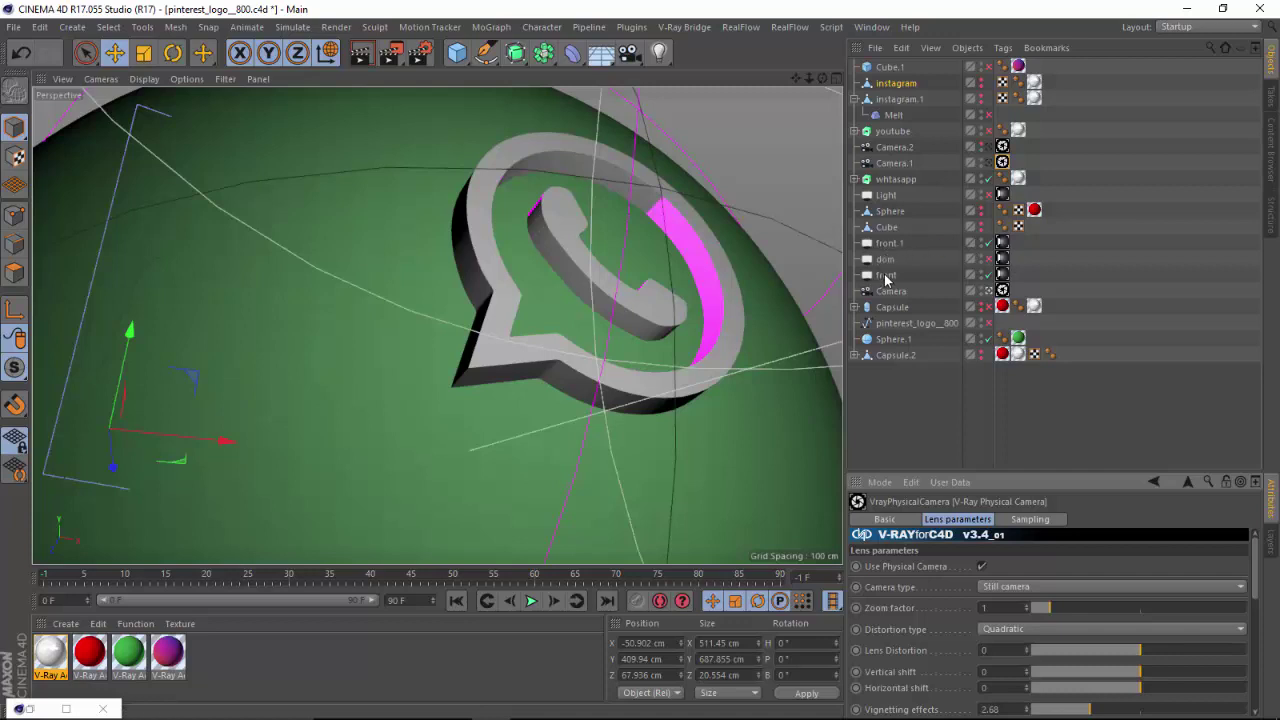
Move the magenta front.1 light along Z to -97.524 cm.
{"action": "left_click", "coordinate": [887, 274]}
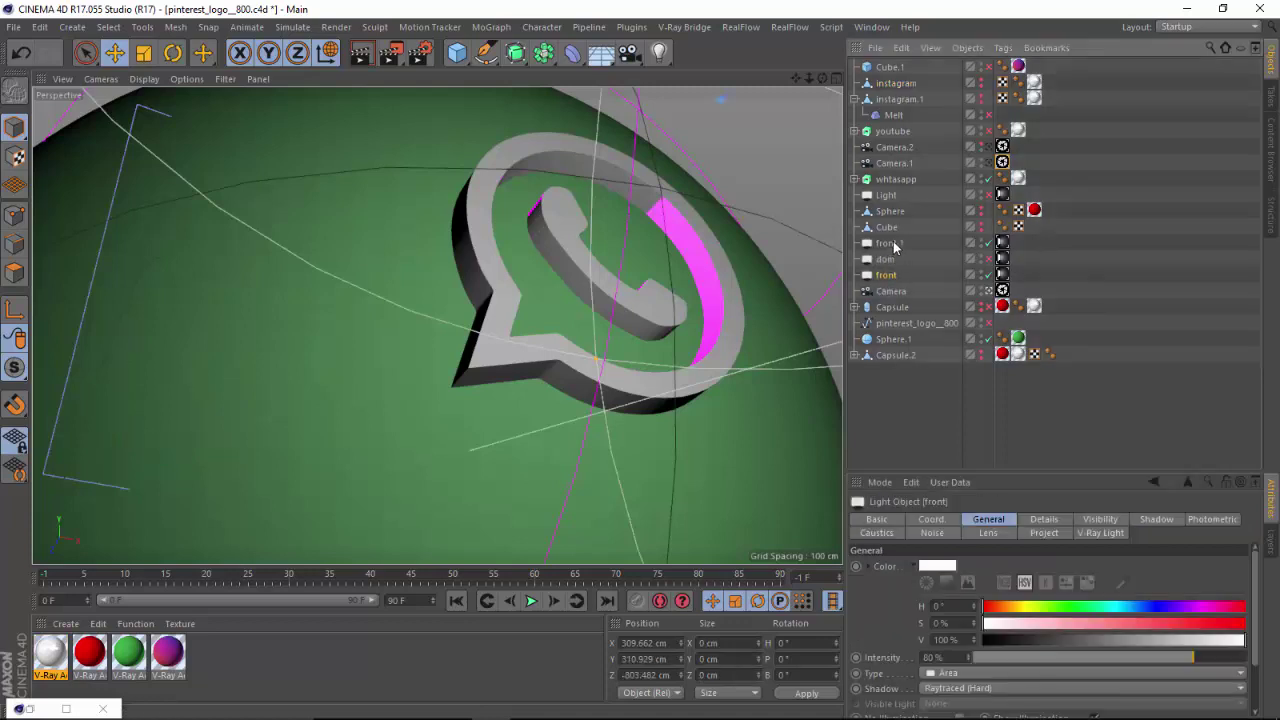
{"action": "left_click", "coordinate": [891, 245]}
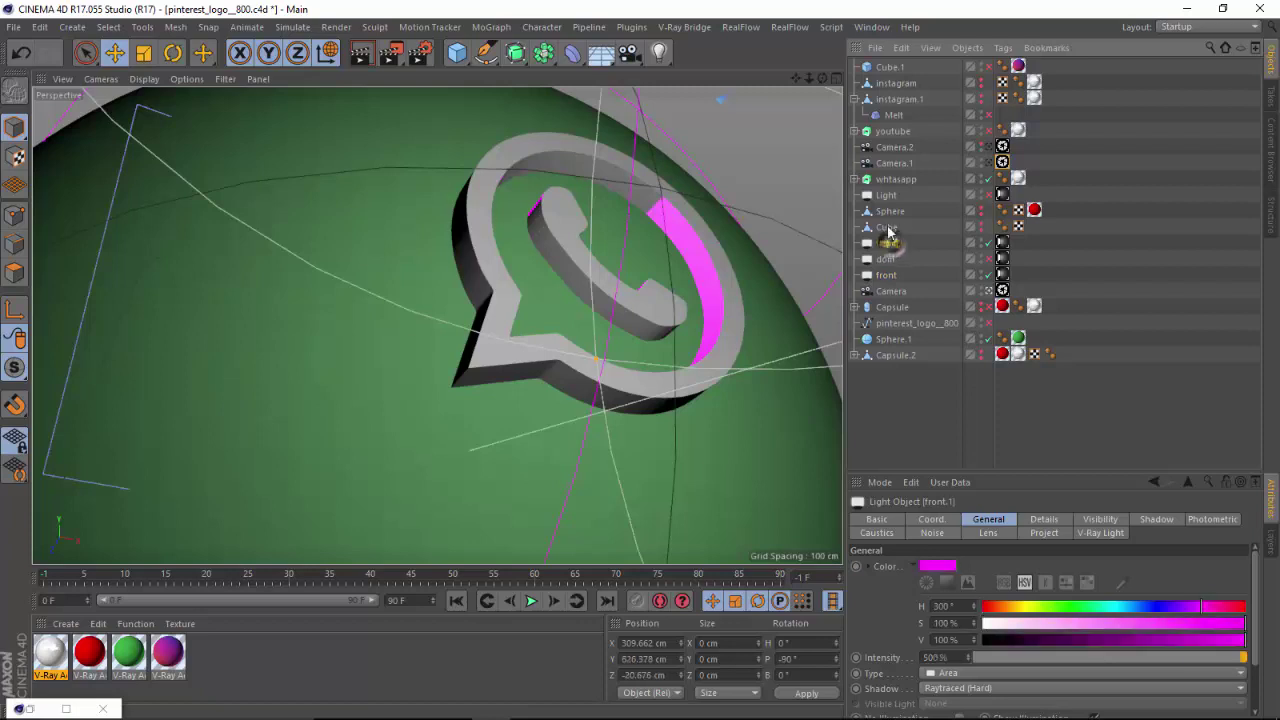
{"action": "left_click_drag", "start_coordinate": [418, 327], "coordinate": [499, 330]}
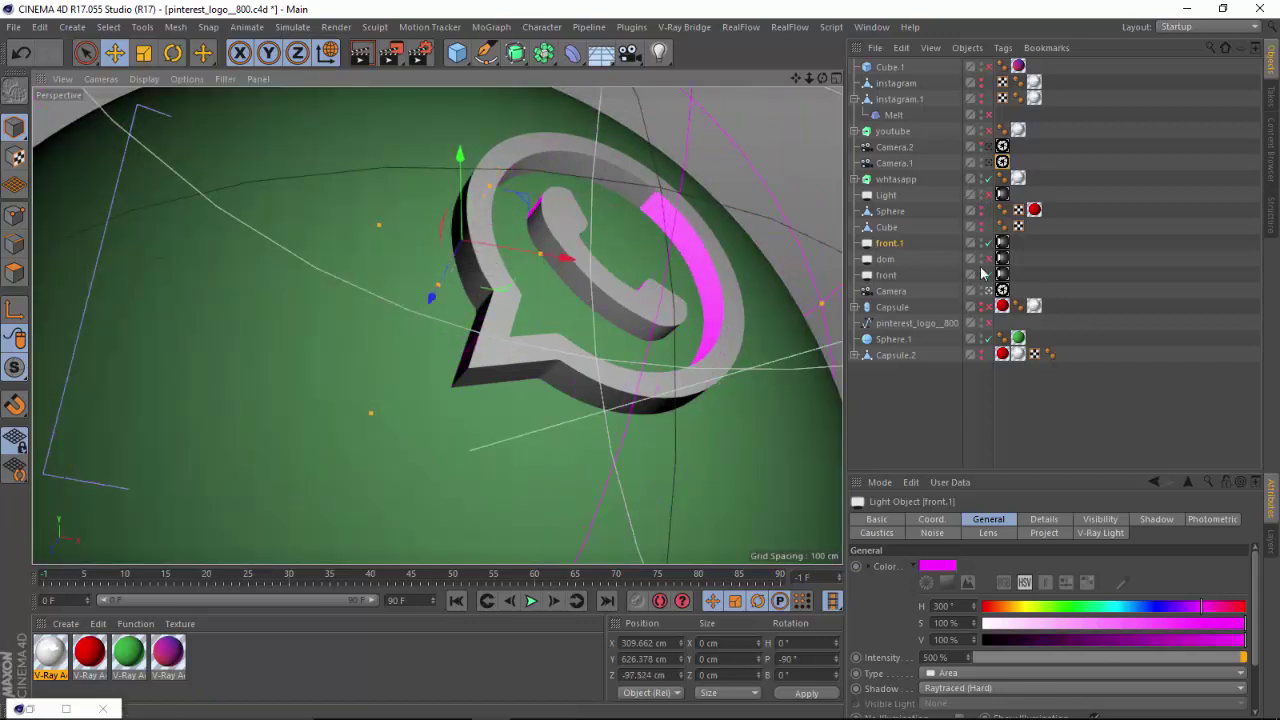
Open front.1's VrayLight tag settings, closing the V-Ray menu without adding anything.
{"action": "left_click", "coordinate": [885, 259]}
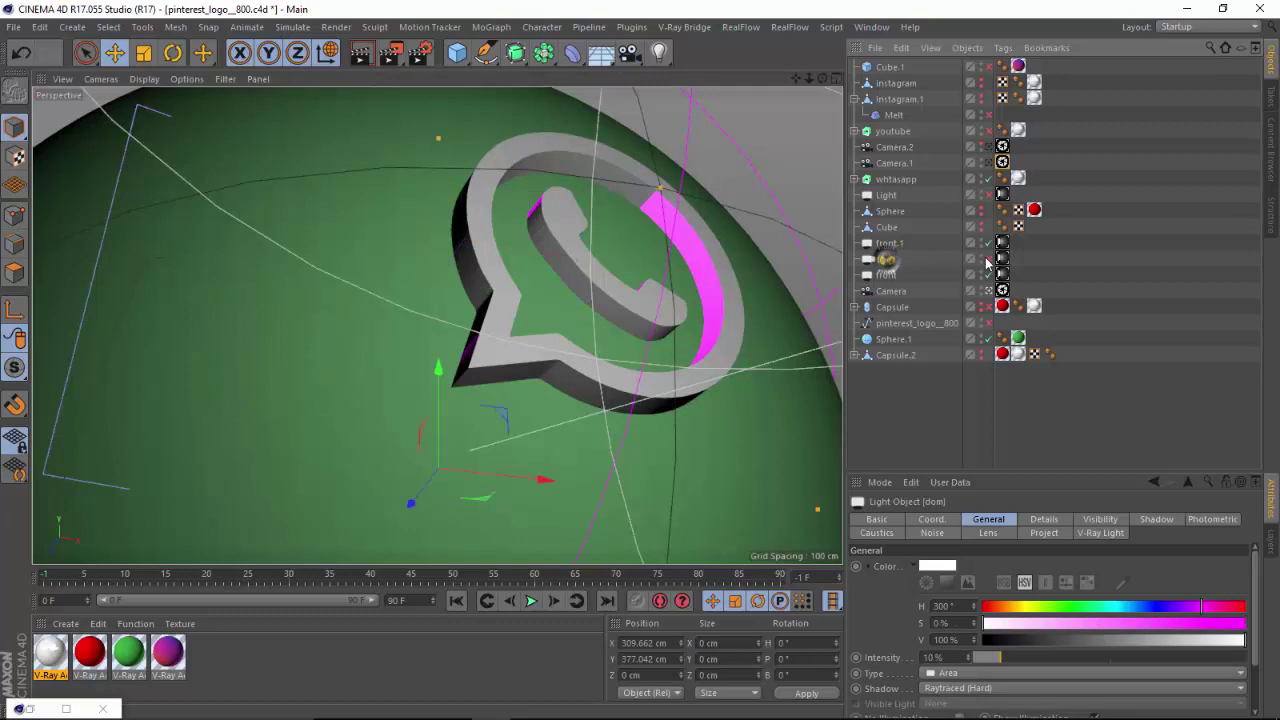
{"action": "left_click", "coordinate": [1002, 243]}
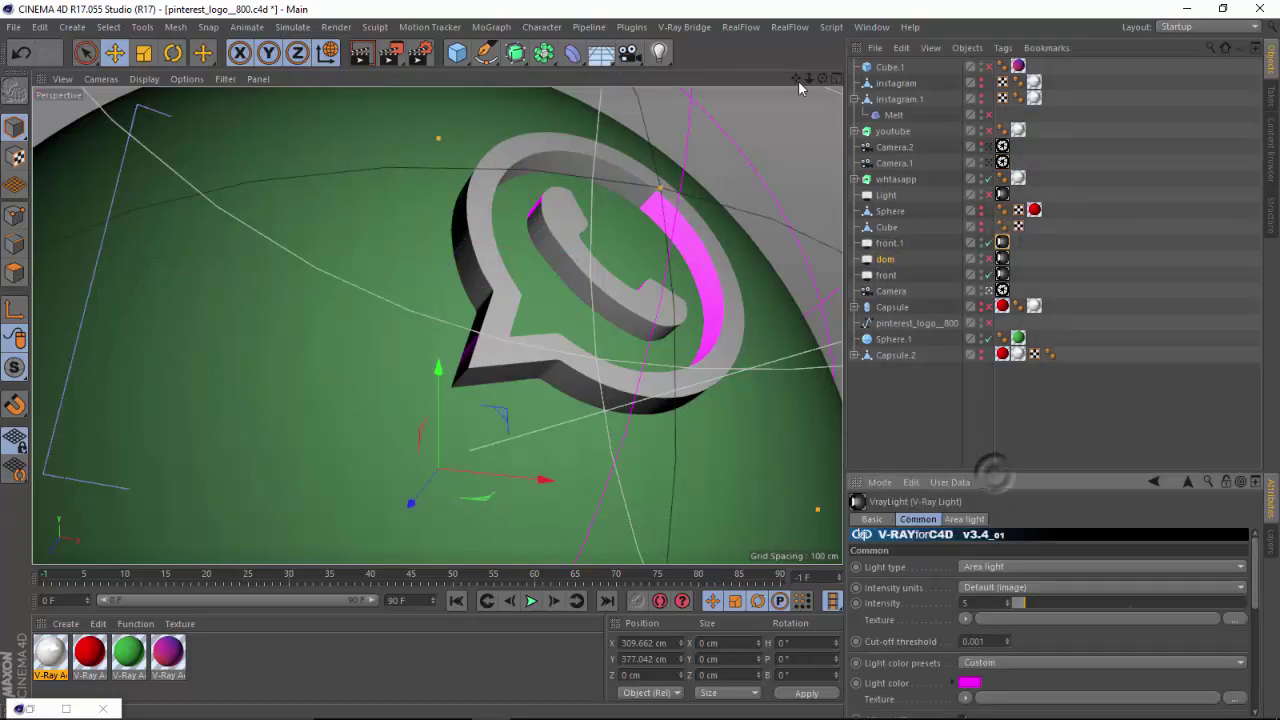
{"action": "left_click", "coordinate": [684, 27]}
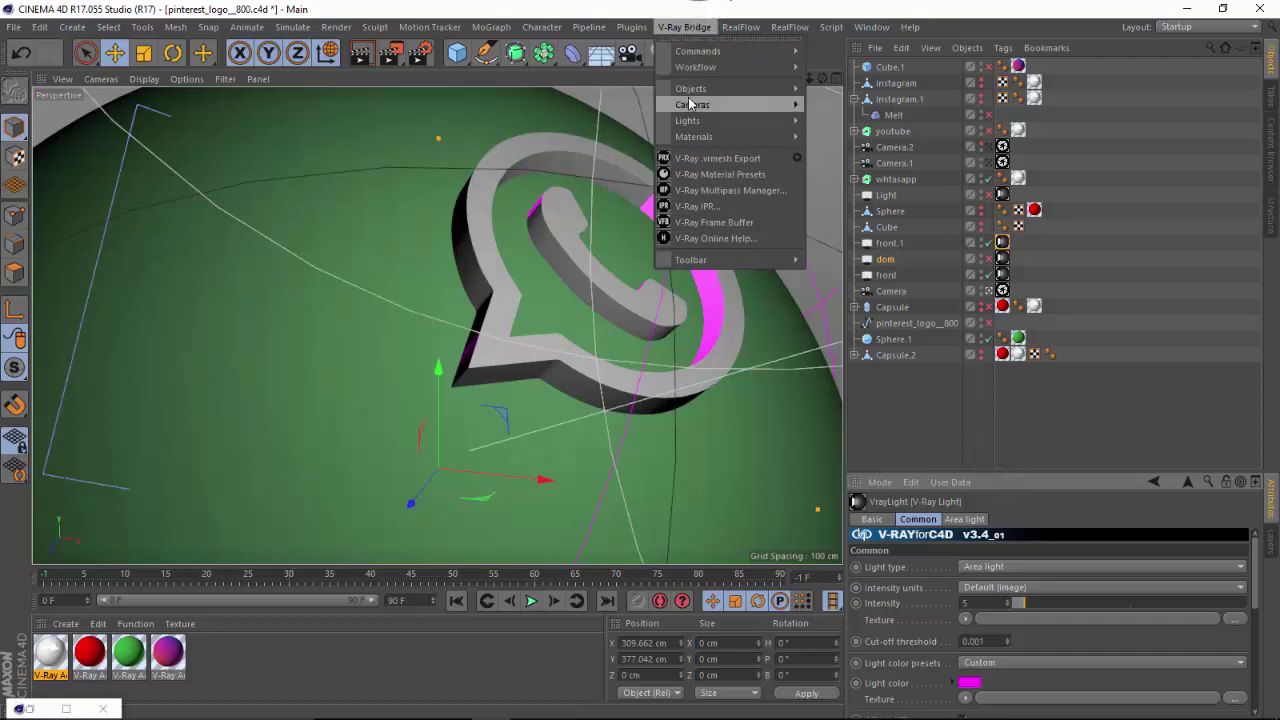
{"action": "mouse_move", "coordinate": [699, 90]}
{"action": "mouse_move", "coordinate": [699, 122]}
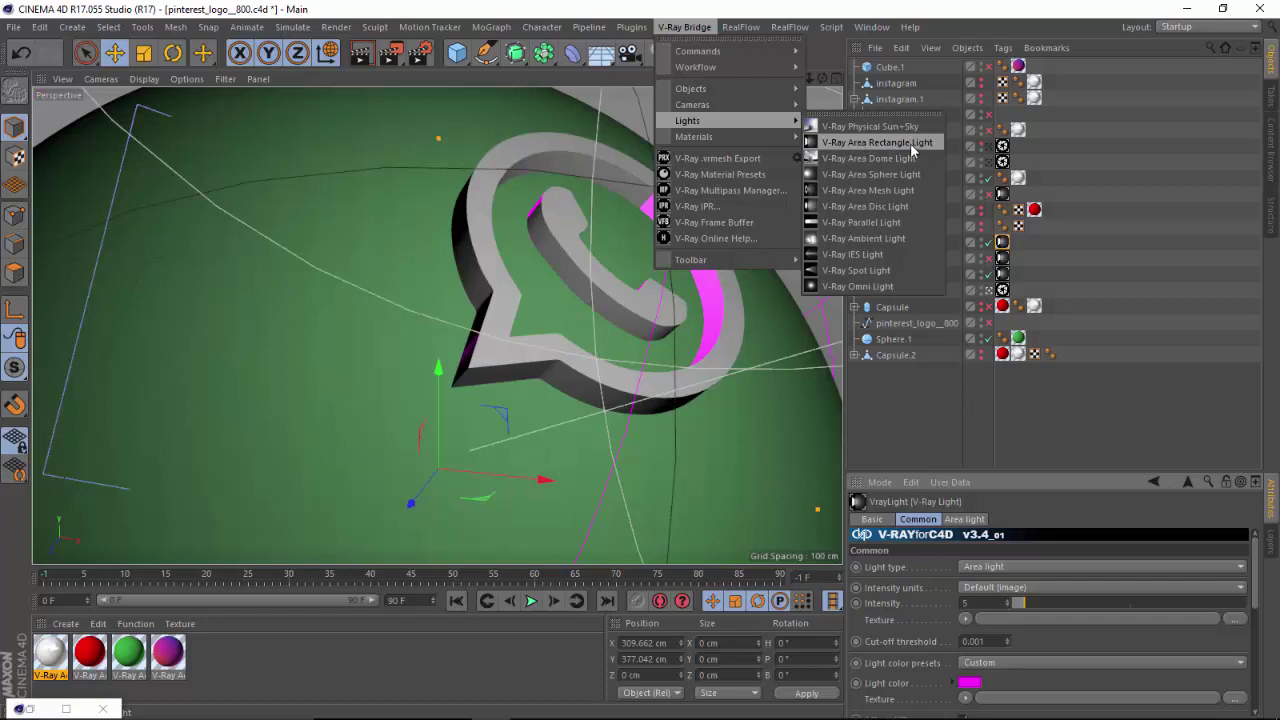
{"action": "key", "text": "Escape"}
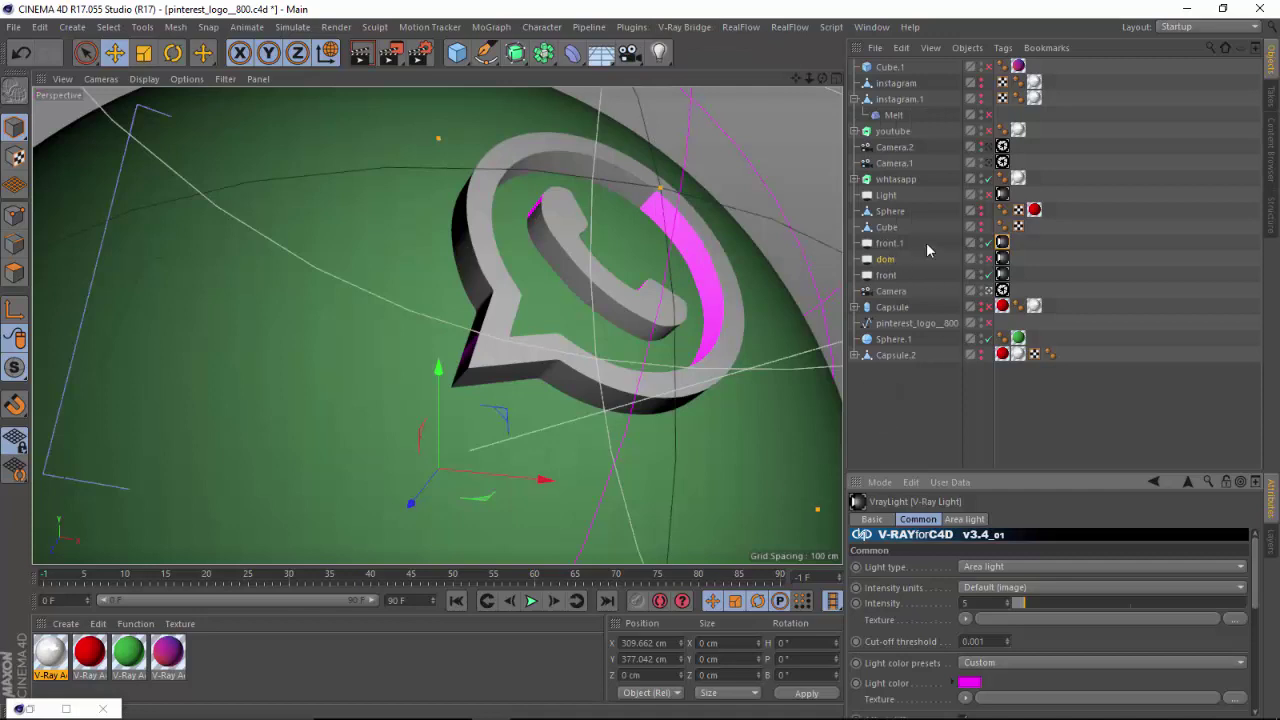
{"action": "left_click", "coordinate": [1001, 244]}
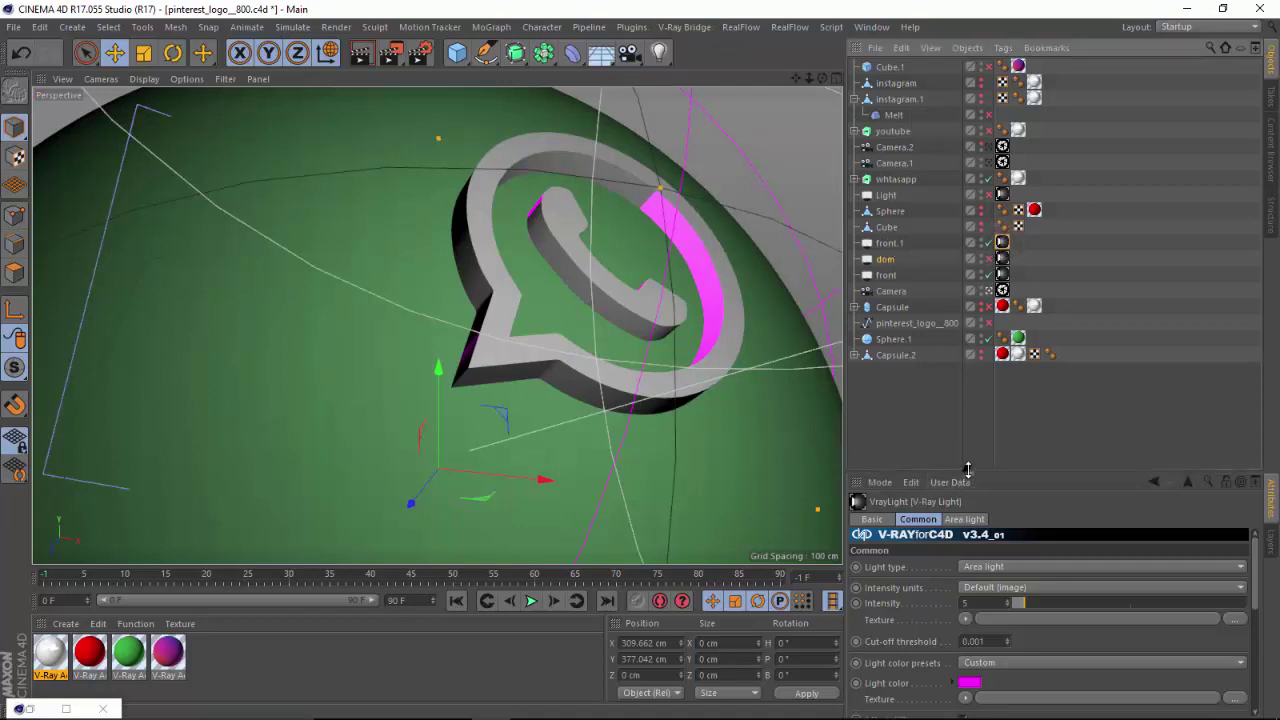
Check the area light shape settings, toggling Invisible off and back on.
{"action": "left_click_drag", "start_coordinate": [963, 474], "coordinate": [980, 325]}
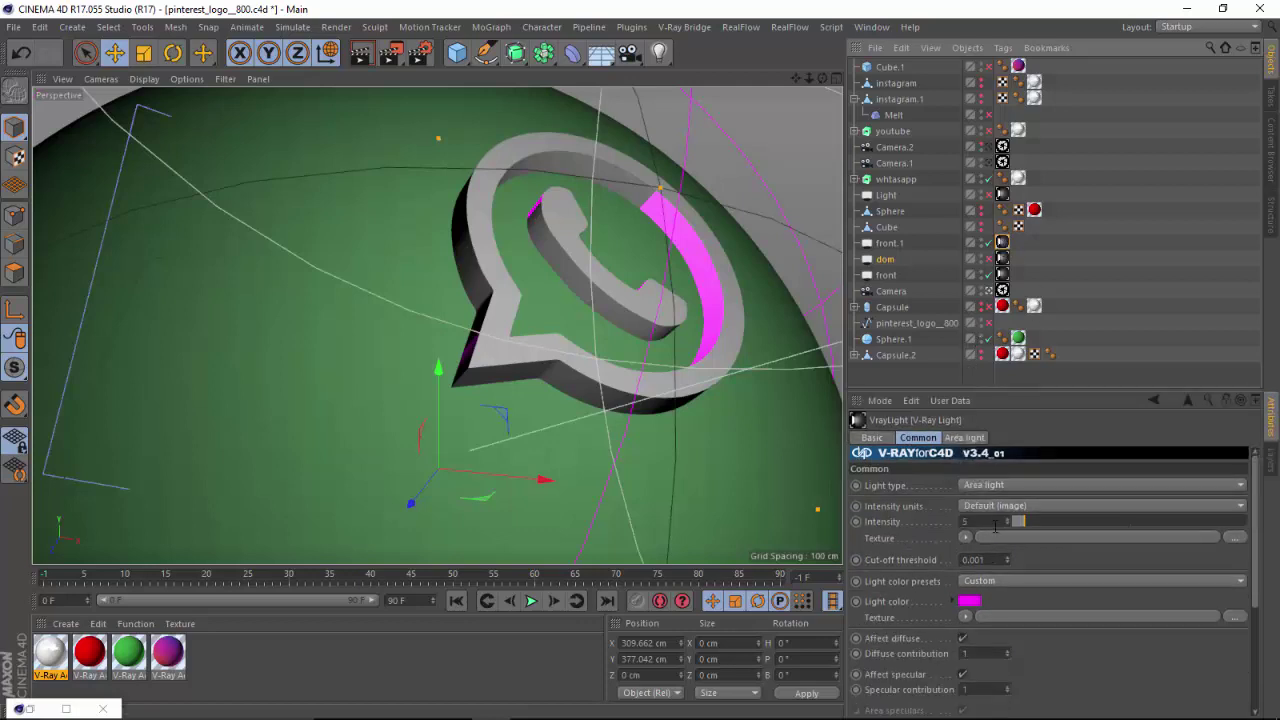
{"action": "left_click", "coordinate": [966, 440]}
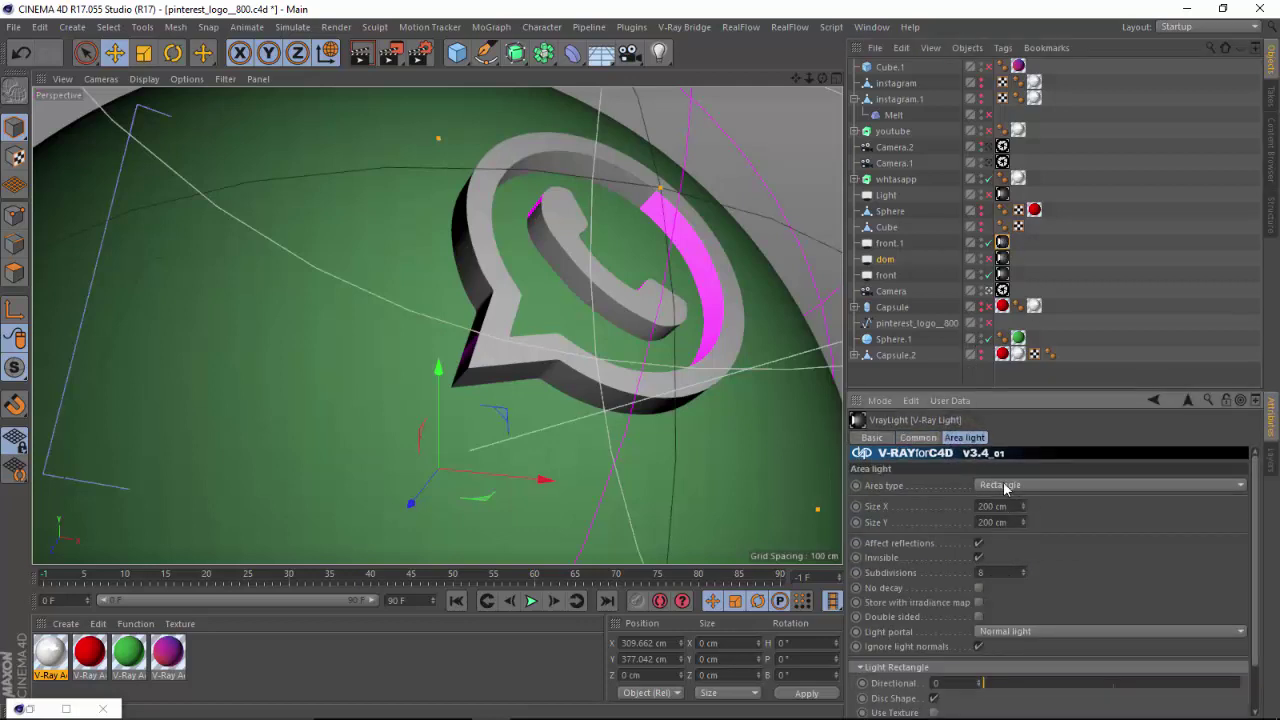
{"action": "left_click", "coordinate": [978, 558]}
{"action": "left_click", "coordinate": [979, 559]}
{"action": "scroll", "coordinate": [1265, 590], "scroll_direction": "down", "scroll_amount": 1}
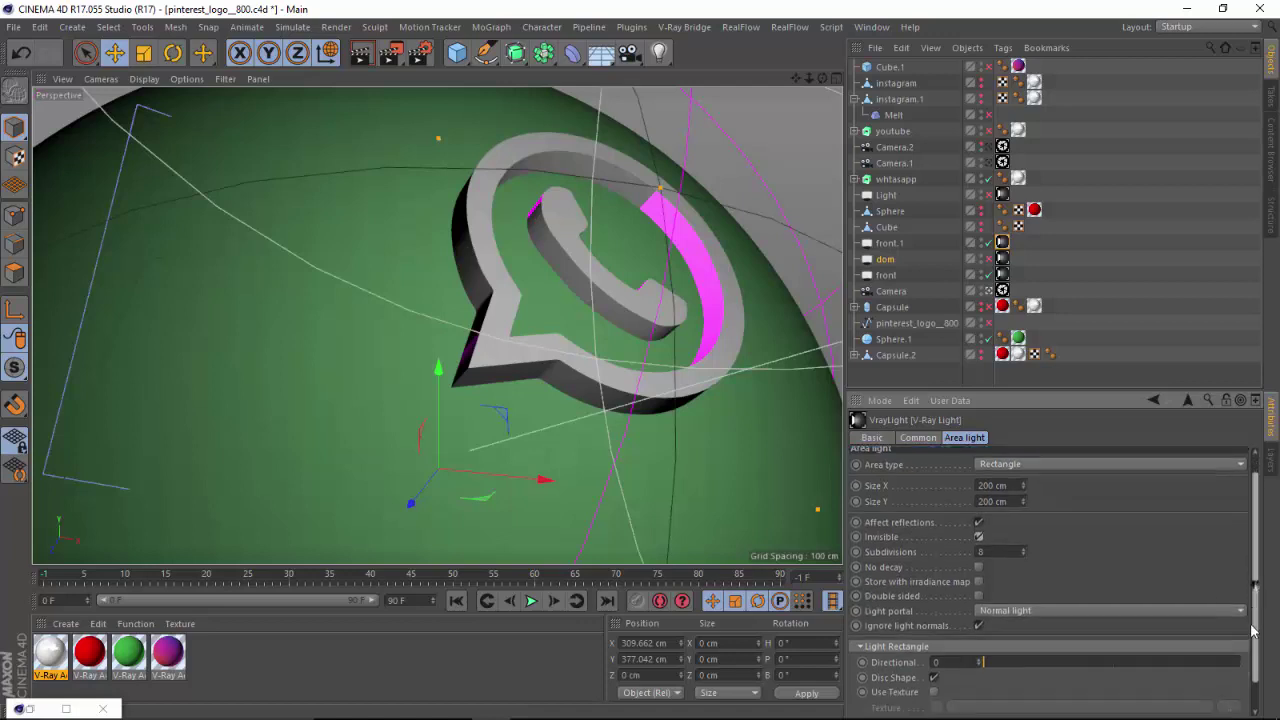
{"action": "scroll", "coordinate": [1254, 546], "scroll_direction": "up", "scroll_amount": 1}
{"action": "scroll", "coordinate": [986, 472], "scroll_direction": "down", "scroll_amount": 1}
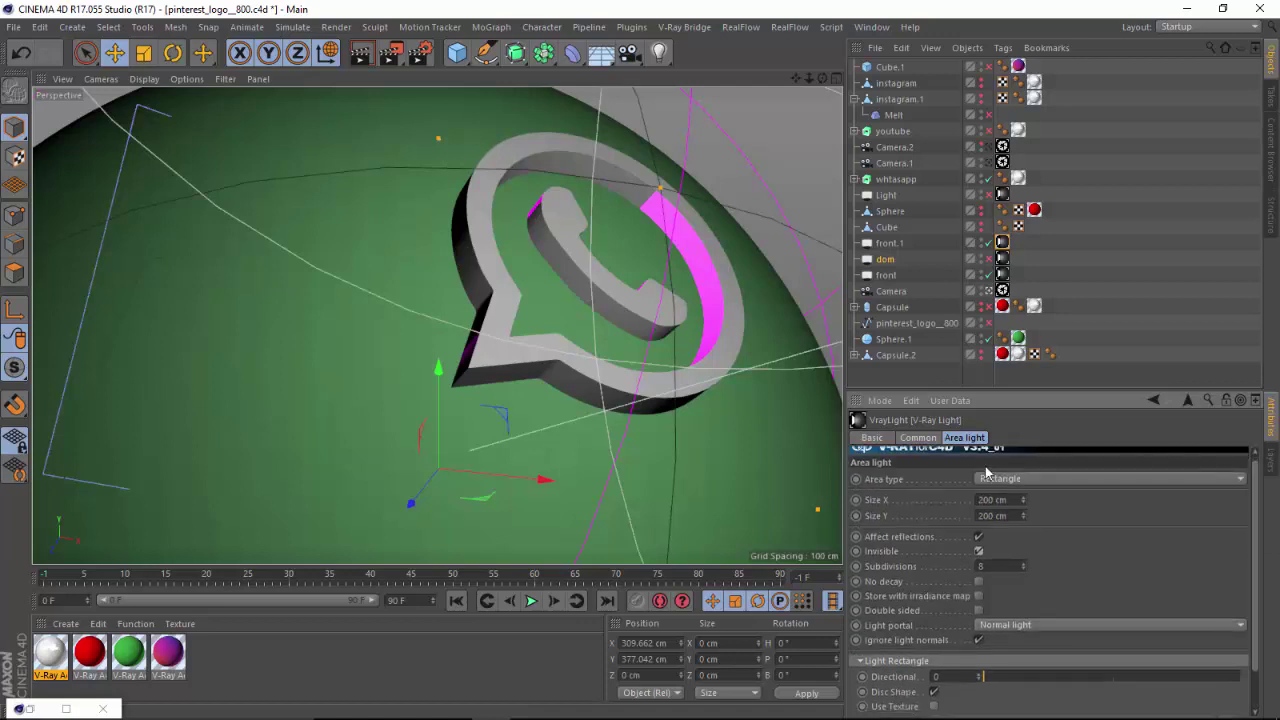
{"action": "scroll", "coordinate": [1262, 483], "scroll_direction": "up", "scroll_amount": 1}
Review the Common settings: intensity 5, magenta colour H 300°, S 100%, V 100%.
{"action": "left_click", "coordinate": [918, 437]}
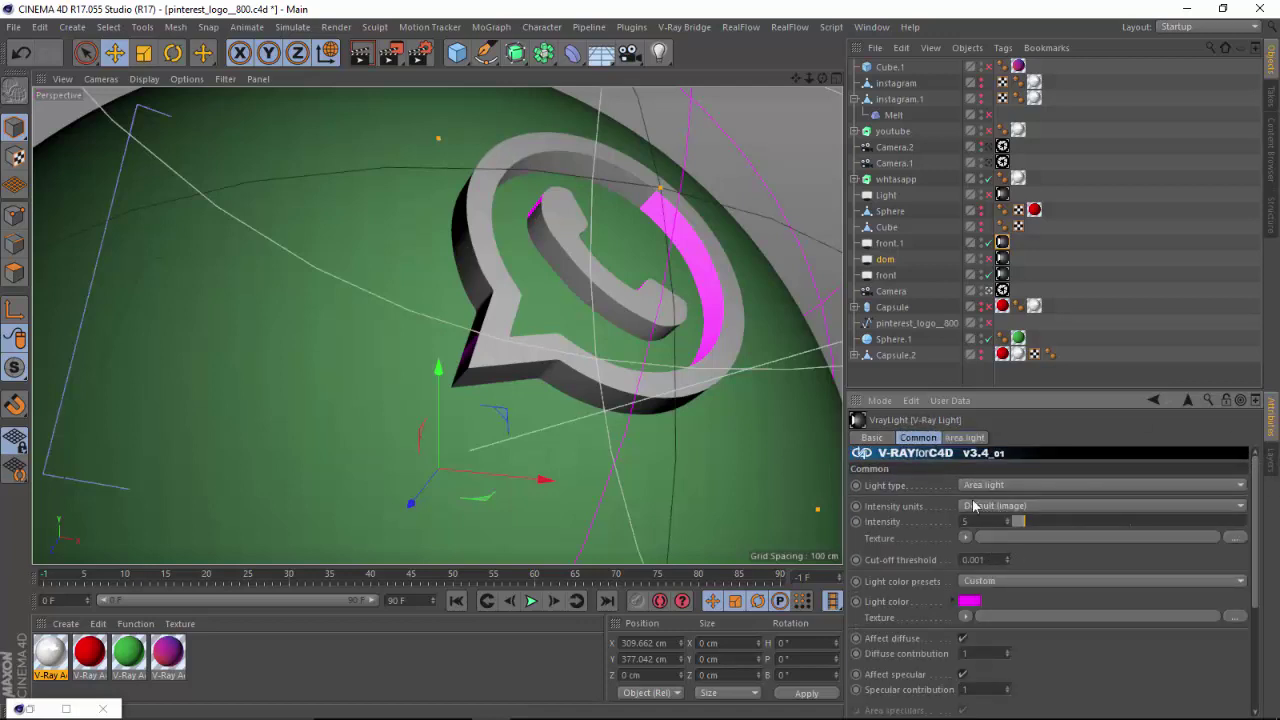
{"action": "left_click", "coordinate": [952, 603]}
{"action": "left_click_drag", "start_coordinate": [1260, 572], "coordinate": [1248, 693]}
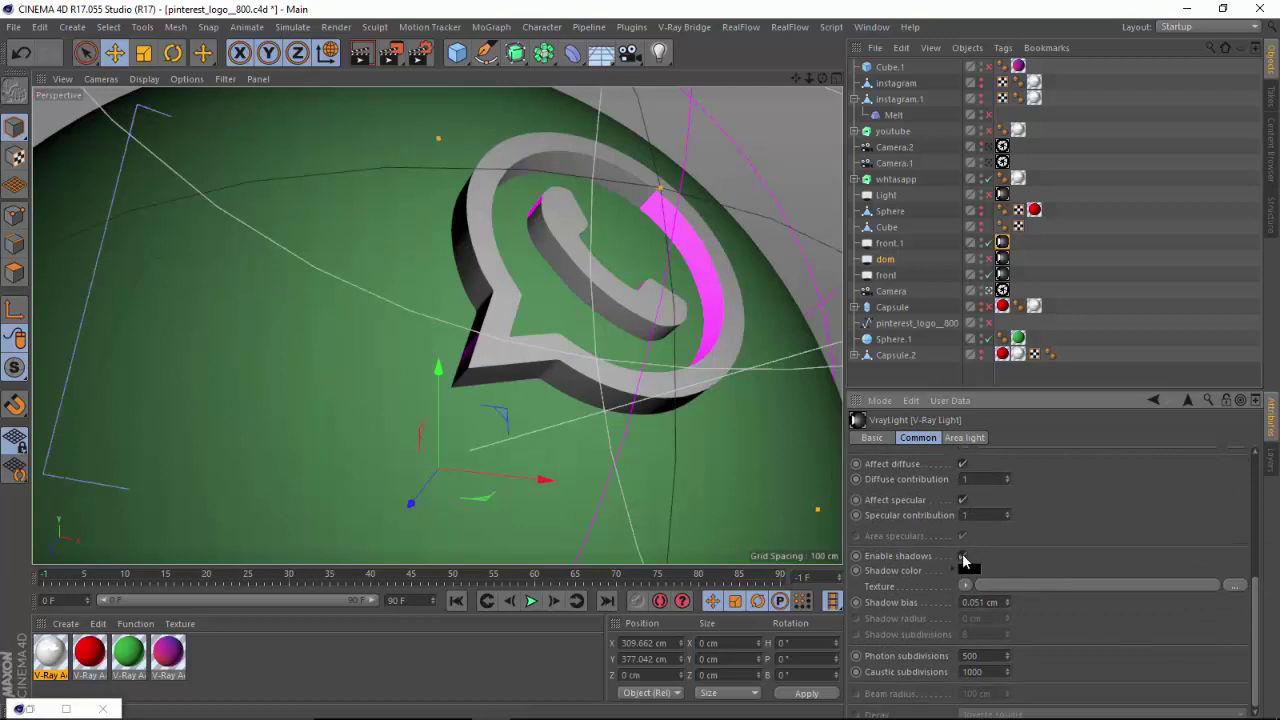
{"action": "left_click_drag", "start_coordinate": [1258, 588], "coordinate": [1236, 474]}
{"action": "scroll", "coordinate": [1236, 474], "scroll_direction": "up", "scroll_amount": 1}
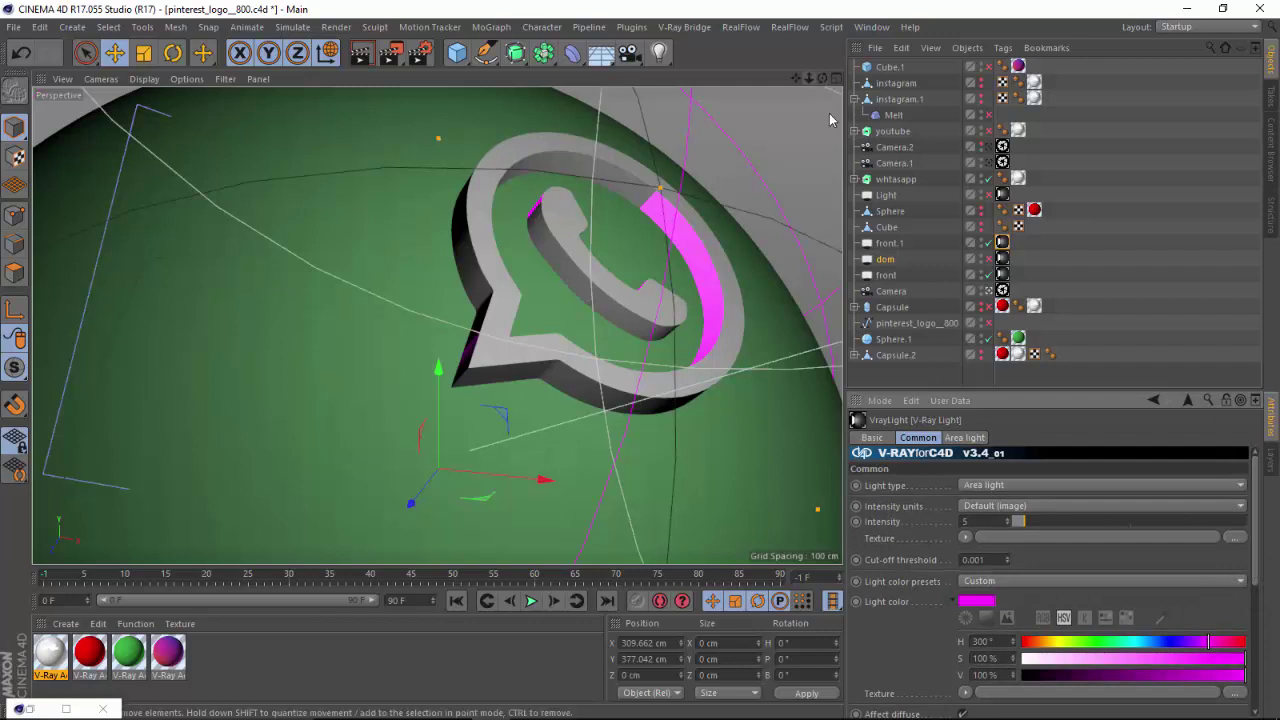
Cycle through the scene cameras, ending on the close-up angled across the logo.
{"action": "left_click", "coordinate": [1002, 146]}
{"action": "left_click", "coordinate": [1002, 162]}
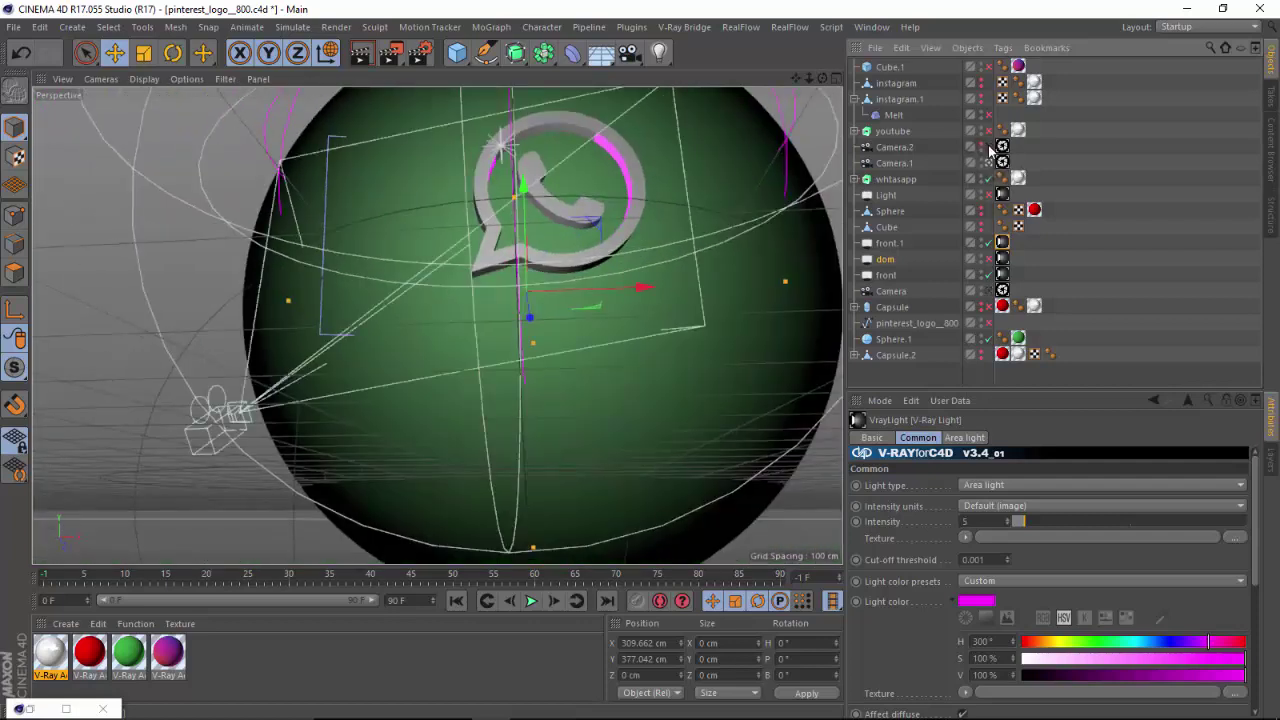
{"action": "left_click", "coordinate": [1002, 146]}
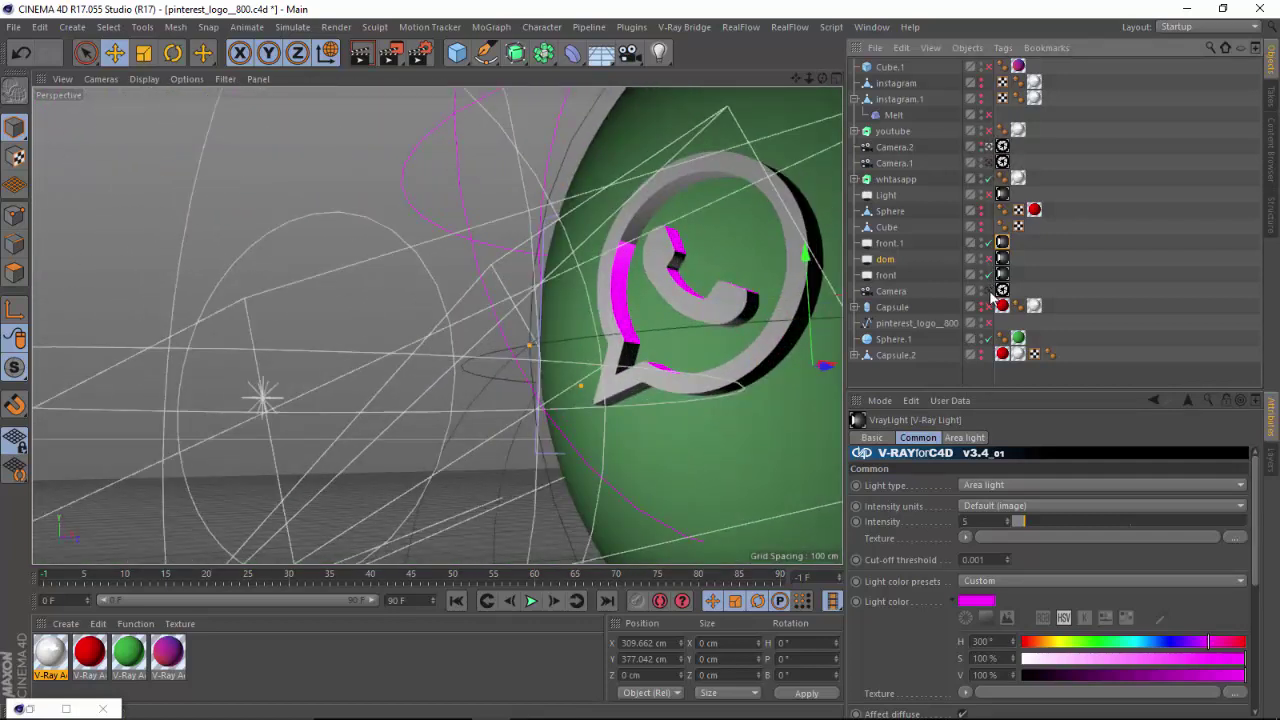
{"action": "left_click", "coordinate": [1002, 290]}
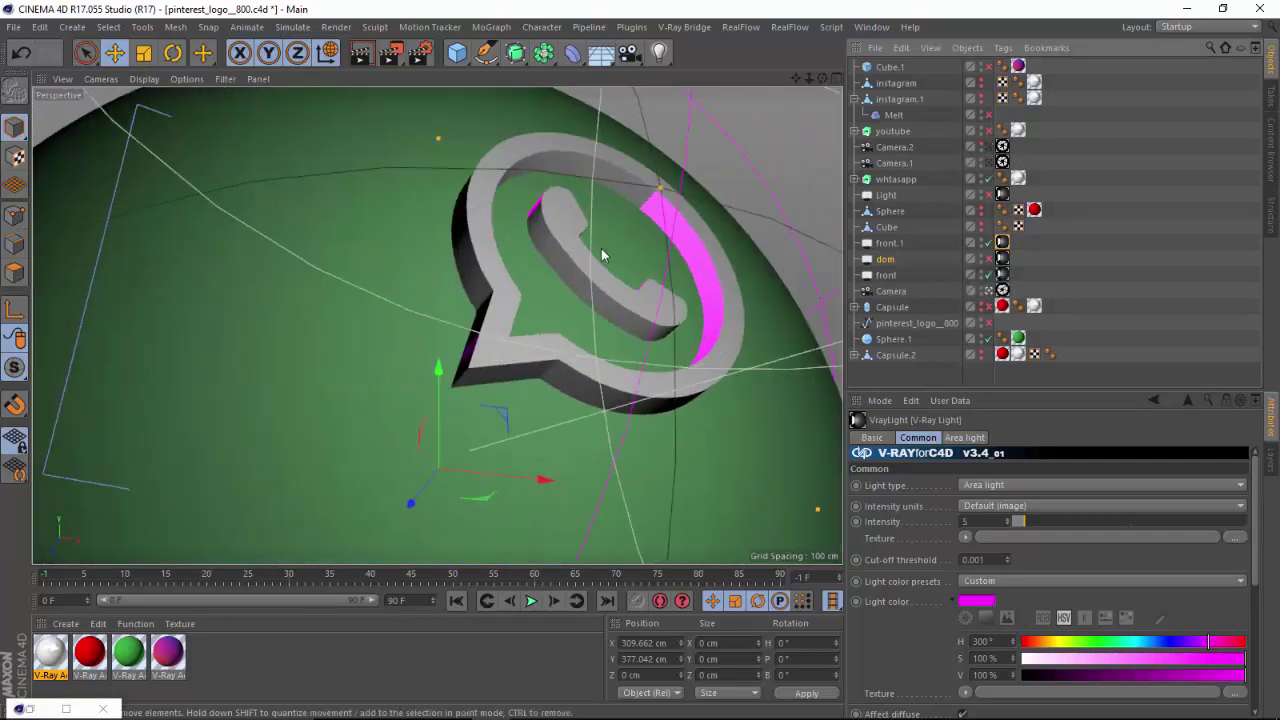
{"action": "left_click", "coordinate": [1001, 162]}
{"action": "left_click", "coordinate": [1001, 162]}
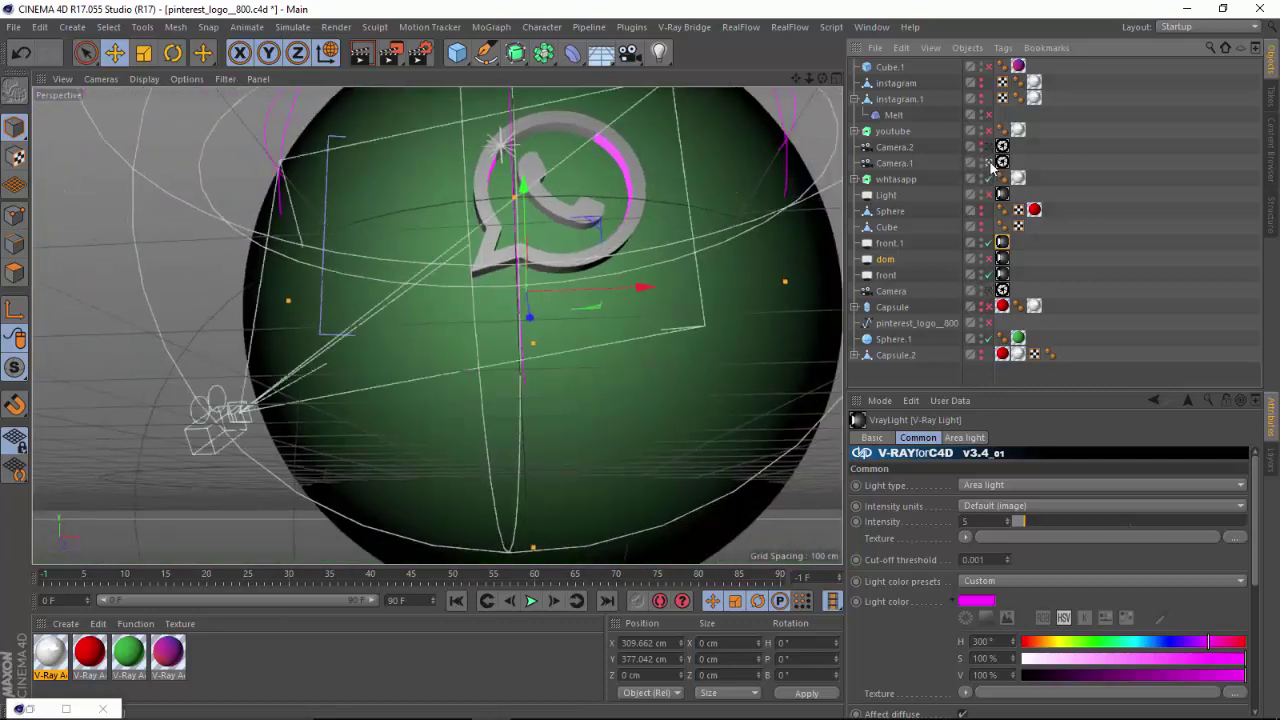
{"action": "left_click", "coordinate": [1001, 146]}
{"action": "mouse_move", "coordinate": [806, 76]}
{"action": "left_mouse_down"}
{"action": "mouse_move", "coordinate": [838, 78]}
{"action": "mouse_move", "coordinate": [803, 80]}
{"action": "mouse_move", "coordinate": [775, 140]}
{"action": "mouse_move", "coordinate": [819, 75]}
{"action": "mouse_move", "coordinate": [795, 77]}
{"action": "mouse_move", "coordinate": [814, 90]}
{"action": "mouse_move", "coordinate": [808, 77]}
{"action": "left_mouse_up"}
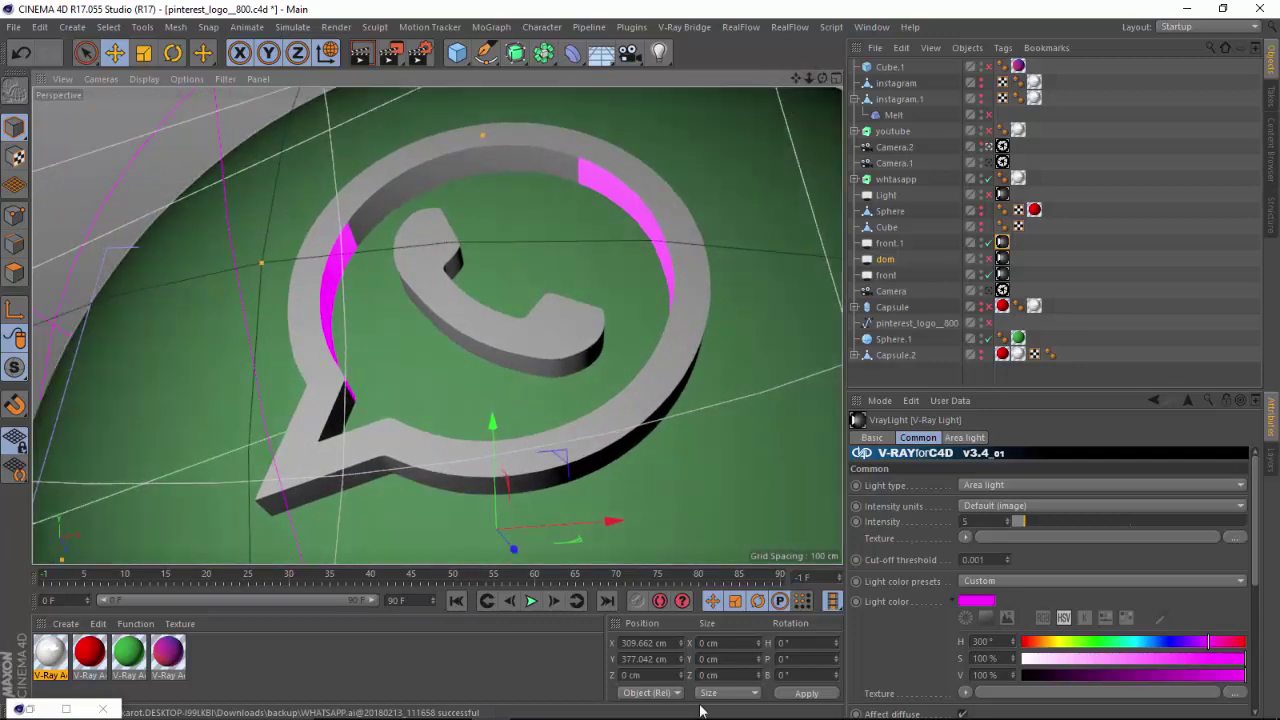
{"action": "mouse_move", "coordinate": [700, 714]}
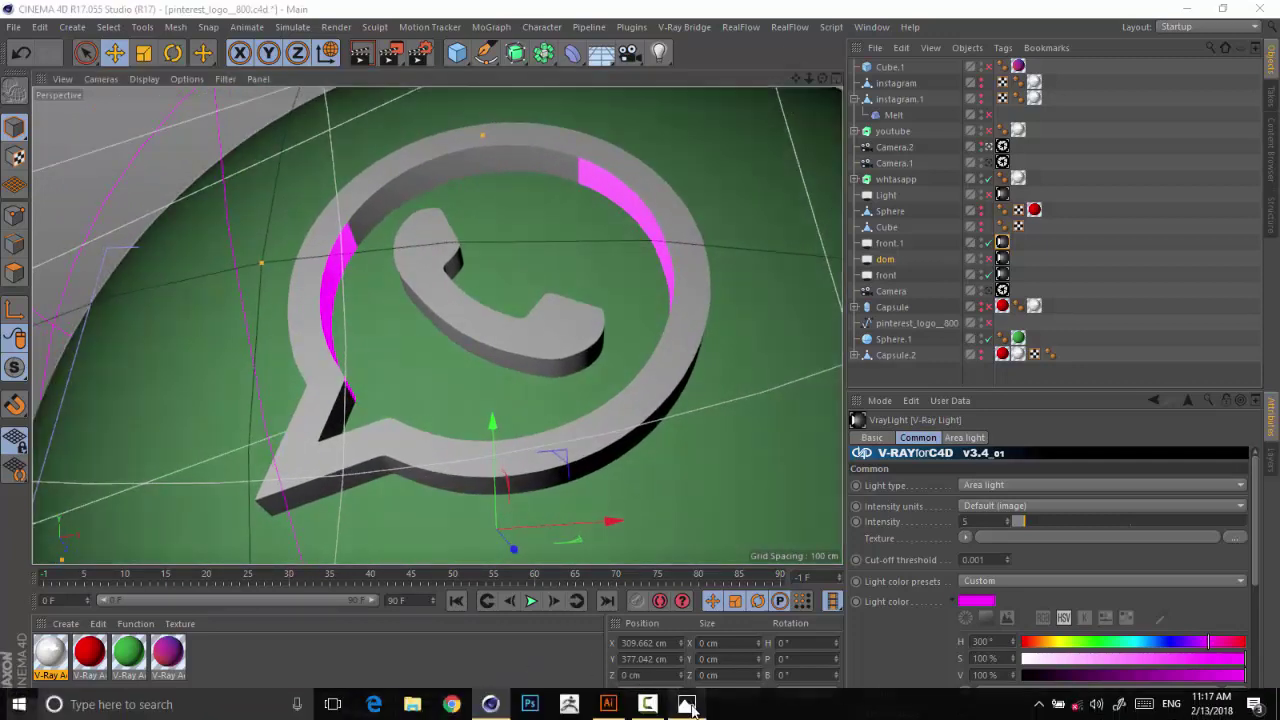
{"action": "left_click", "coordinate": [687, 705]}
{"action": "left_click", "coordinate": [689, 706]}
{"action": "left_click", "coordinate": [689, 706]}
{"action": "left_click", "coordinate": [690, 706]}
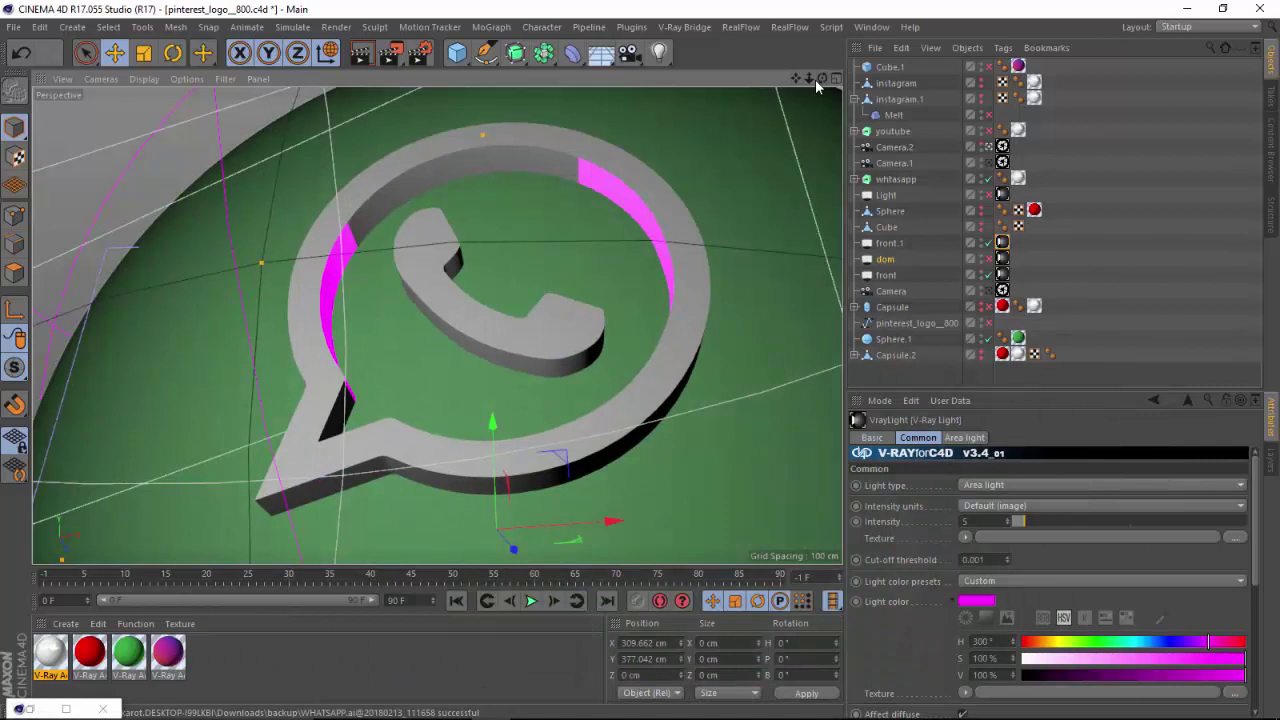
Switch V-Ray Bridge caustics On, leaving the GI preset unchanged.
{"action": "left_click", "coordinate": [420, 52]}
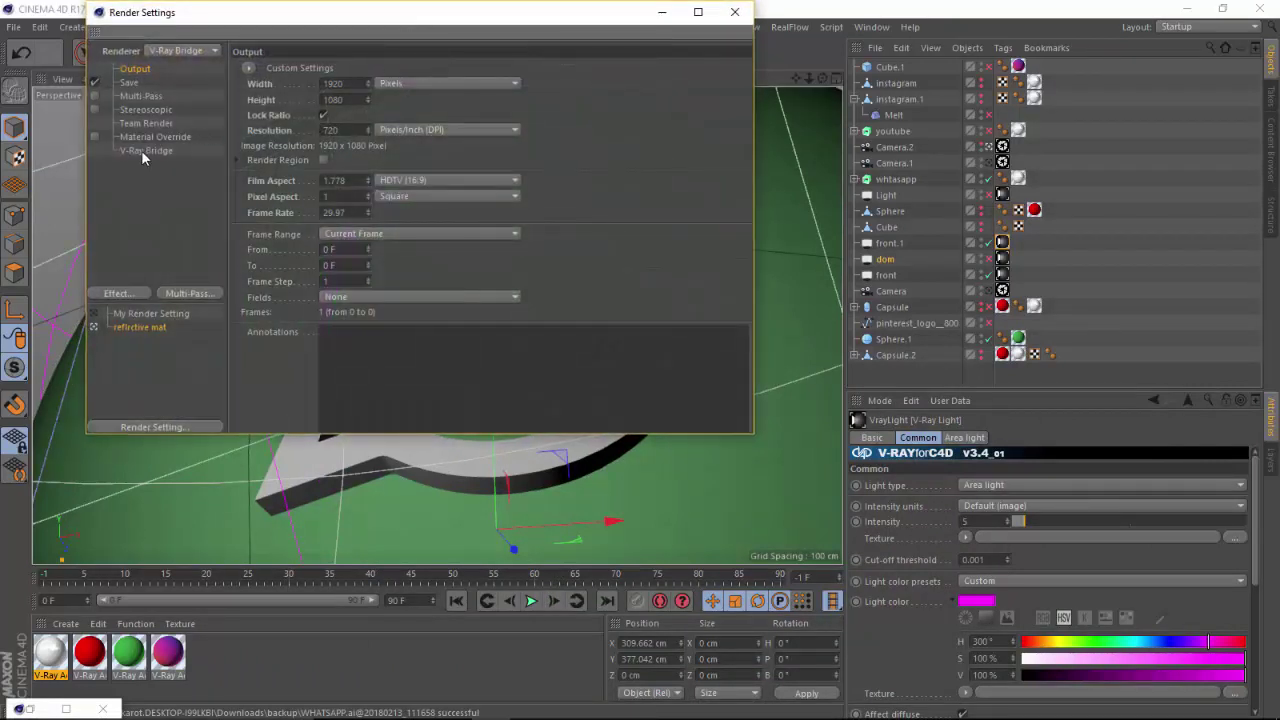
{"action": "left_click", "coordinate": [152, 151]}
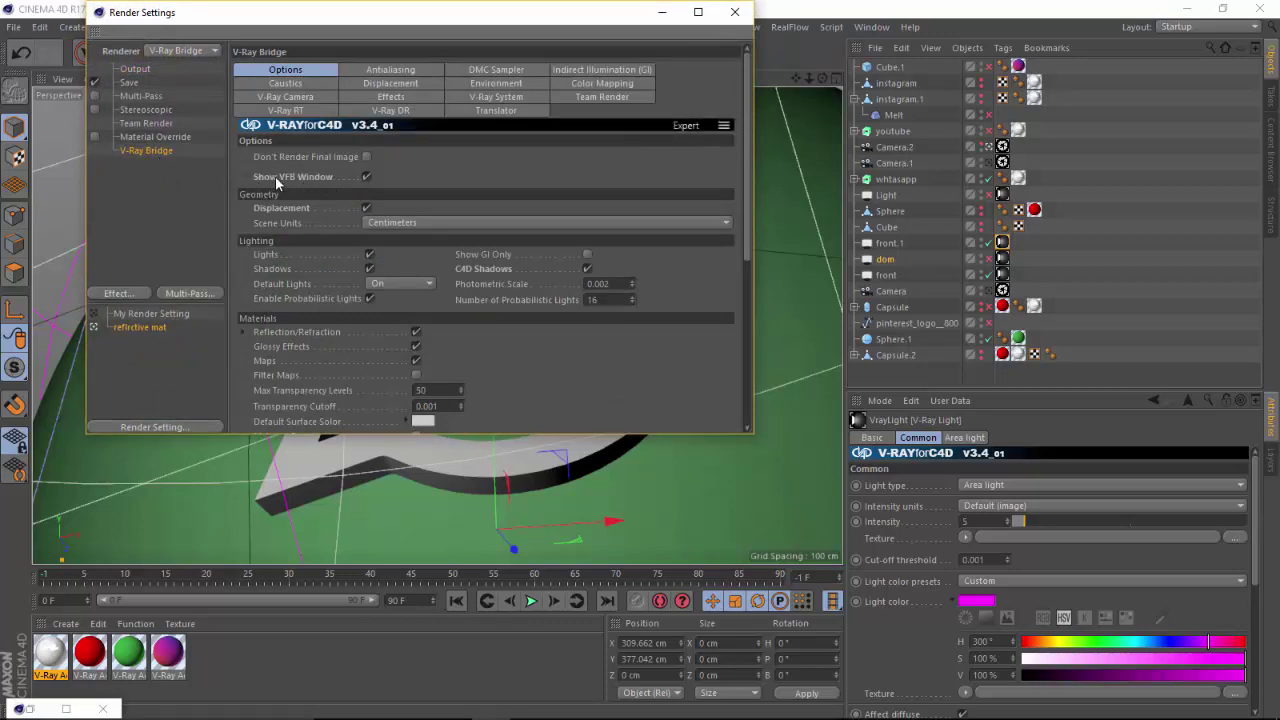
{"action": "left_click", "coordinate": [612, 72]}
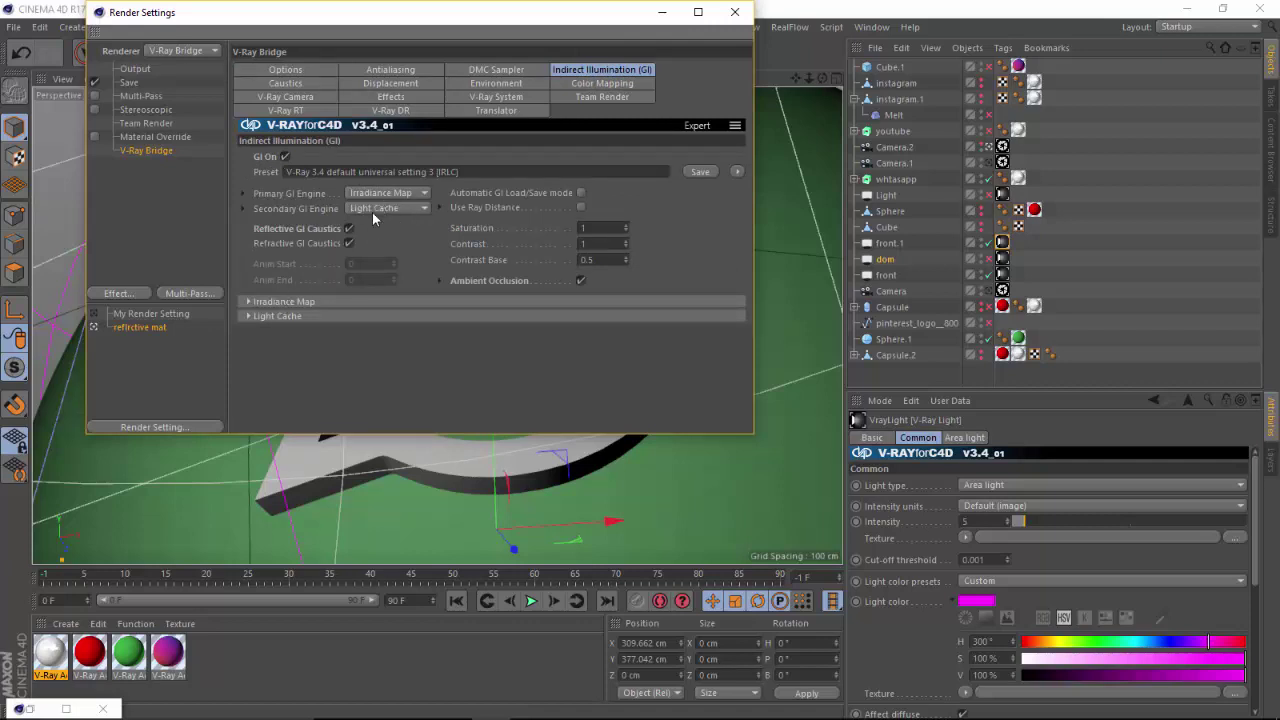
{"action": "left_click", "coordinate": [733, 172]}
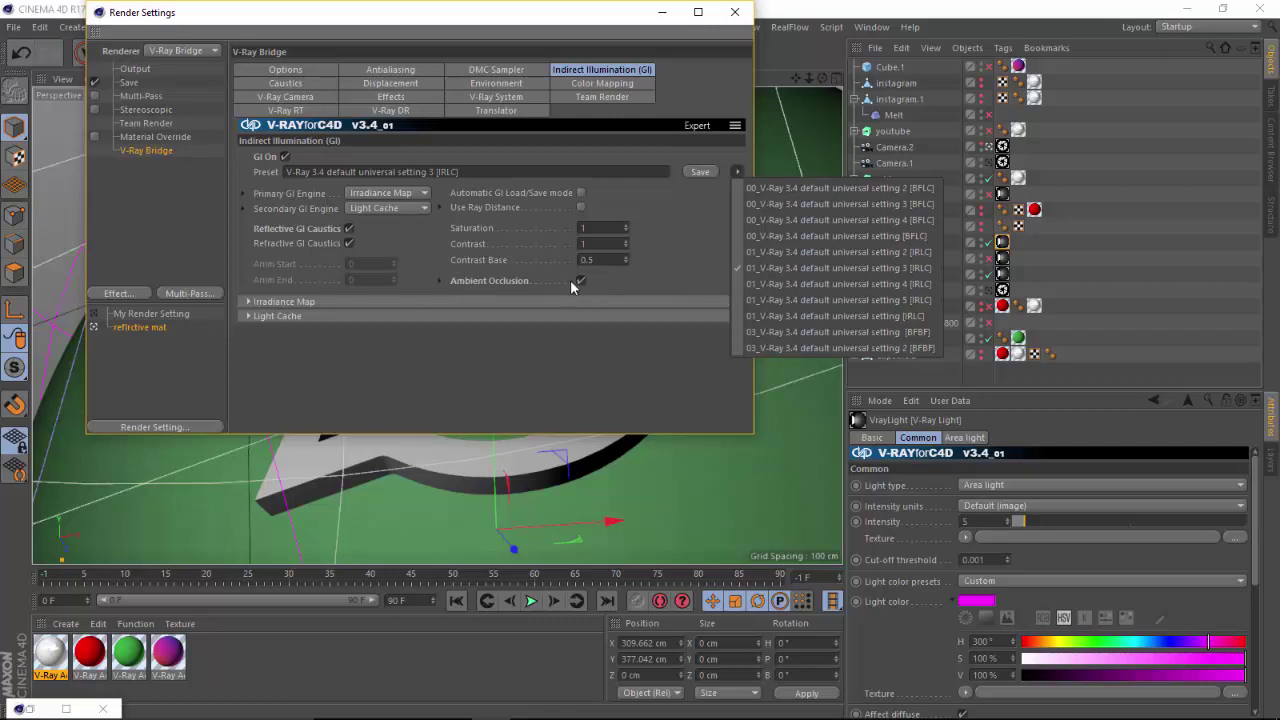
{"action": "left_click", "coordinate": [380, 74]}
{"action": "left_click", "coordinate": [300, 85]}
{"action": "left_click", "coordinate": [330, 156]}
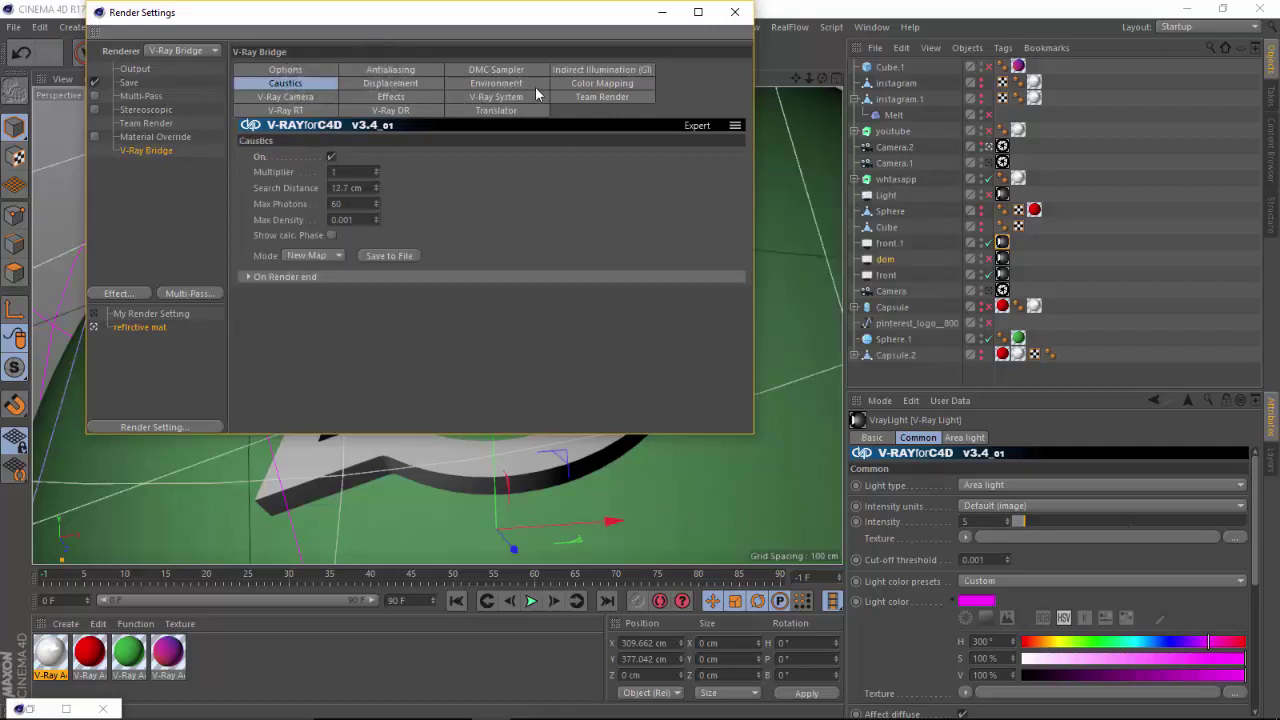
Keep the antialiasing sampler on Bucket and close Render Settings.
{"action": "left_click", "coordinate": [370, 71]}
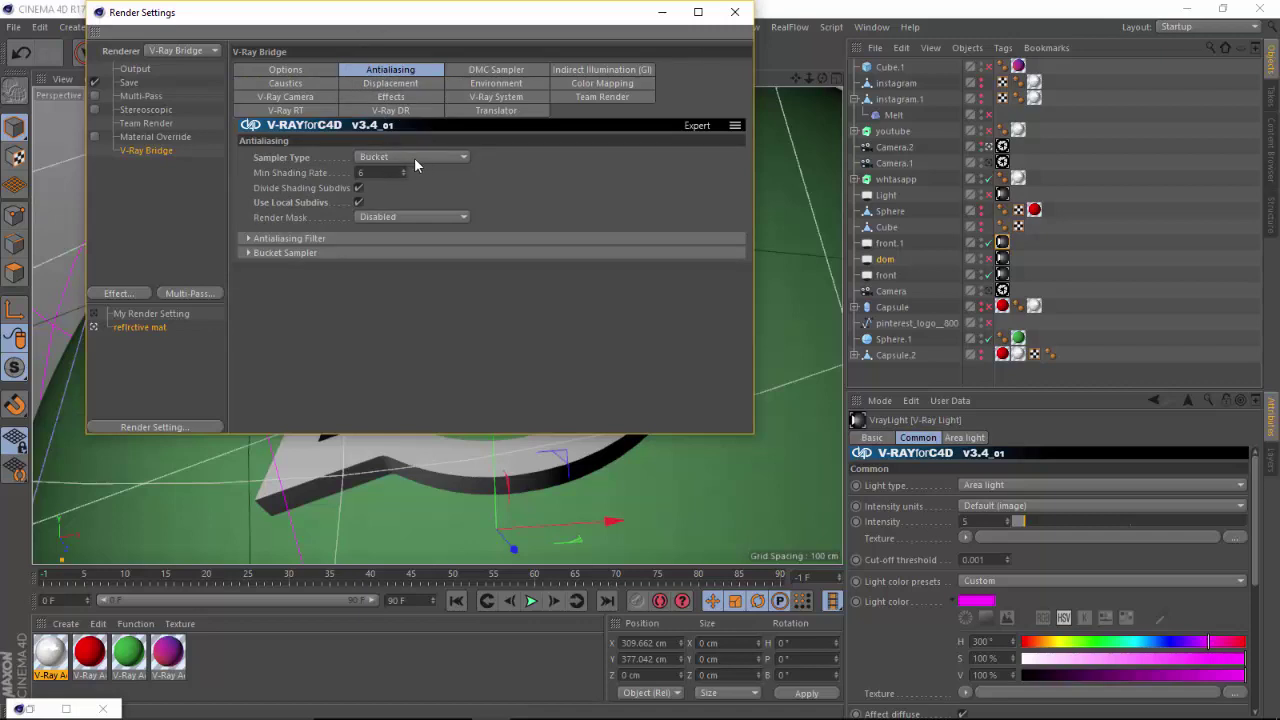
{"action": "left_click", "coordinate": [305, 71]}
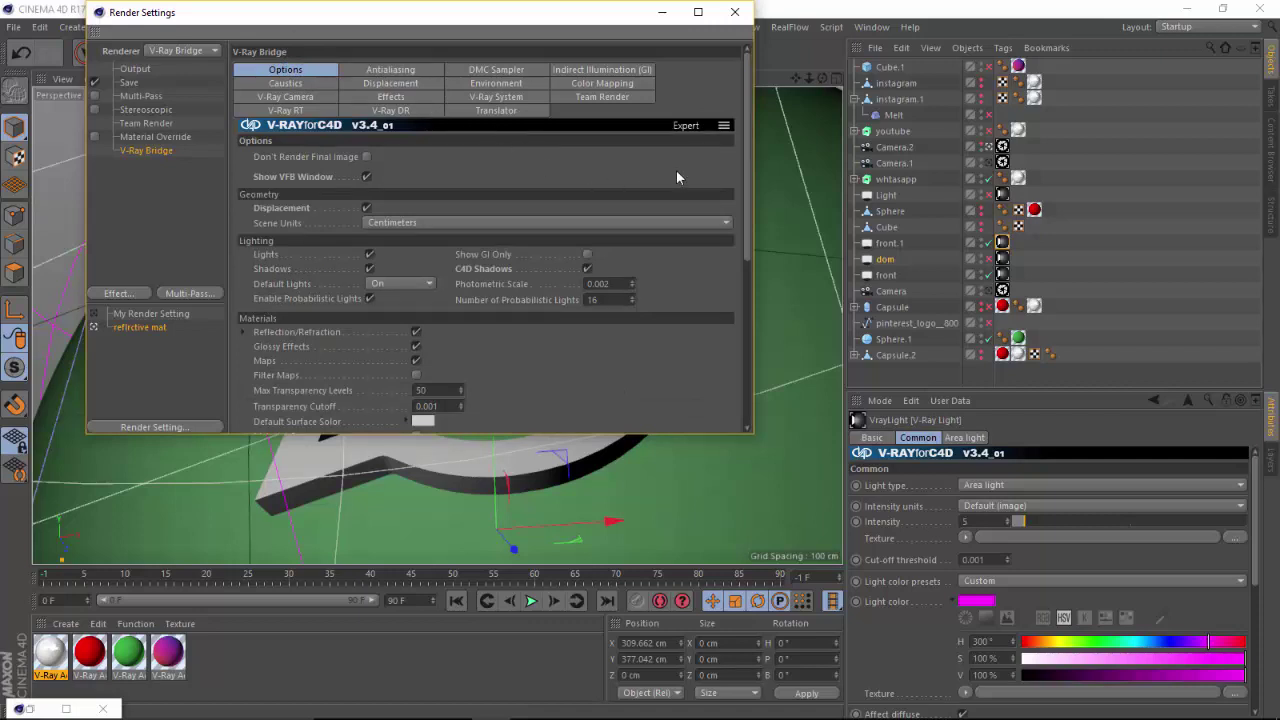
{"action": "left_click", "coordinate": [395, 70]}
{"action": "left_click", "coordinate": [410, 156]}
{"action": "left_click", "coordinate": [561, 182]}
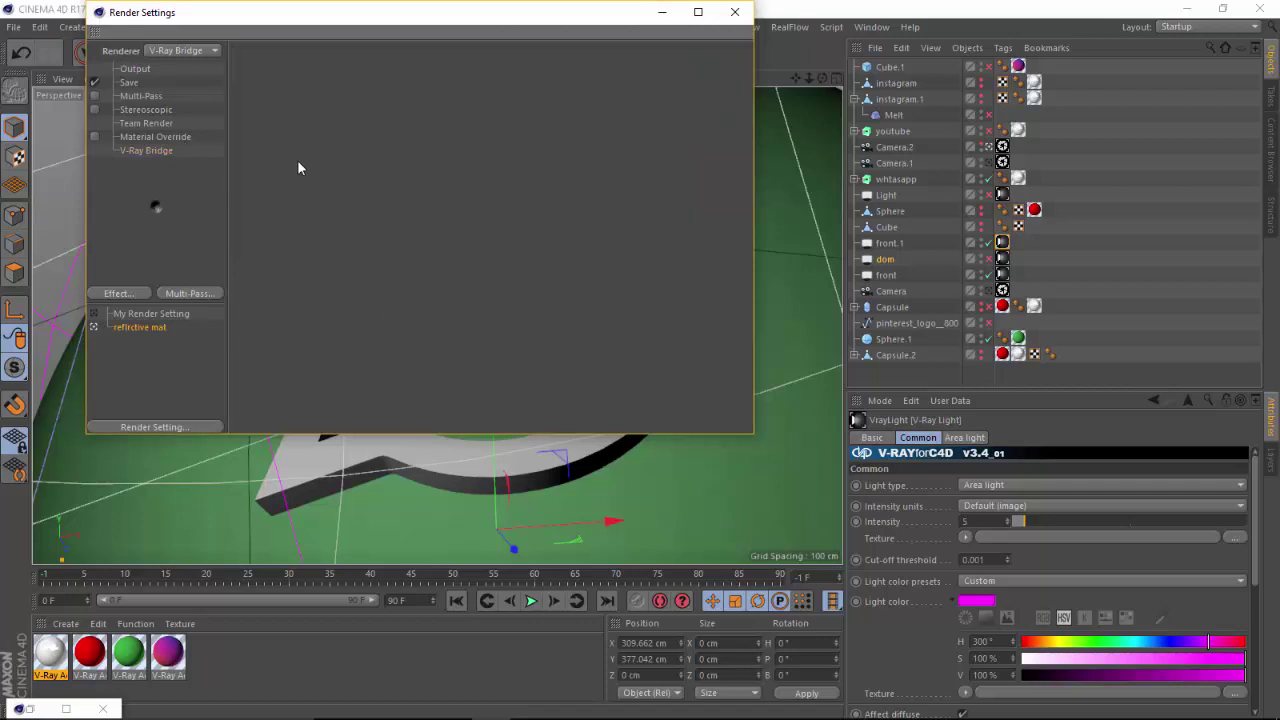
{"action": "left_click", "coordinate": [735, 12]}
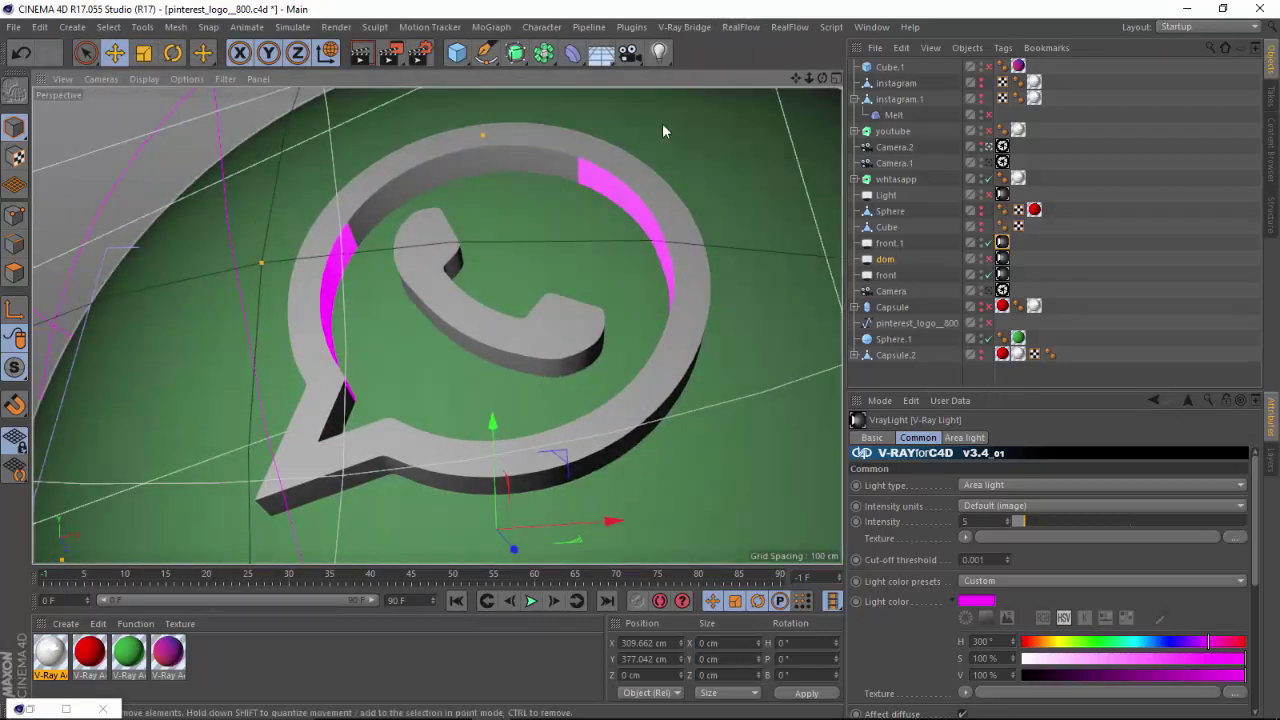
{"action": "left_click_drag", "start_coordinate": [1068, 392], "coordinate": [1074, 430]}
{"action": "mouse_move", "coordinate": [1086, 351]}
{"action": "left_mouse_down"}
{"action": "mouse_move", "coordinate": [1085, 300]}
{"action": "mouse_move", "coordinate": [1084, 330]}
{"action": "left_mouse_up"}
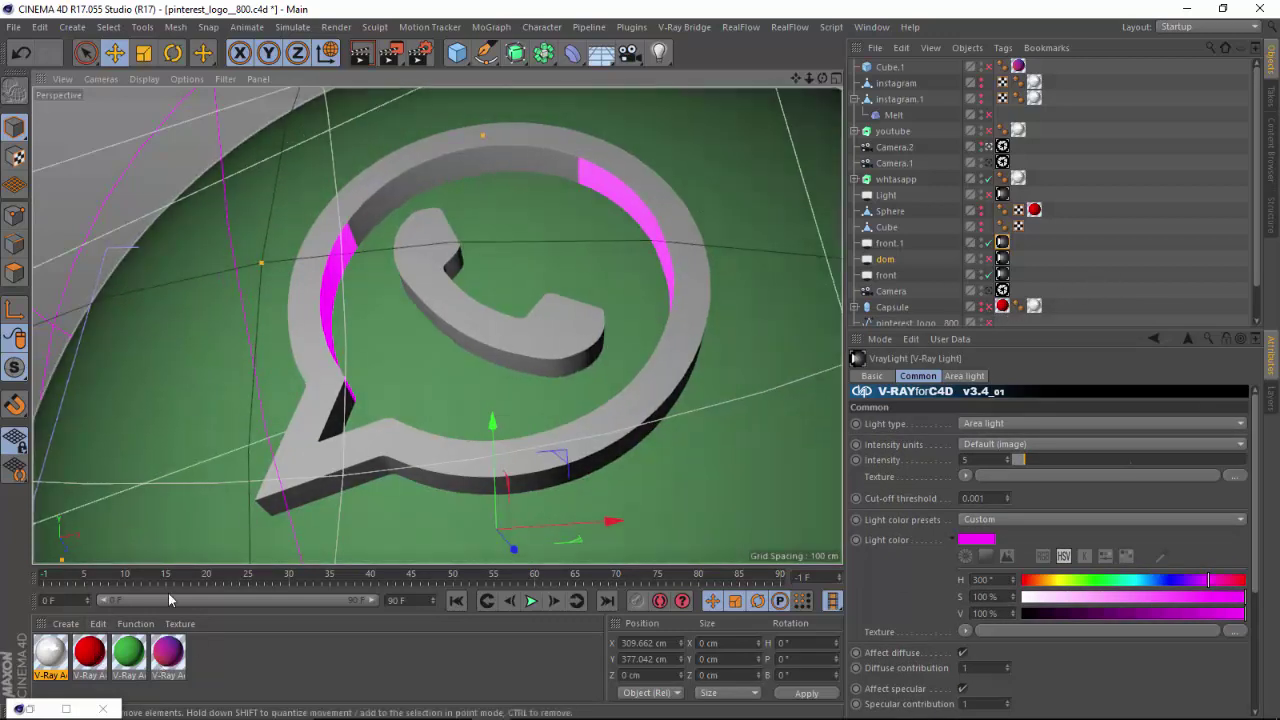
{"action": "left_click", "coordinate": [64, 621]}
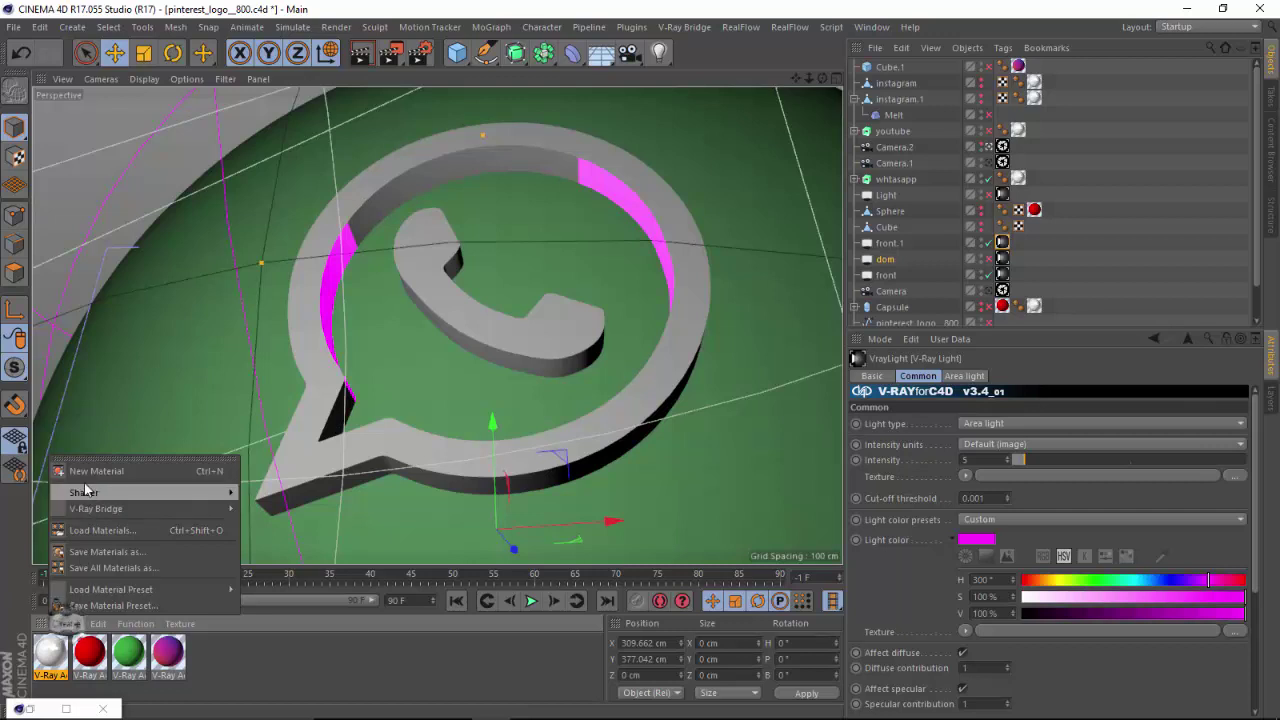
{"action": "mouse_move", "coordinate": [90, 512]}
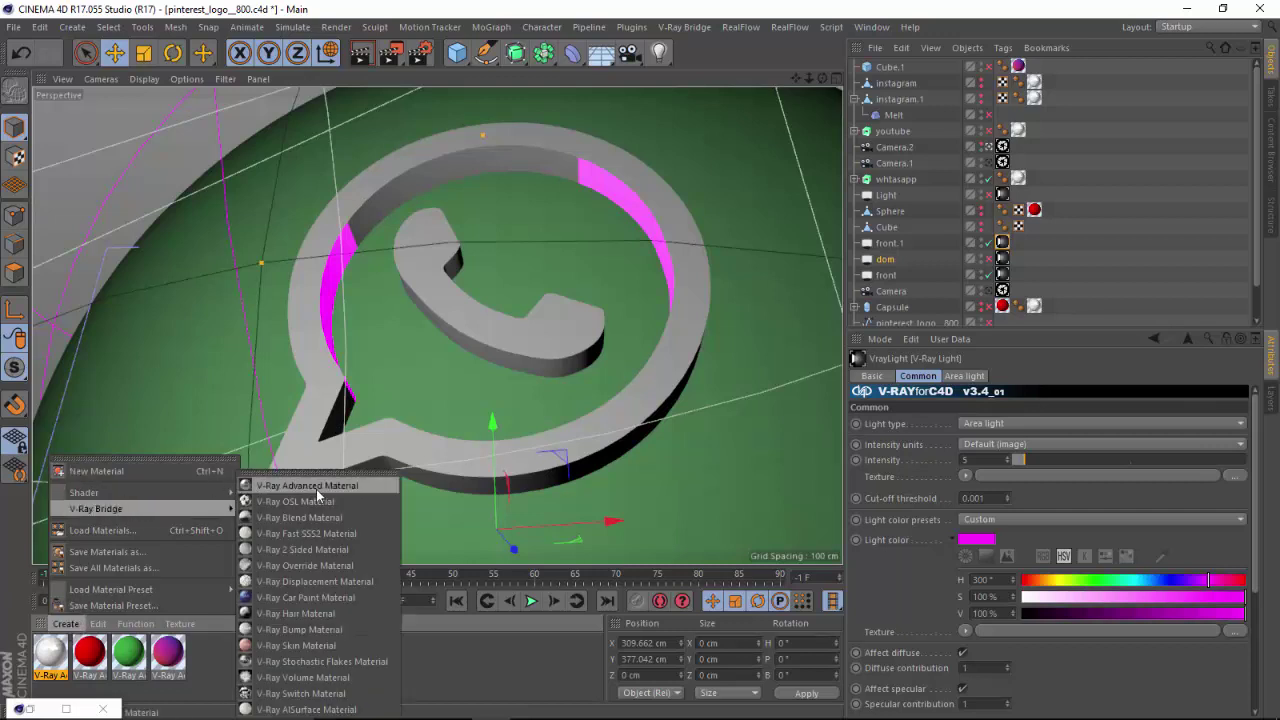
{"action": "left_click", "coordinate": [300, 661]}
{"action": "double_click", "coordinate": [128, 660]}
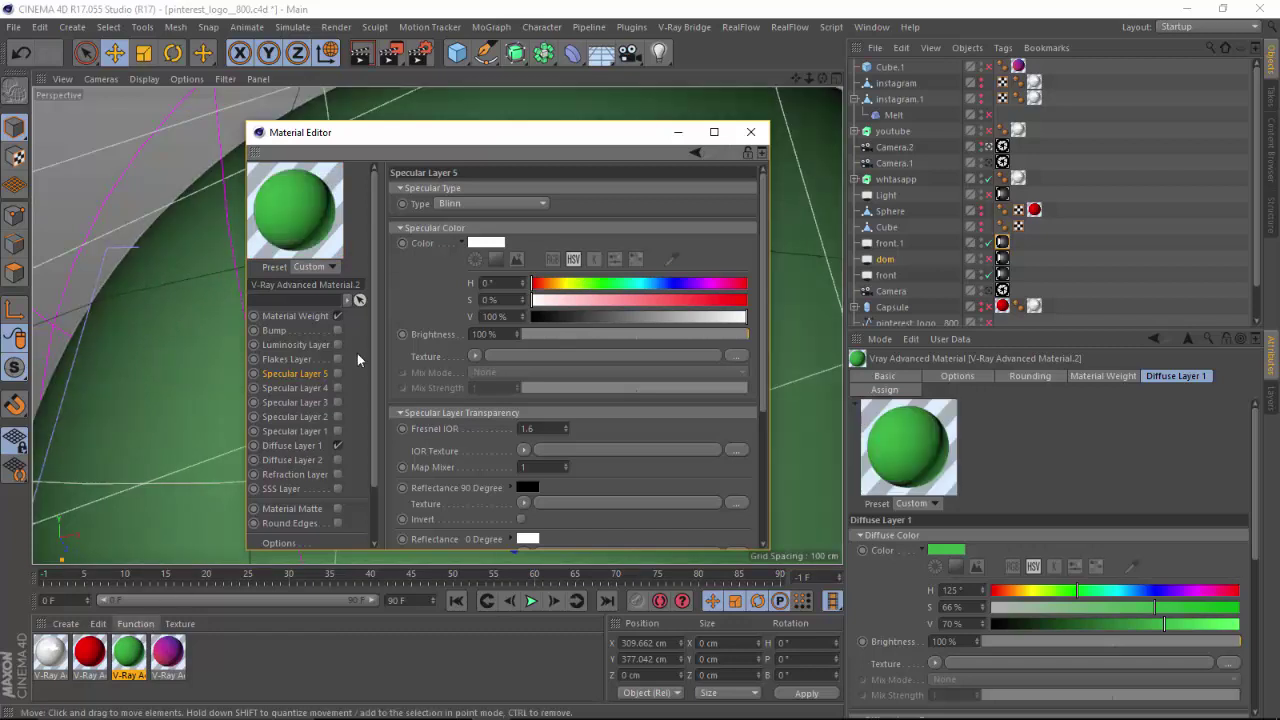
{"action": "scroll", "coordinate": [375, 391], "scroll_direction": "down", "scroll_amount": 2}
{"action": "scroll", "coordinate": [370, 370], "scroll_direction": "up", "scroll_amount": 2}
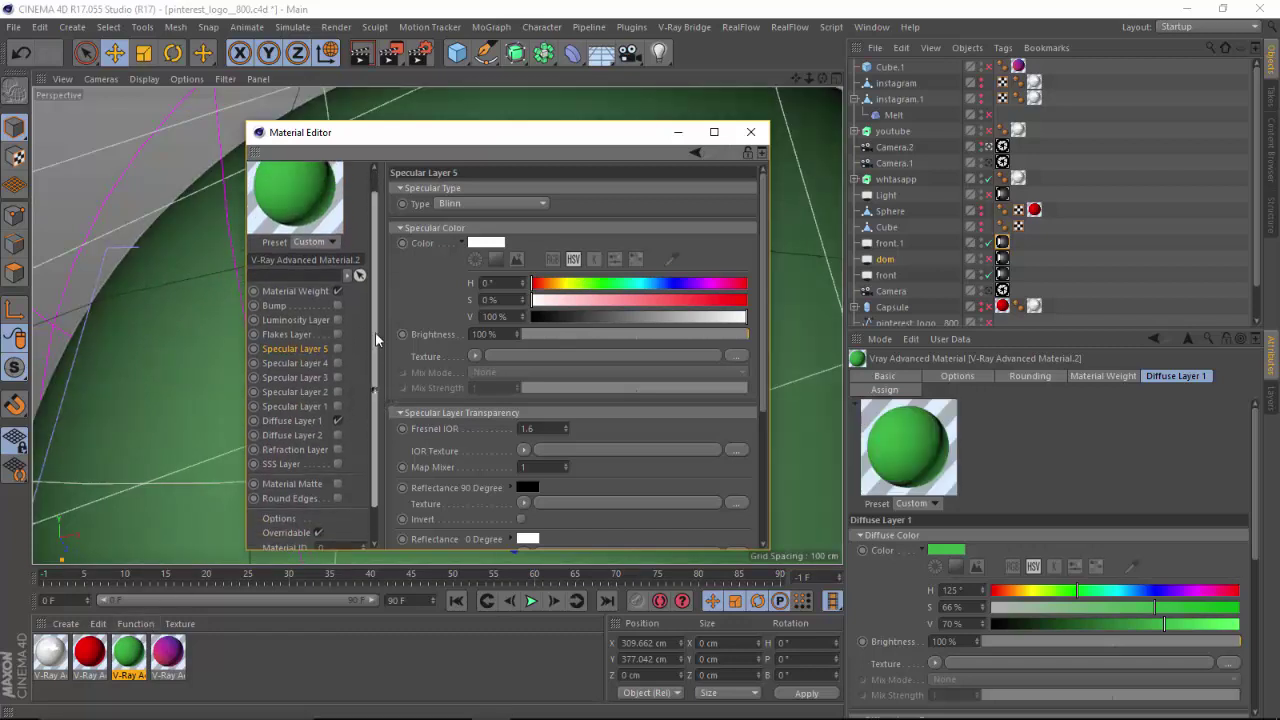
{"action": "left_click", "coordinate": [300, 445]}
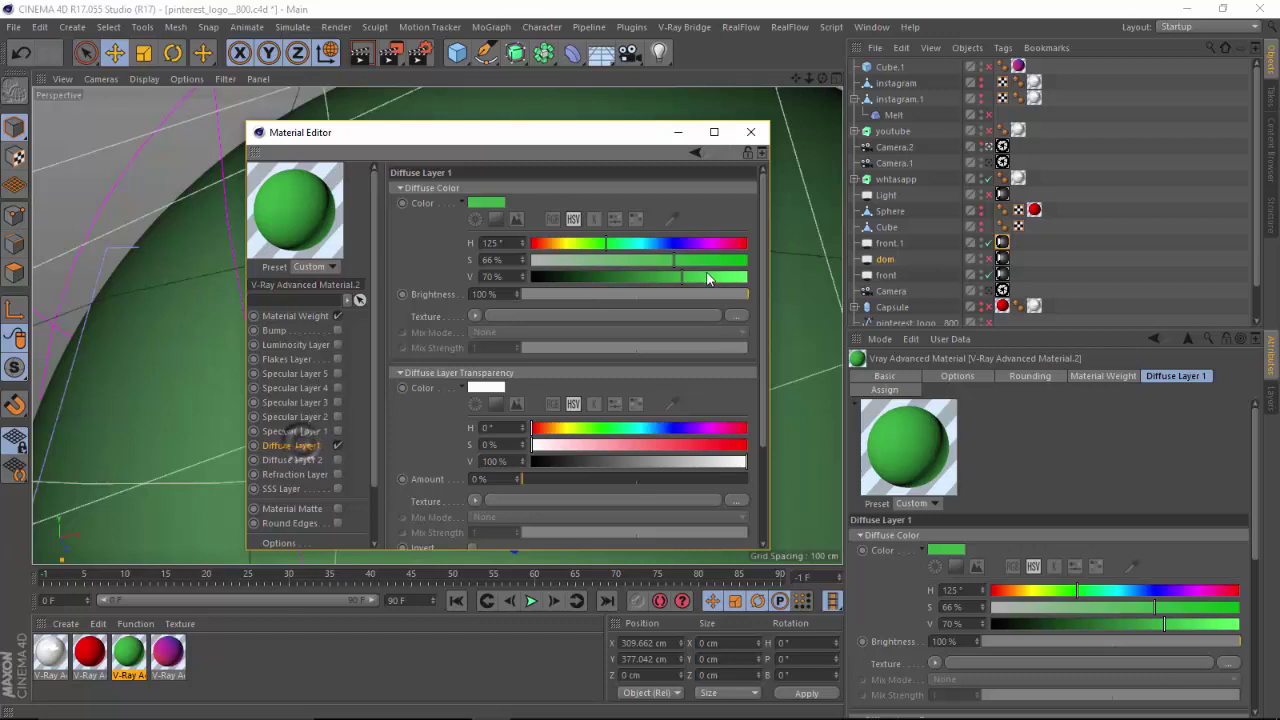
{"action": "left_click", "coordinate": [337, 445]}
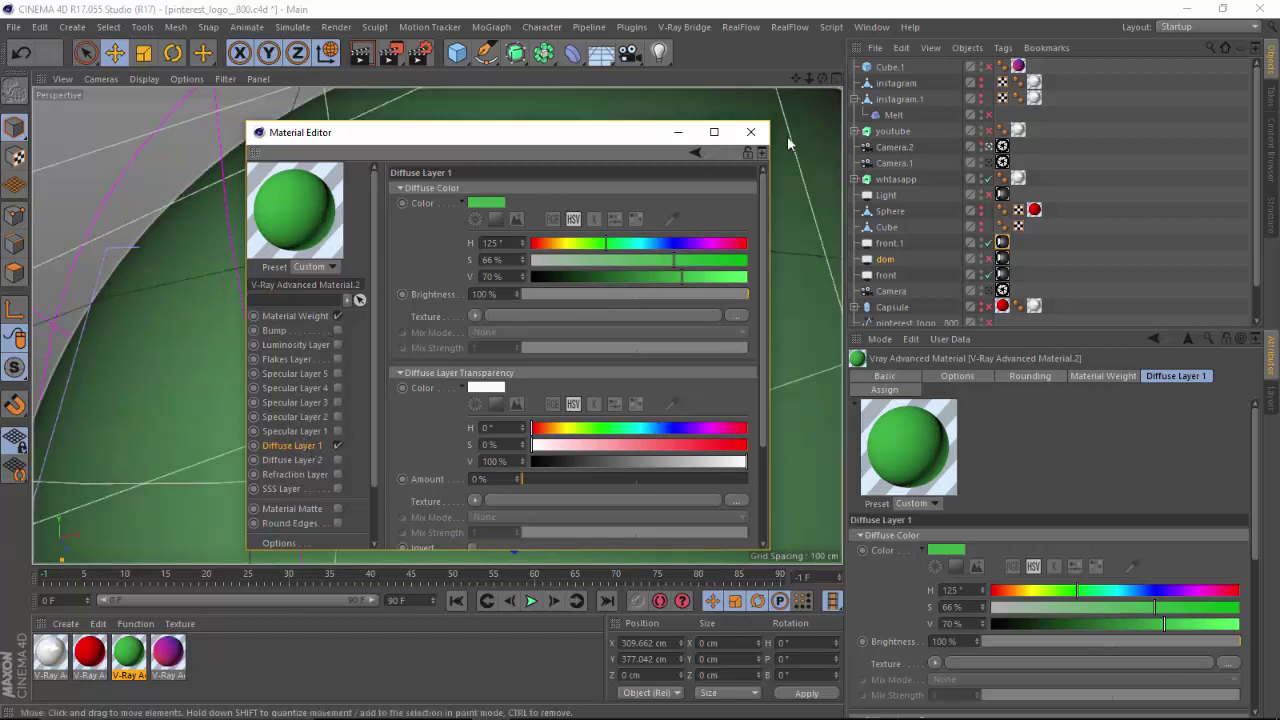
{"action": "left_click", "coordinate": [750, 132]}
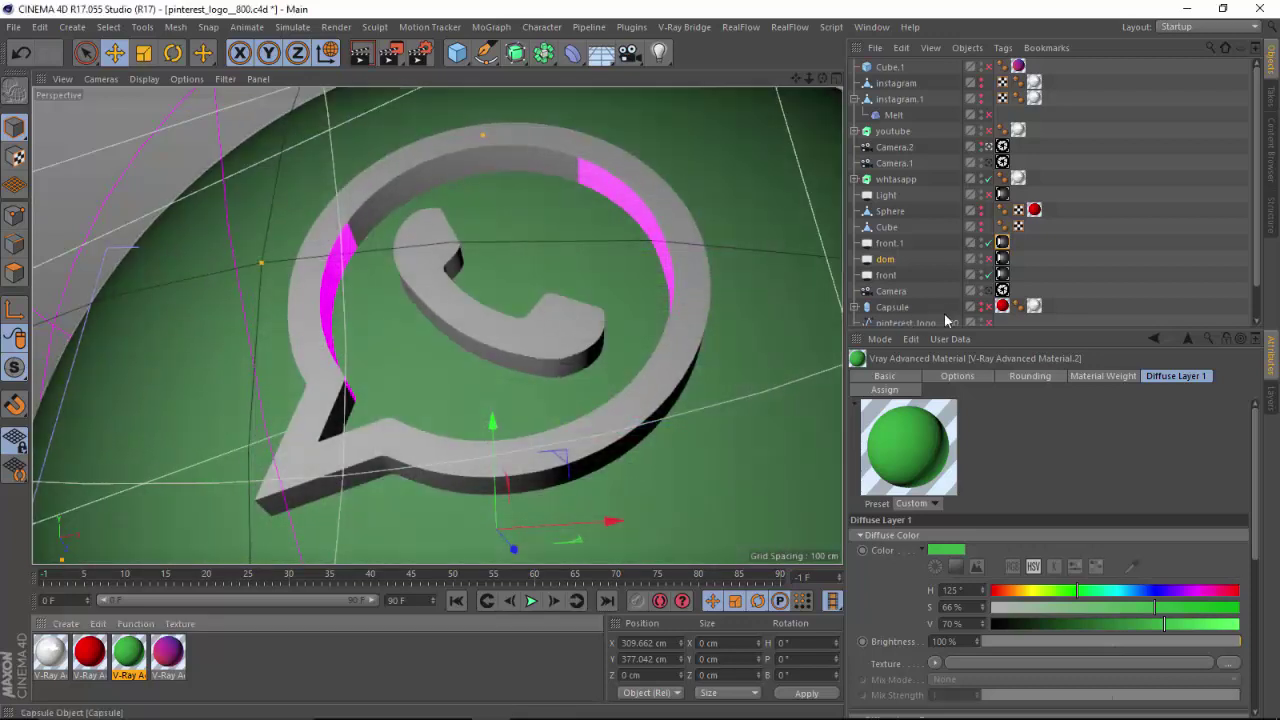
{"action": "left_click_drag", "start_coordinate": [962, 331], "coordinate": [965, 456]}
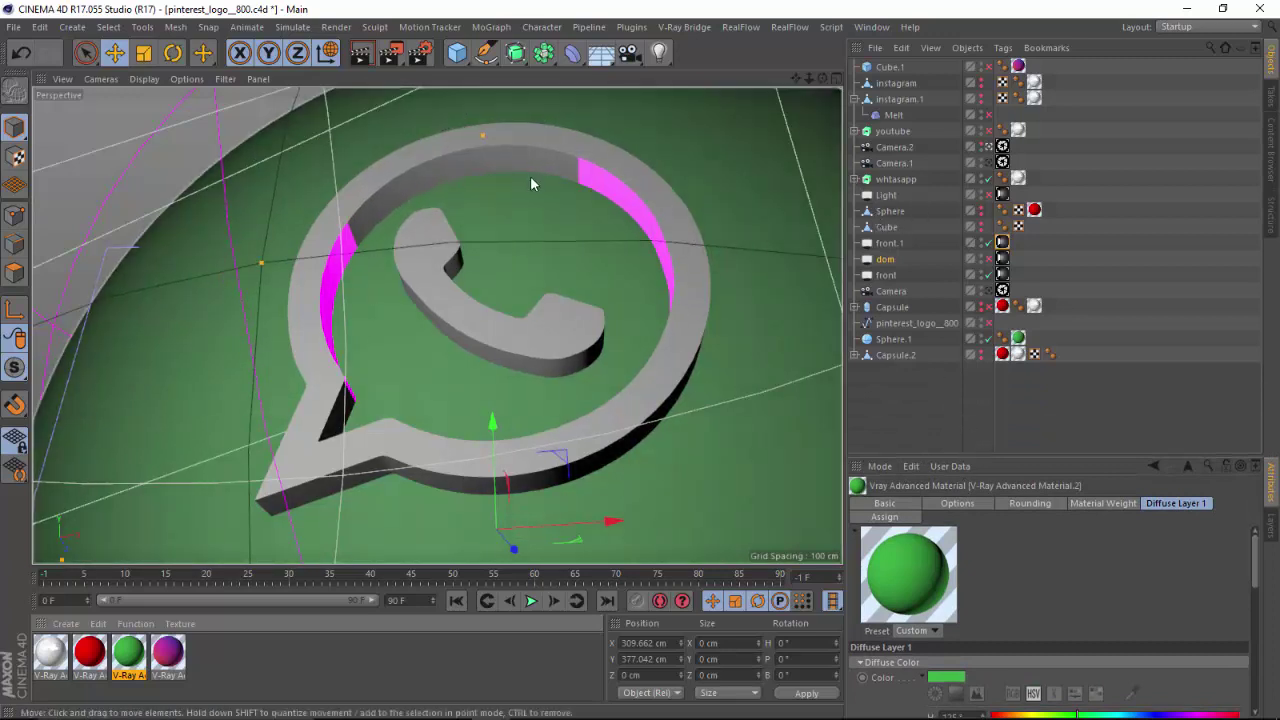
Render to the V-Ray frame buffer, then open Whatsapp-icon.jpg in Photos for comparison.
{"action": "left_click", "coordinate": [393, 57]}
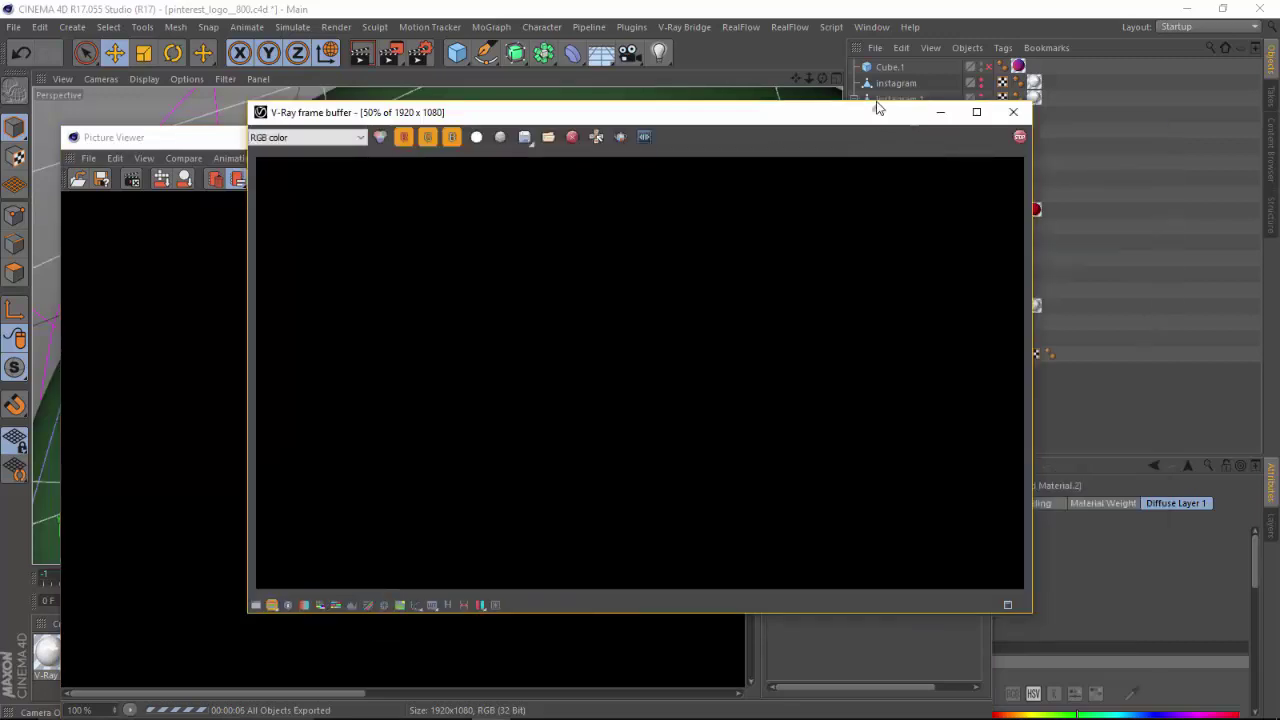
{"action": "left_click_drag", "start_coordinate": [878, 107], "coordinate": [870, 85]}
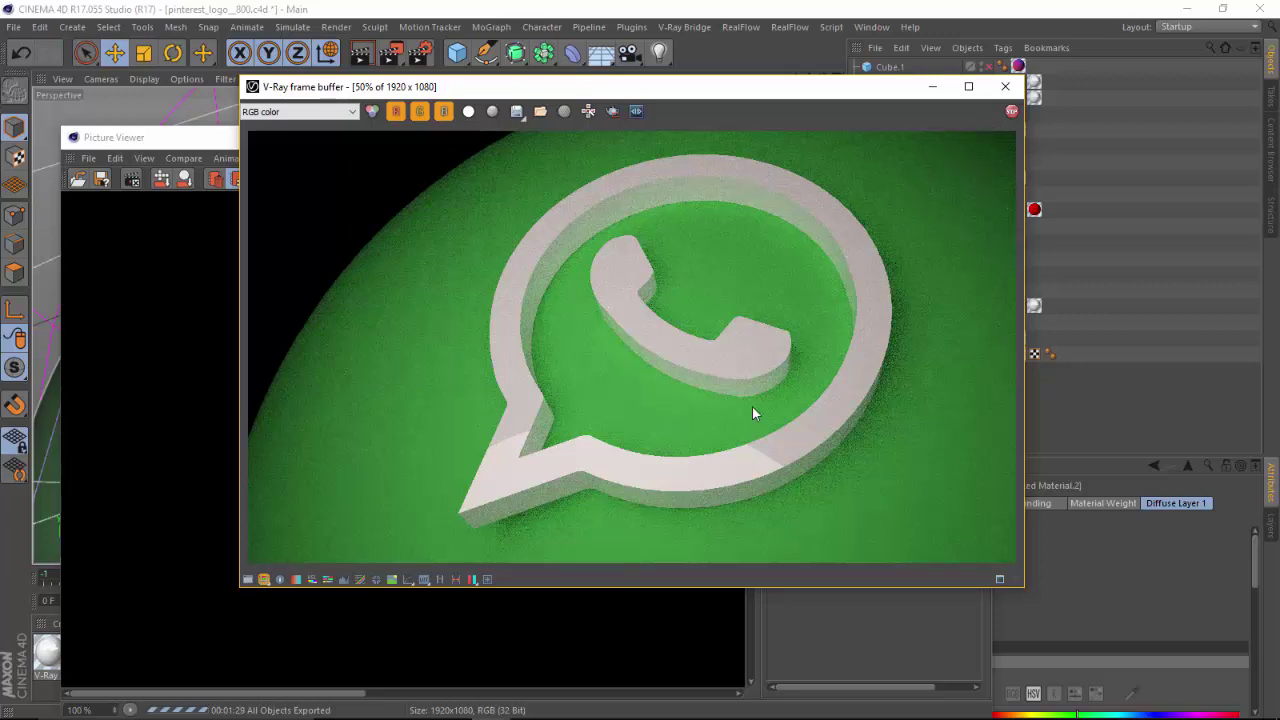
{"action": "left_click", "coordinate": [1012, 112]}
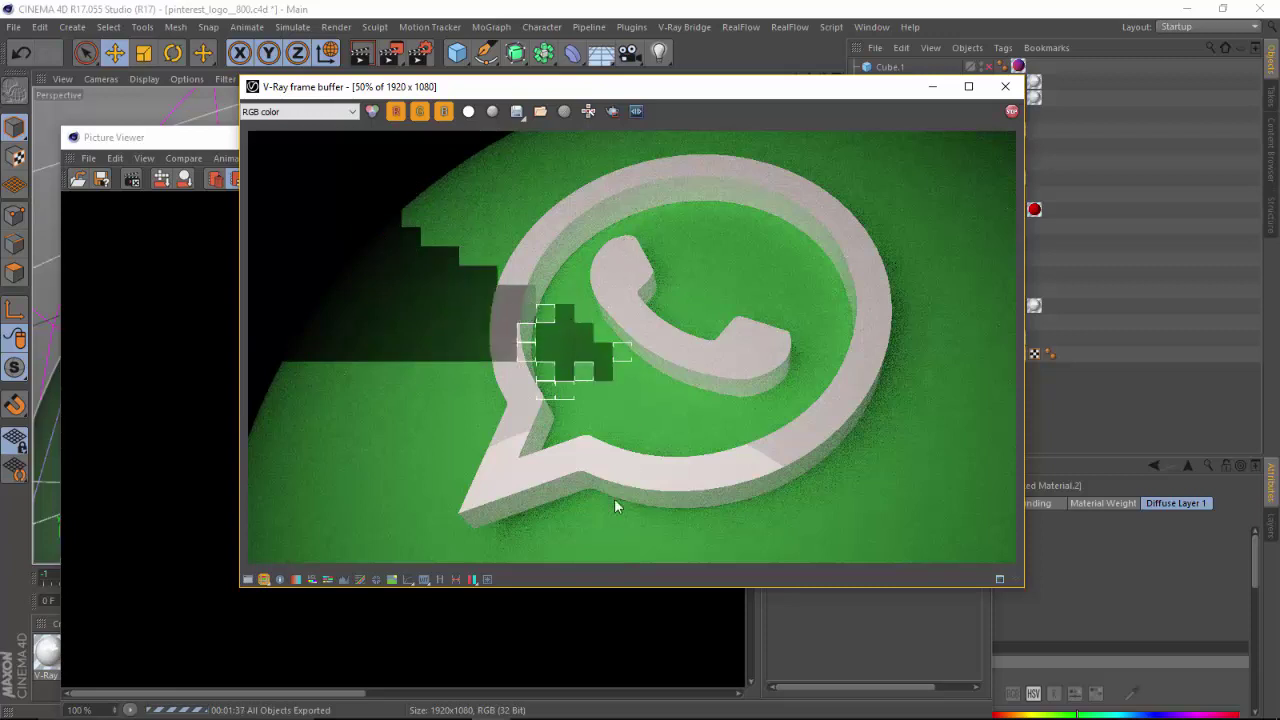
{"action": "mouse_move", "coordinate": [490, 712]}
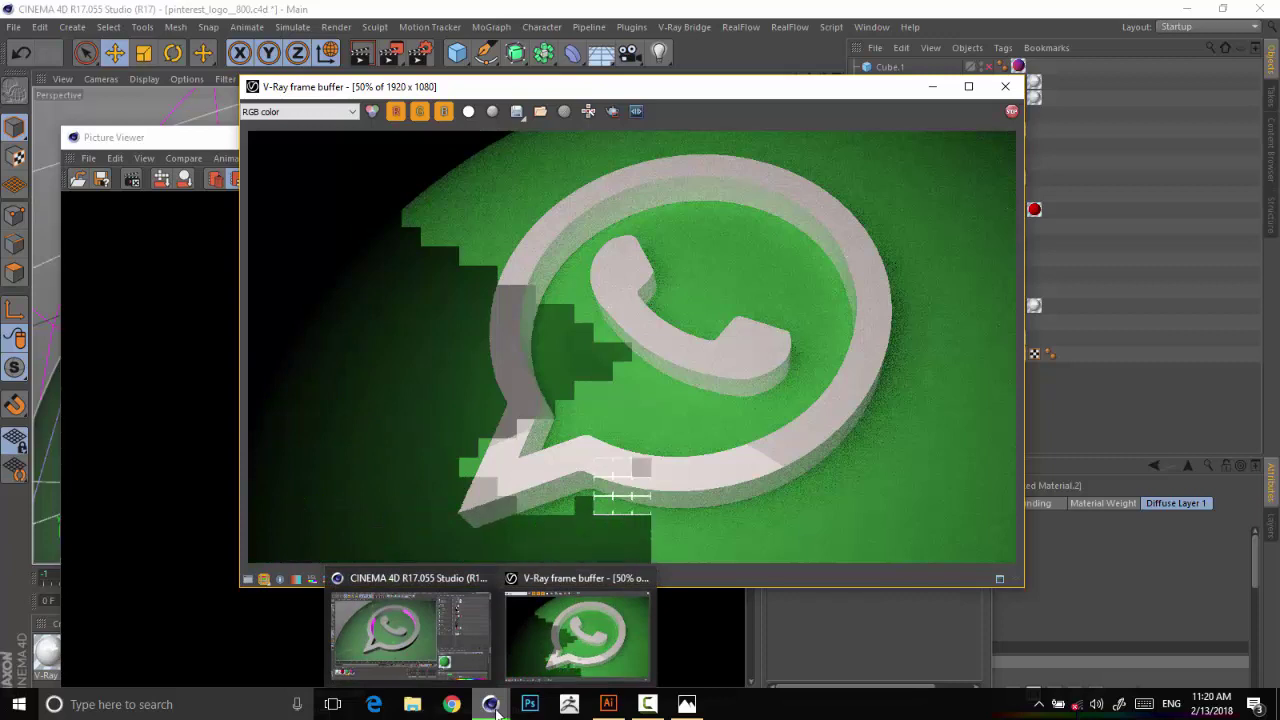
{"action": "left_click", "coordinate": [686, 704]}
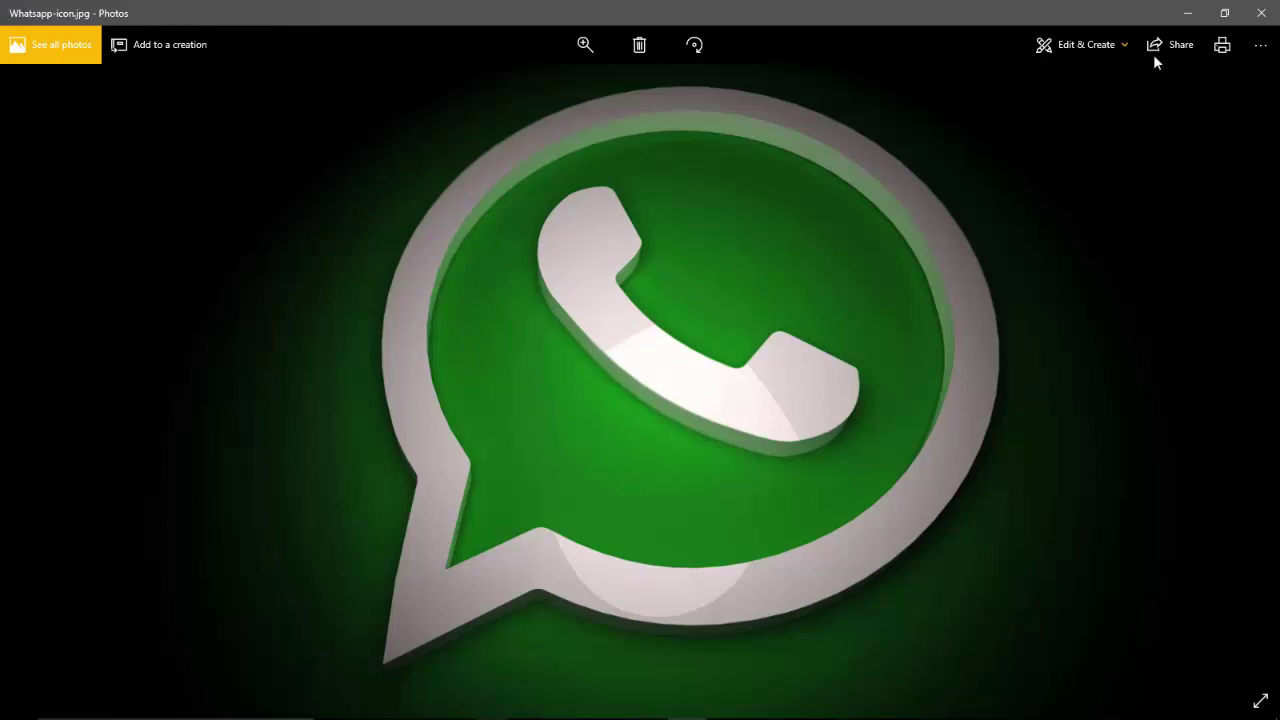
Minimize the Whatsapp-icon.jpg reference in Photos to bring back the V-Ray frame buffer.
{"action": "left_click", "coordinate": [1187, 13]}
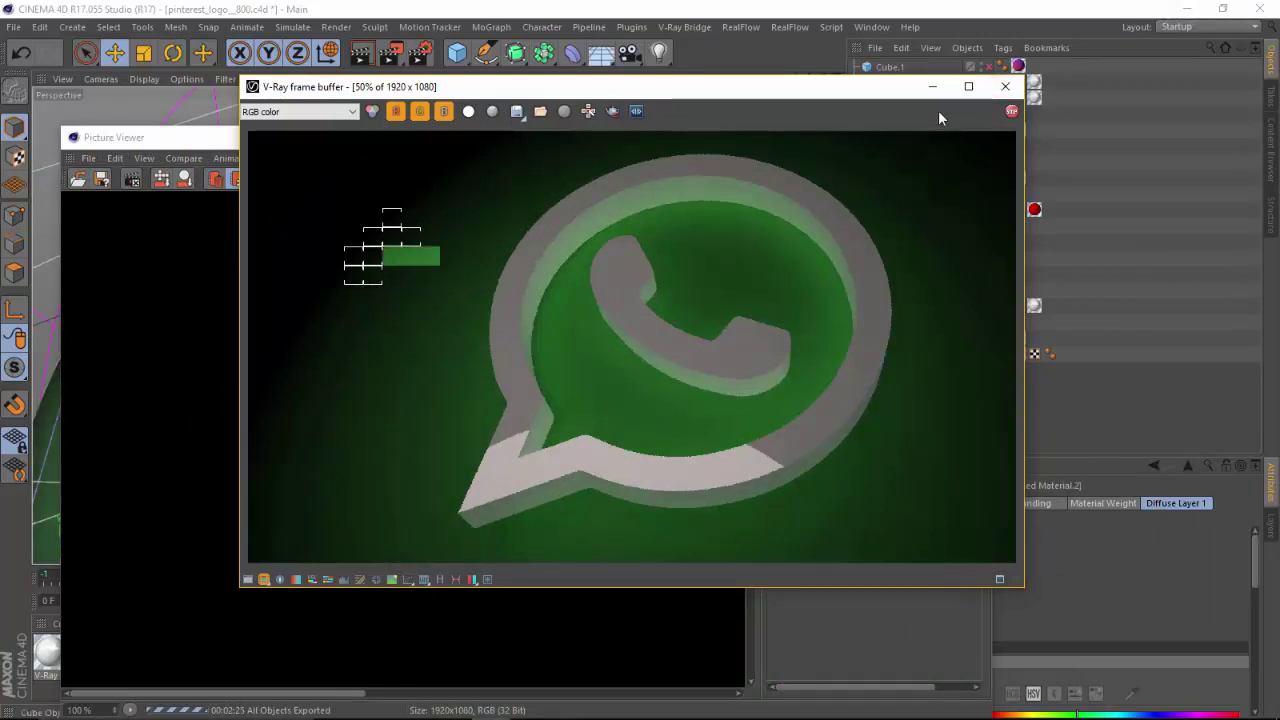
Move the V-Ray frame buffer aside, then close it and the Picture Viewer to reveal the logo scene.
{"action": "left_click_drag", "start_coordinate": [863, 92], "coordinate": [823, 102]}
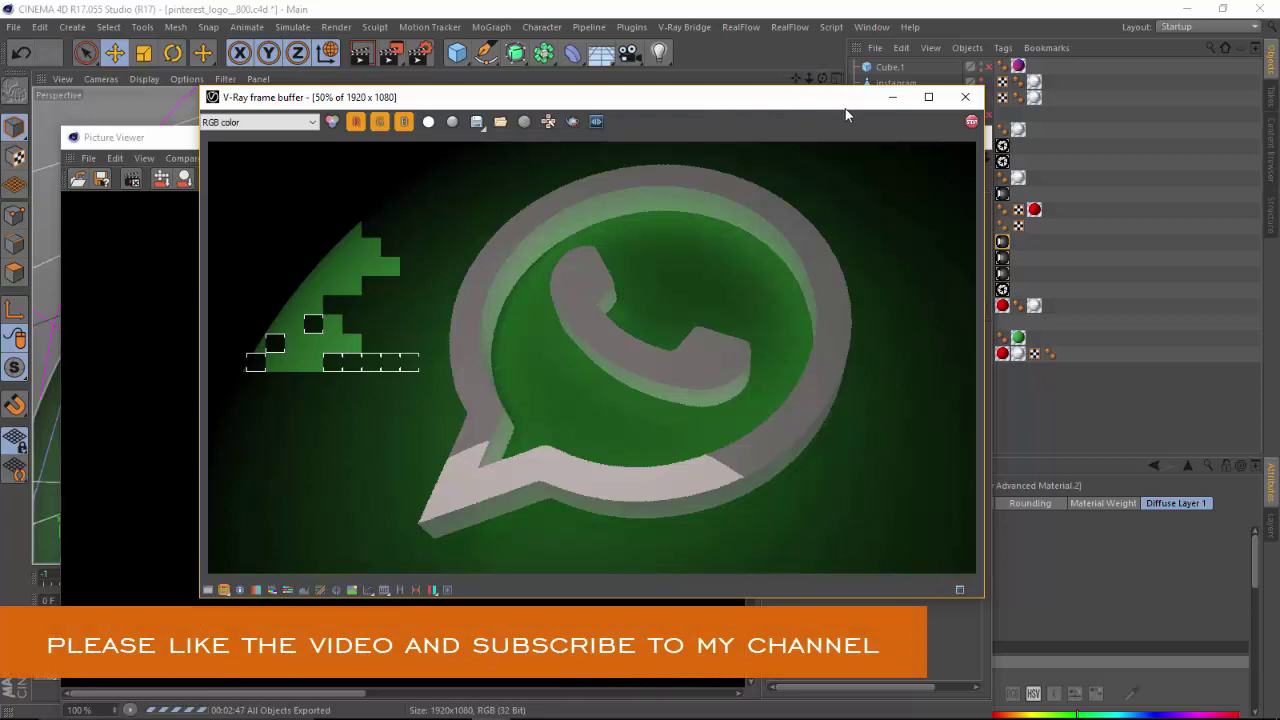
{"action": "left_click_drag", "start_coordinate": [818, 104], "coordinate": [845, 137]}
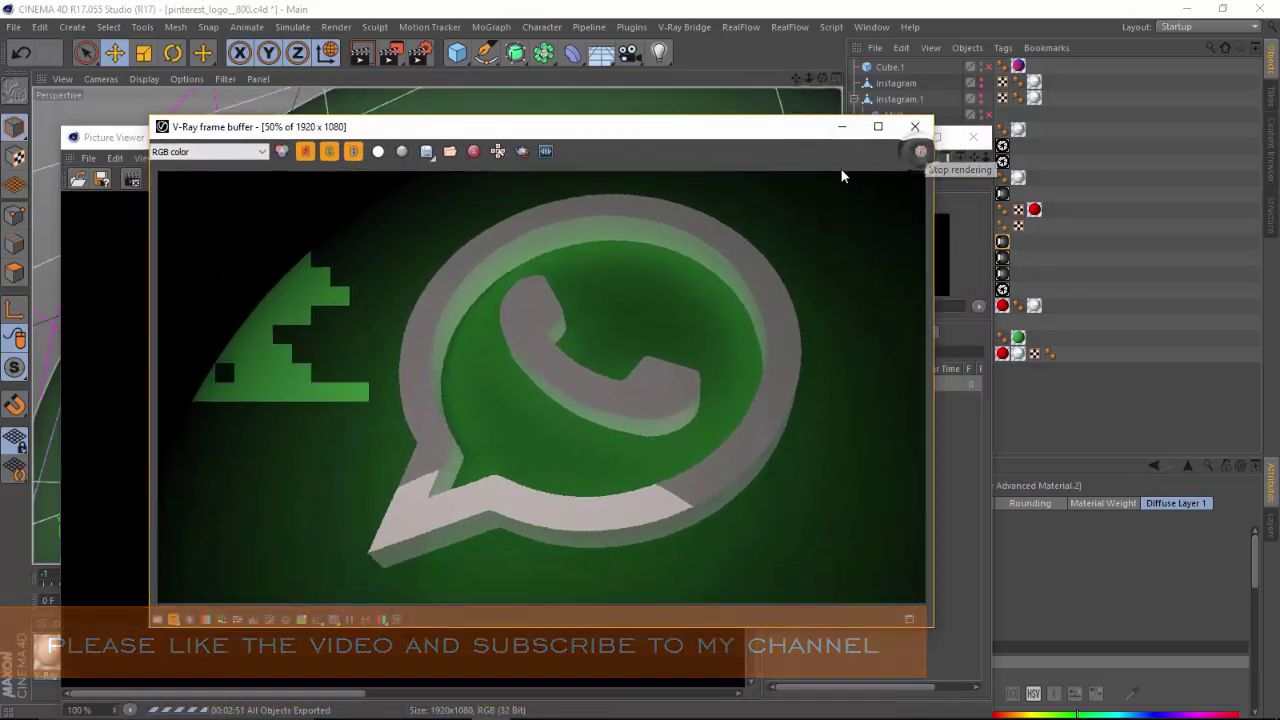
{"action": "left_click", "coordinate": [915, 126]}
{"action": "left_click", "coordinate": [977, 140]}
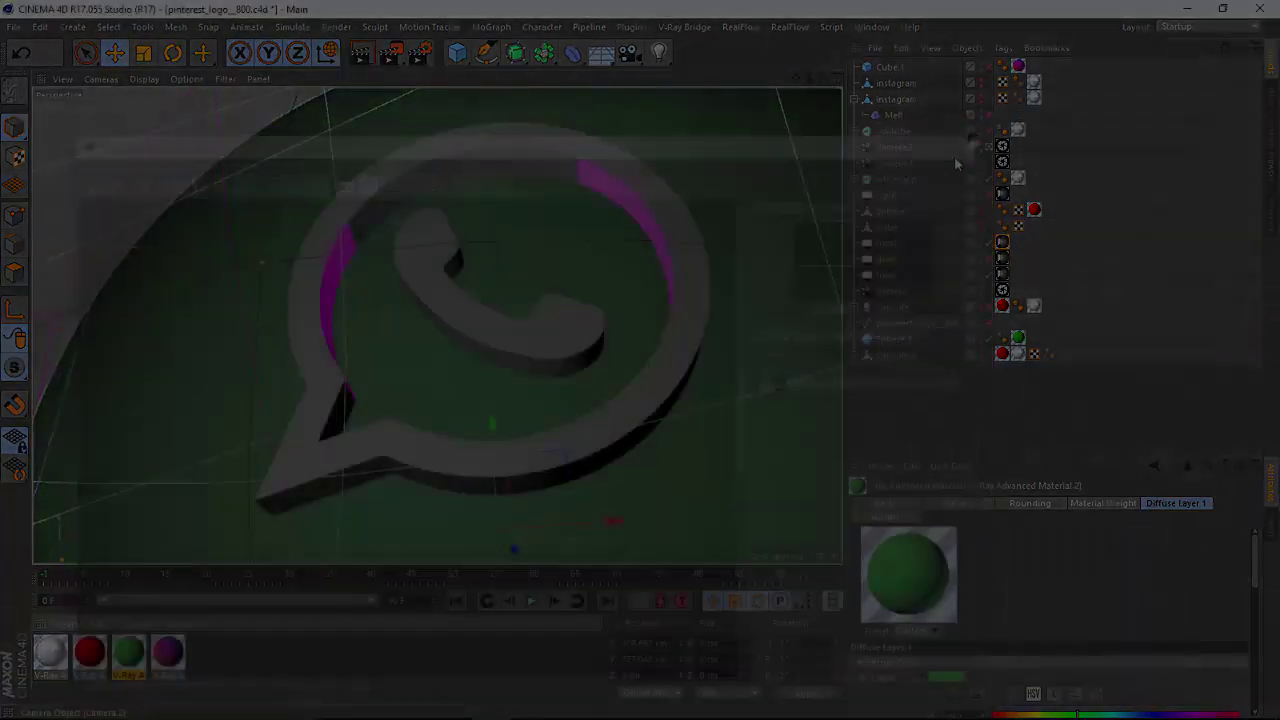